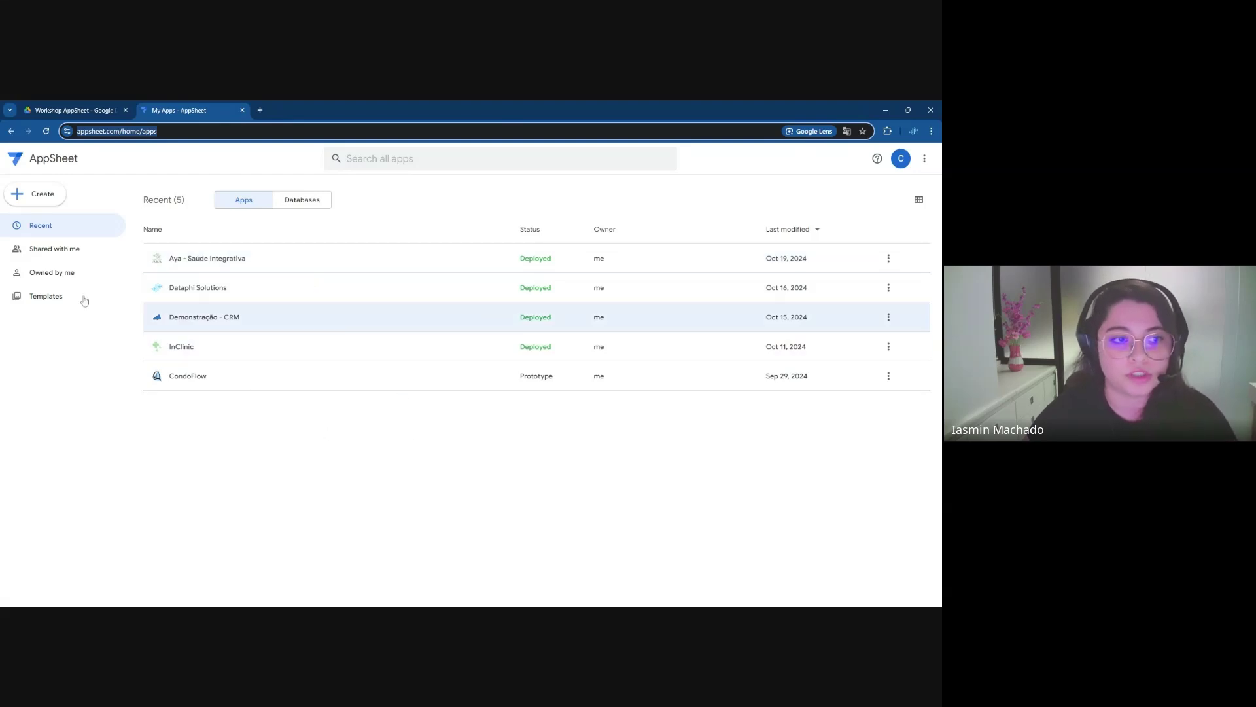
Show the apps shared with you, which turns out to be none
left_click(86, 253)
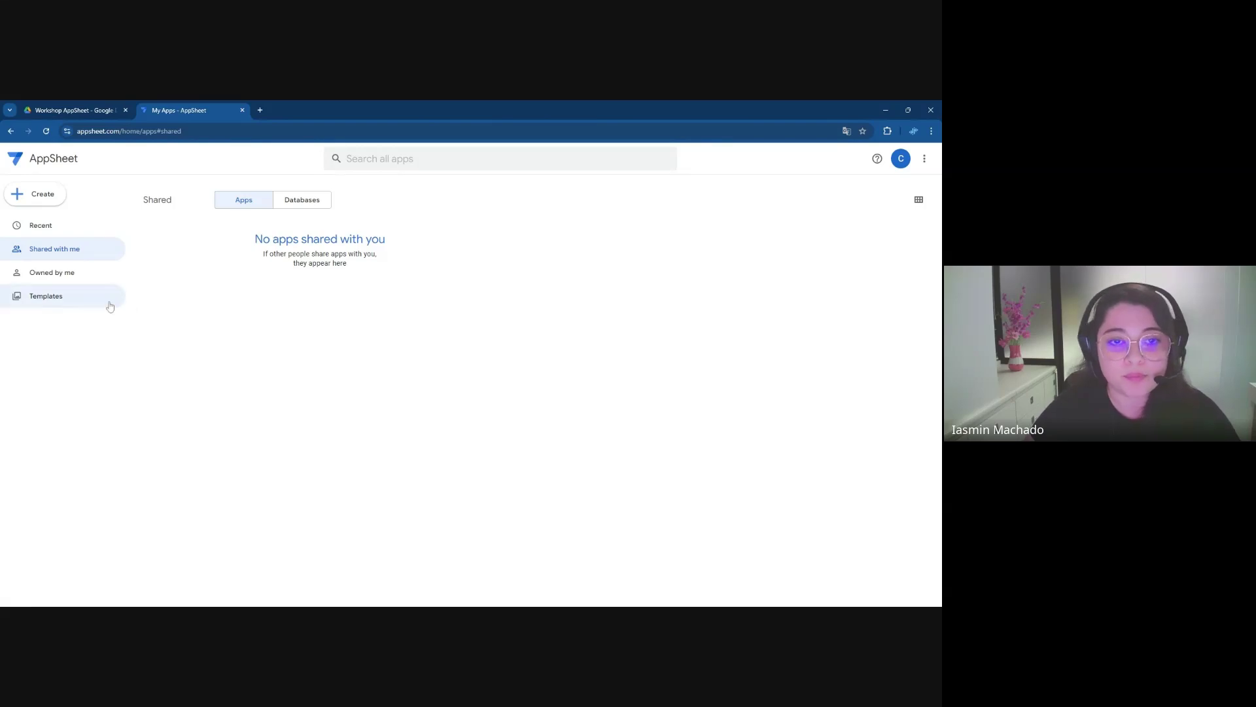
Search the app templates gallery for CRM, then clear the search to list all templates
left_click(58, 297)
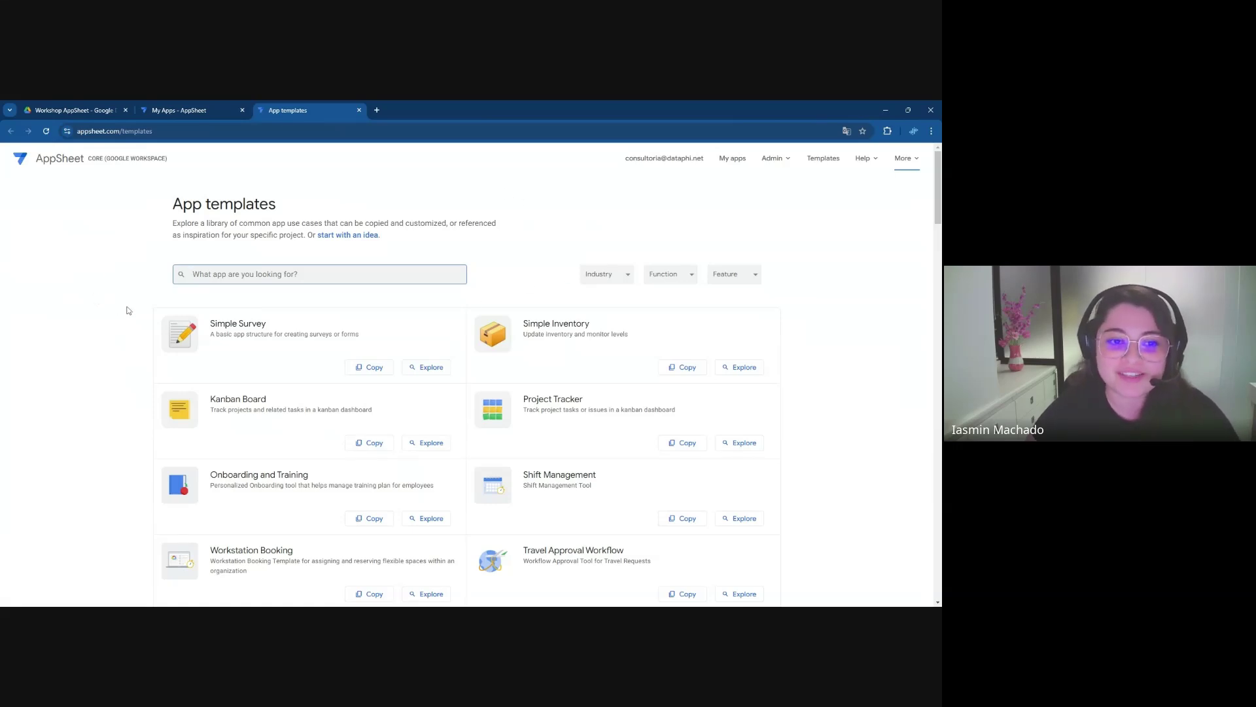
scroll(485, 292, "down", 1)
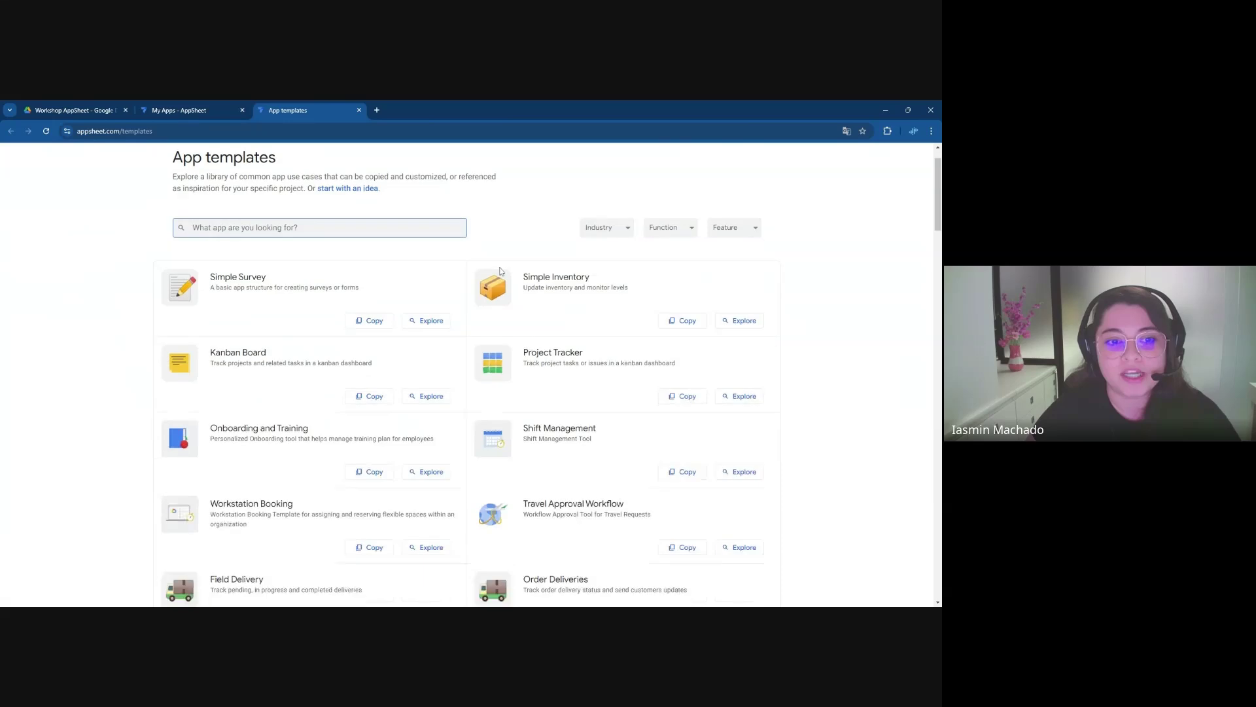
type("CRM")
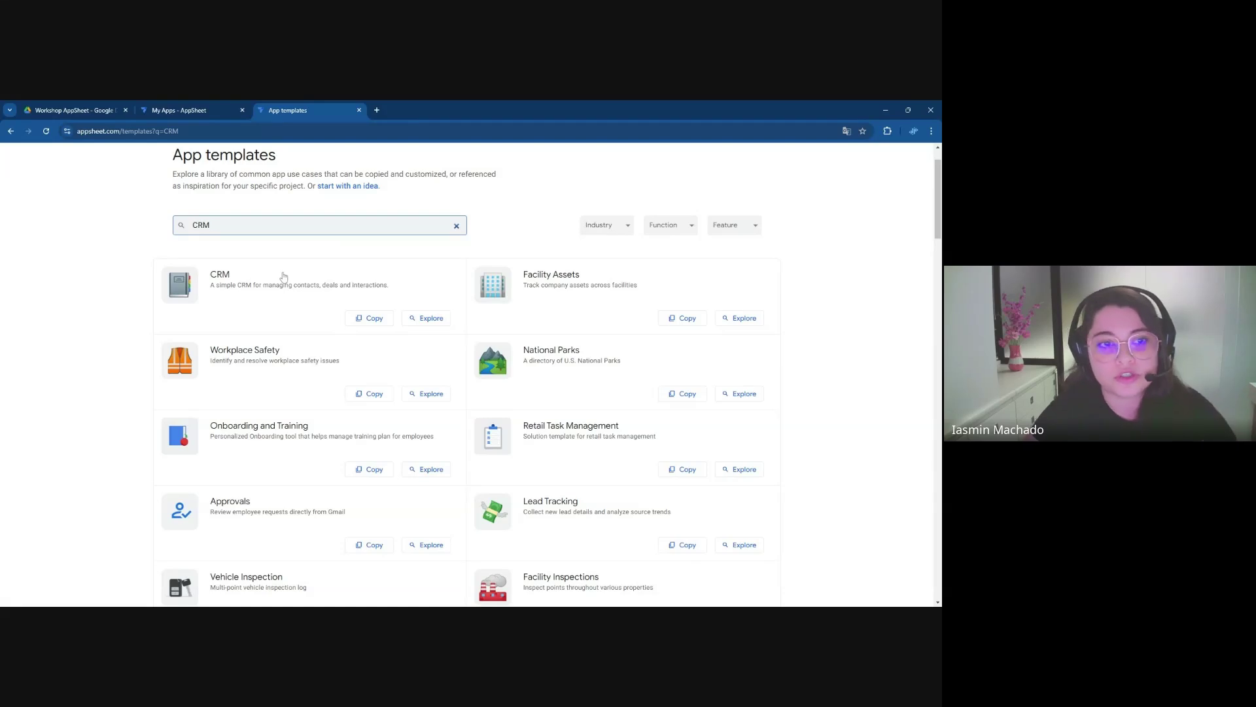
key("ctrl+a")
key("BackSpace")
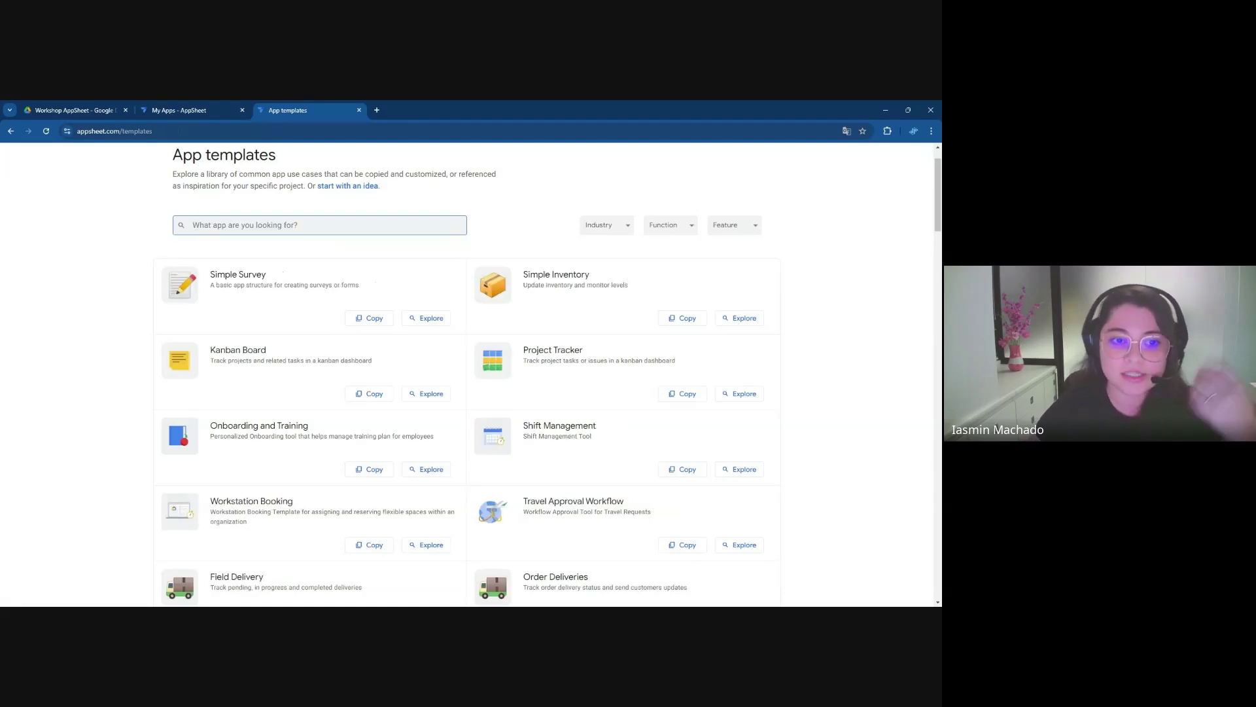
scroll(116, 308, "up", 1)
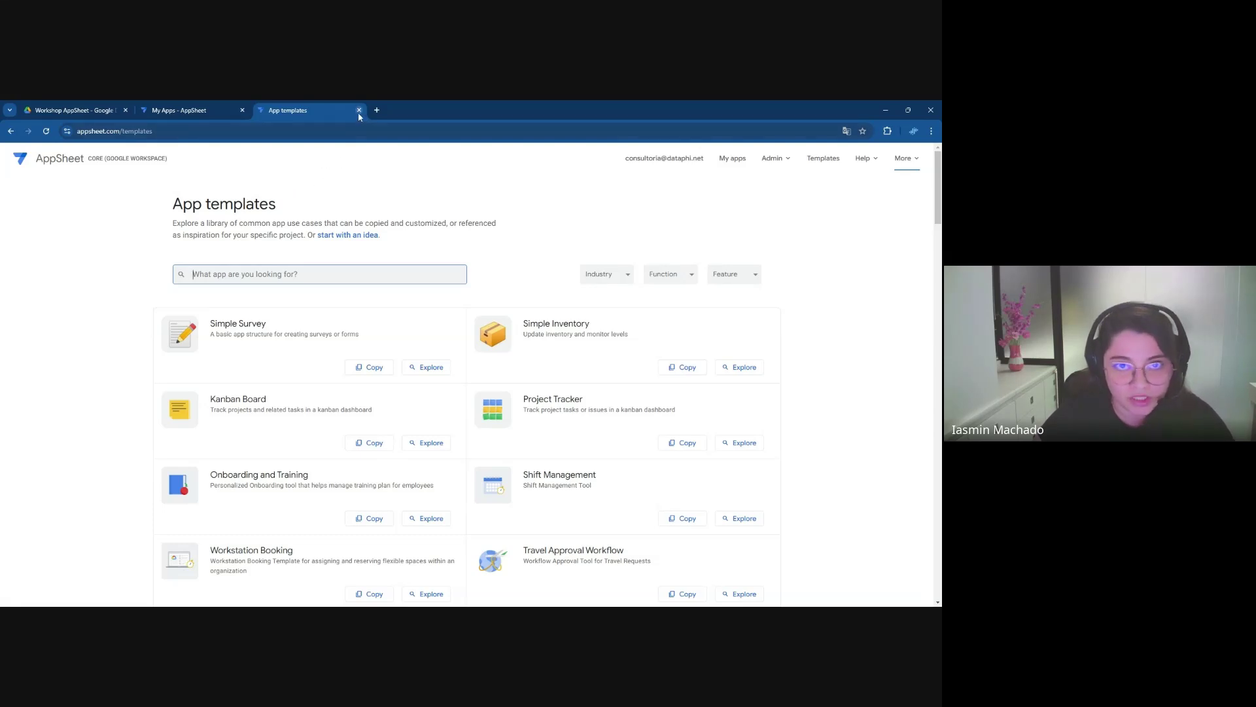
From My Apps' Recent list, start a new blank app and select its default name 'New App'
left_click(228, 112)
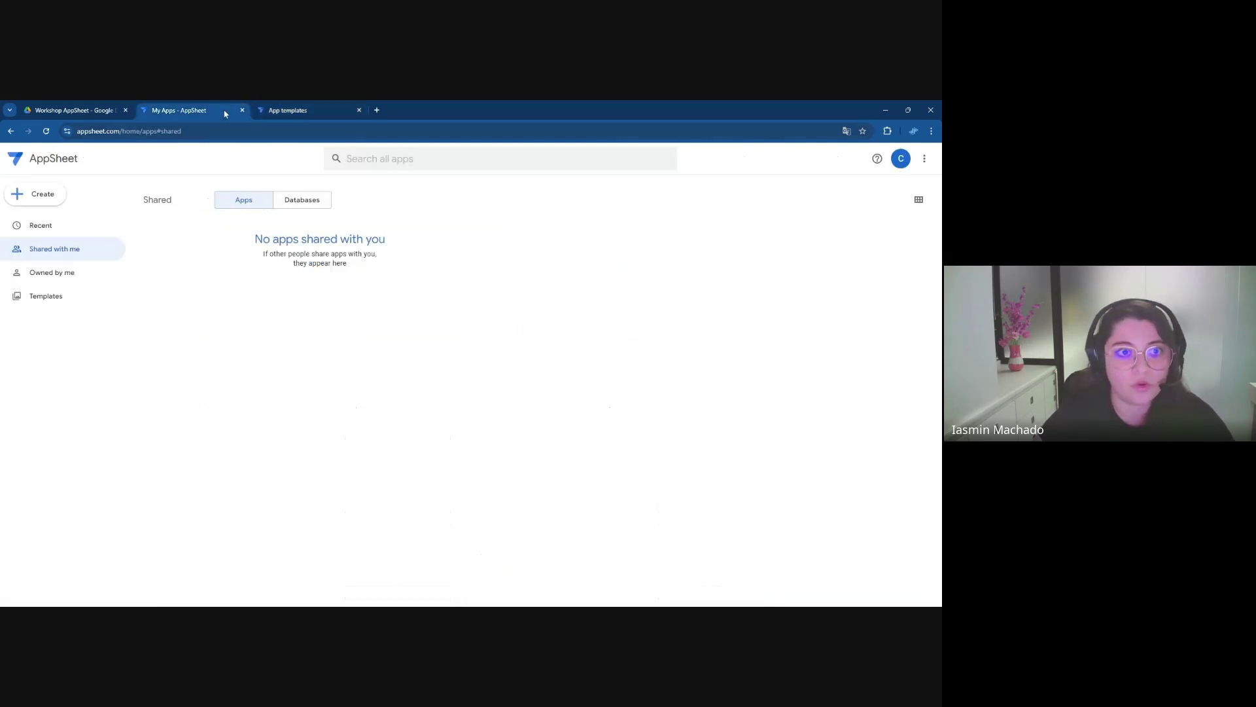
left_click(72, 225)
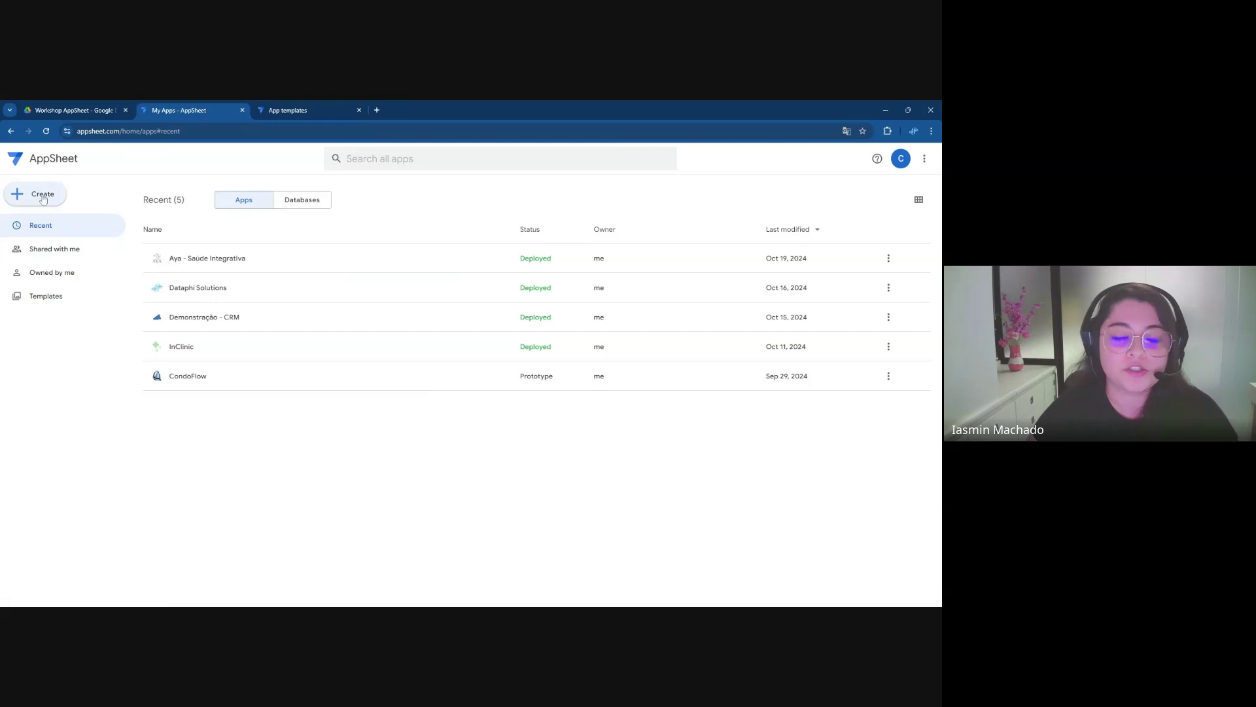
left_click(42, 196)
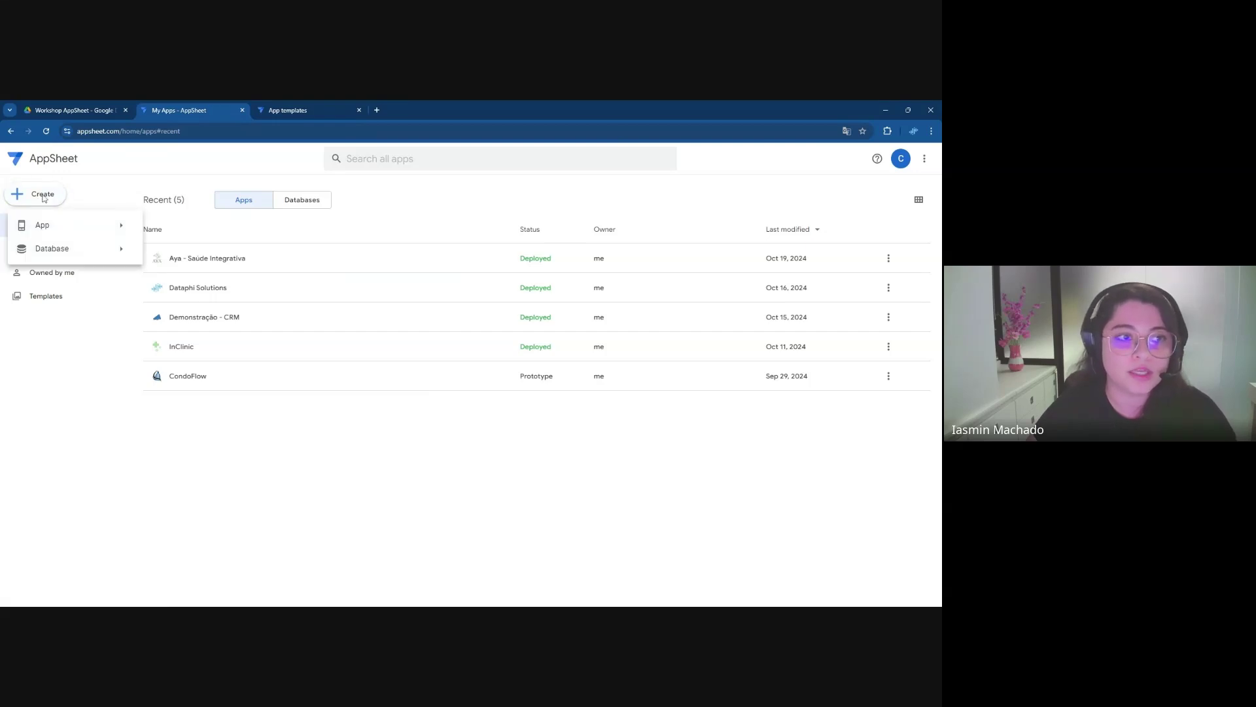
mouse_move(66, 225)
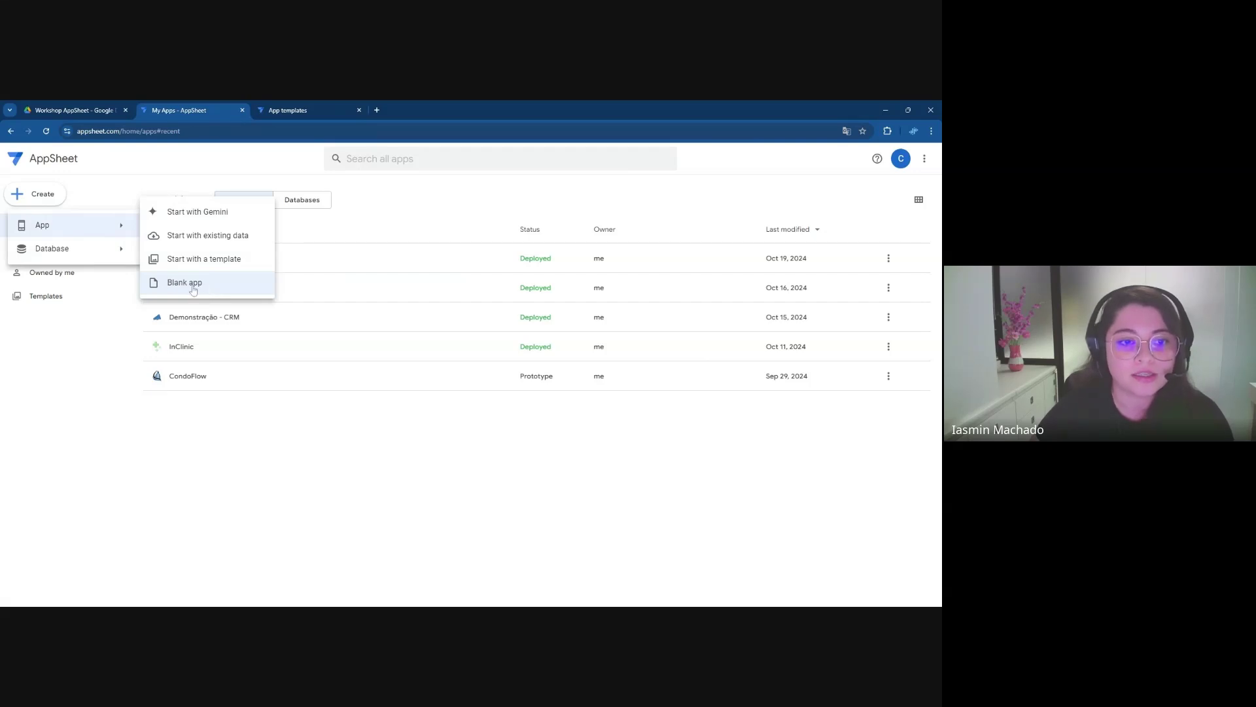
left_click(193, 290)
mouse_move(347, 203)
left_mouse_down()
mouse_move(374, 203)
mouse_move(339, 208)
left_mouse_up()
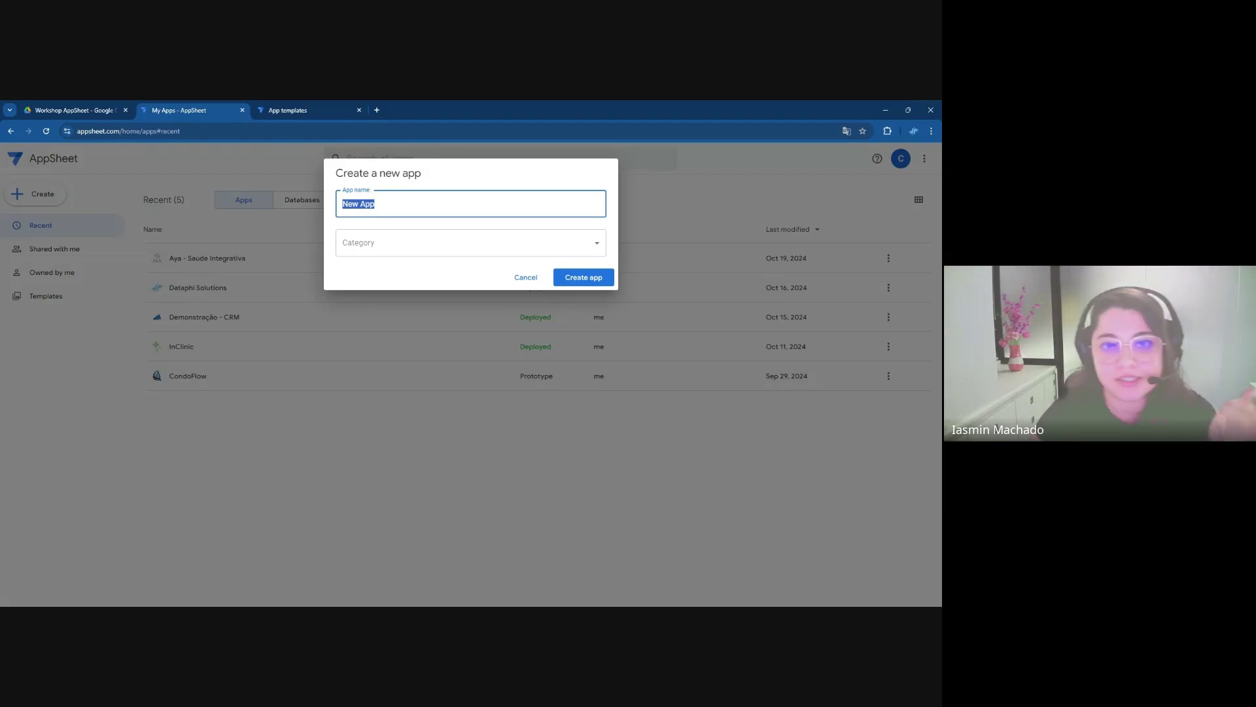
Create the blank app 'Central de Clientes' in the Sales & CRM category
type("C")
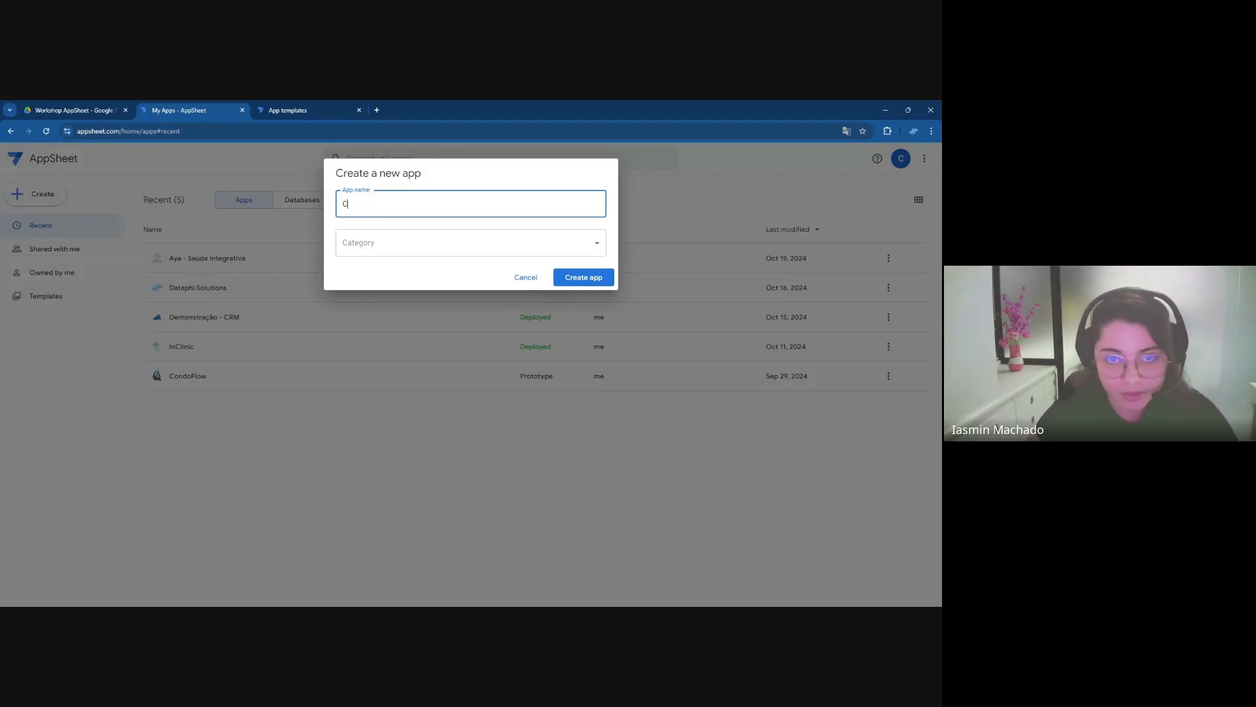
key("BackSpace")
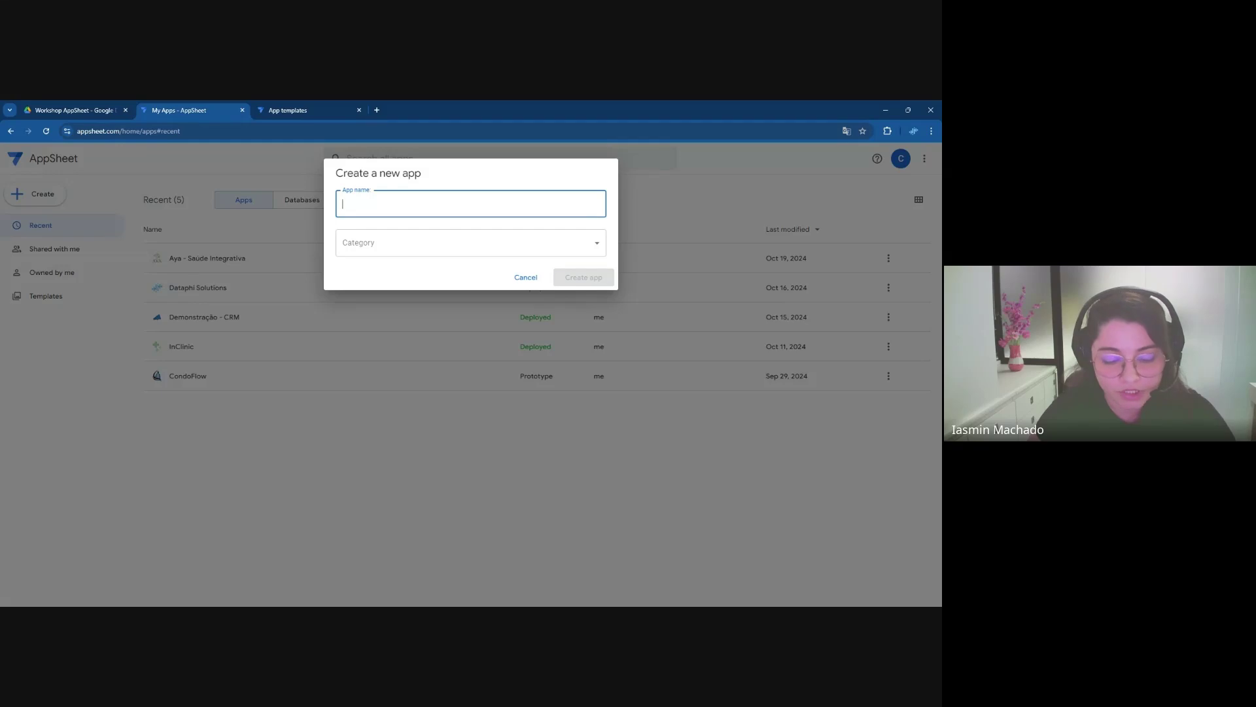
type("Central de Clientes")
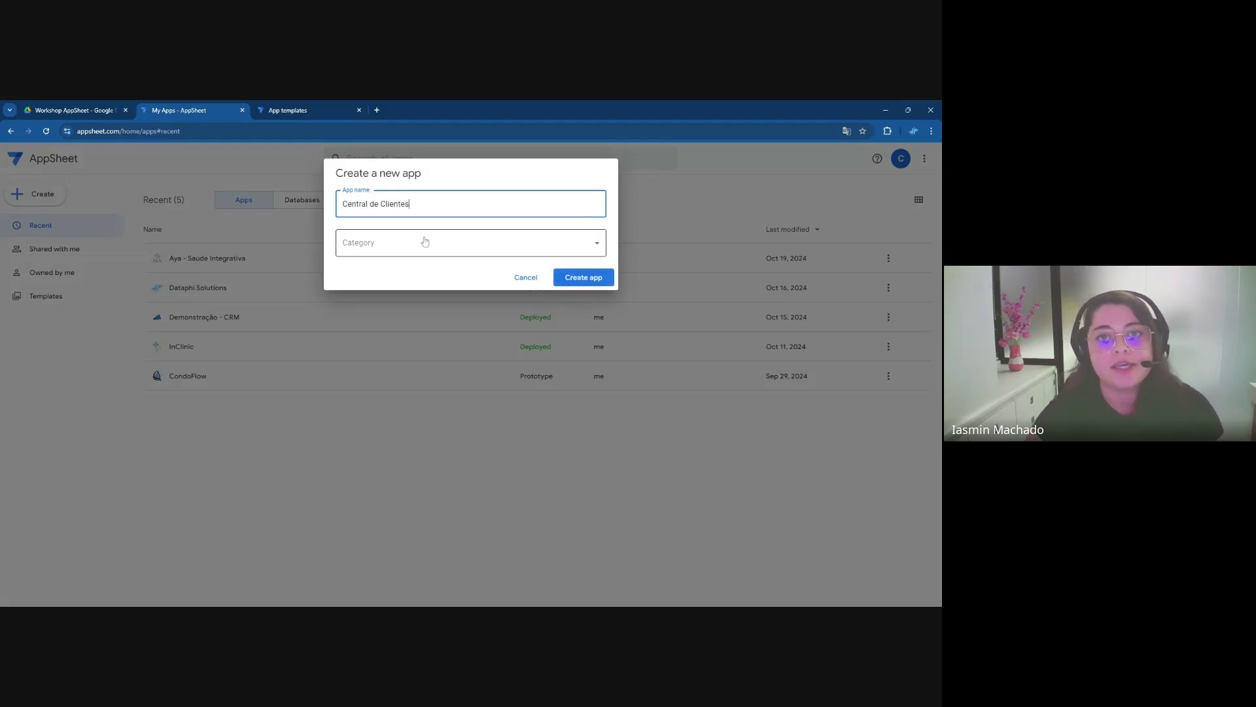
left_click(422, 242)
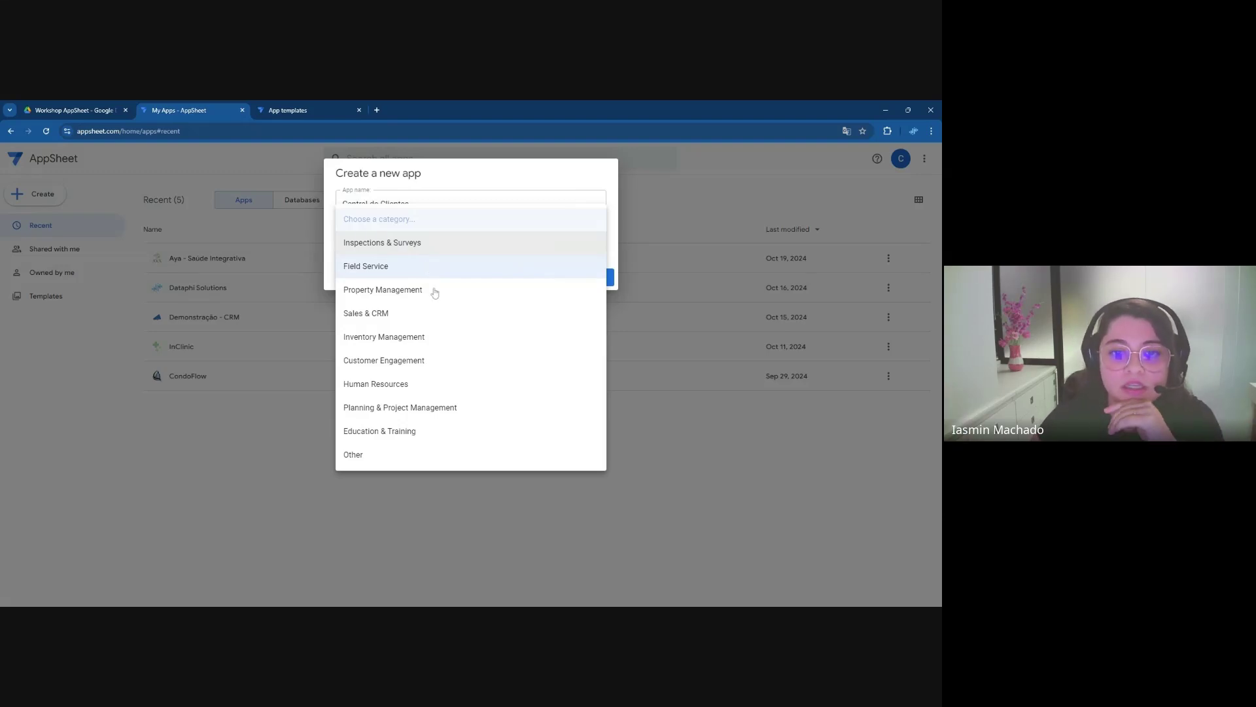
left_click(424, 314)
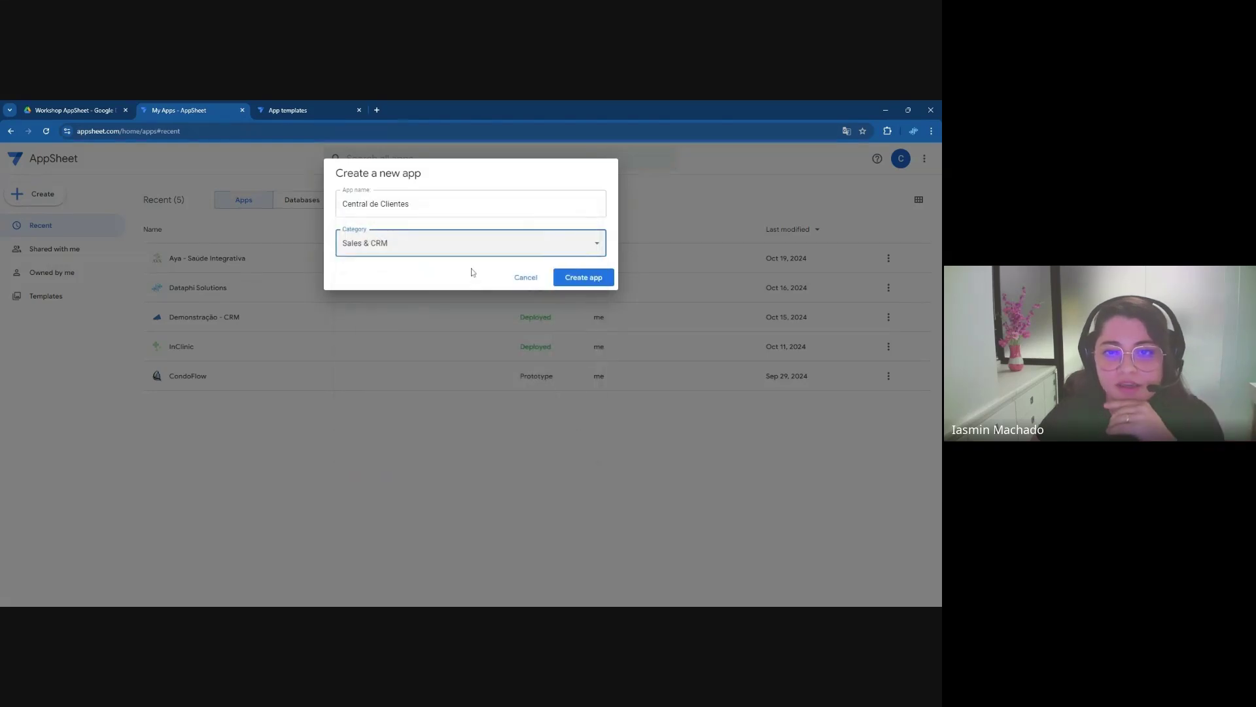
left_click(581, 279)
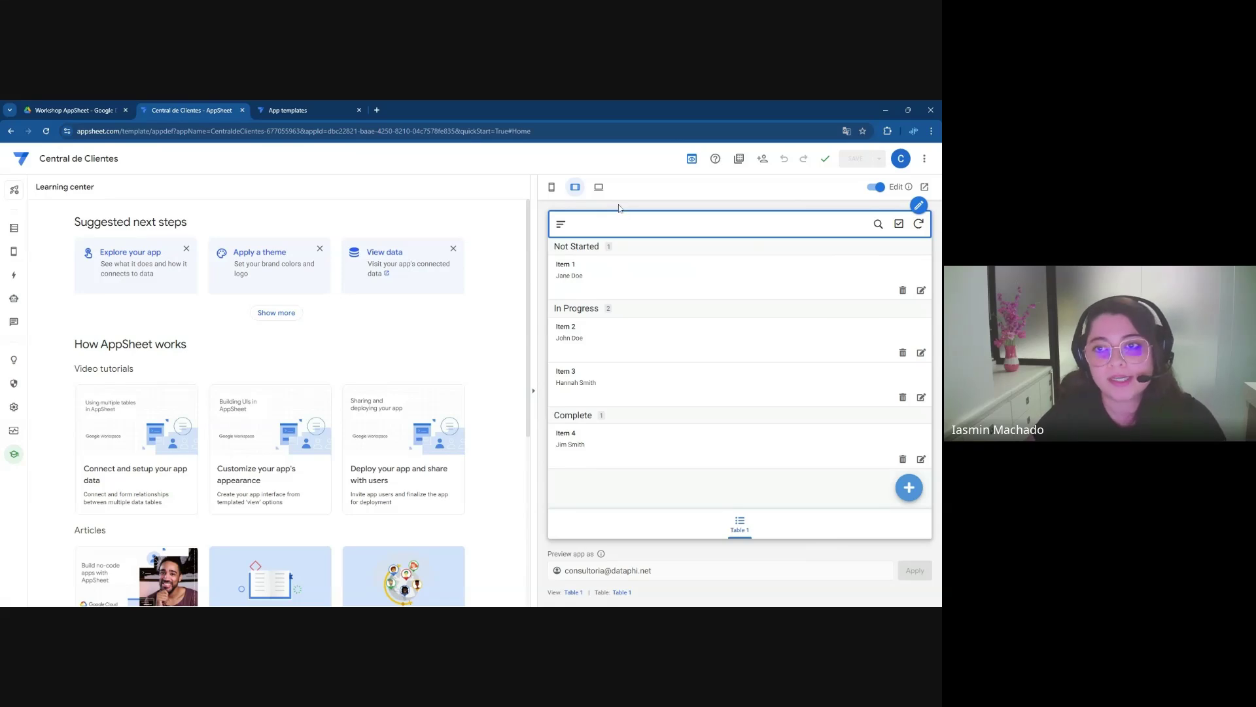
Preview the app in Mobile, then Tablet, then Desktop layouts
left_click(551, 188)
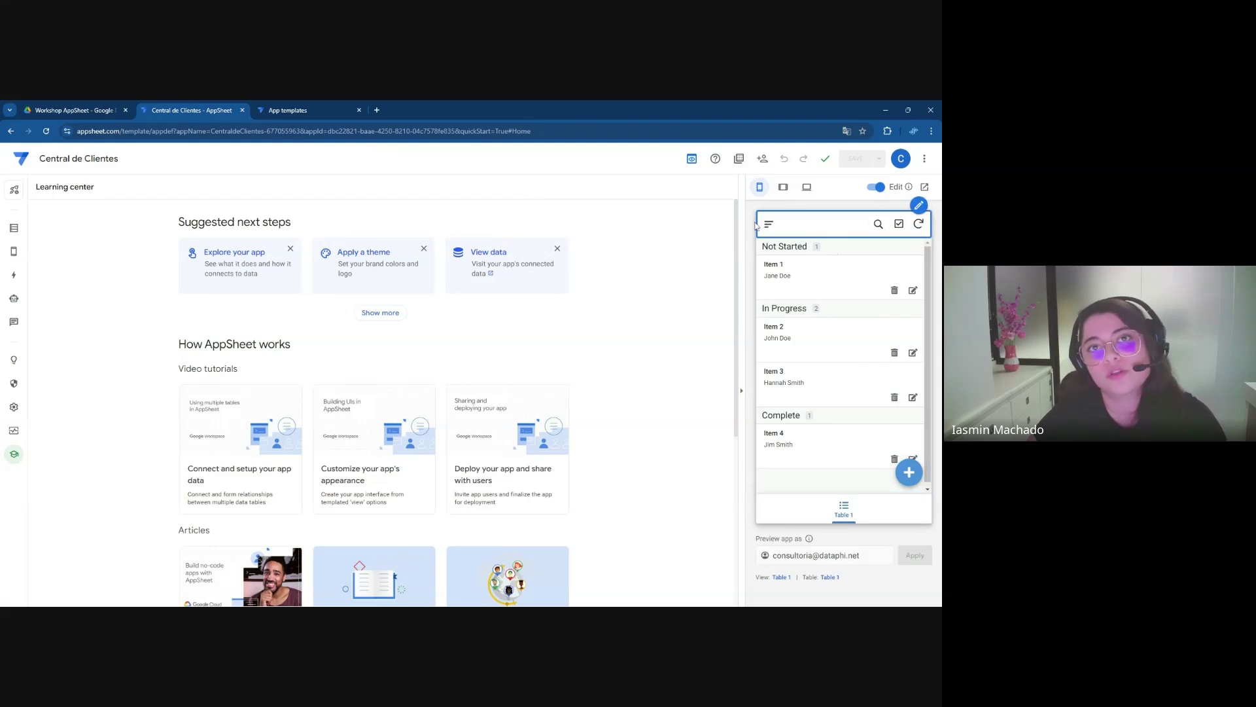
left_click(783, 187)
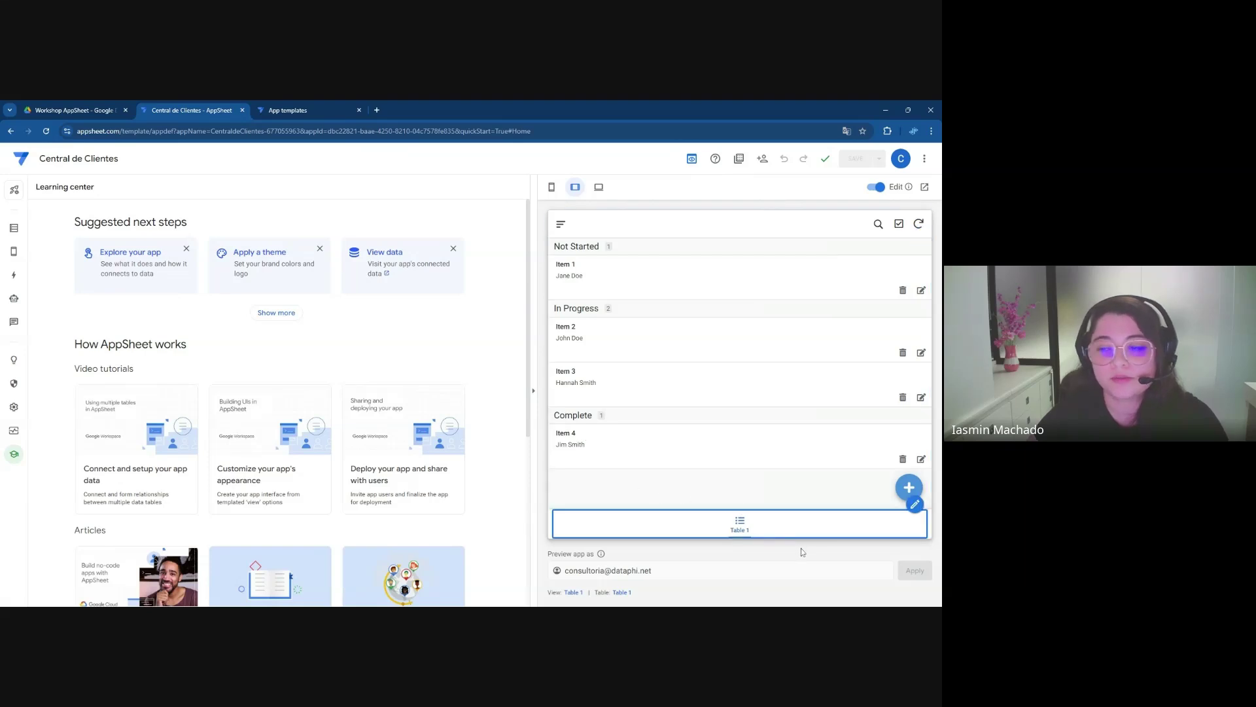
left_click(599, 188)
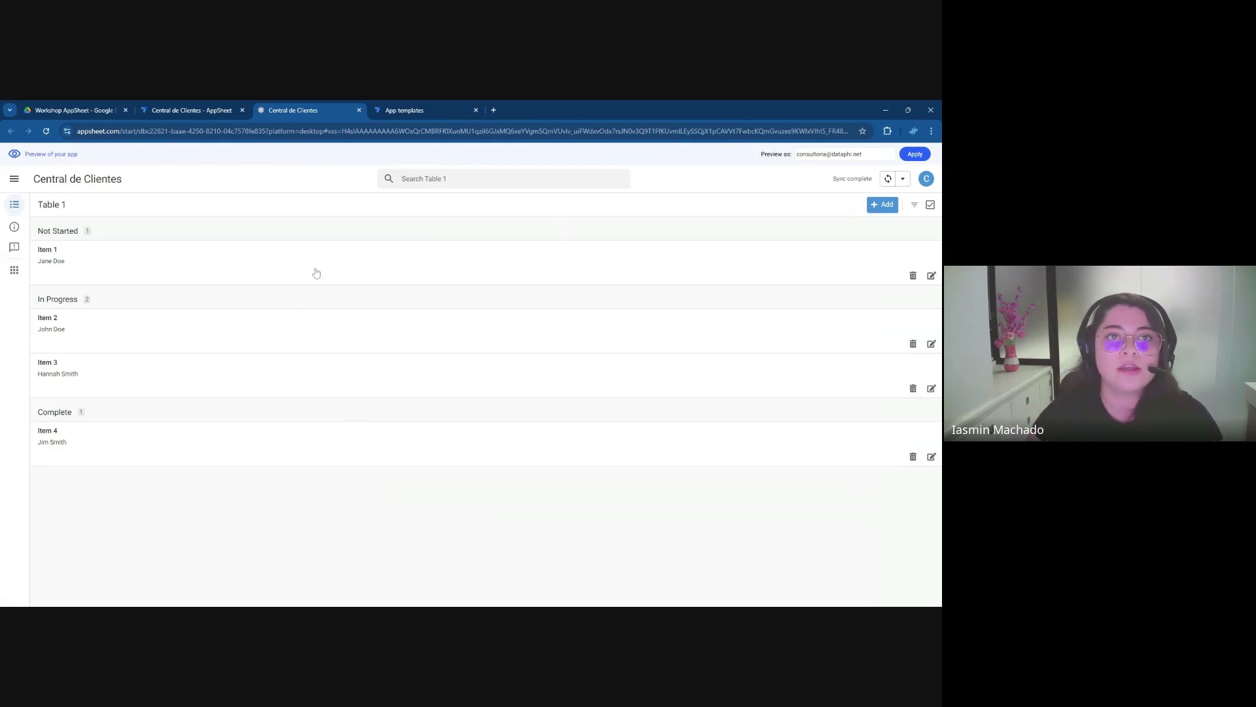
Close the desktop preview tab to get back to the Central de Clientes editor
left_click(358, 111)
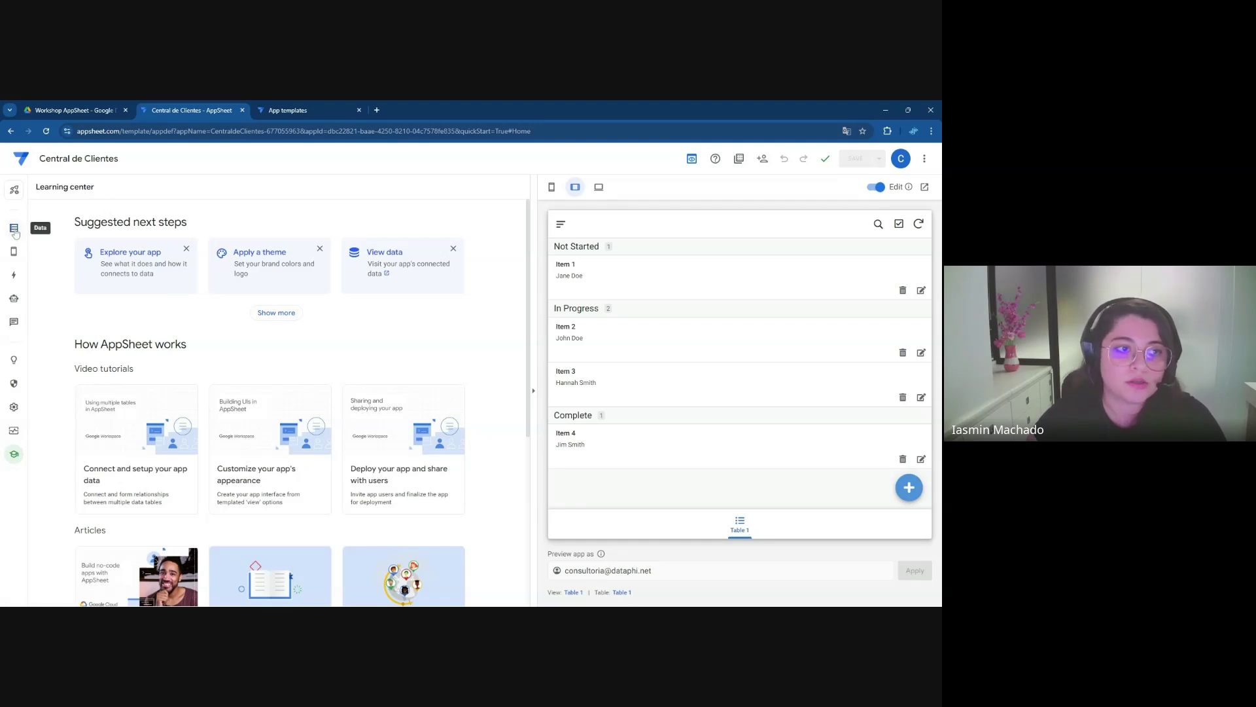
Show Table 1's six columns in the Data panel, with Row ID as key and Title as label
left_click(14, 231)
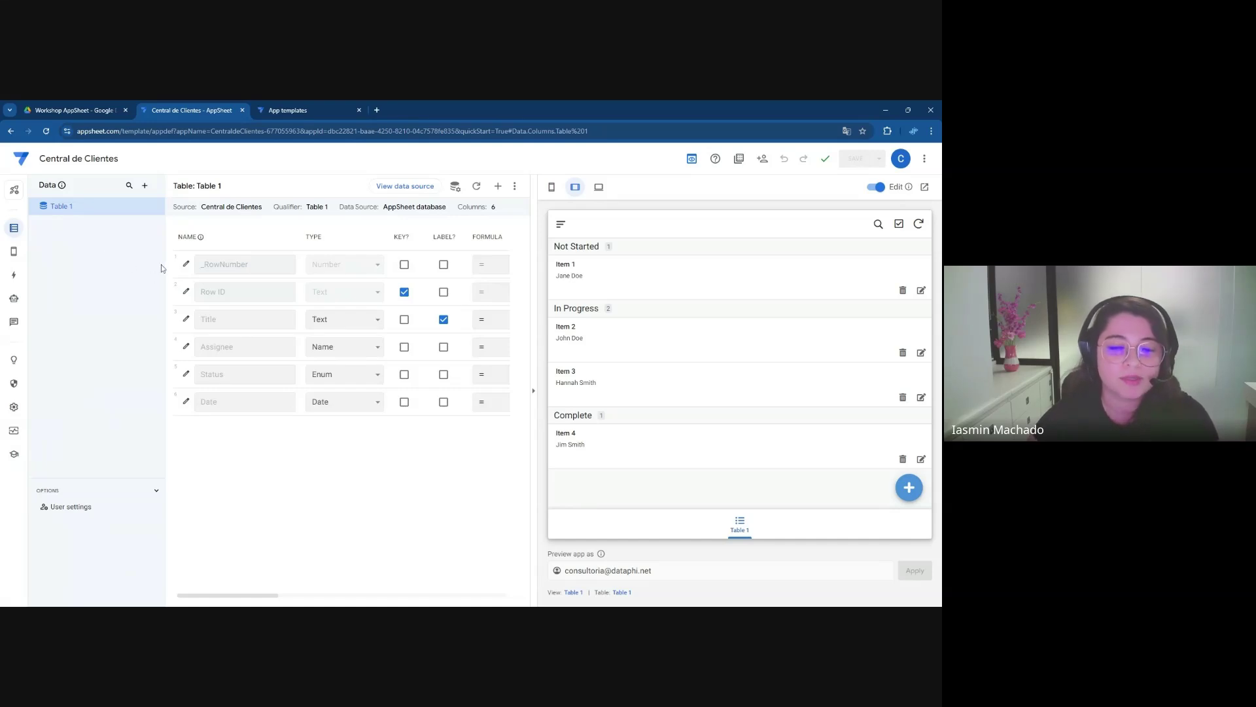
Look over the app's Views, then show the Automation page, which has no bots yet
mouse_move(14, 253)
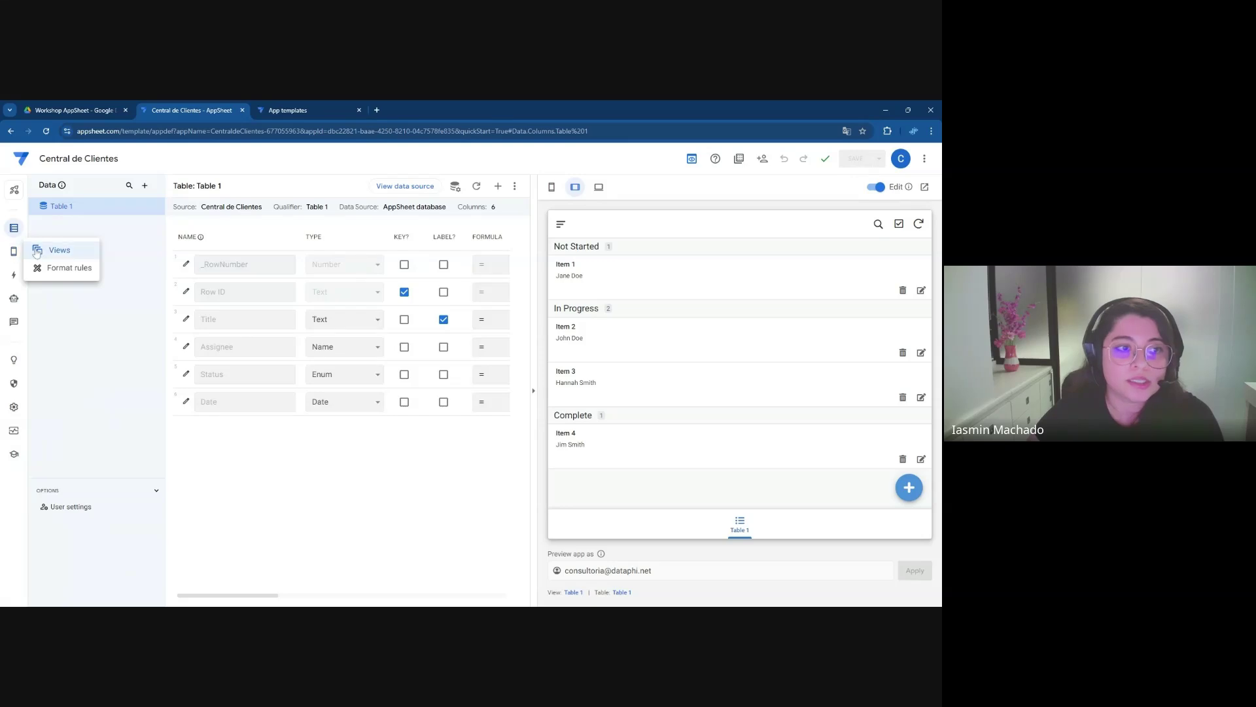
left_click(14, 253)
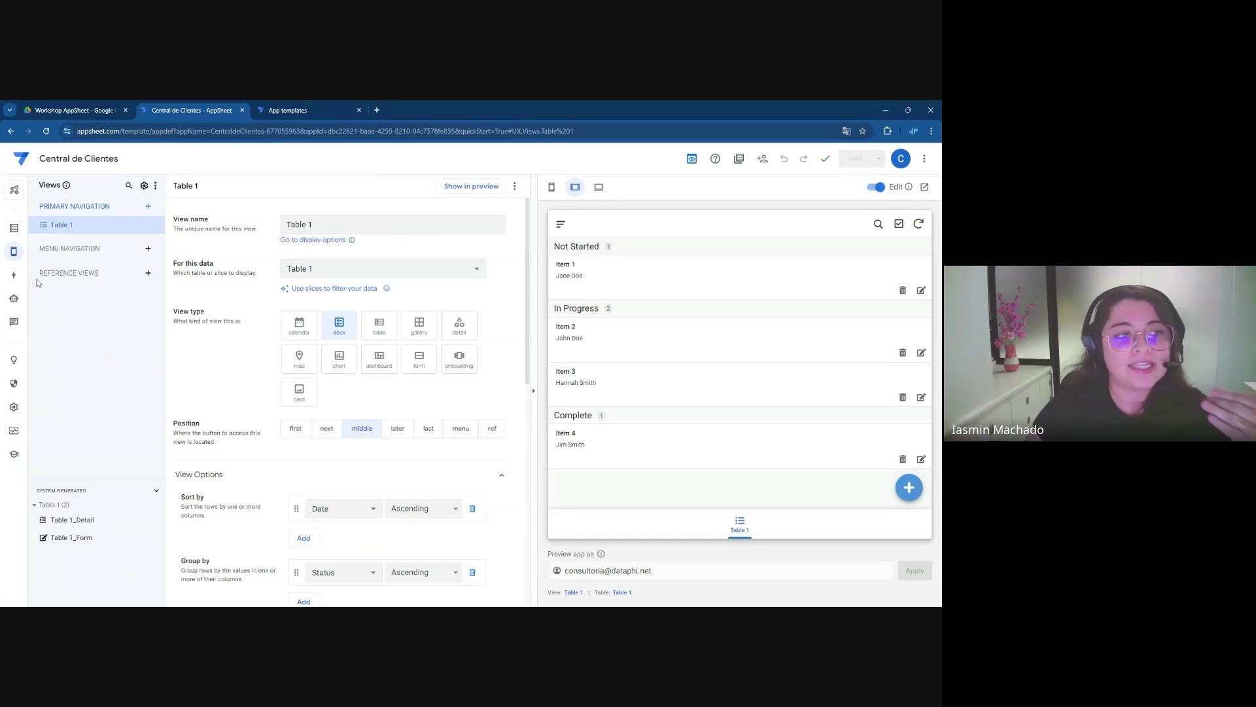
mouse_move(13, 255)
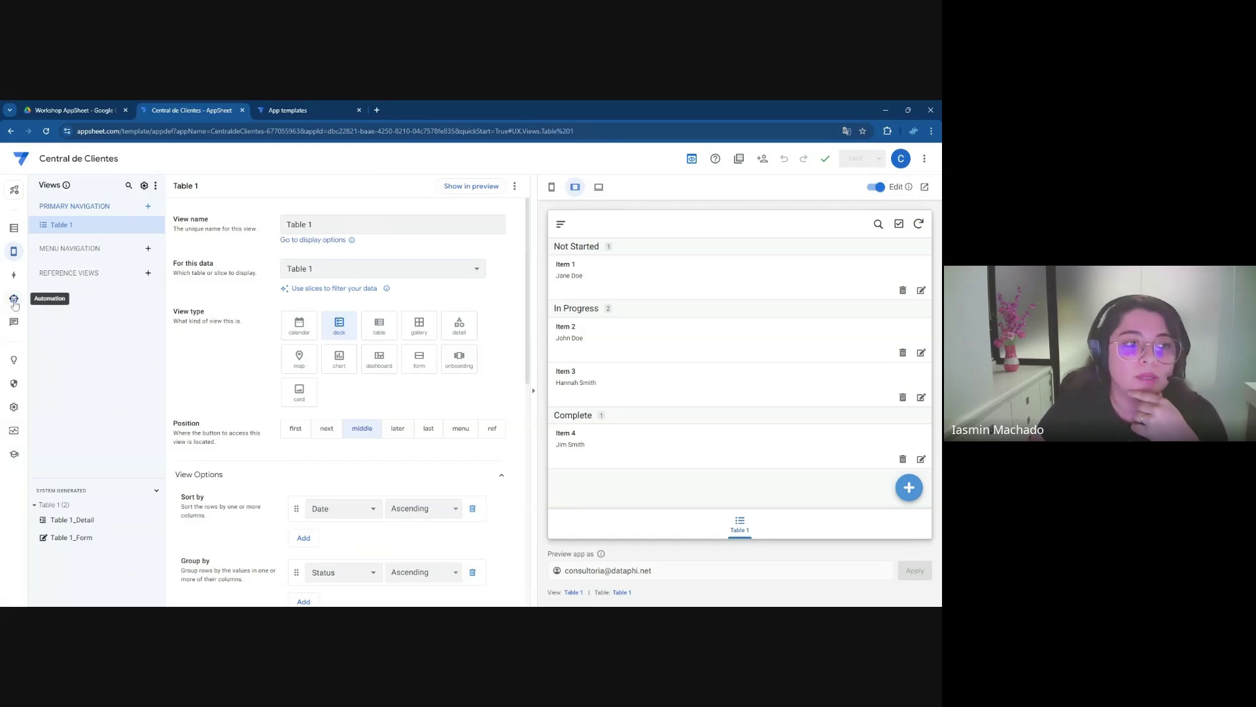
left_click(15, 301)
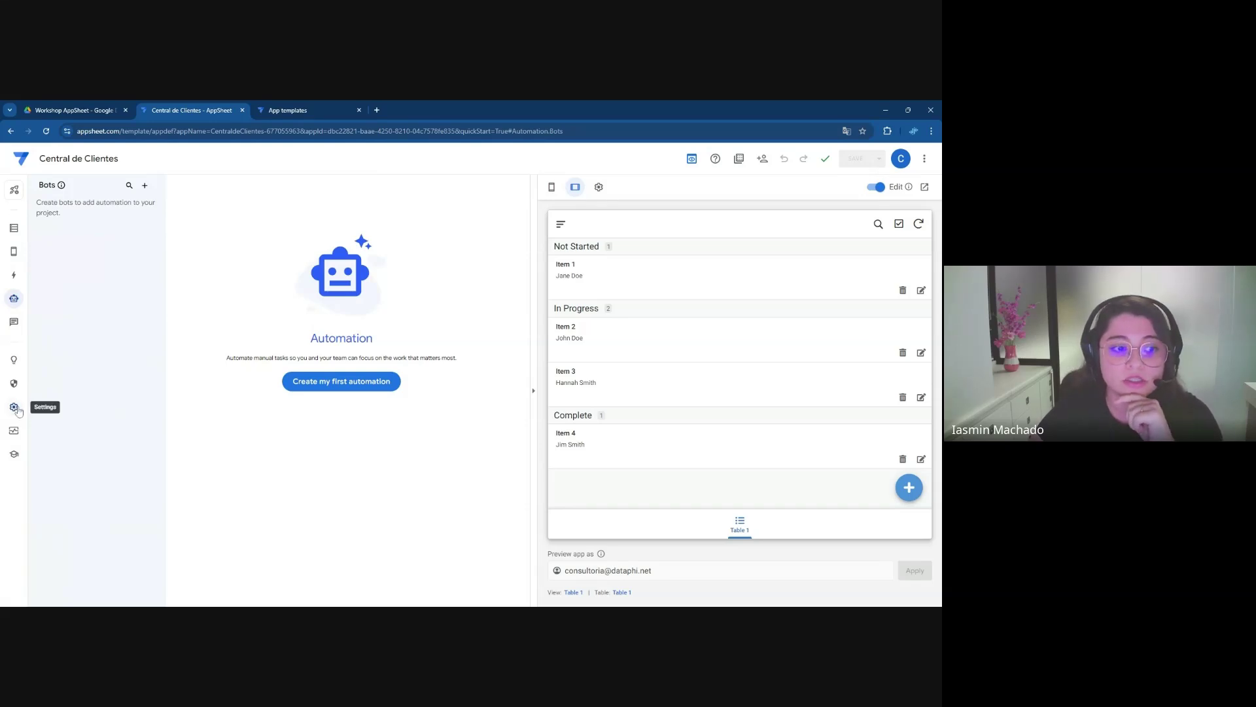
Review the app's Settings information, then return to Table 1's columns in Data
left_click(17, 409)
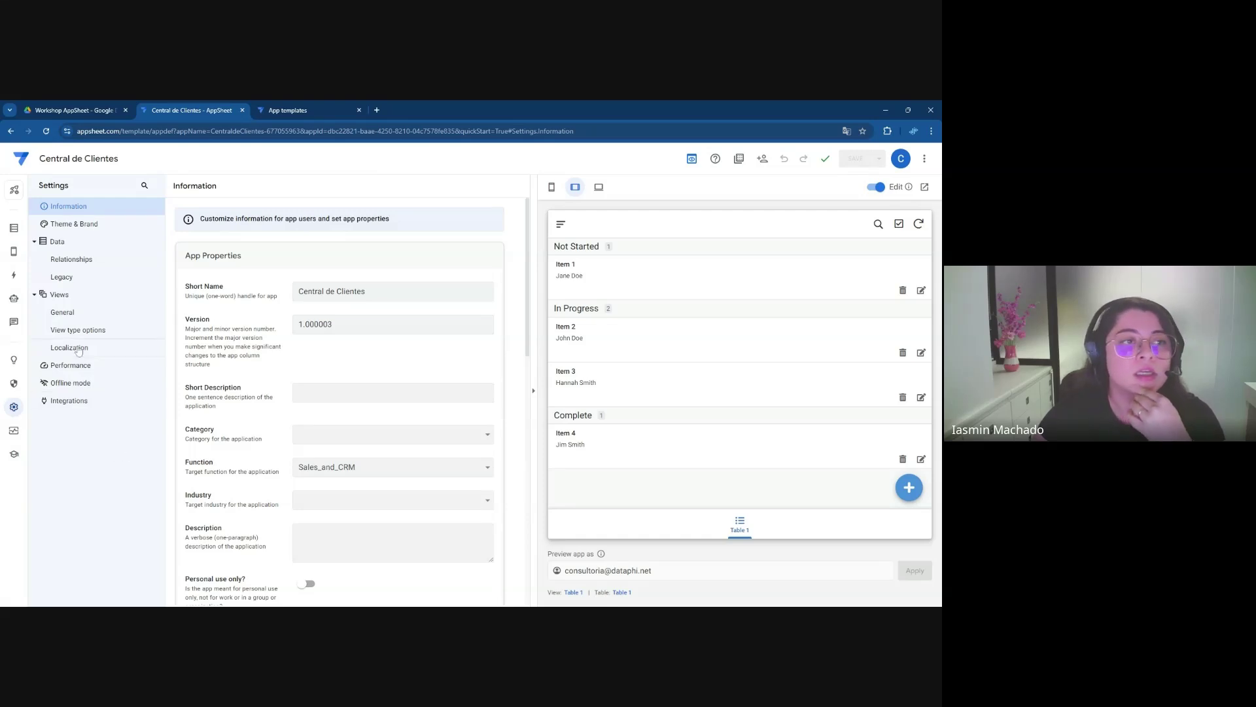
left_click(16, 229)
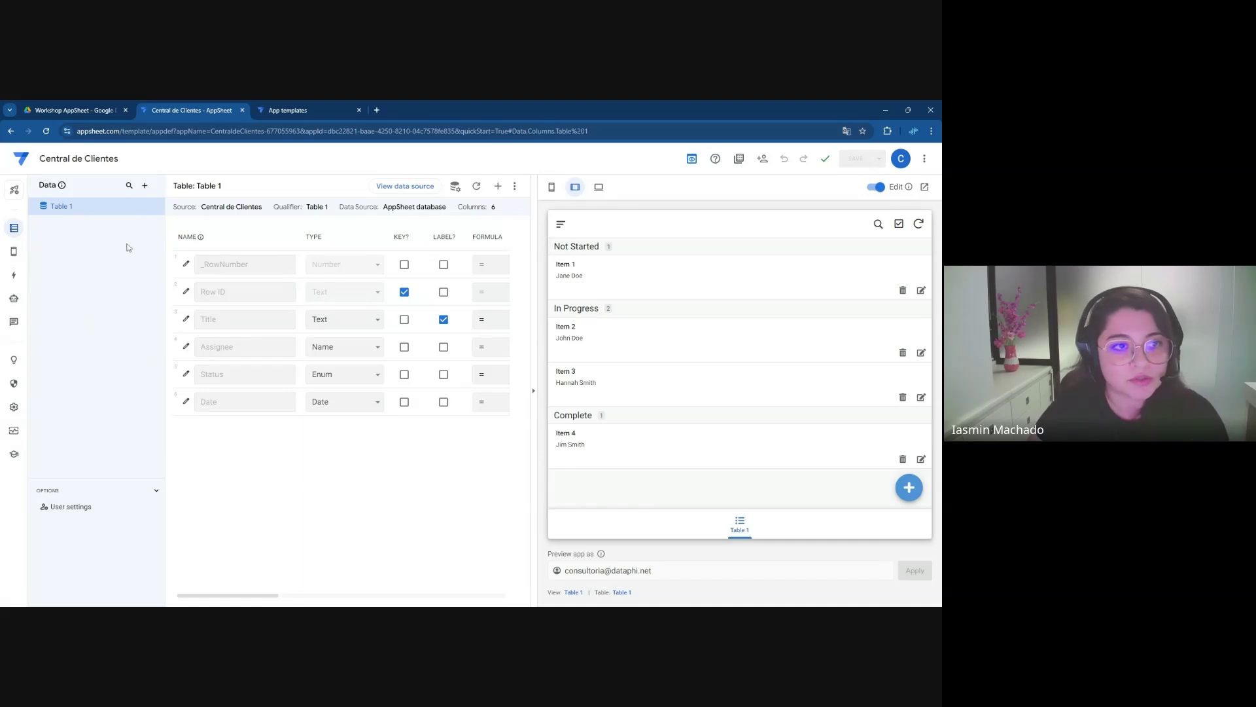
In the Workshop AppSheet Drive folder, create a new blank Google Sheets spreadsheet
left_click(100, 112)
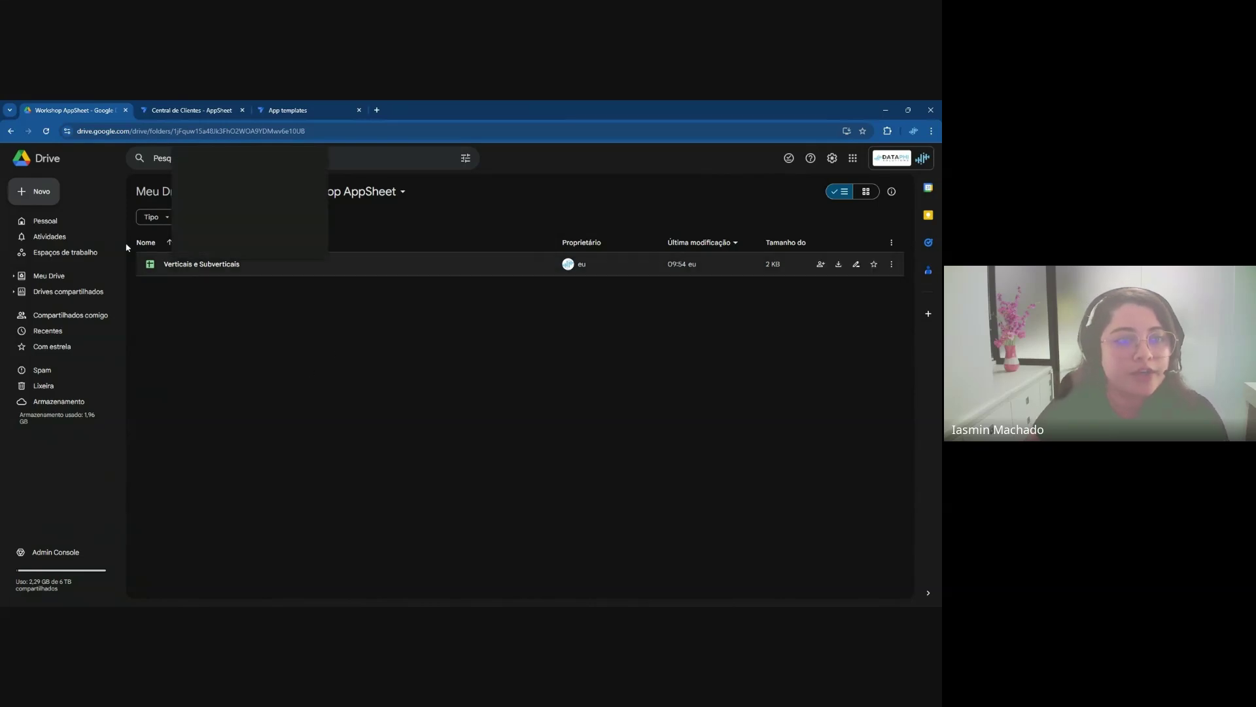
left_click(51, 195)
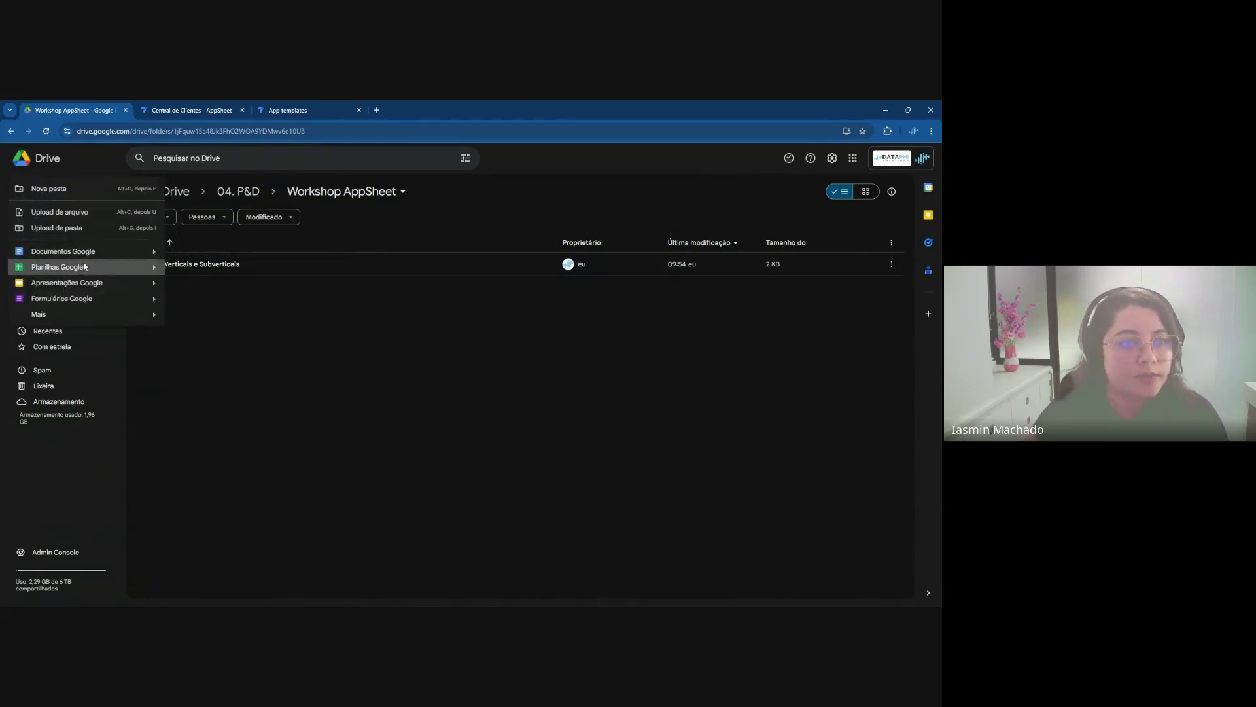
left_click(84, 269)
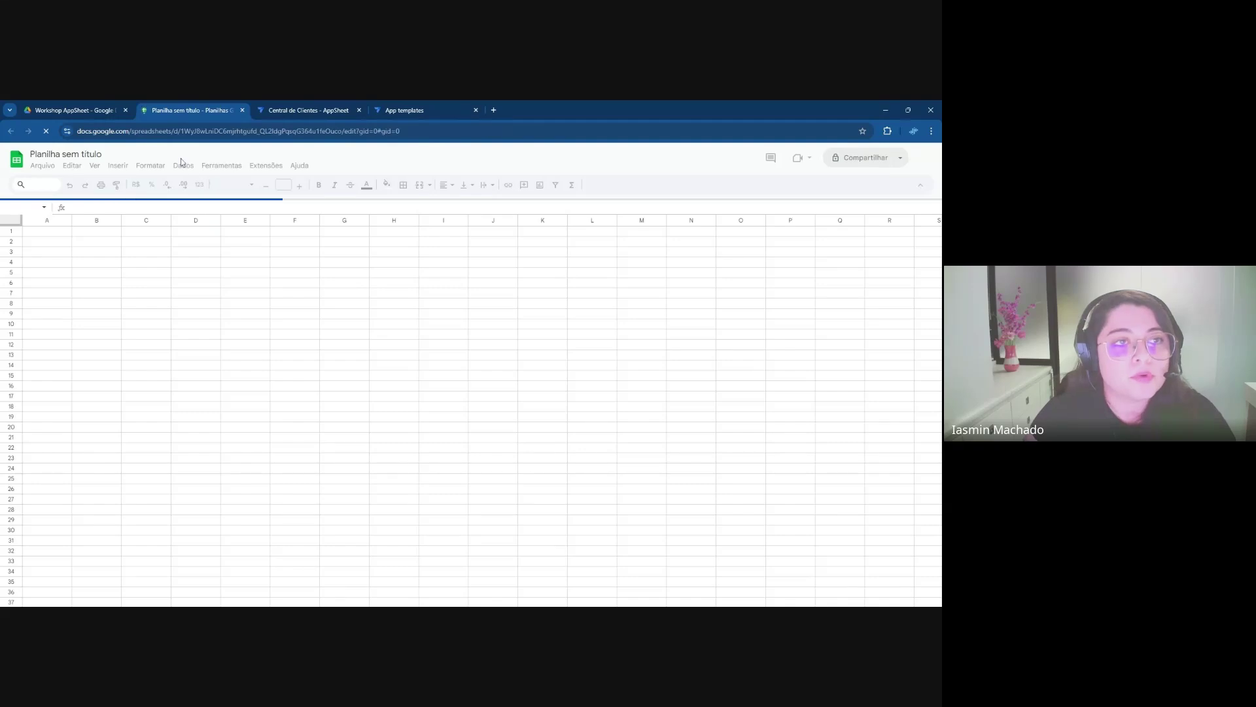
Rename the untitled spreadsheet to 'Central de Clientes'
left_click(101, 160)
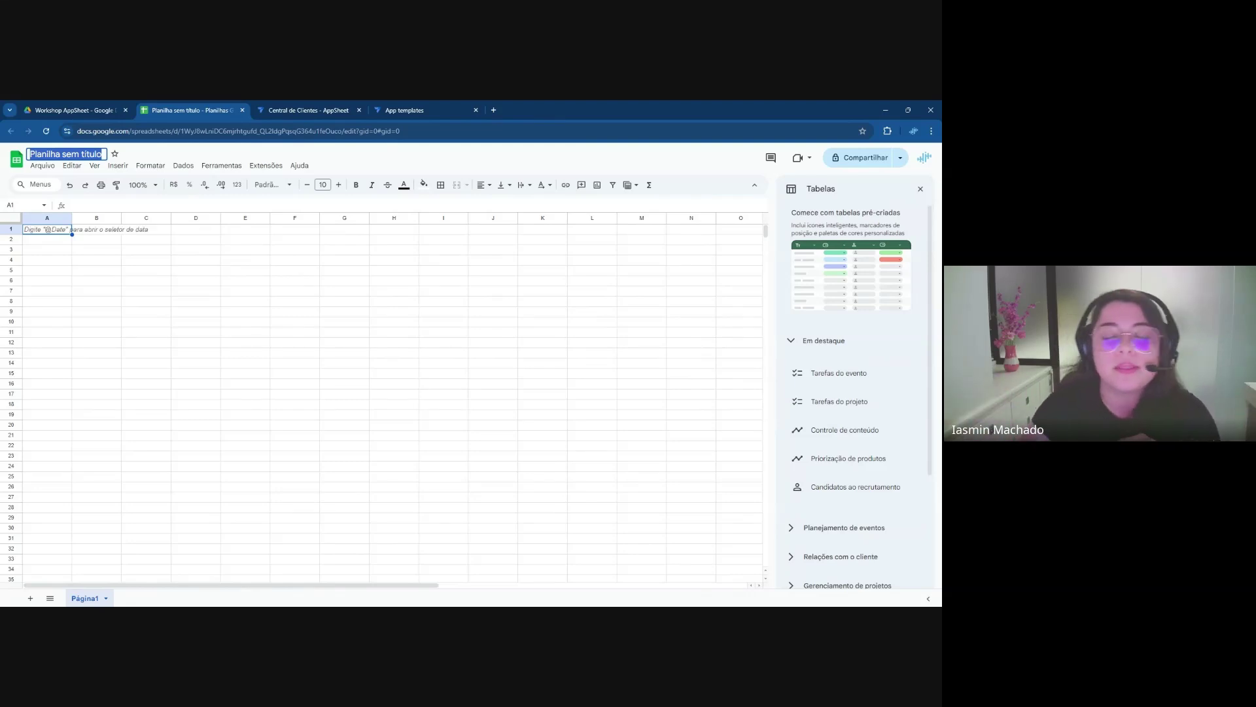
left_click(114, 241)
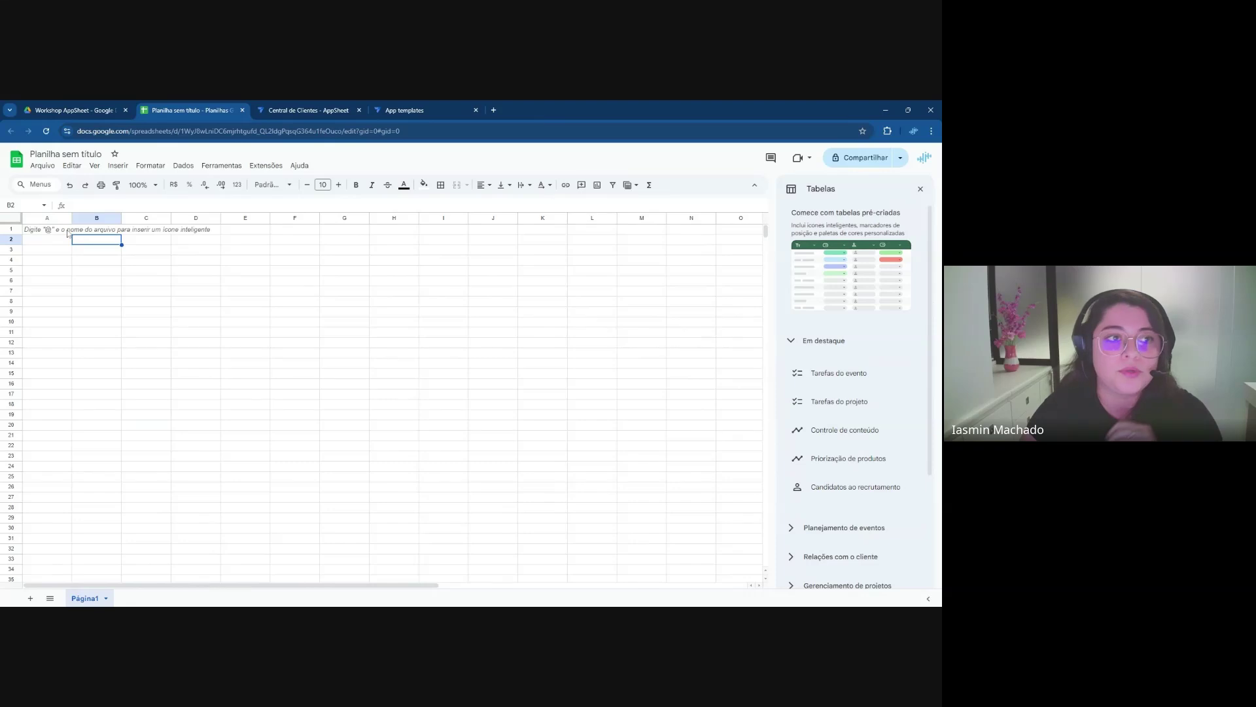
left_click(70, 157)
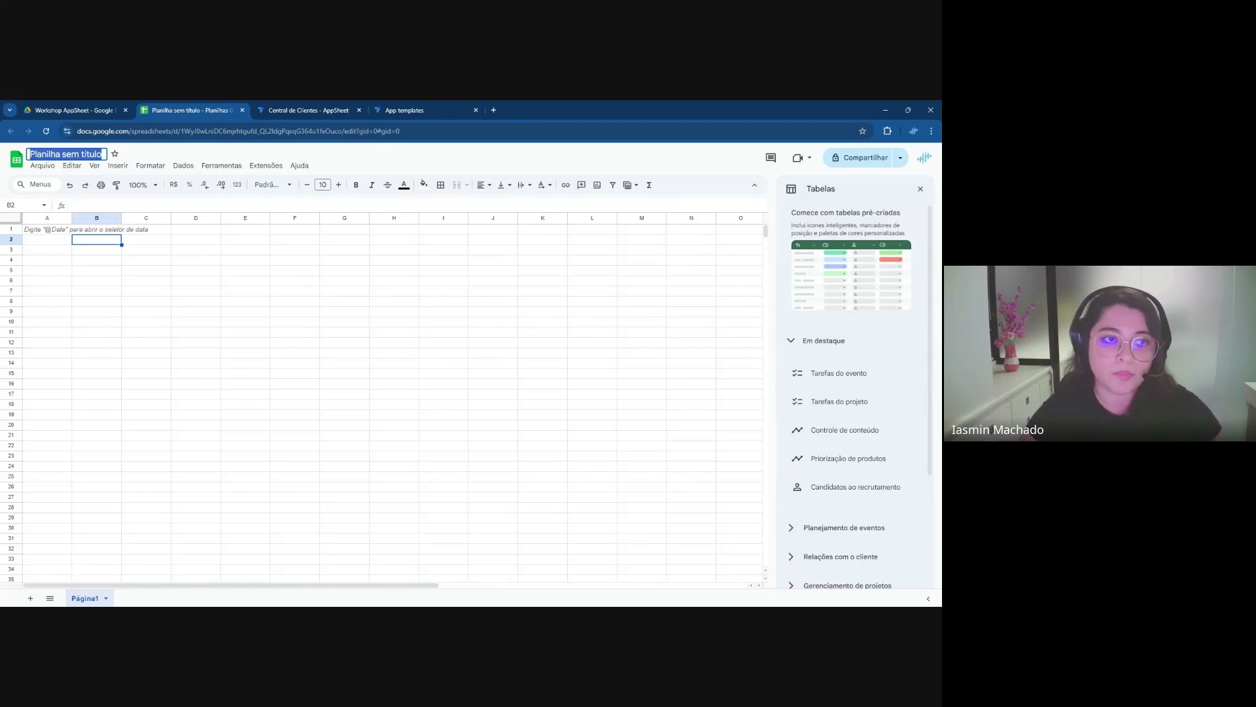
type("Cen")
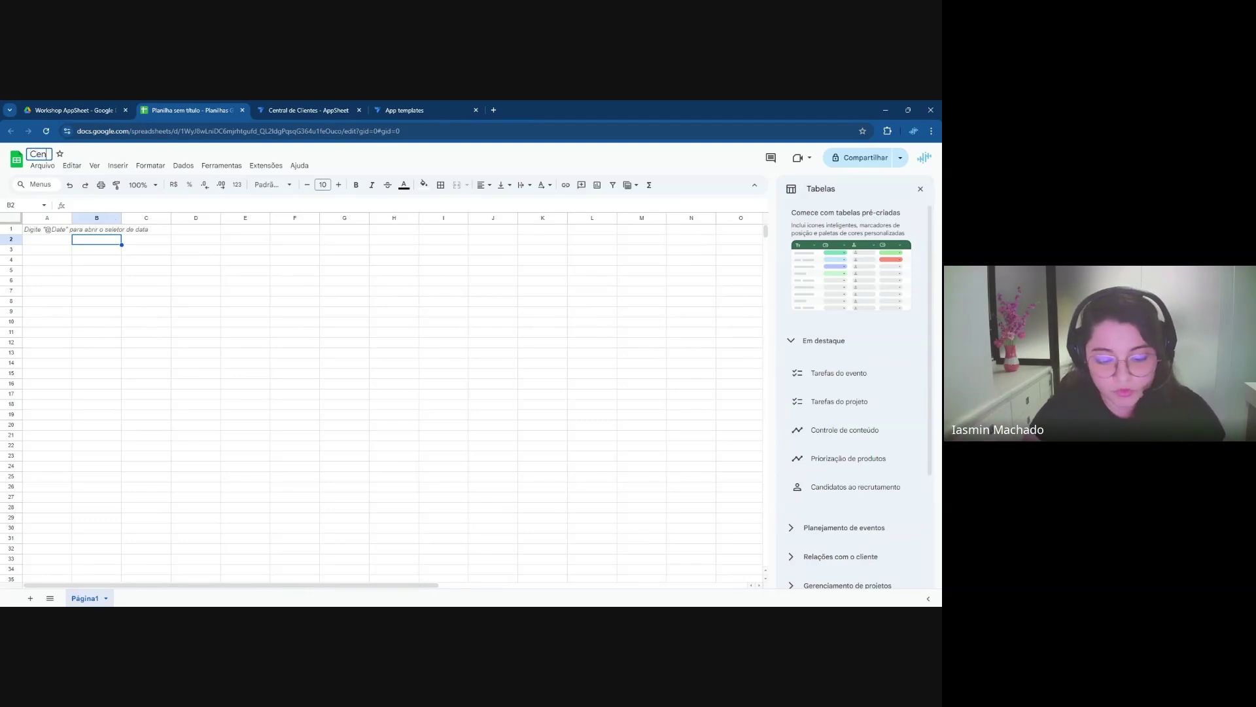
type("tral de Clientes")
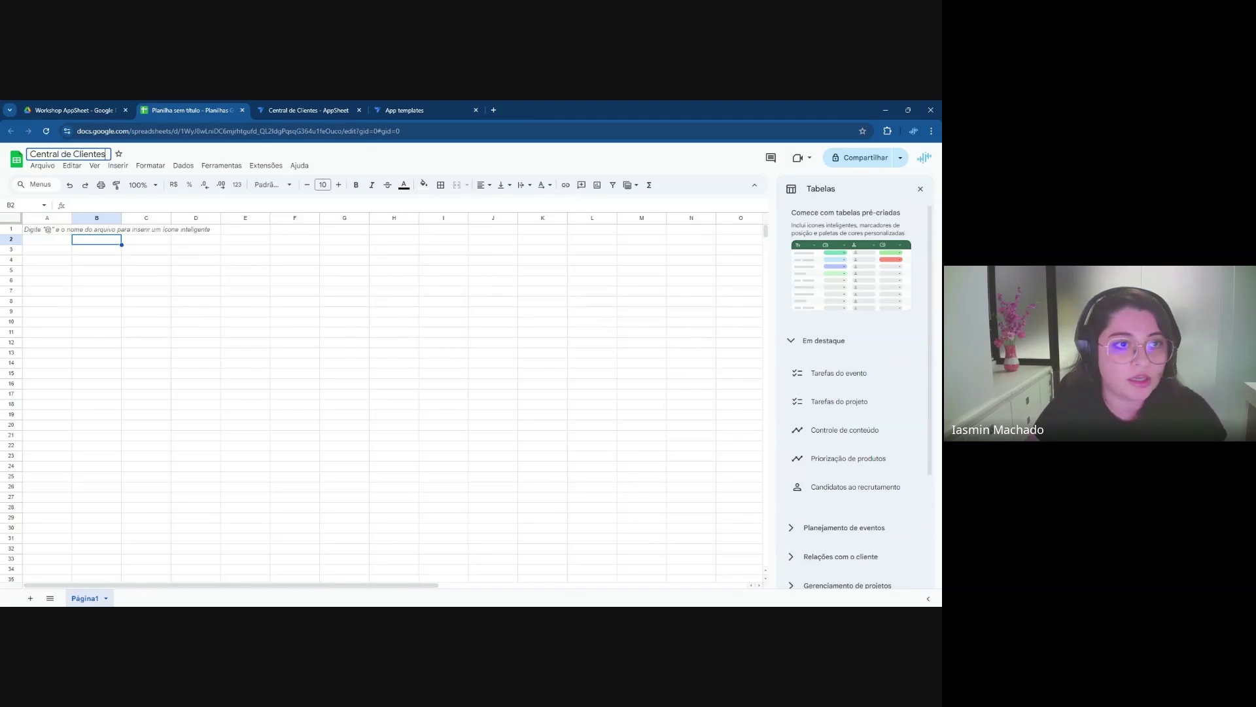
key("Return")
left_click(125, 262)
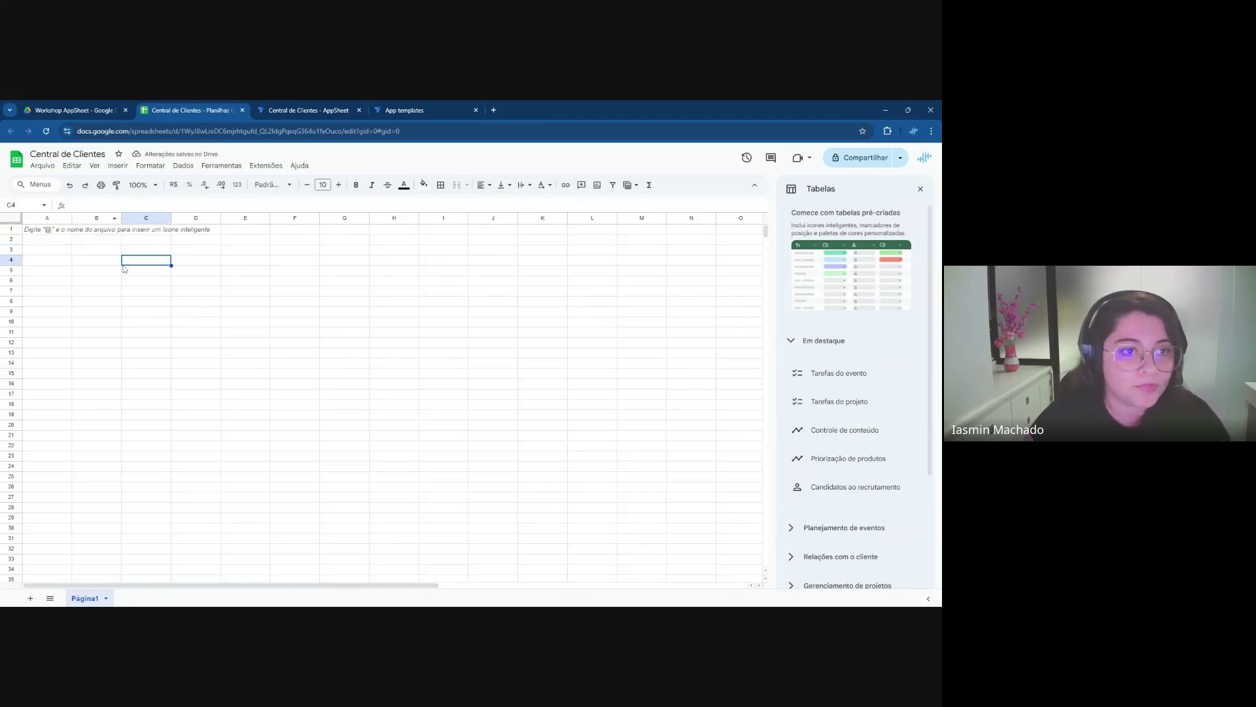
Rename the Página1 sheet to 'Clientes' and close the tables suggestions panel
double_click(95, 598)
type("Clientes")
key("Return")
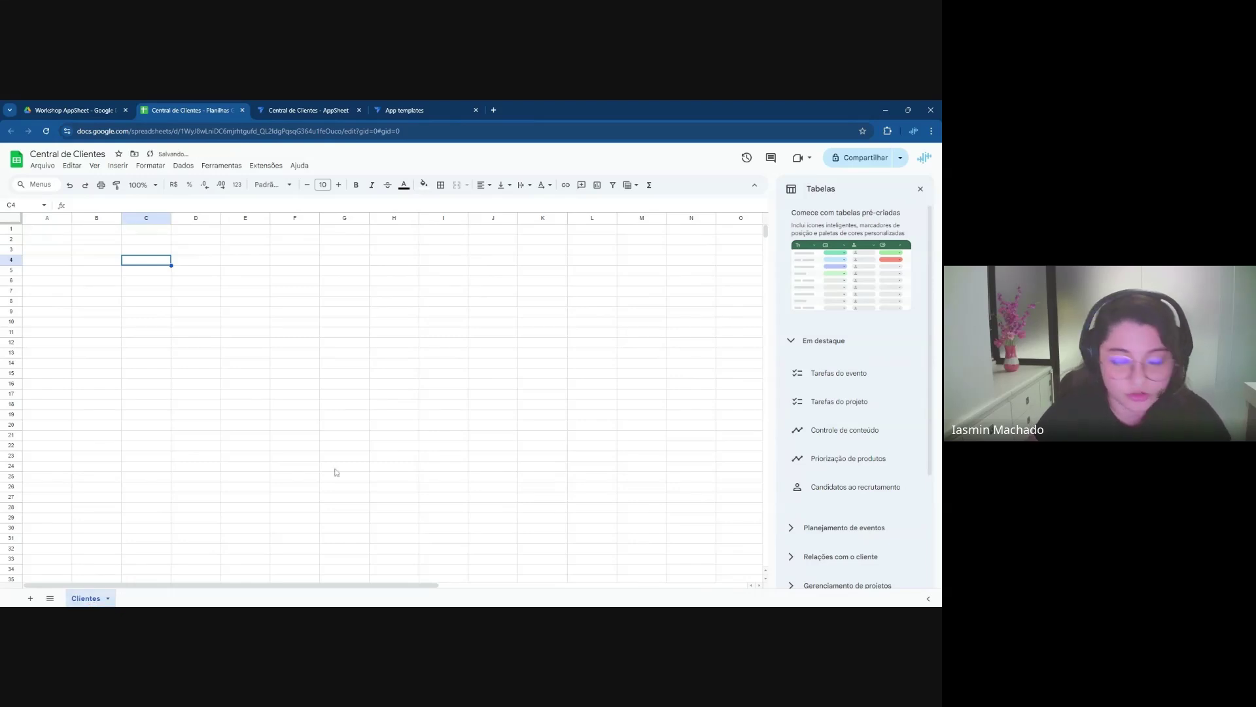
left_click(921, 189)
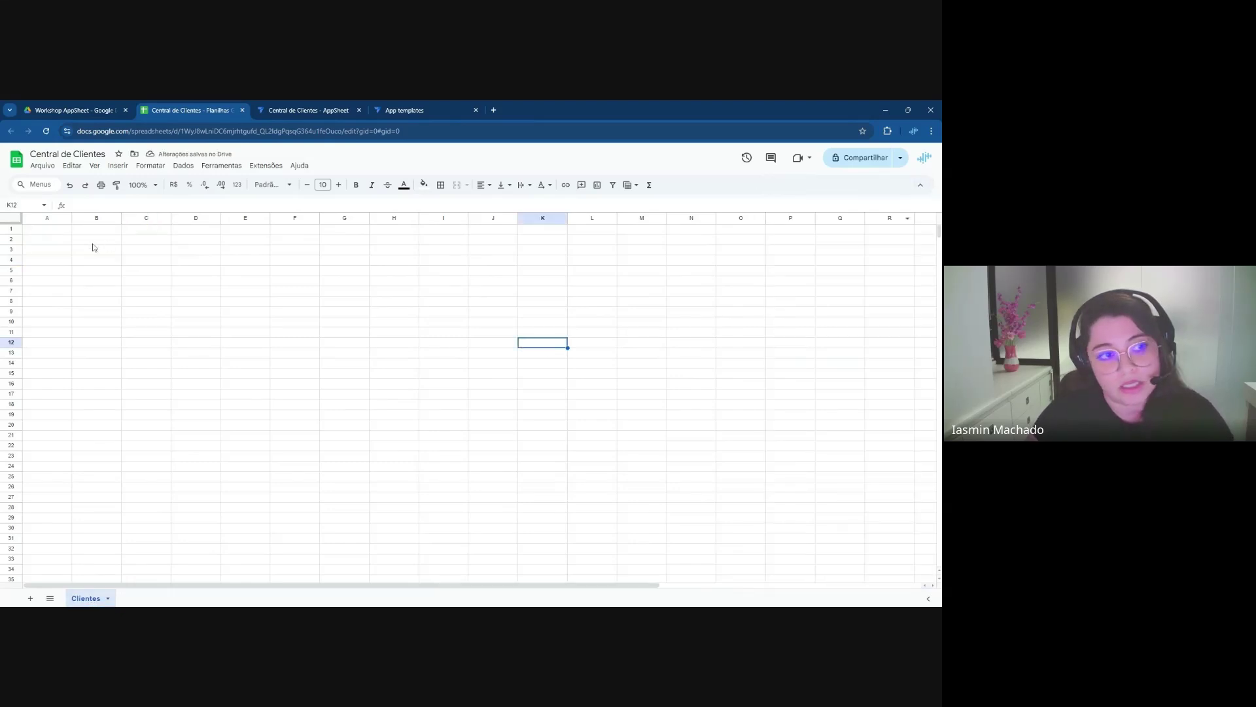
left_click(66, 230)
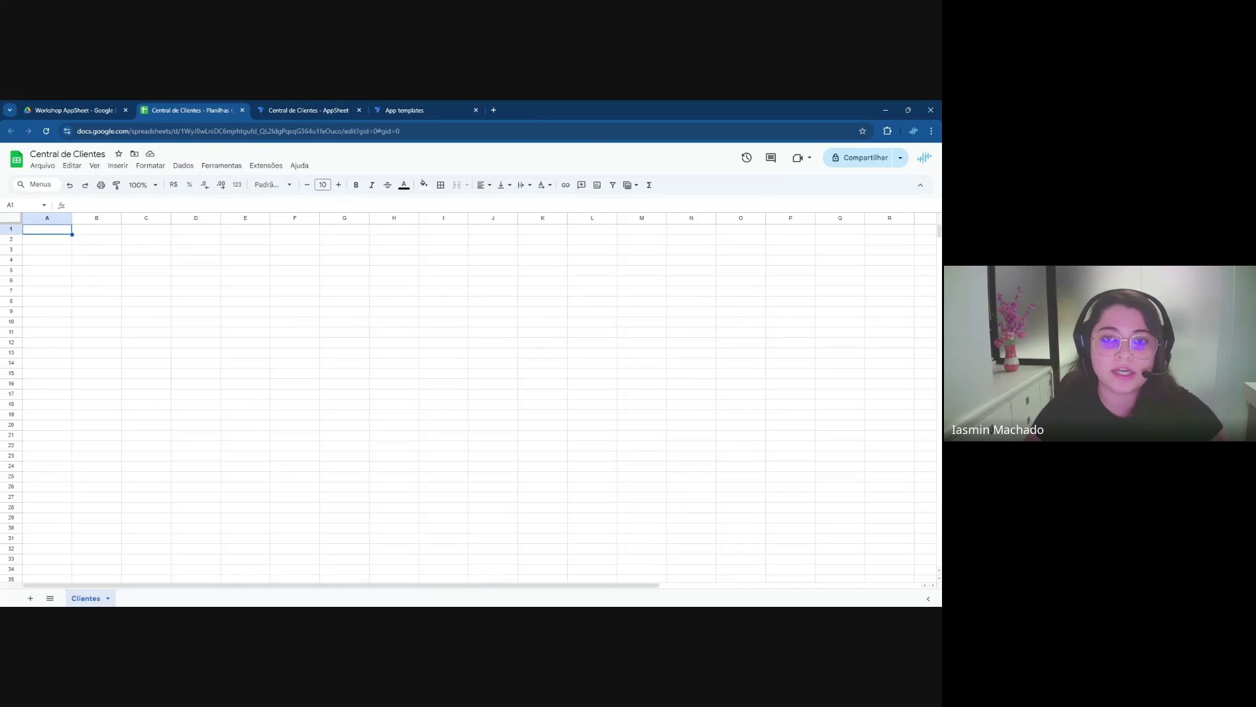
Enter headers id, nome_cliente and status in A1–C1, narrowing column A
type("id")
key("Tab")
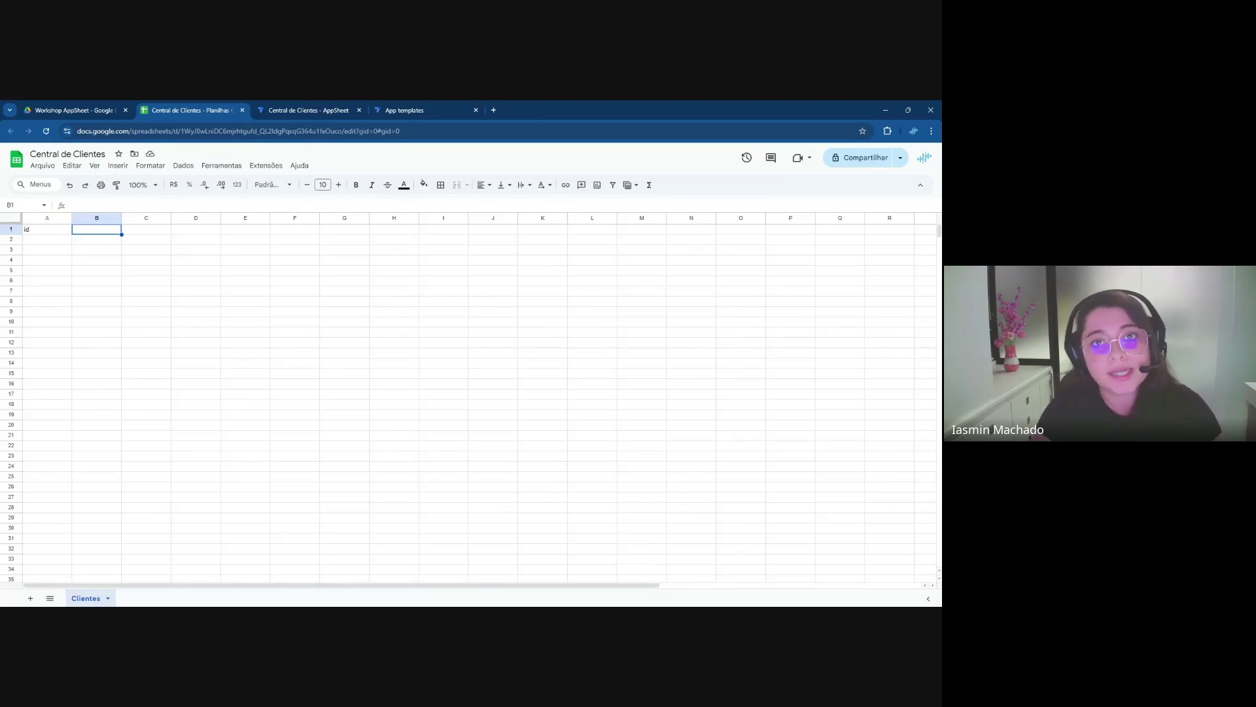
left_click_drag(72, 218, 49, 218)
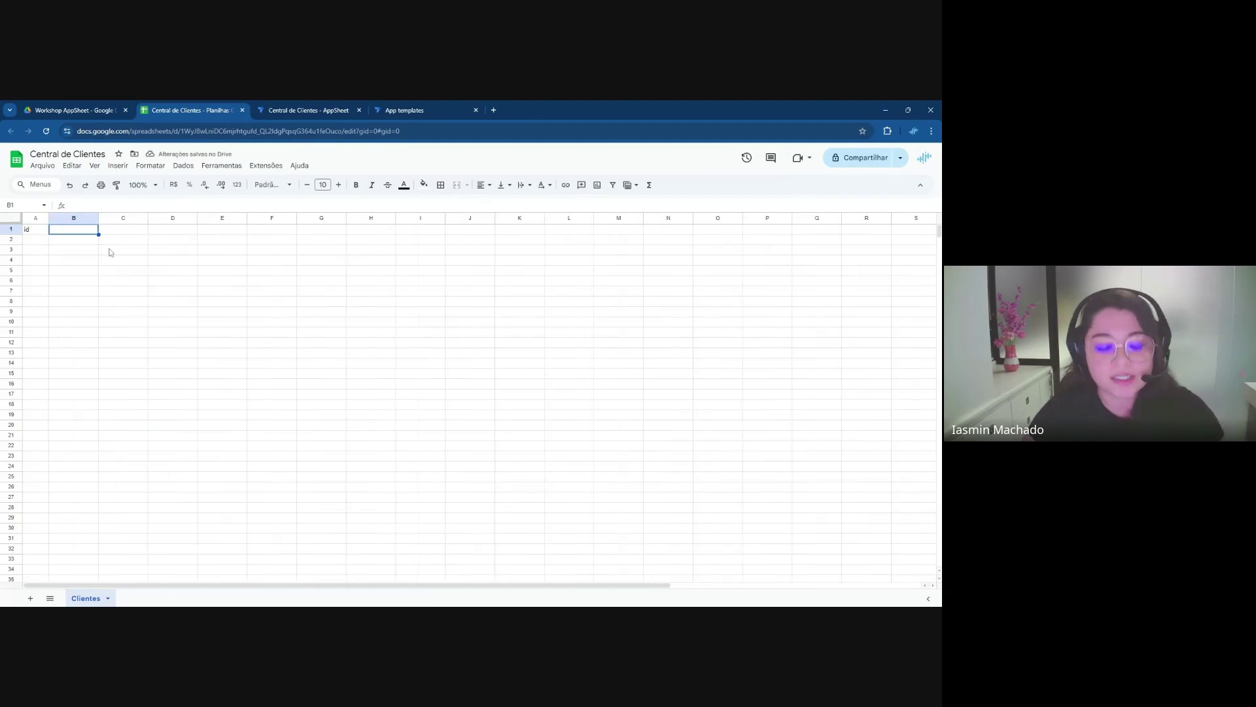
type("nome_cliente")
key("Tab")
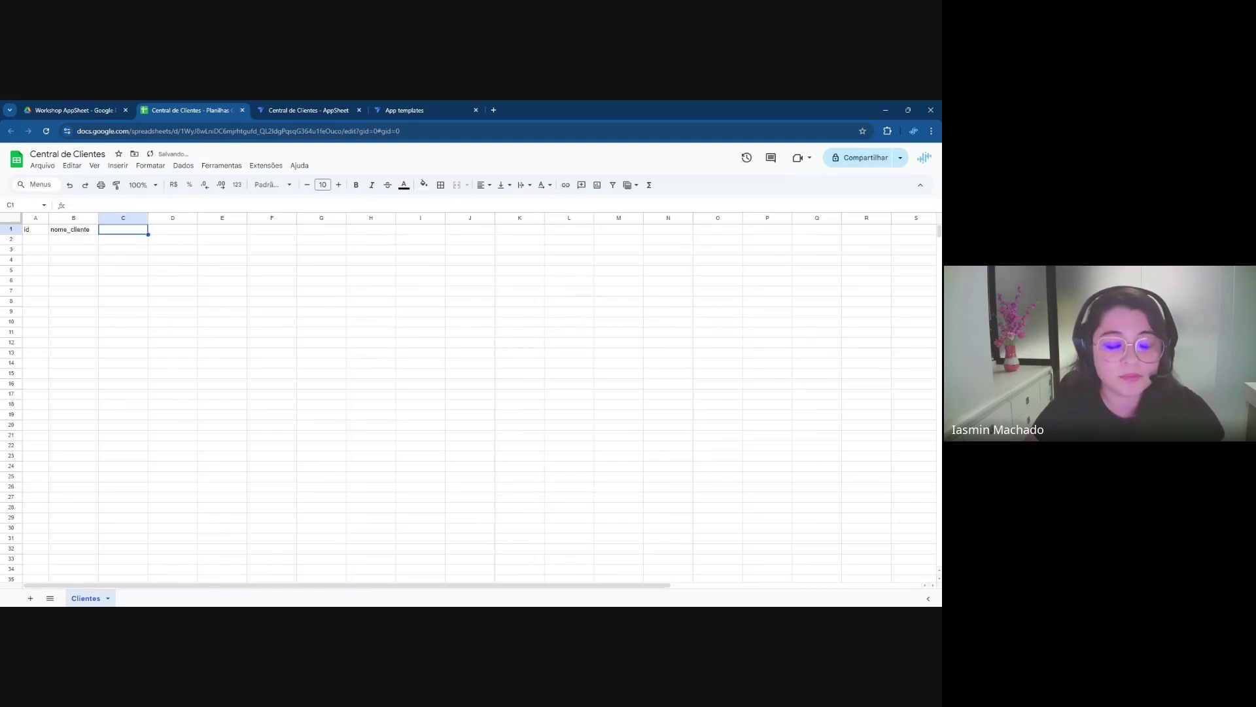
left_click(104, 249)
left_click(74, 229)
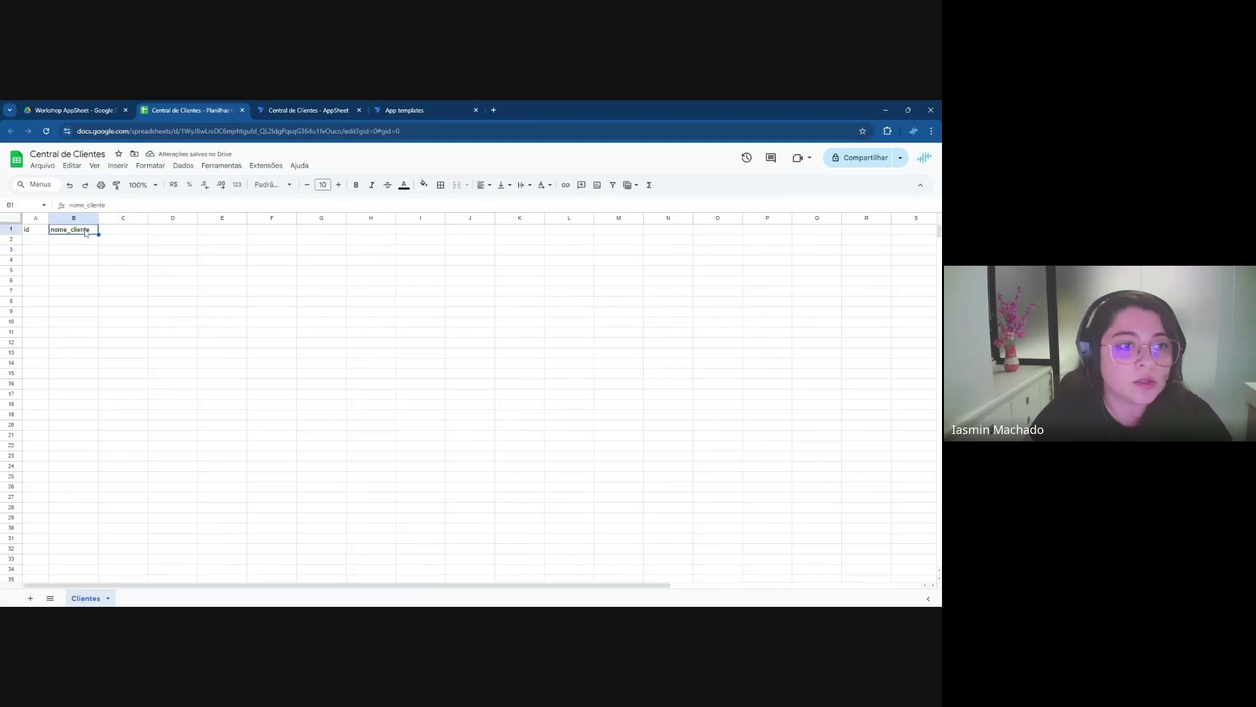
left_click(119, 230)
type("status")
key("Tab")
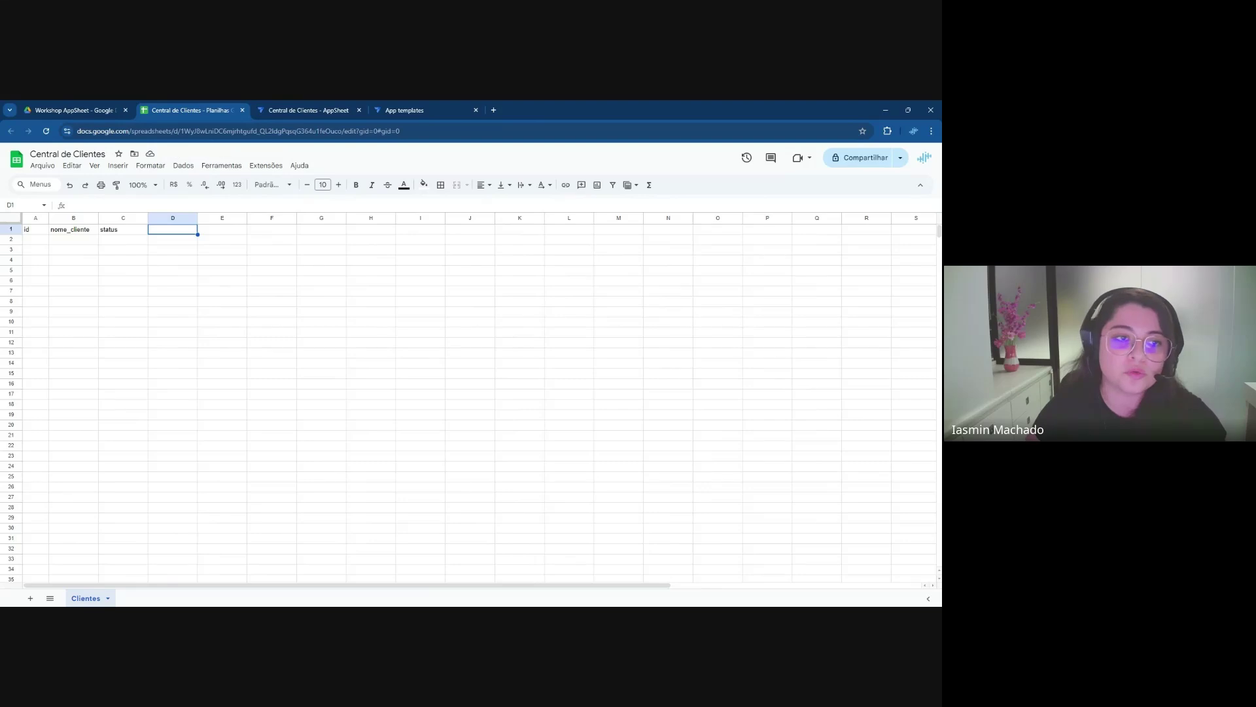
Enter headers tipo_cliente, email and data_cadastro in D1–F1
left_click(147, 241)
left_click(161, 232)
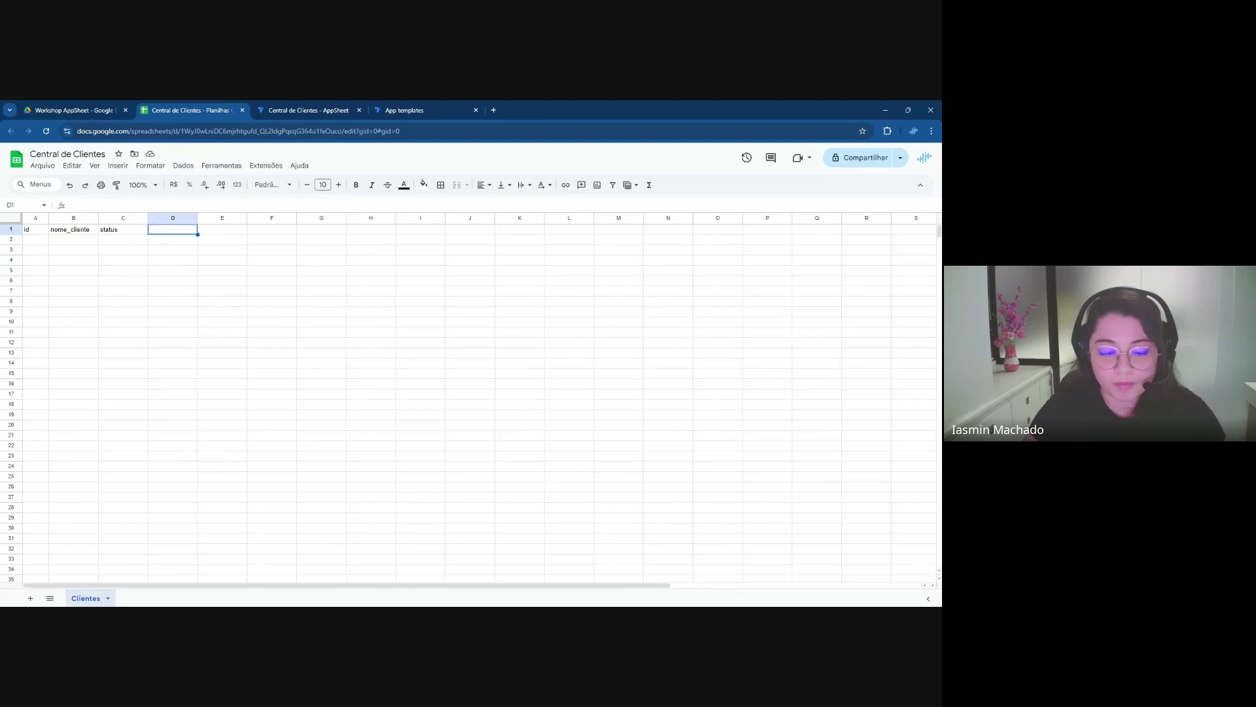
type("tipo")
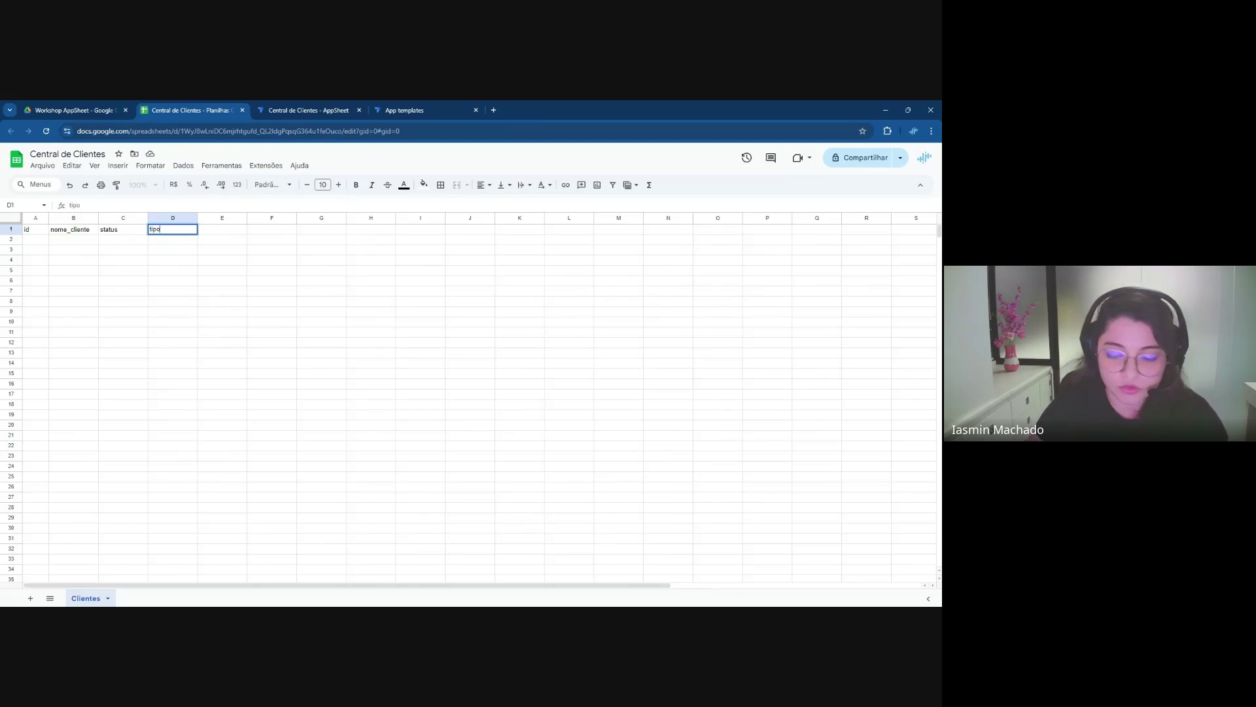
type("_cliente")
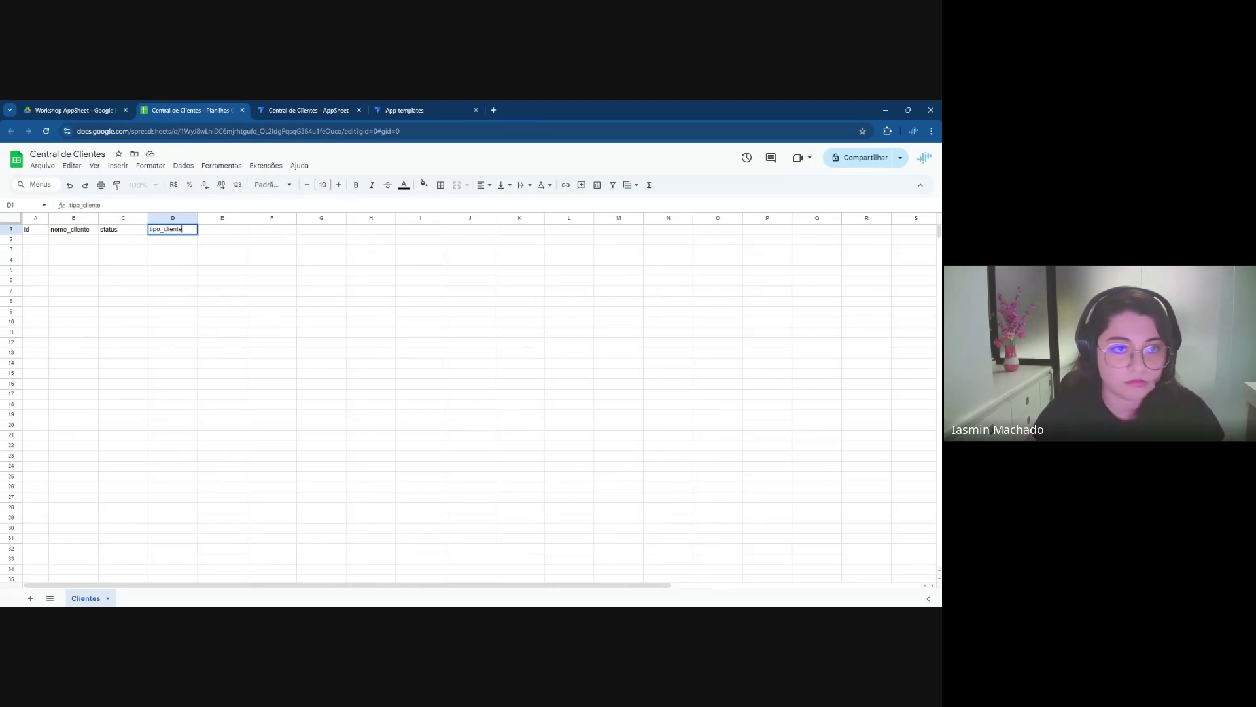
key("Tab")
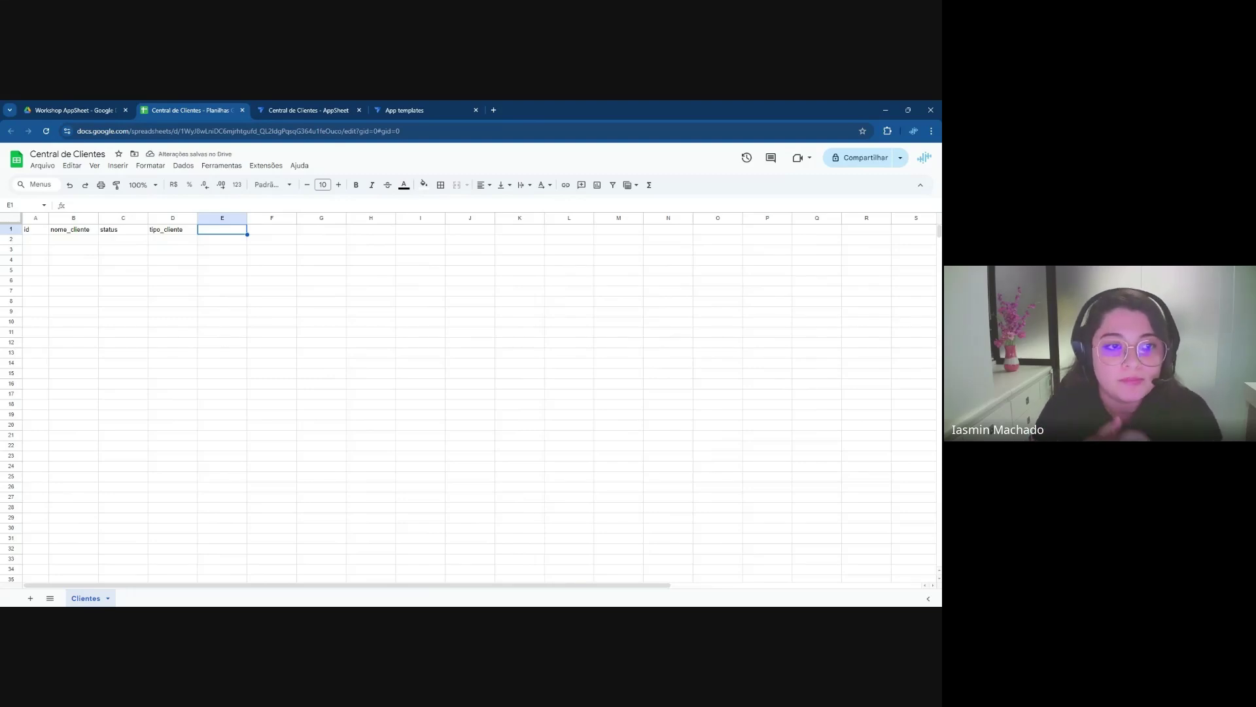
type("emai")
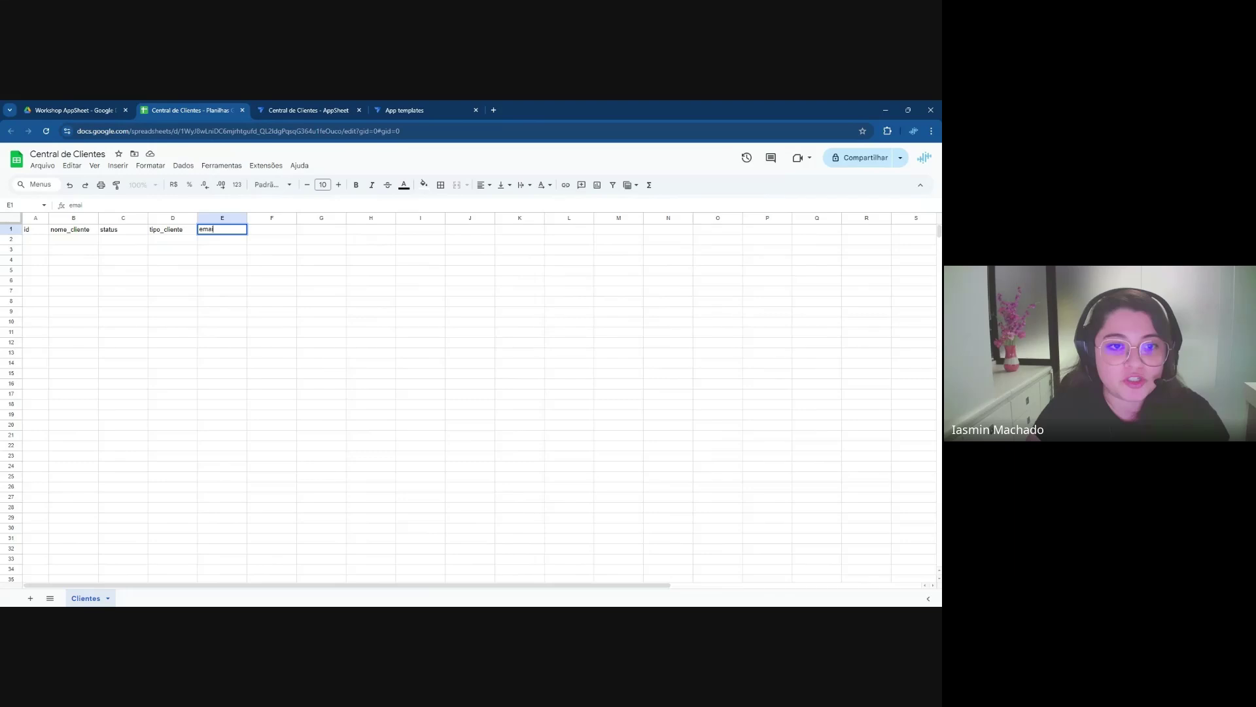
key("Tab")
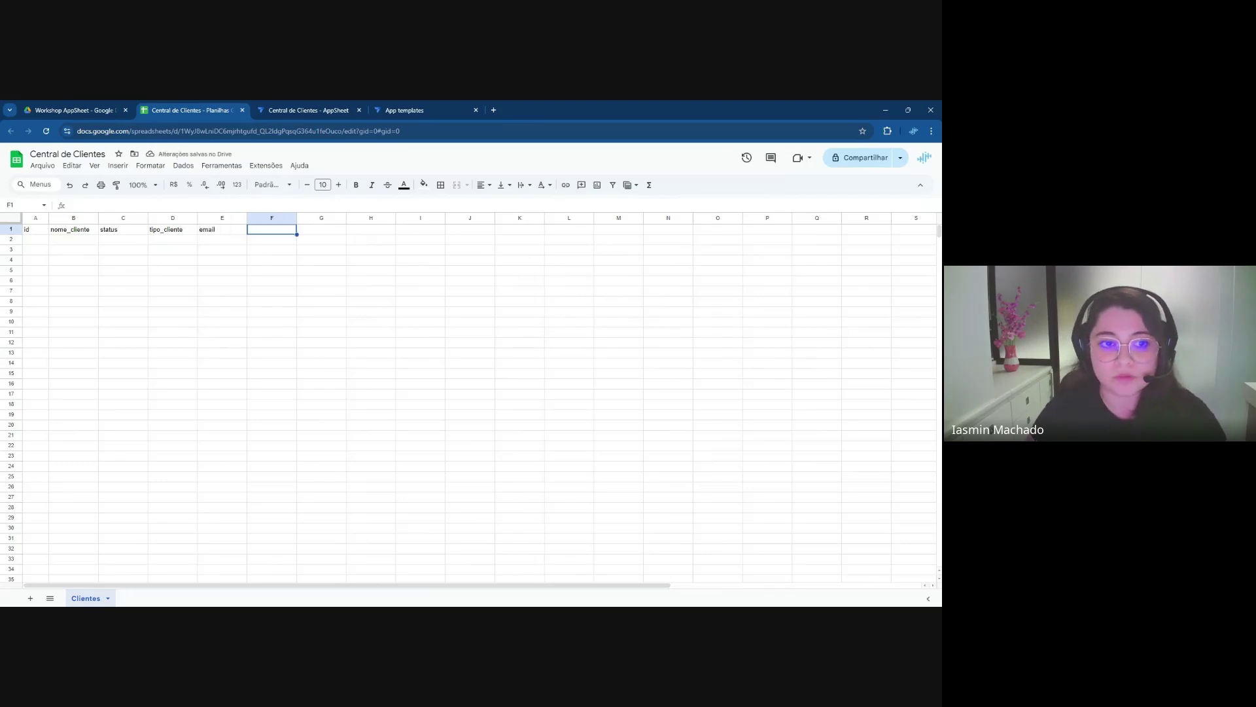
left_click(221, 229)
left_click(271, 229)
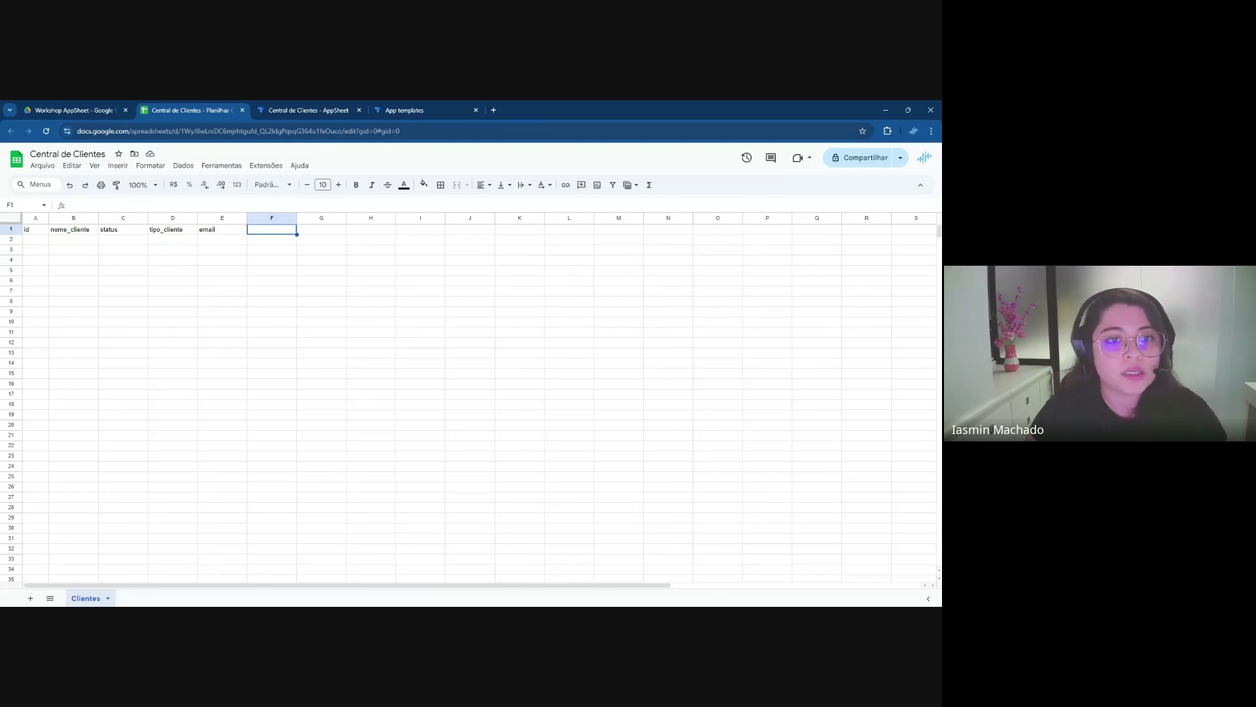
type("cata_cadastro")
key("Tab")
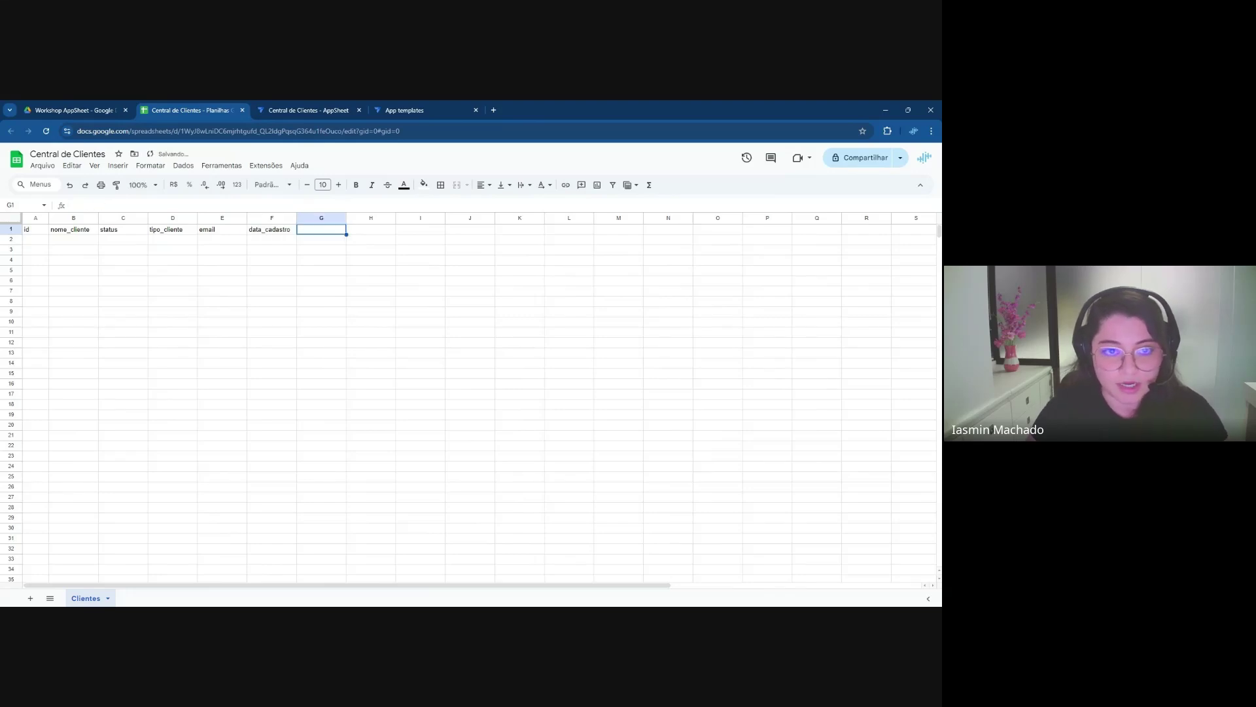
left_click(290, 242)
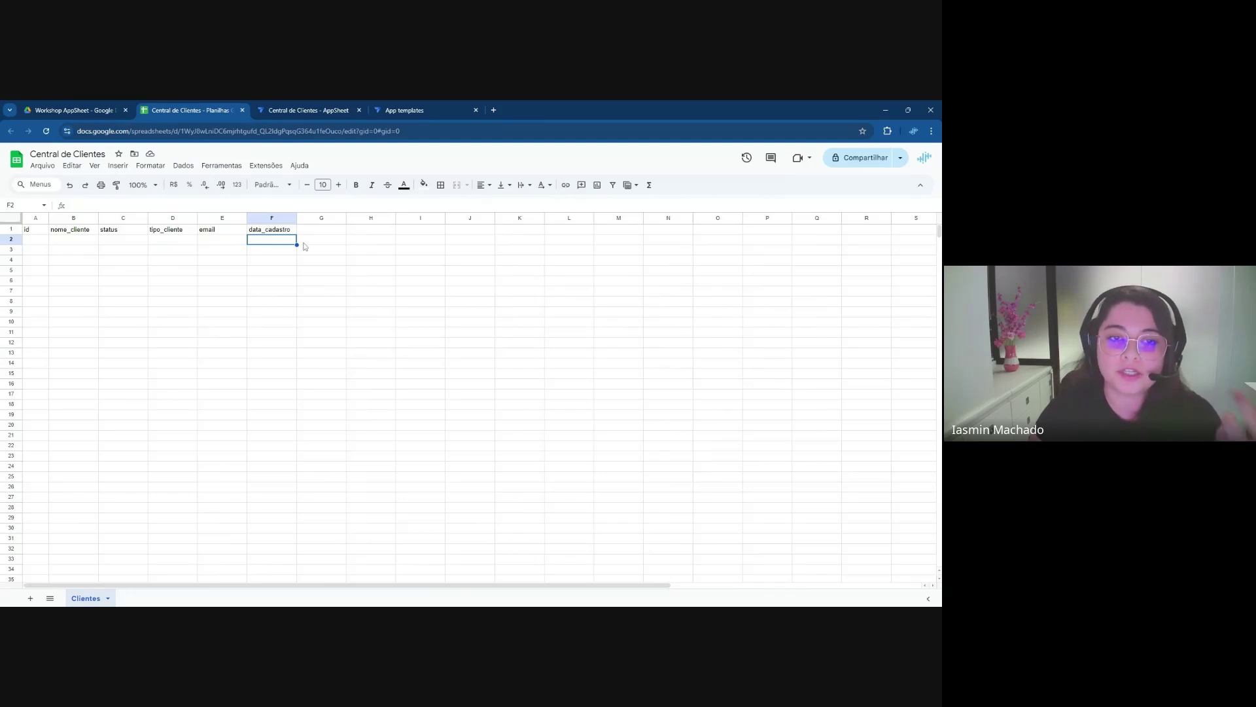
key("Up")
left_click(275, 243)
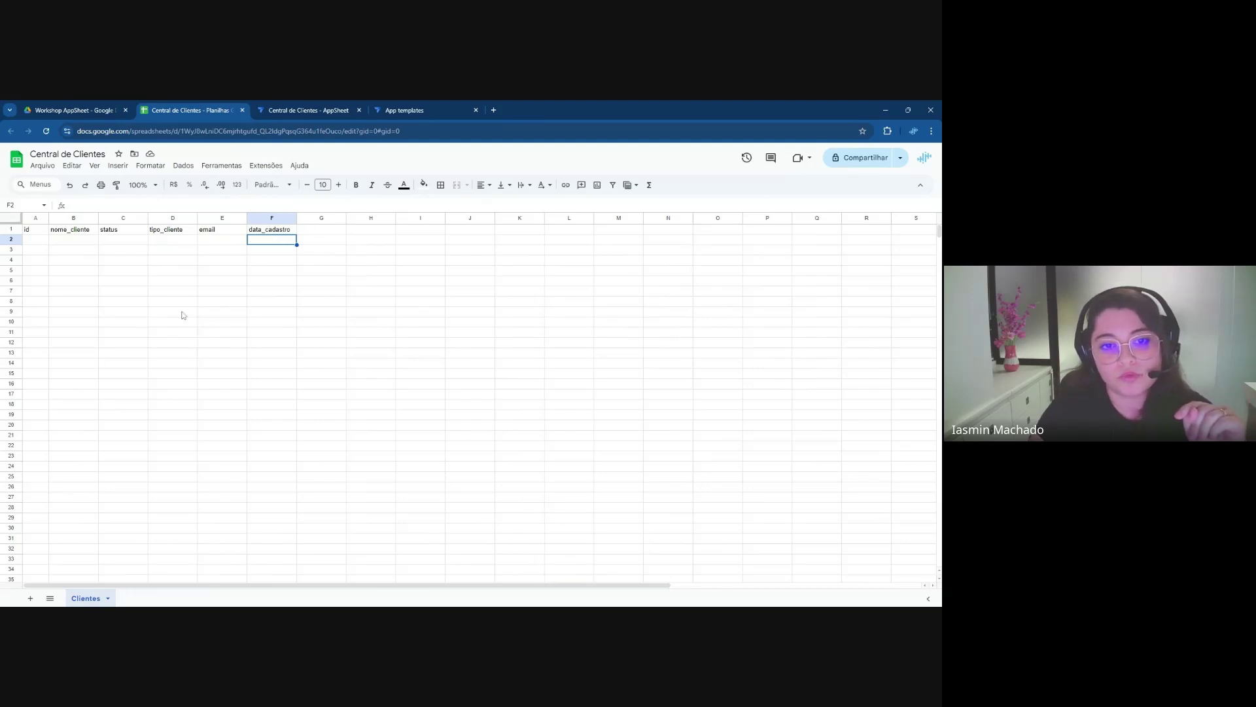
Delete the unused columns G through Z from the Clientes sheet
left_click(316, 220)
key("ctrl+shift+Right")
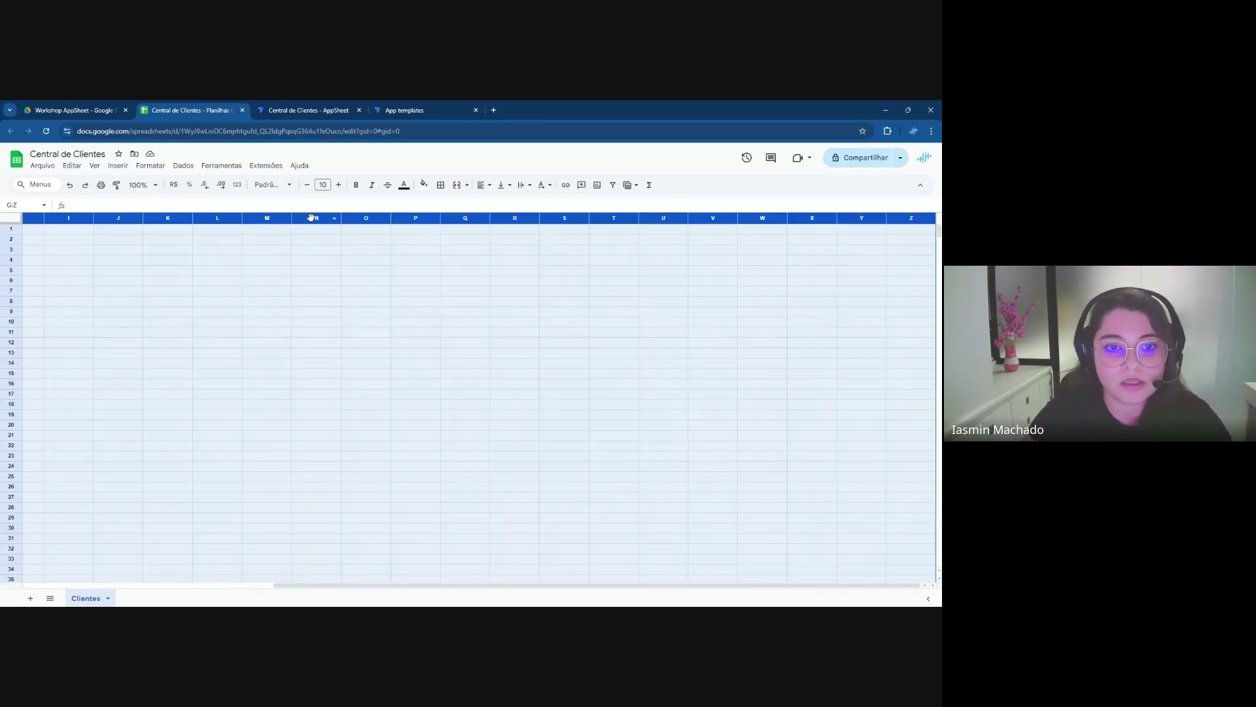
right_click(315, 219)
left_click(389, 332)
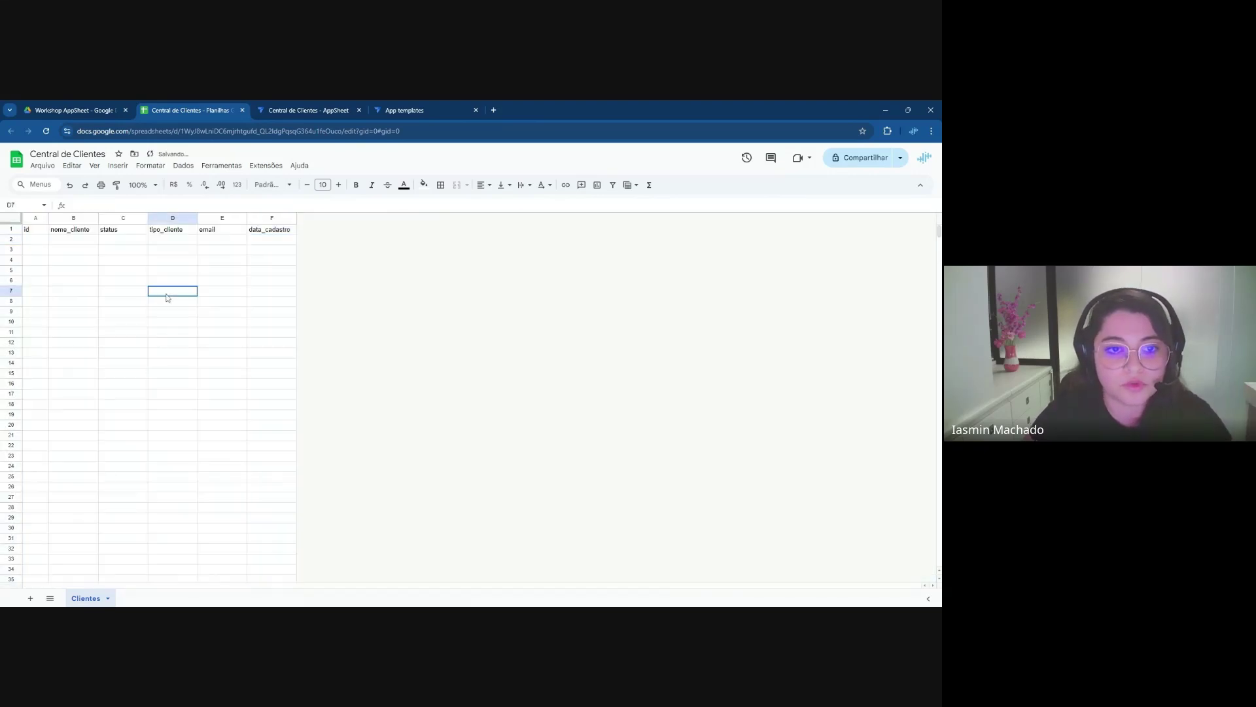
Delete rows 3 through 1000, keeping only the header row and row 2
left_click(8, 250)
key("ctrl+shift+Down")
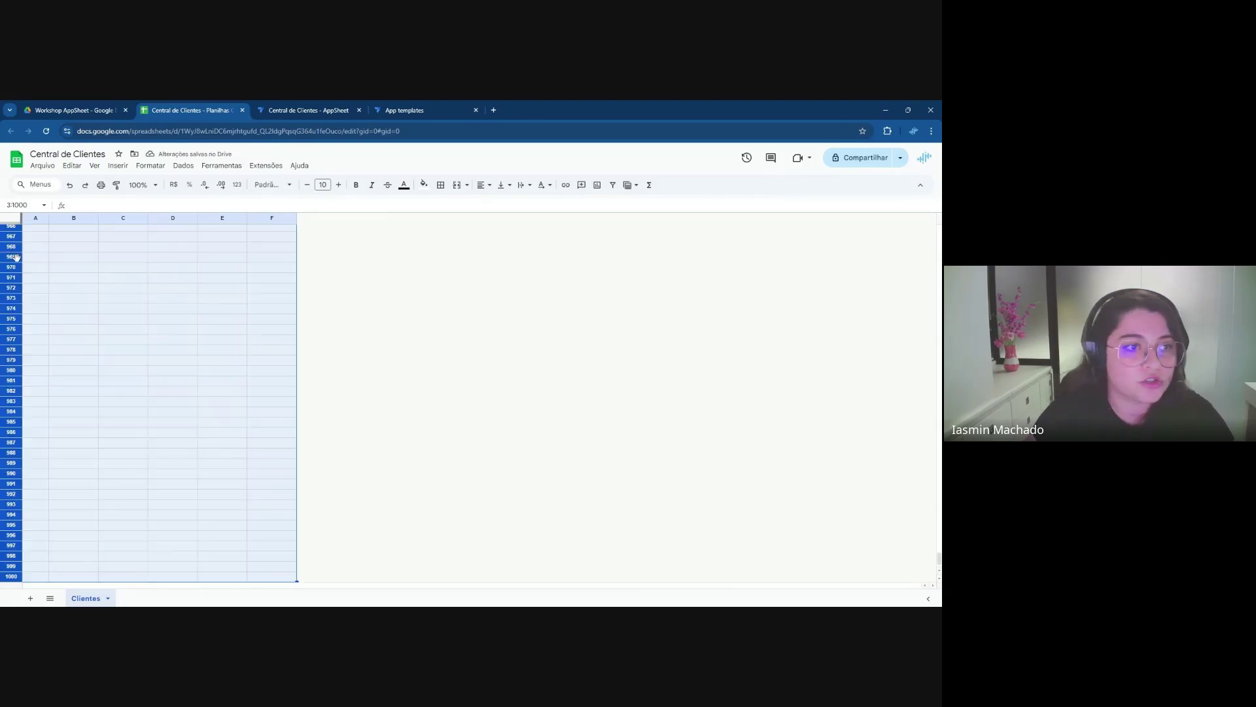
right_click(17, 257)
left_click(73, 373)
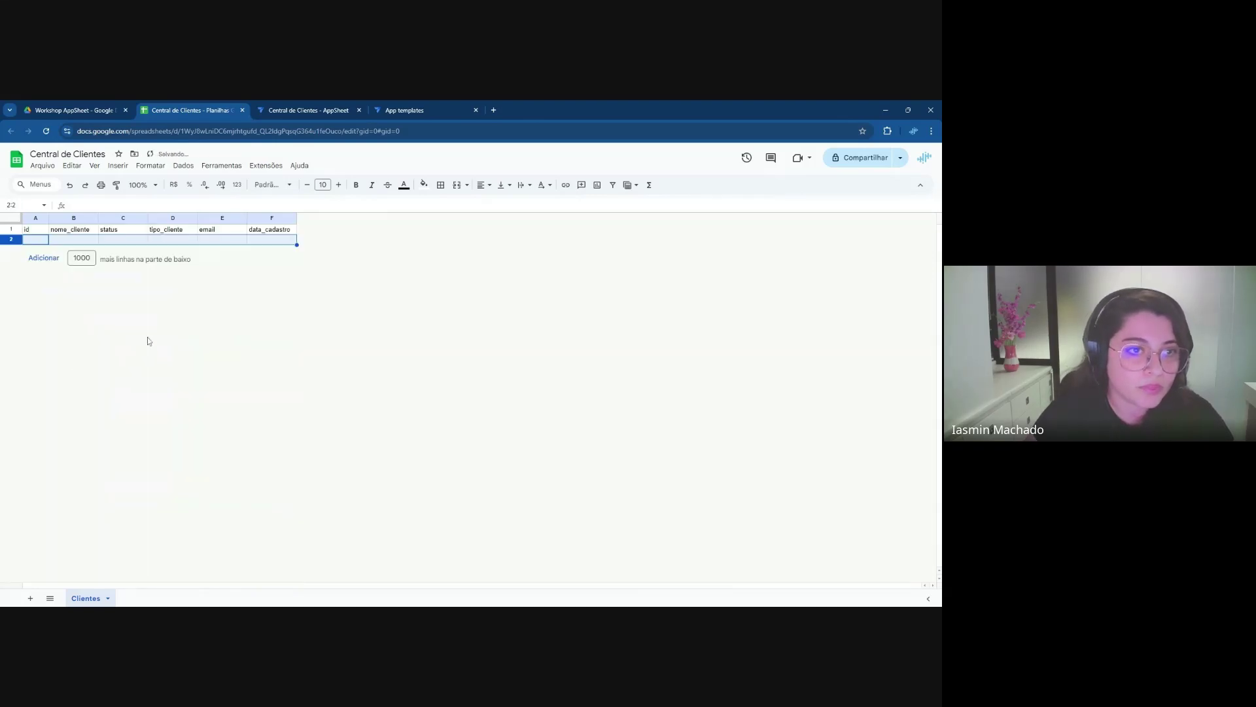
left_click_drag(260, 230, 42, 233)
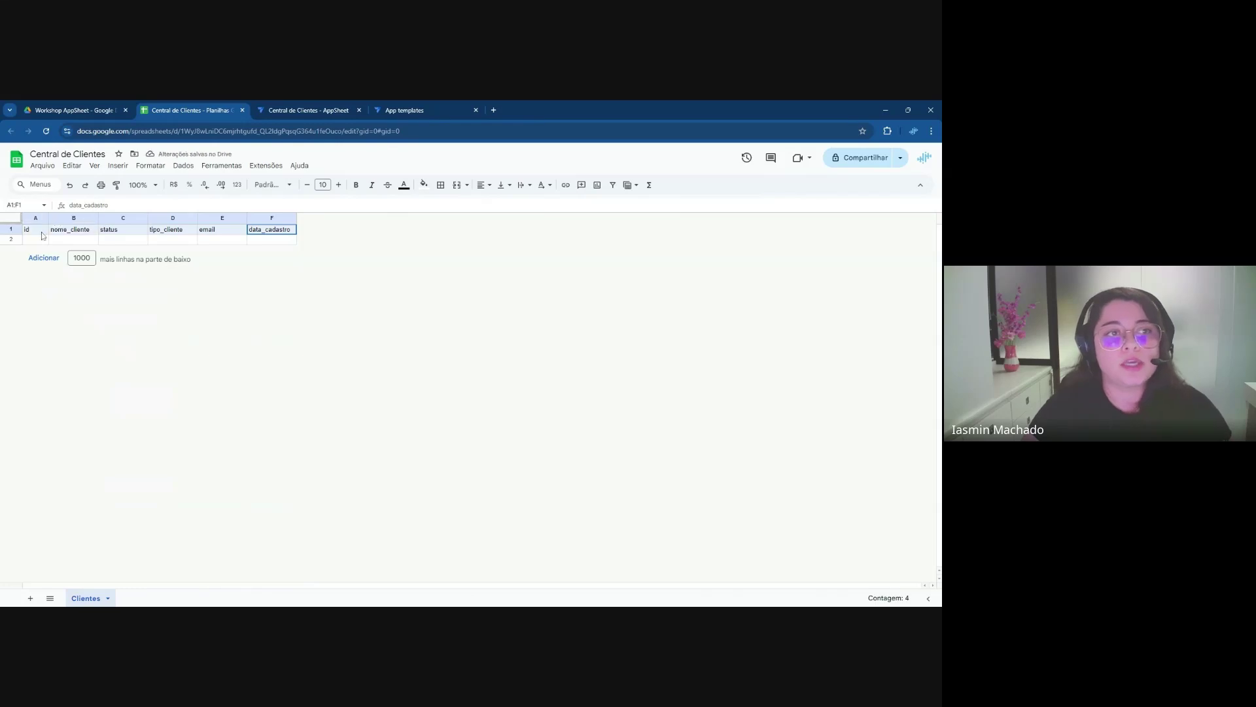
key("Down")
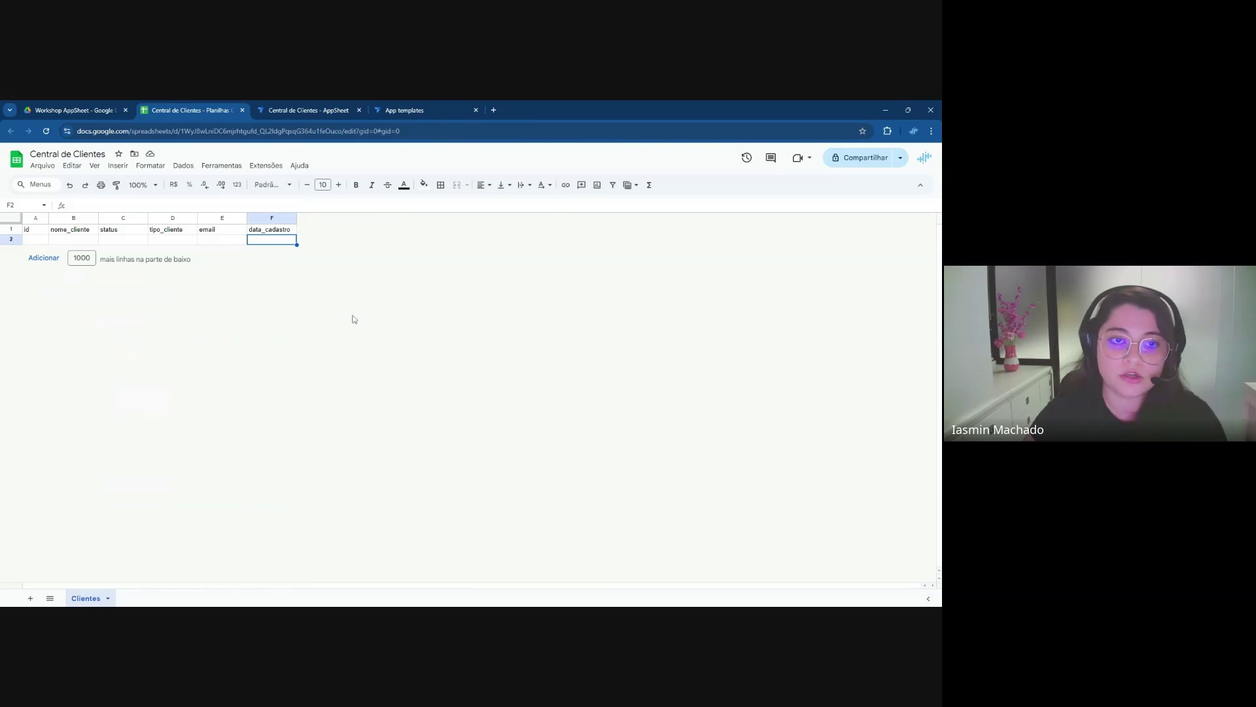
In the Central de Clientes app editor, open Add data to list new data sources
left_click(305, 116)
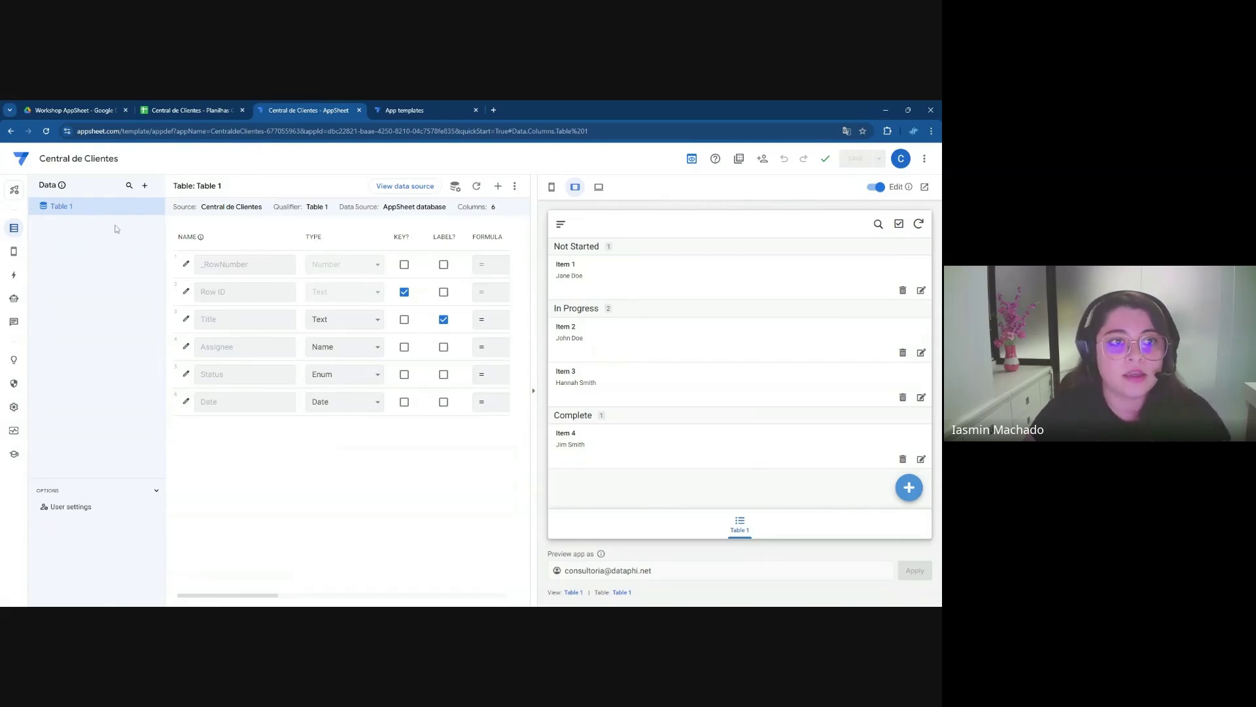
left_click(147, 186)
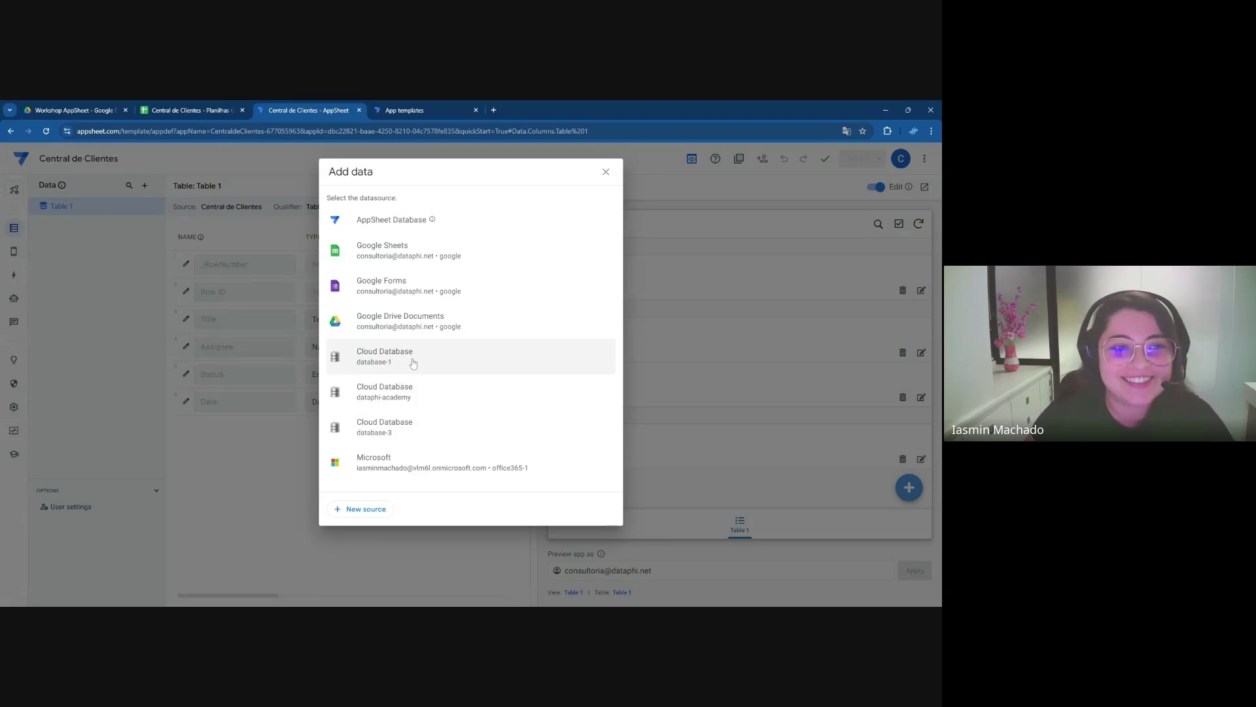
Pick Google Sheets and select Central de Clientes from 04. P&D > Workshop AppSheet
left_click(403, 257)
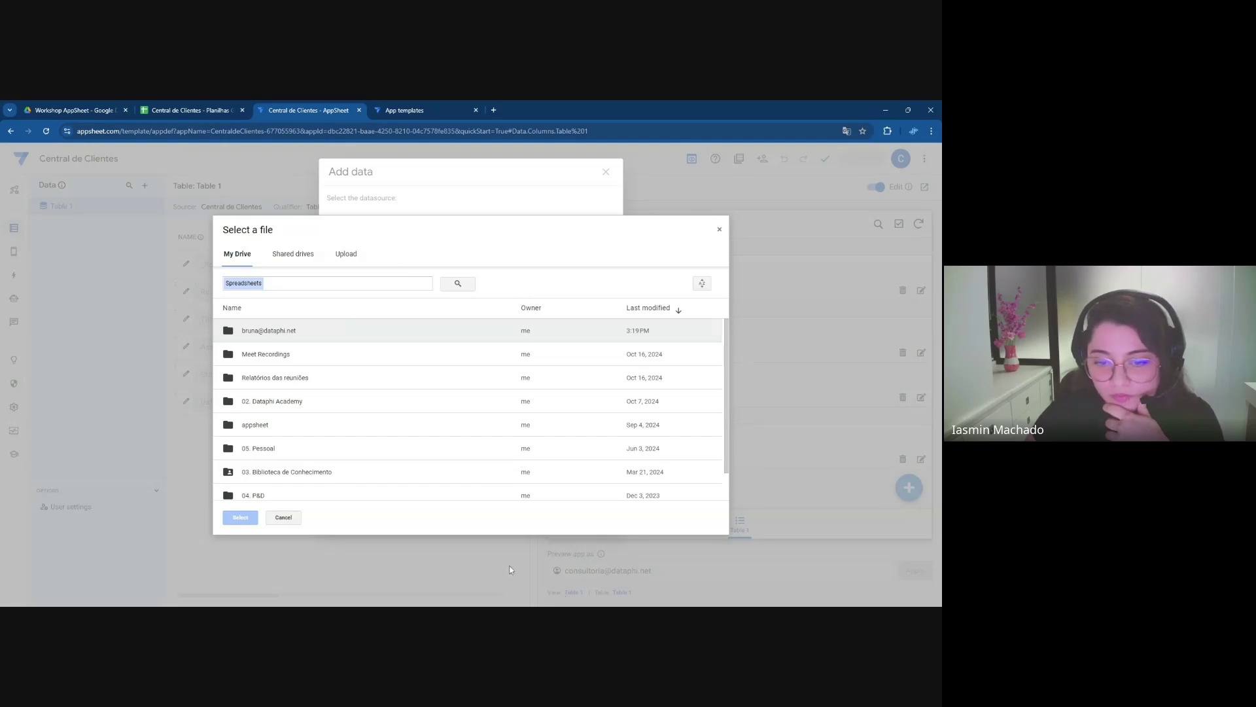
scroll(310, 425, "down", 1)
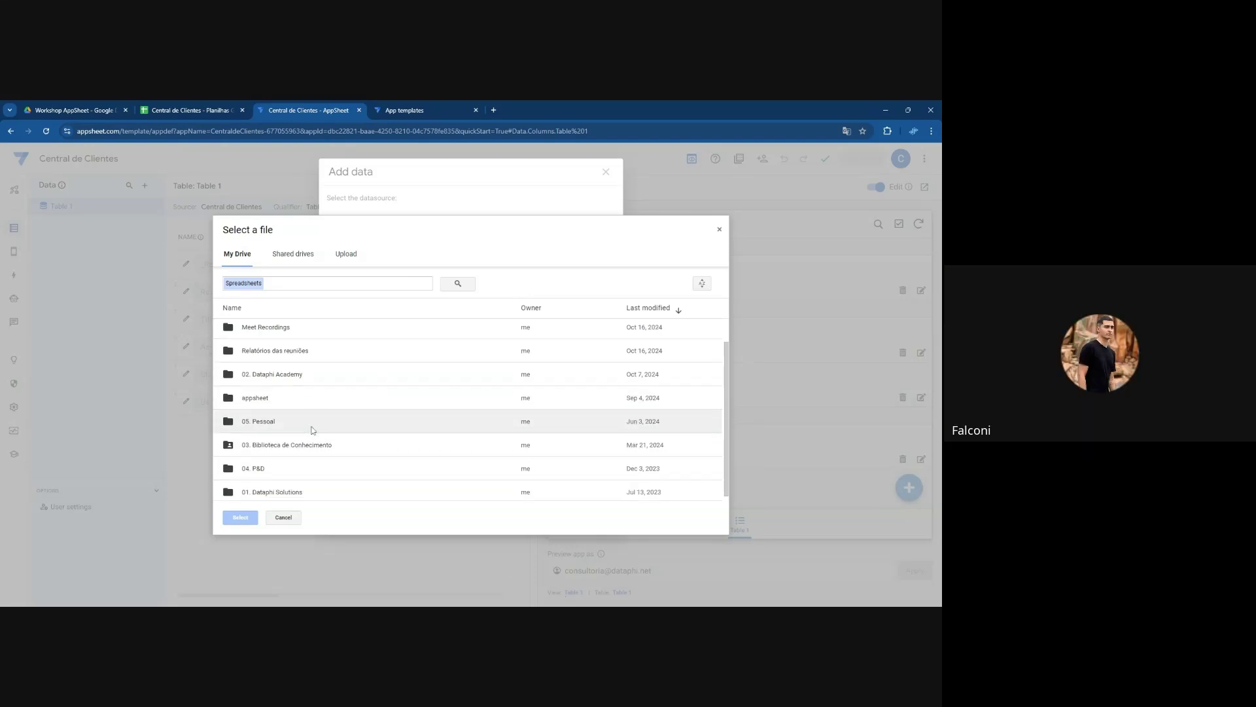
double_click(303, 466)
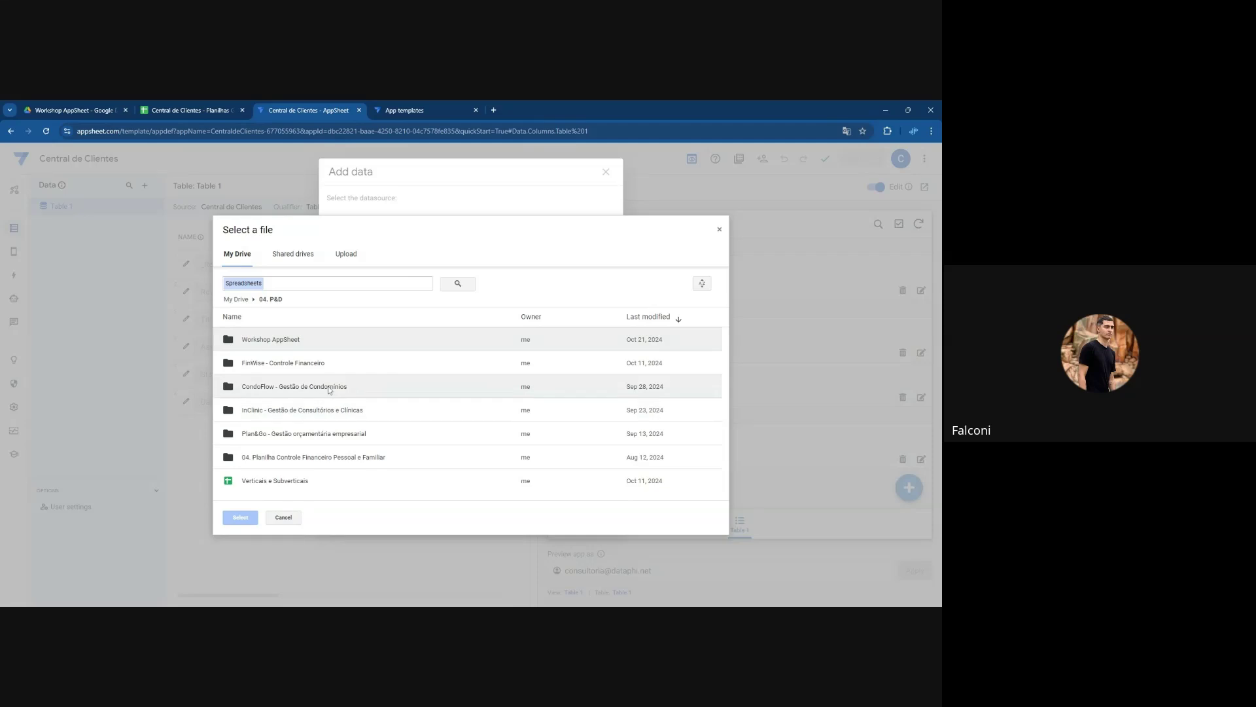
double_click(298, 345)
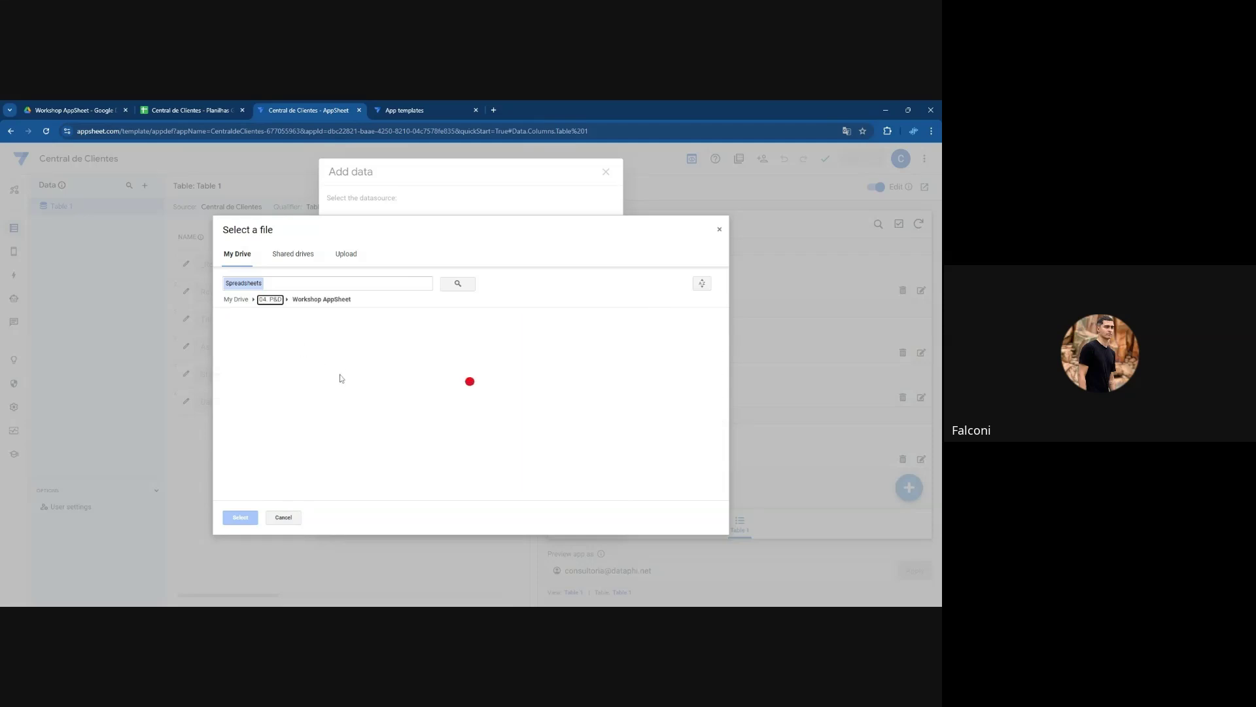
left_click(293, 344)
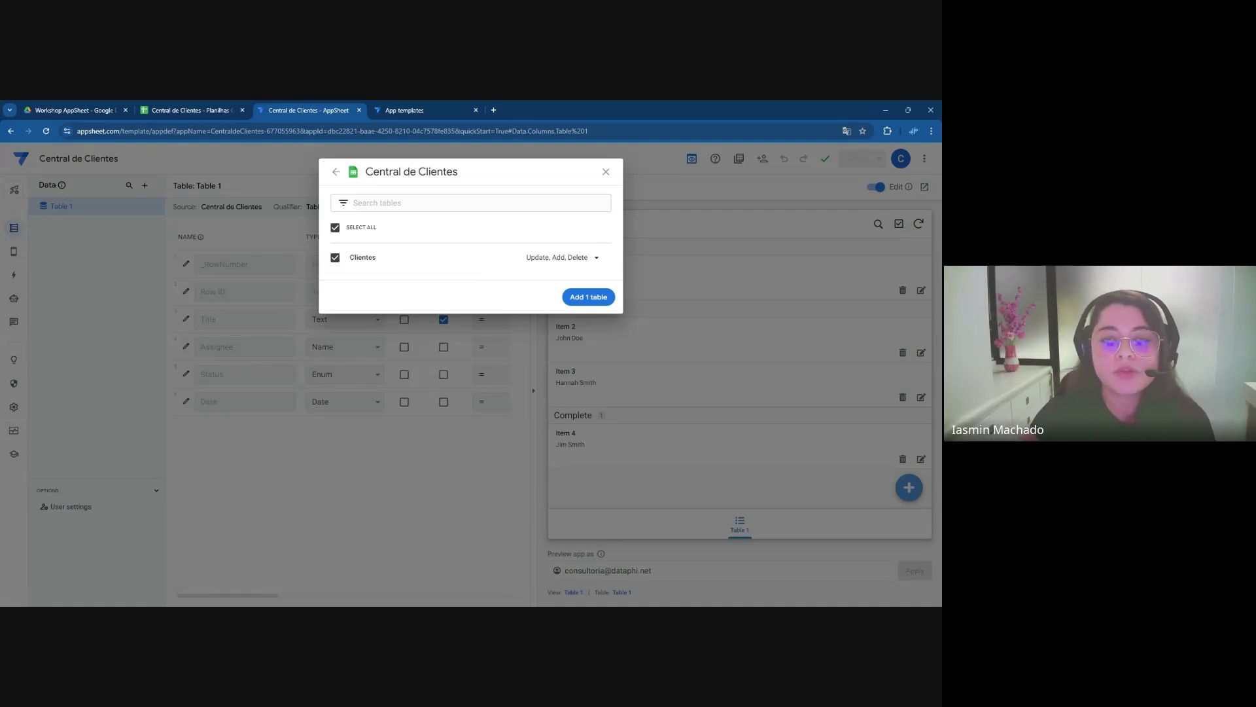
Add the Clientes table to the app and display its seven columns
left_click(579, 305)
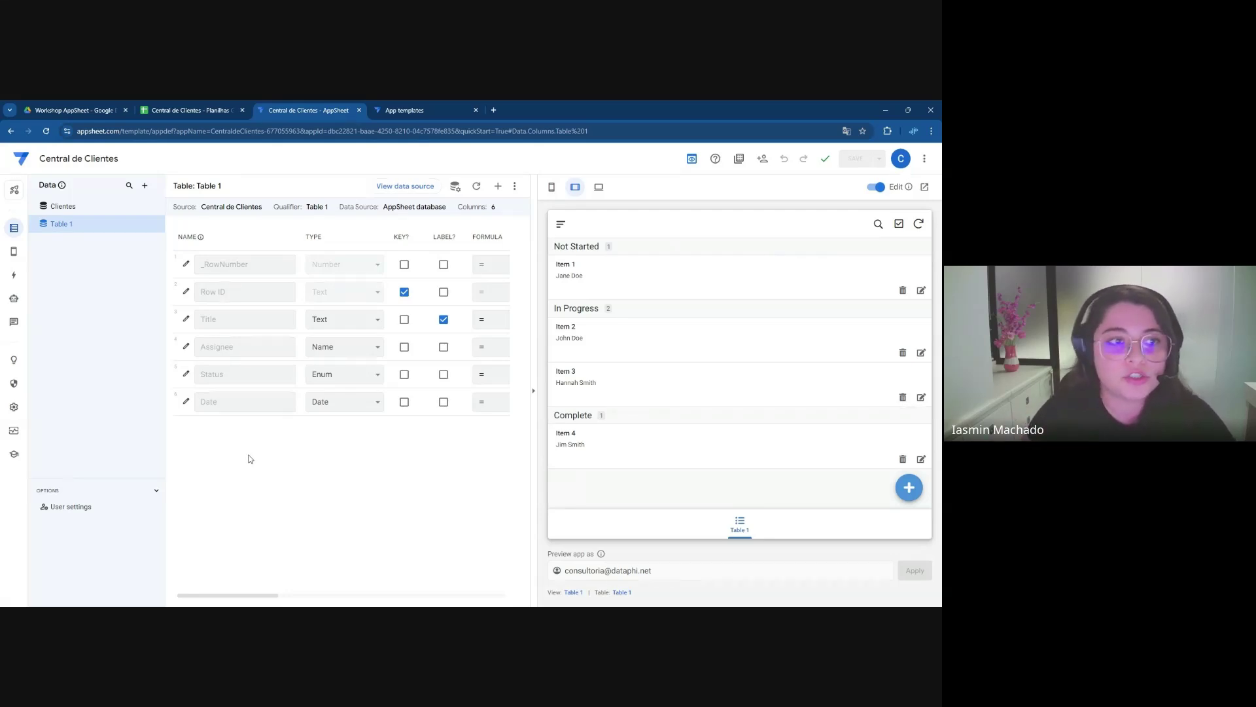
left_click(86, 209)
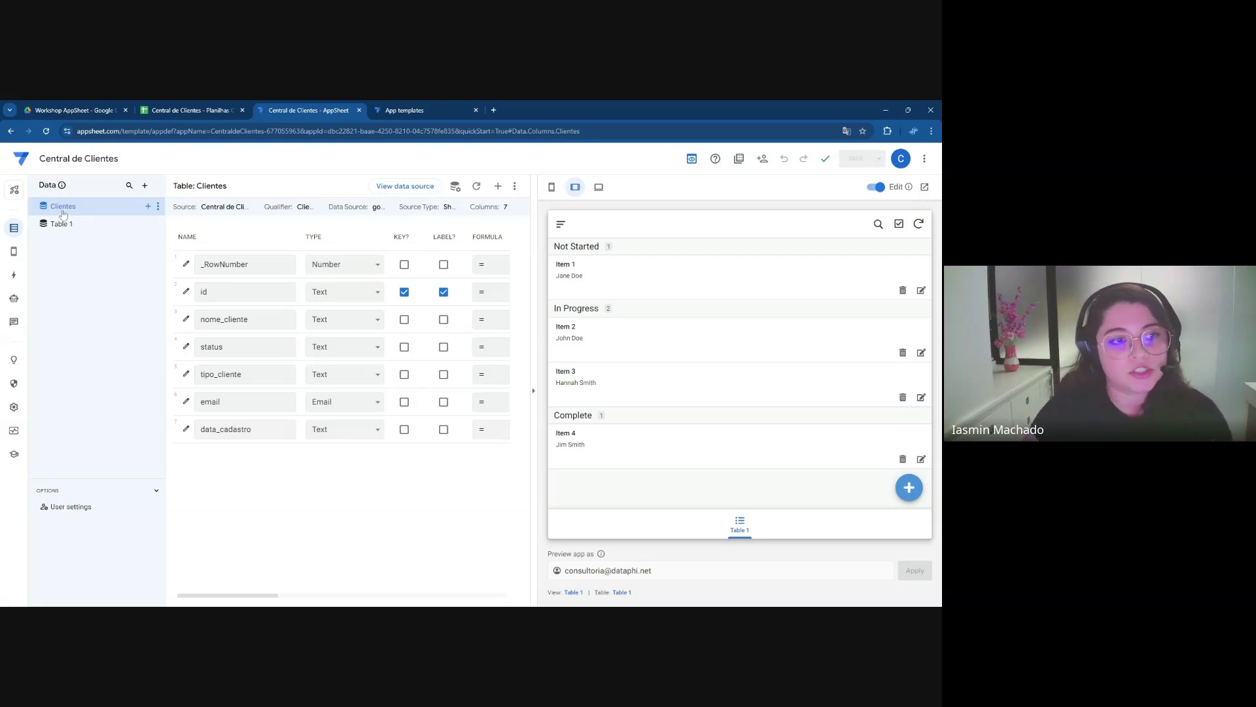
Delete the template's Table 1 table and its view, then save the app
left_click(157, 224)
left_click(187, 294)
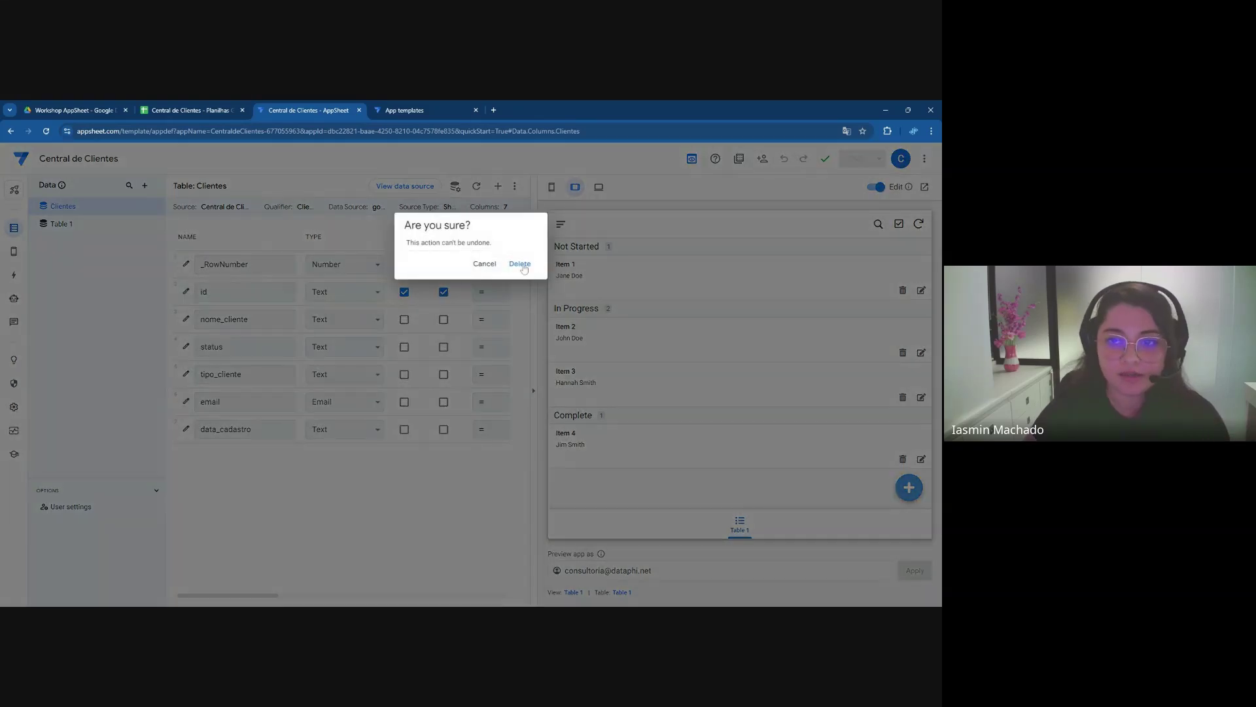
left_click(522, 263)
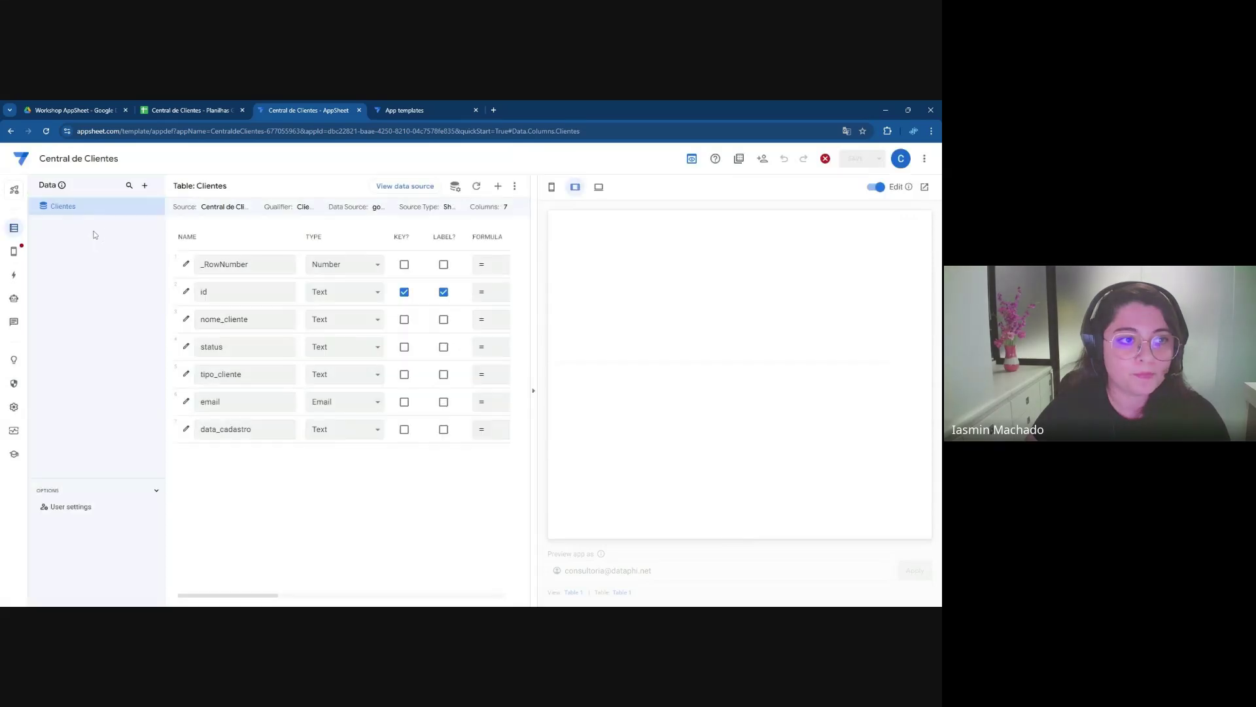
left_click(157, 224)
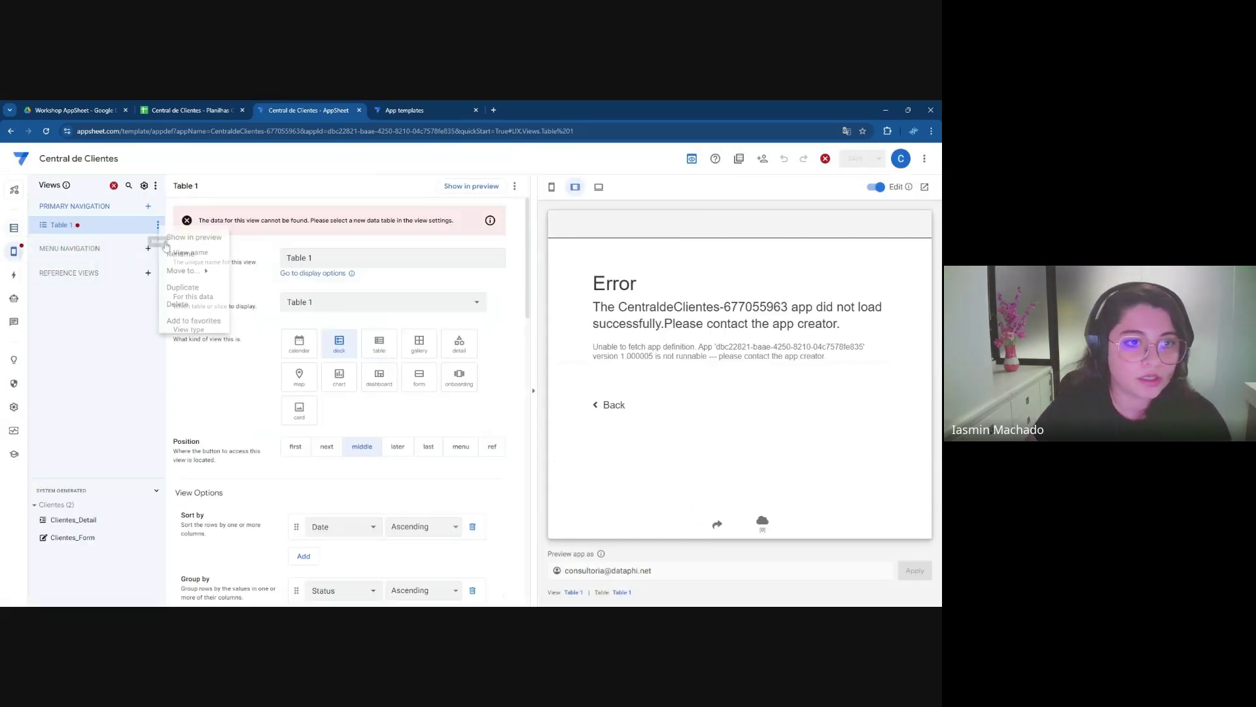
left_click(180, 305)
left_click(13, 228)
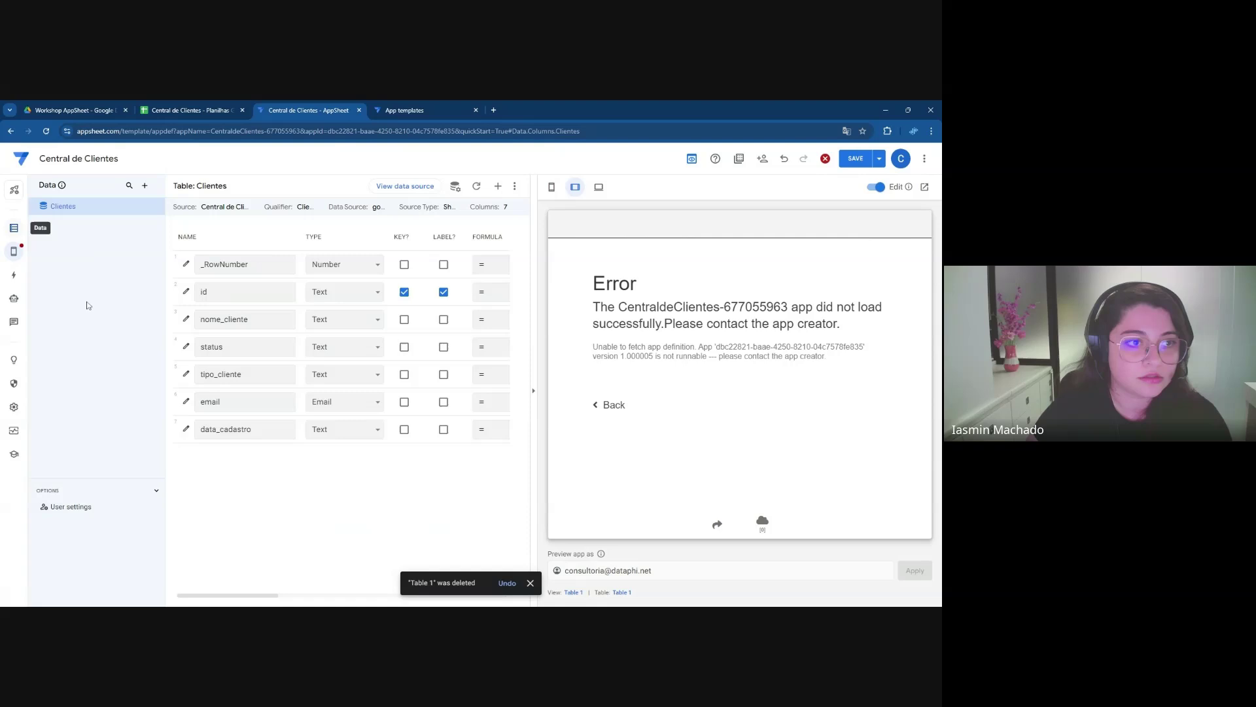
left_click(855, 158)
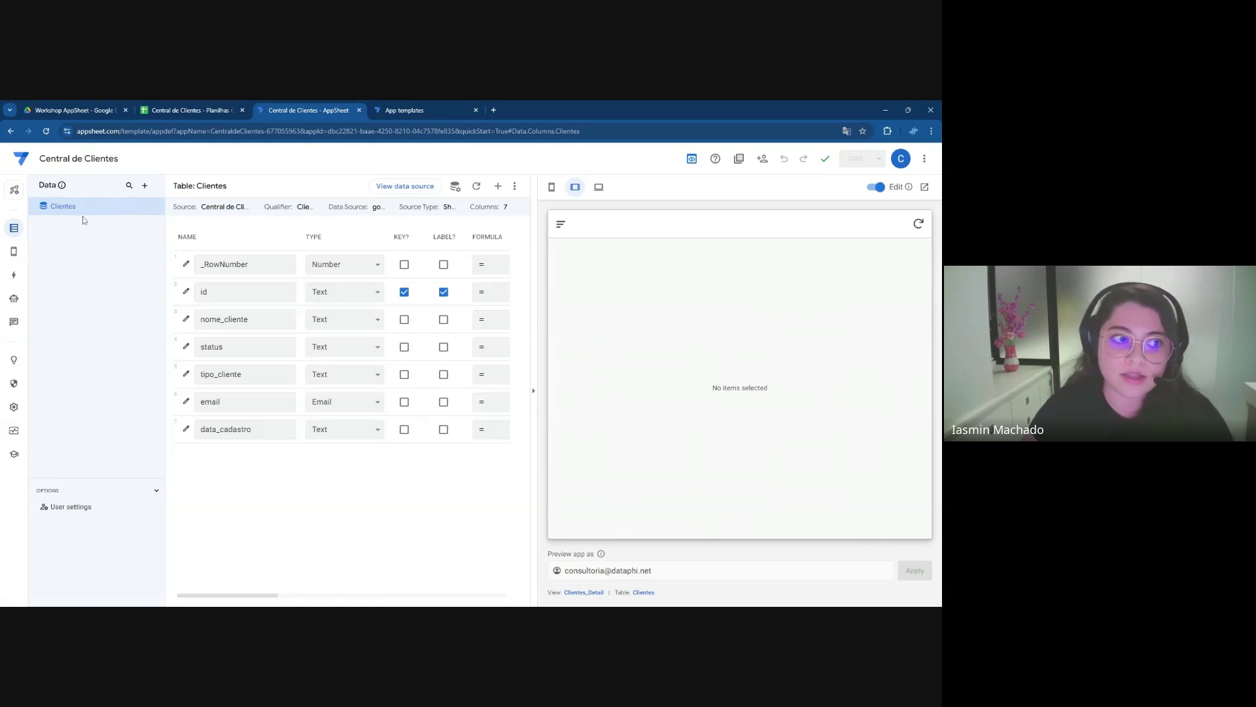
Open Views and review the Primary, Menu and Reference navigation sections
left_click(41, 250)
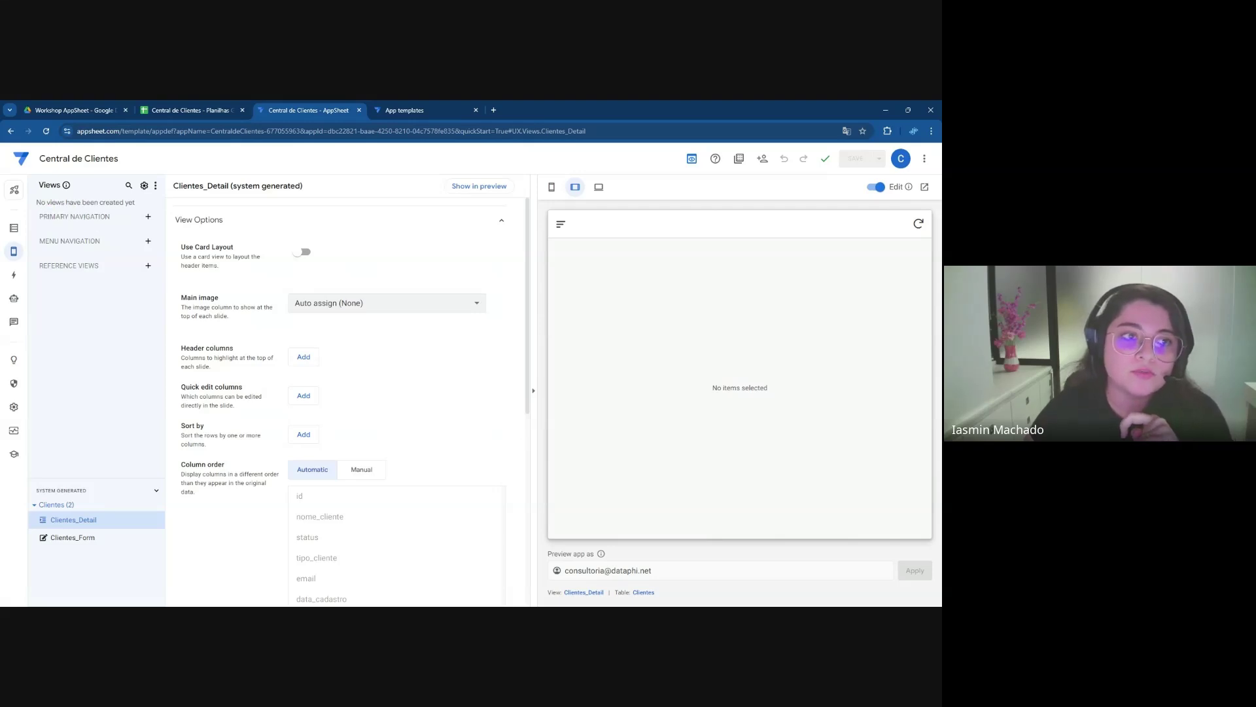
left_click_drag(112, 220, 79, 218)
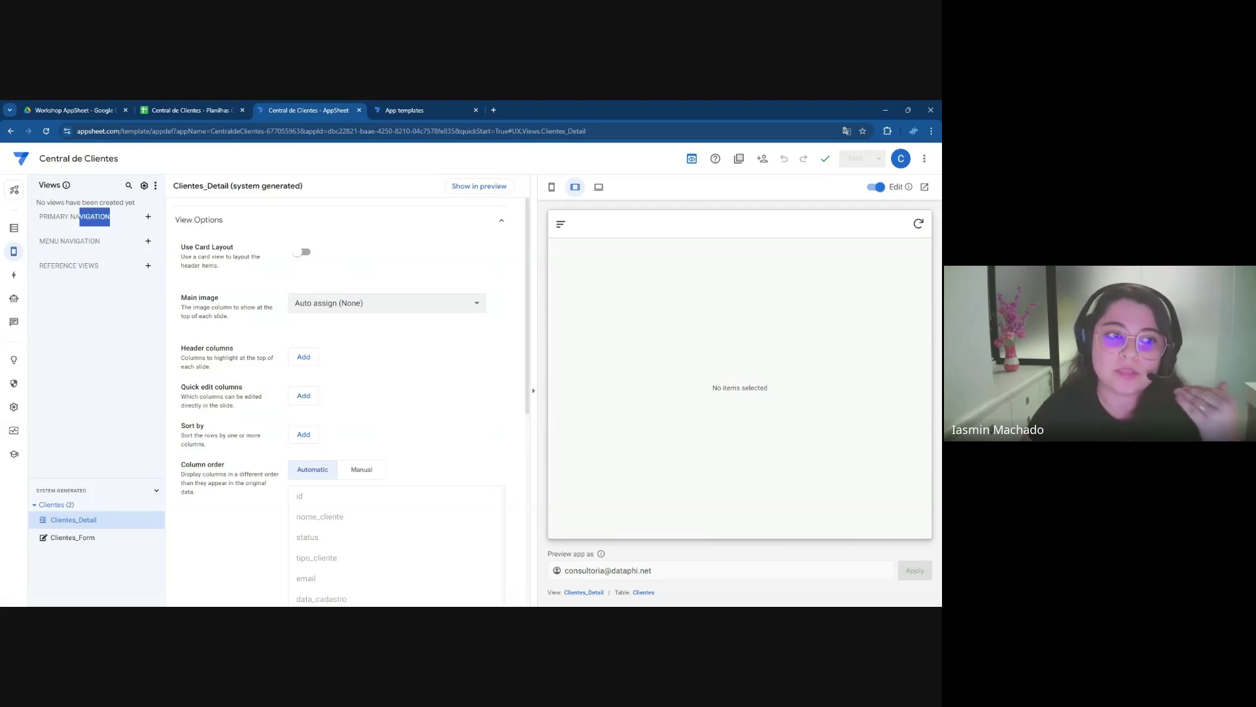
left_click(79, 218)
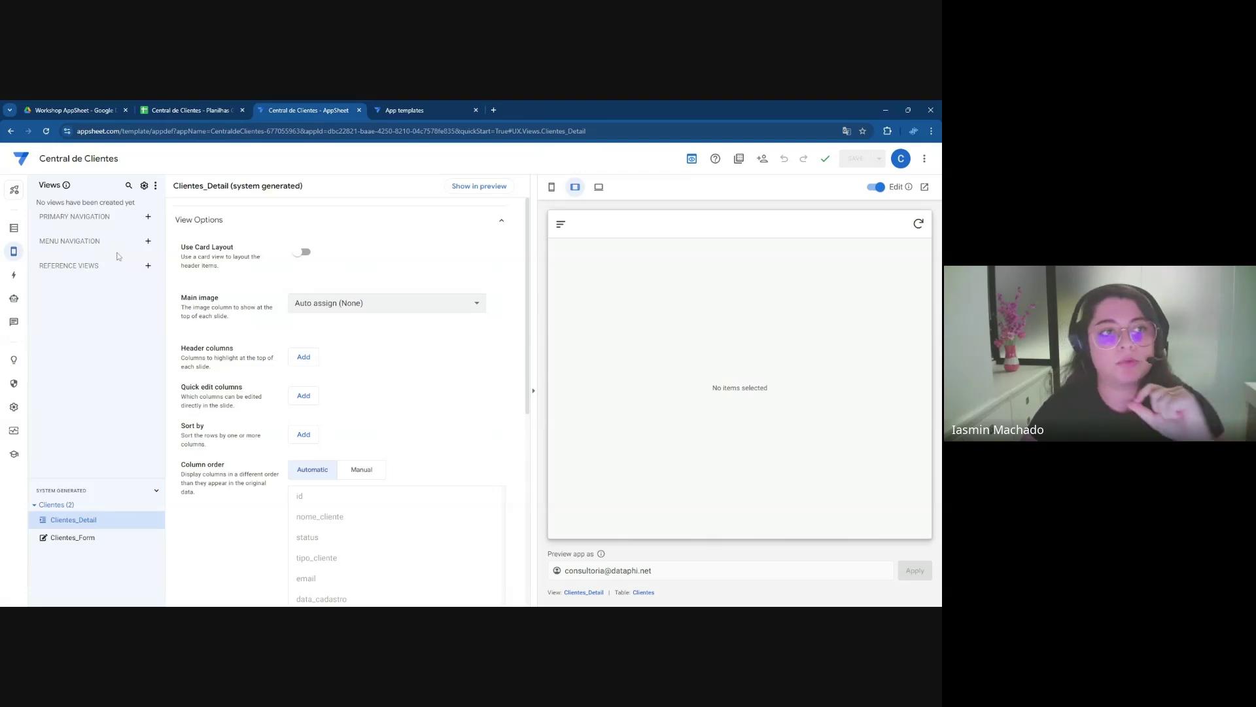
left_click_drag(39, 242, 105, 246)
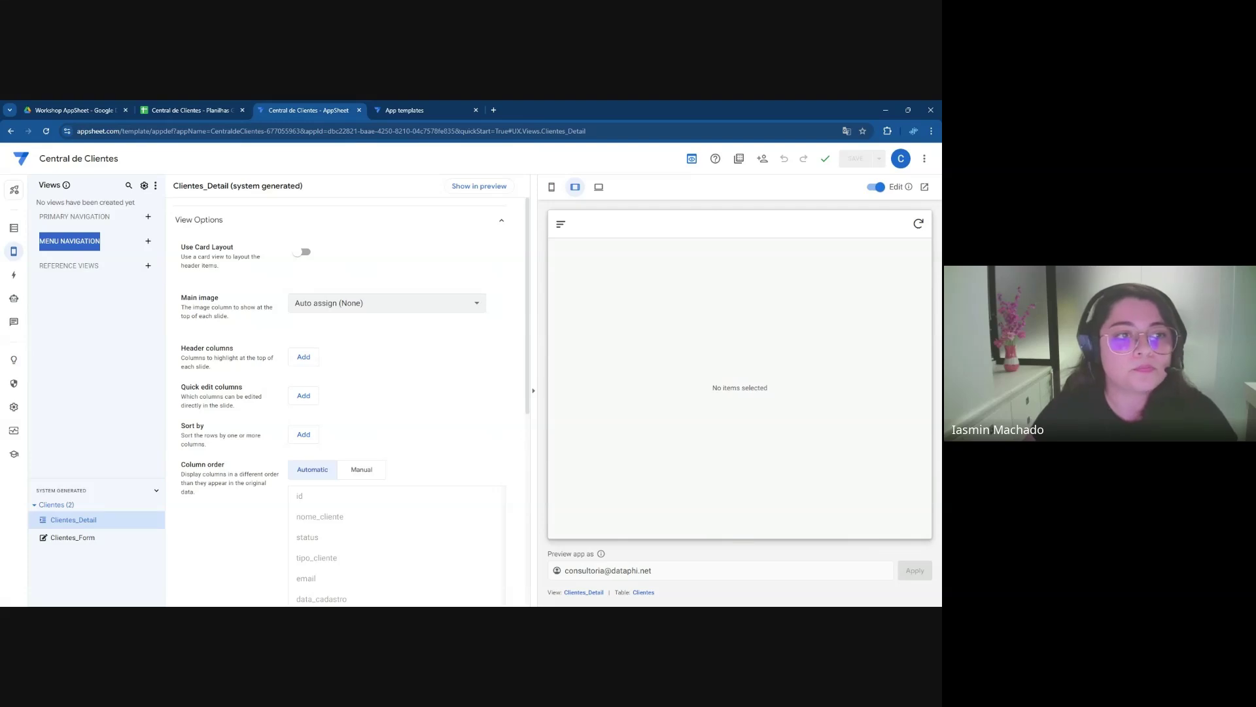
left_click_drag(40, 266, 103, 267)
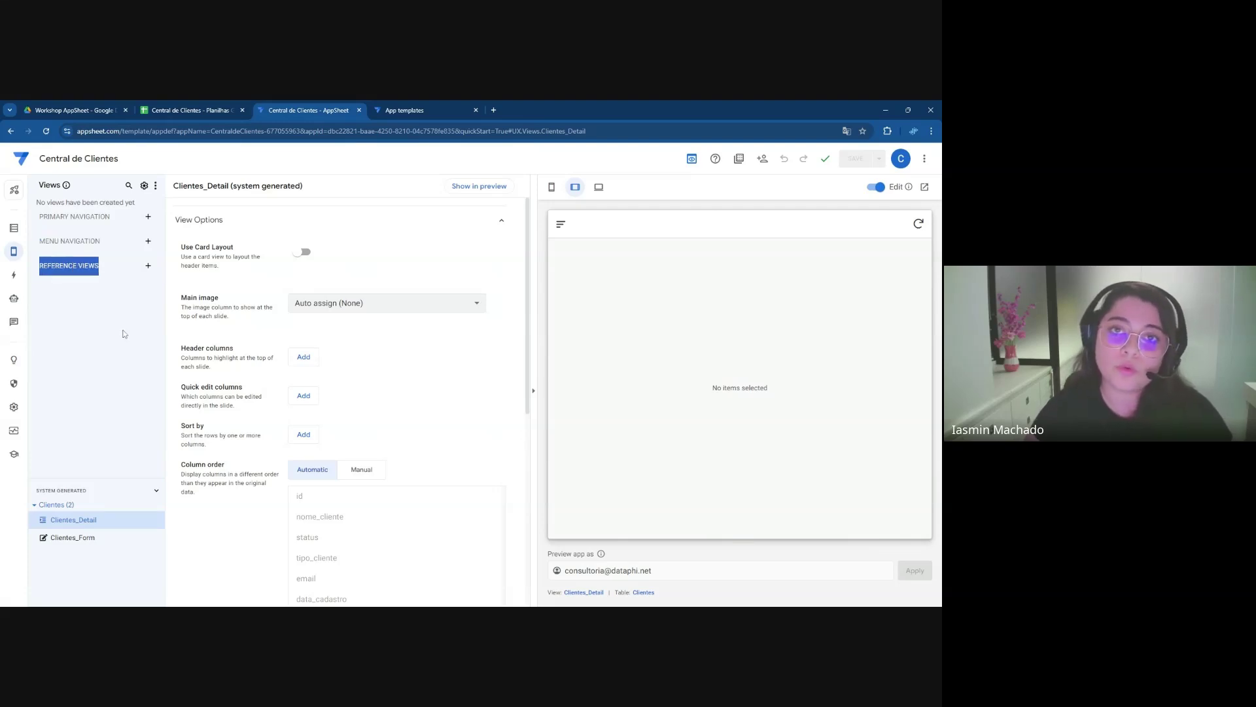
left_click(113, 326)
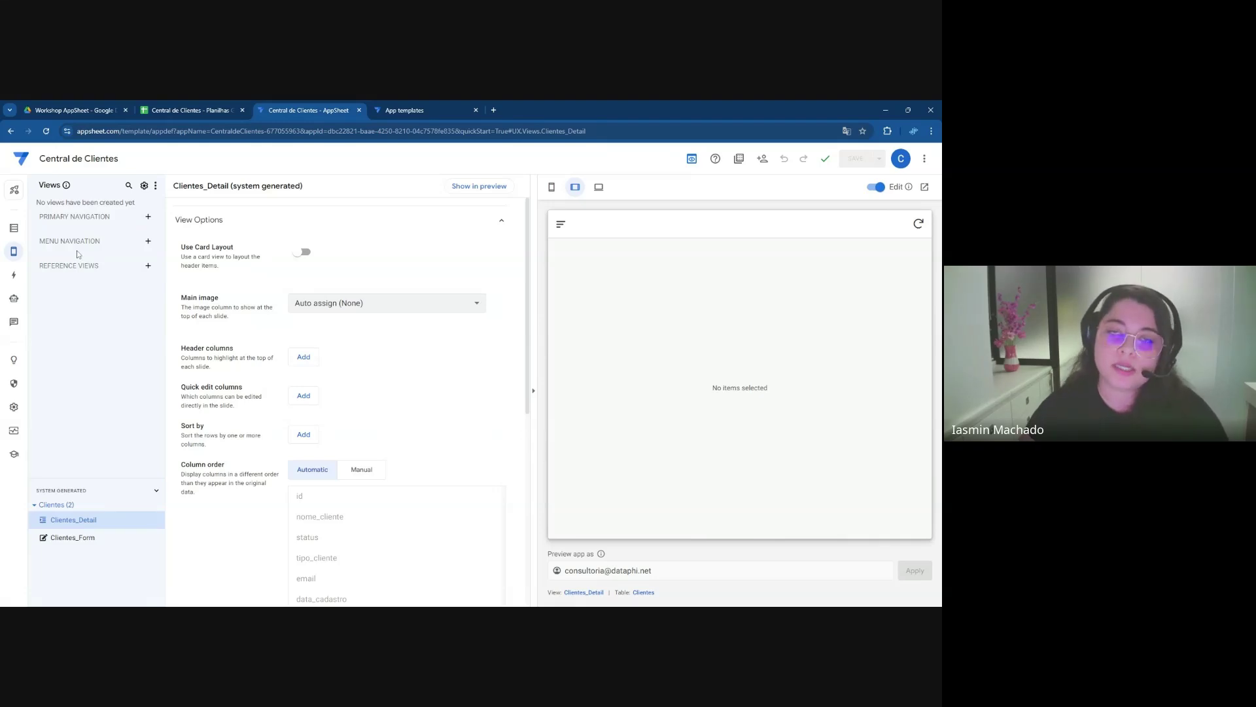
left_click_drag(39, 241, 100, 241)
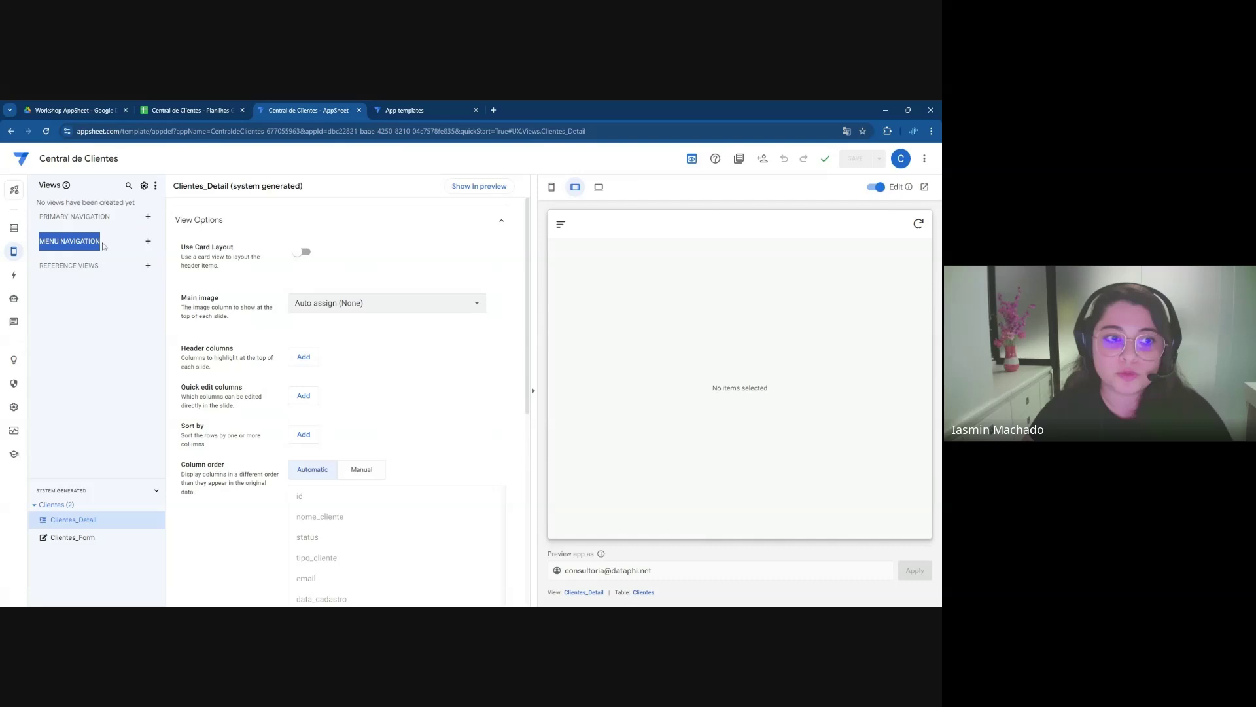
Add a blank menu-navigation view named 'Cadastro de Clientes'
left_click(149, 242)
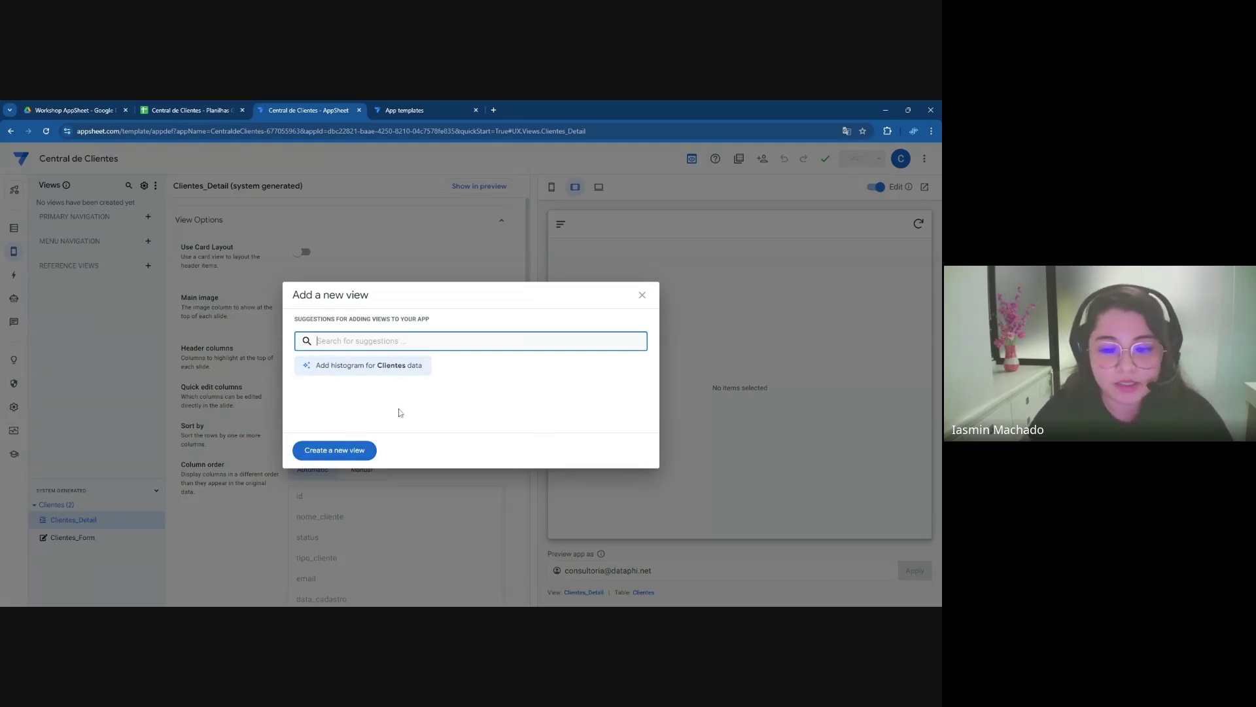
left_click(362, 451)
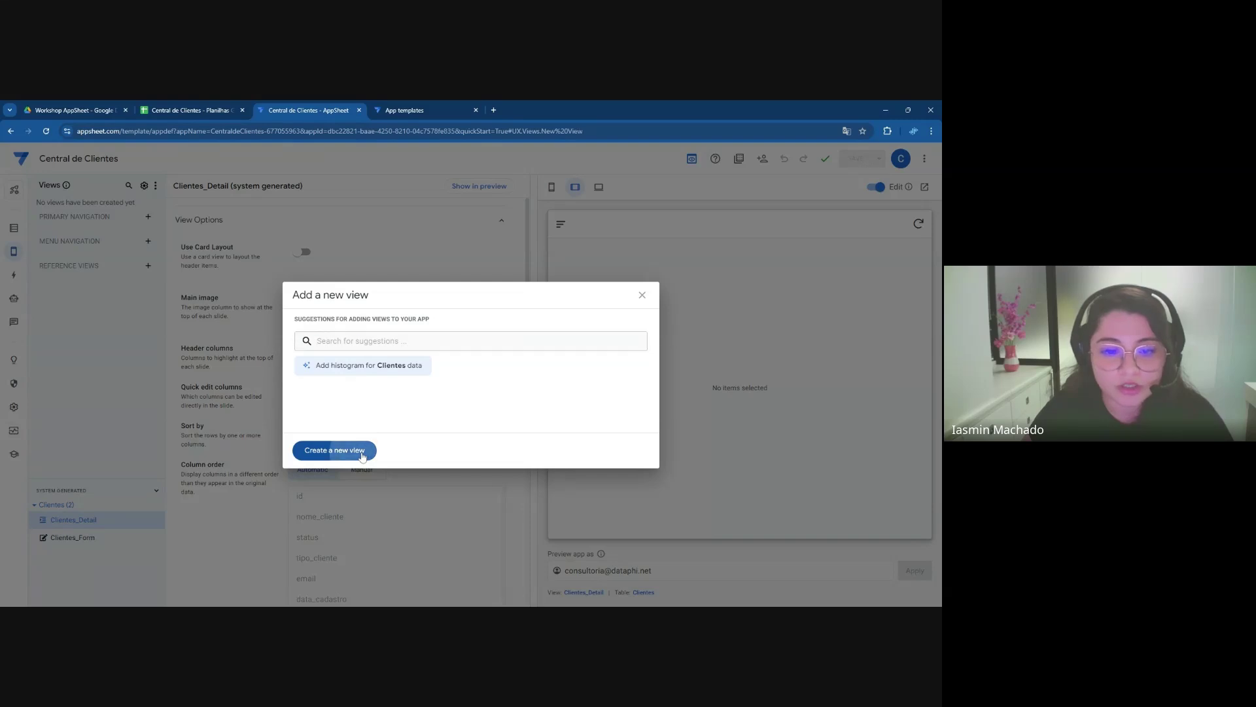
left_click(323, 225)
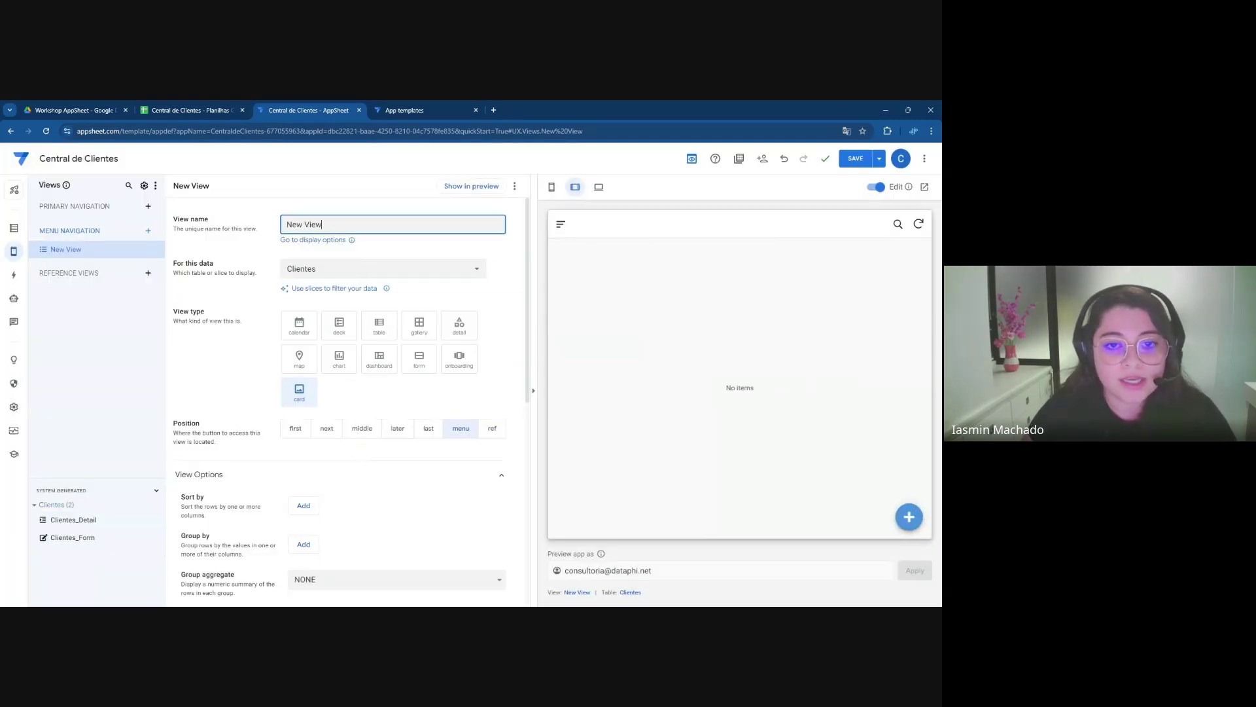
key("ctrl+shift+Left")
key("ctrl+shift+Left")
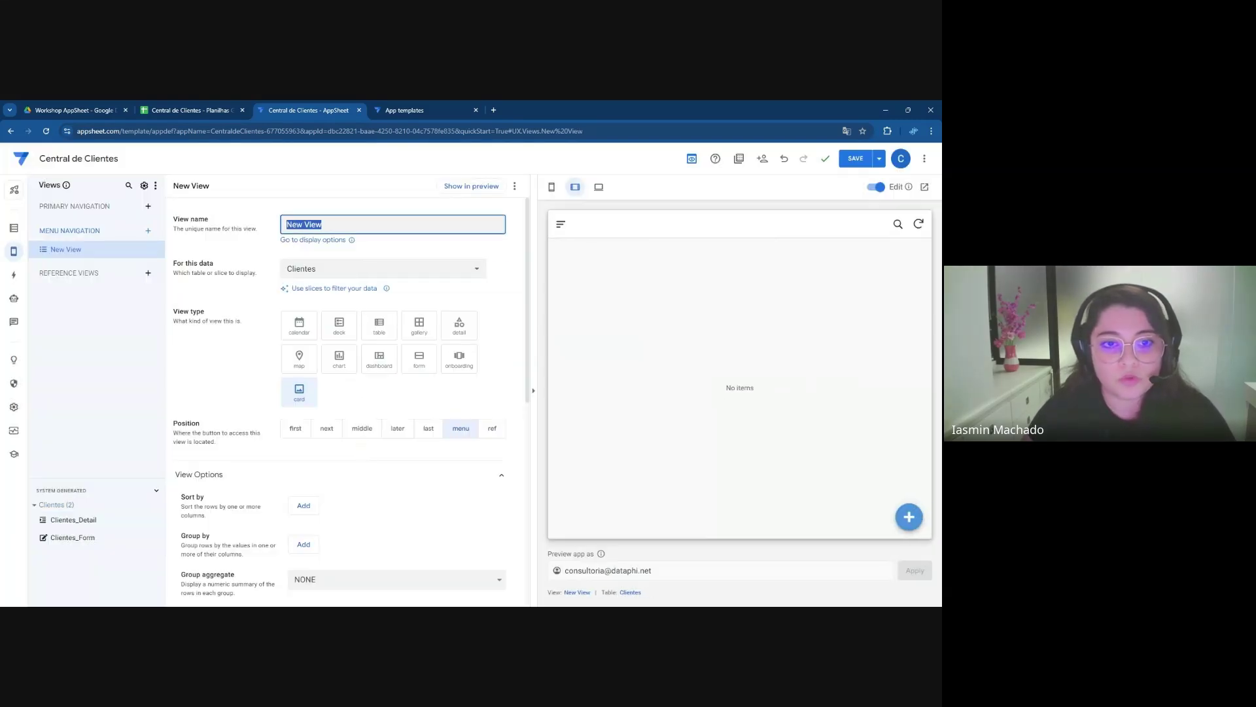
type("Cdastro")
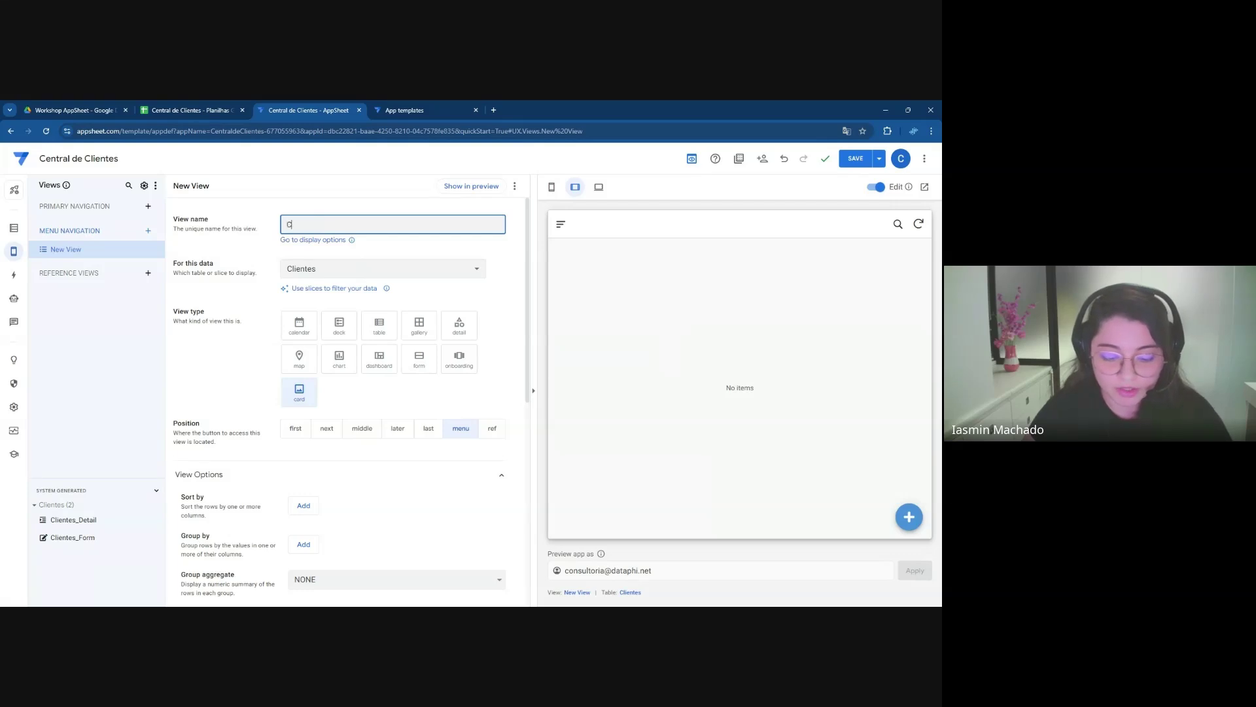
key("BackSpace")
key("BackSpace")
key("BackSpace")
type("adastro de Clientes")
key("Tab")
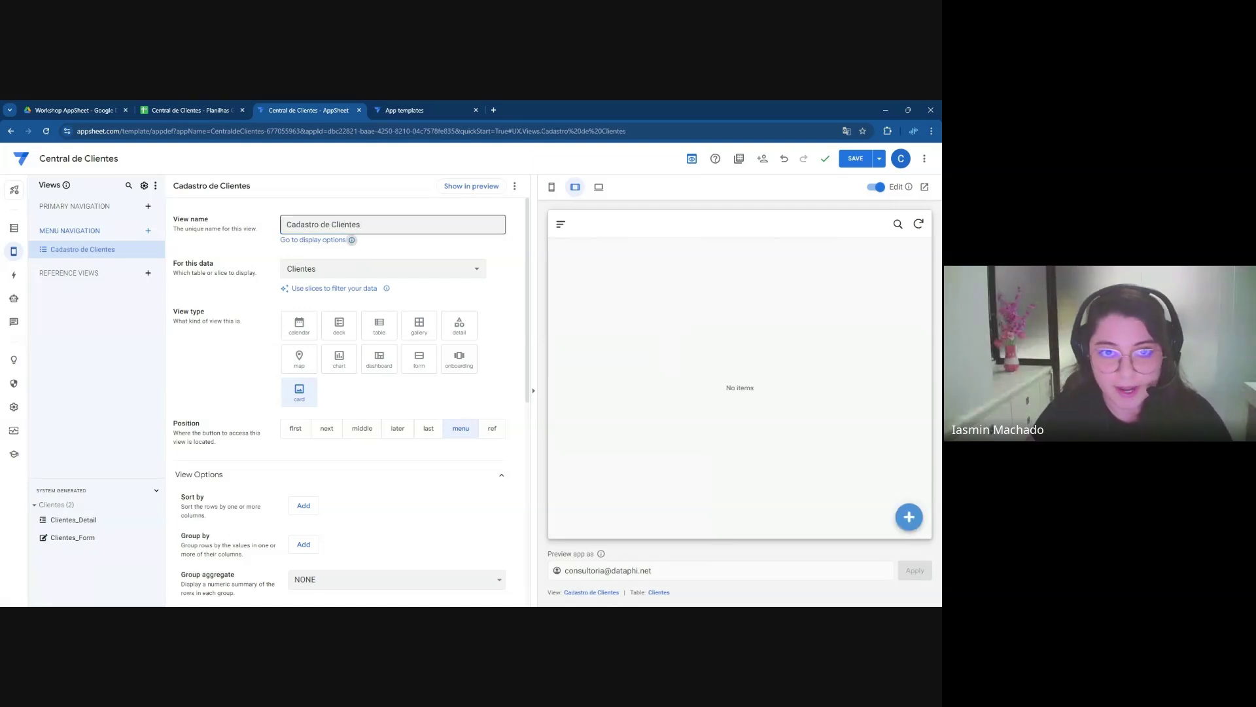
Set the Cadastro de Clientes view's display name to 'Clientes'
left_click(561, 226)
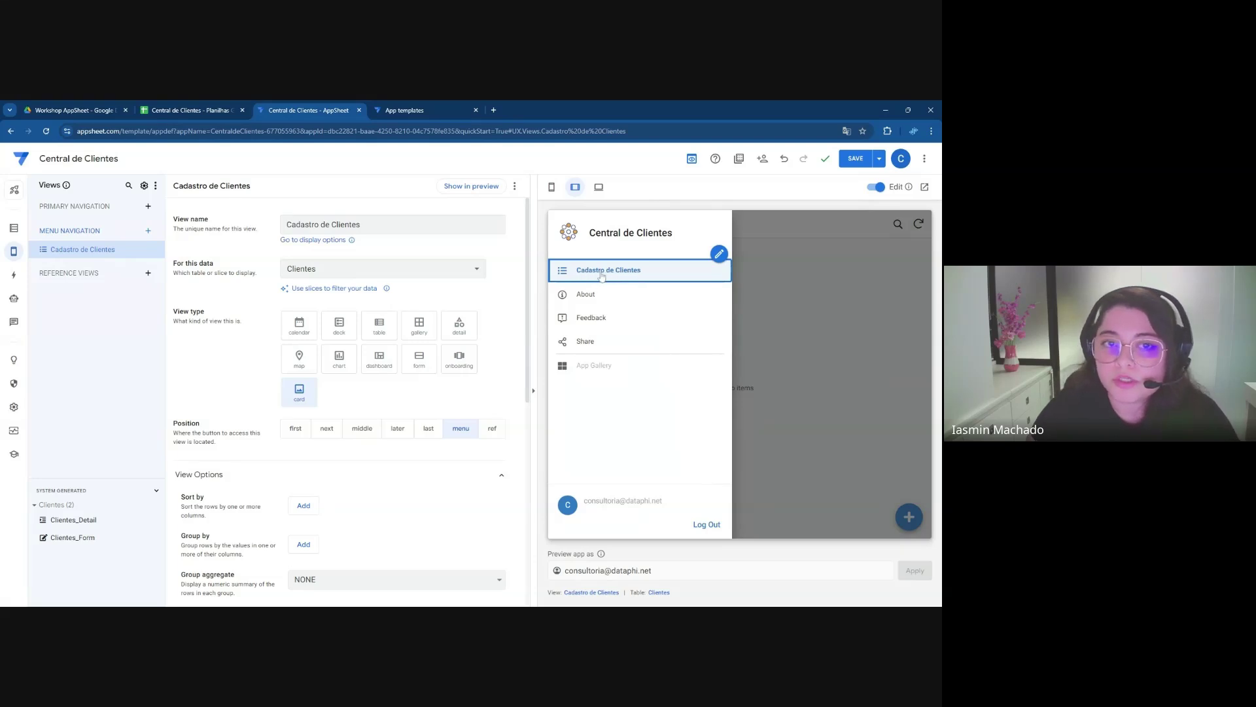
left_click(601, 276)
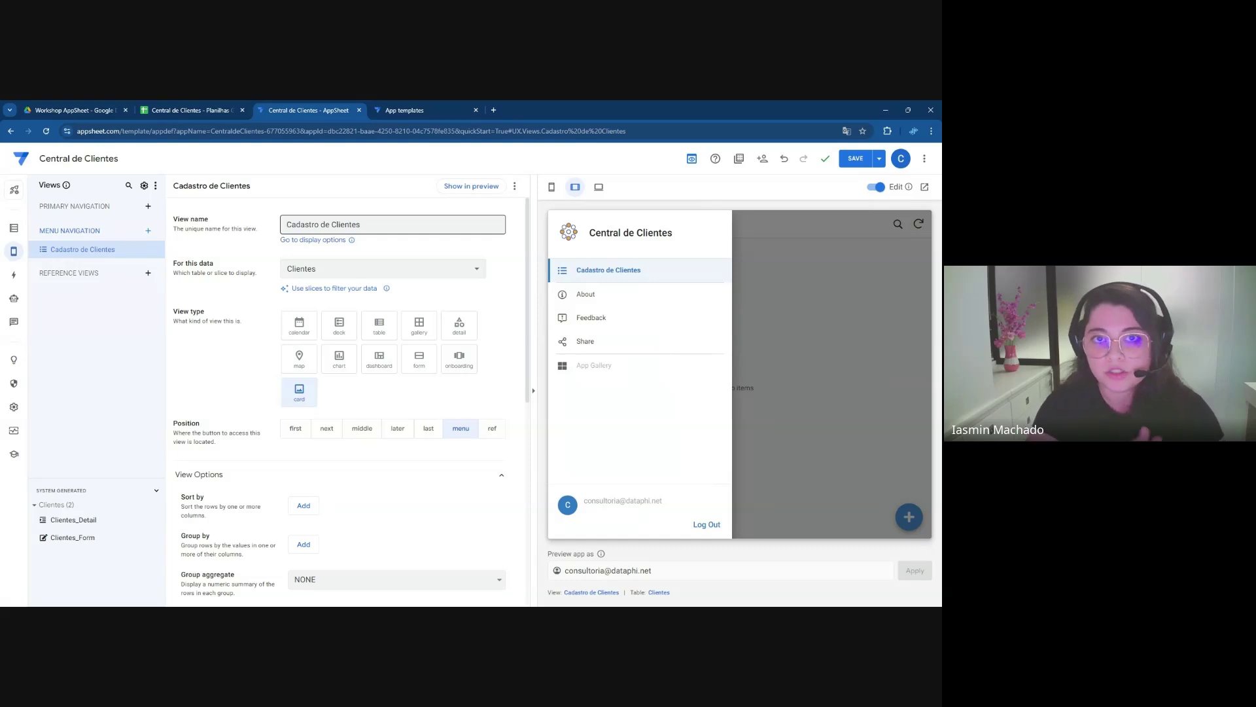
mouse_move(591, 275)
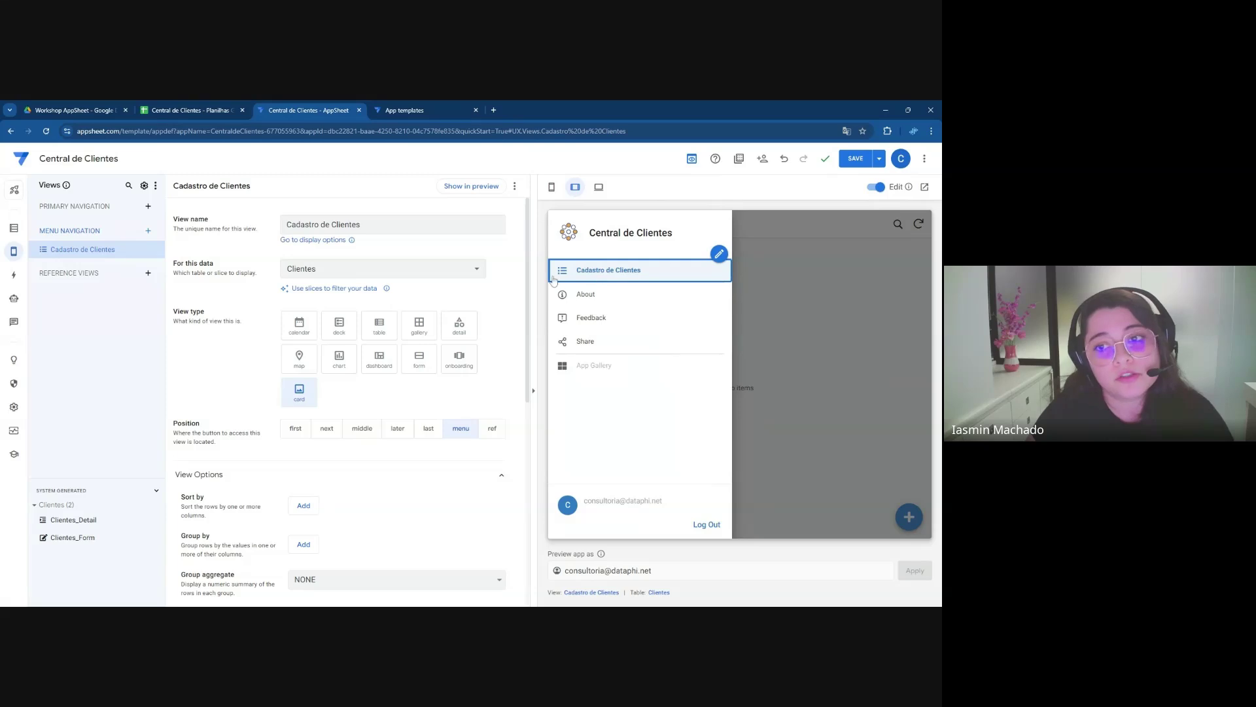
scroll(513, 324, "down", 5)
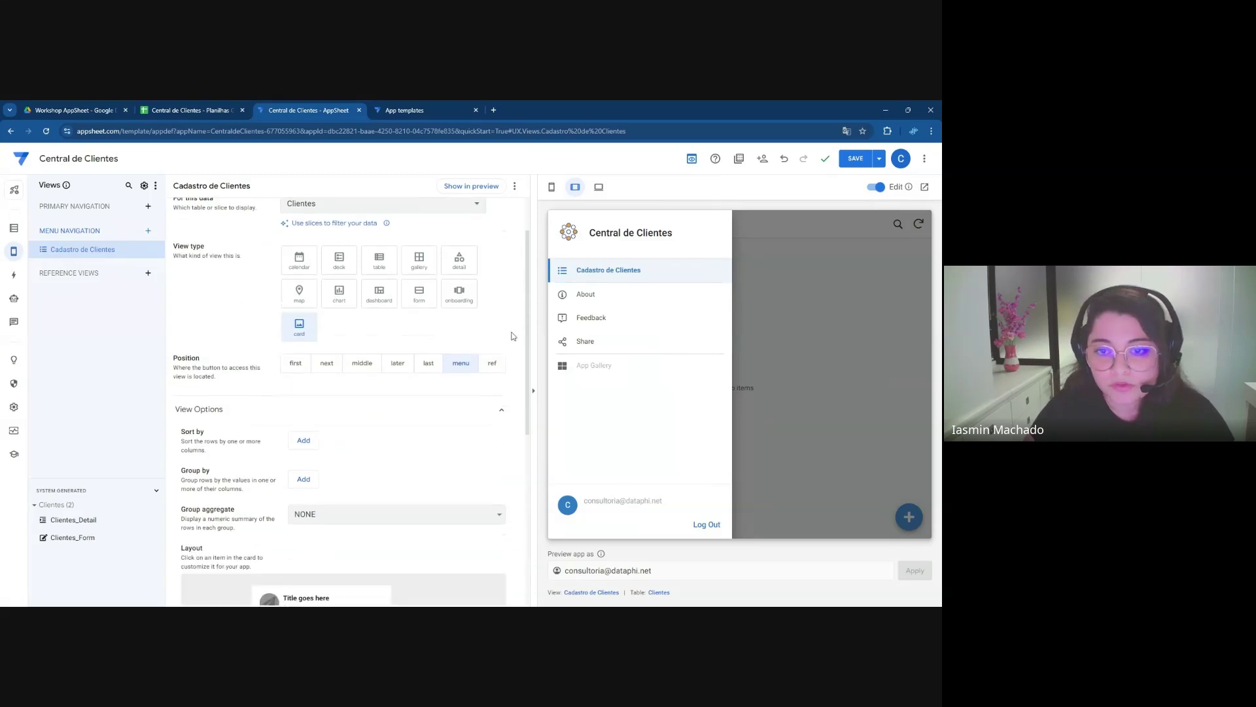
scroll(511, 339, "down", 2)
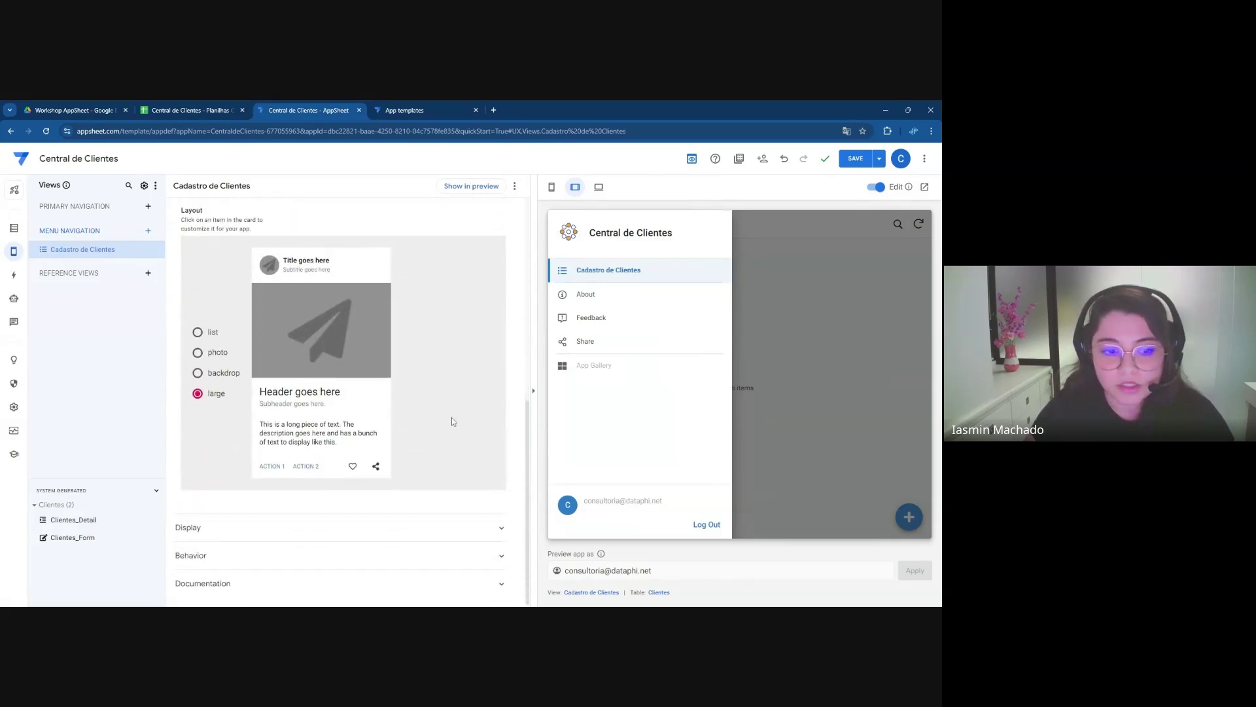
left_click(224, 528)
scroll(261, 491, "down", 4)
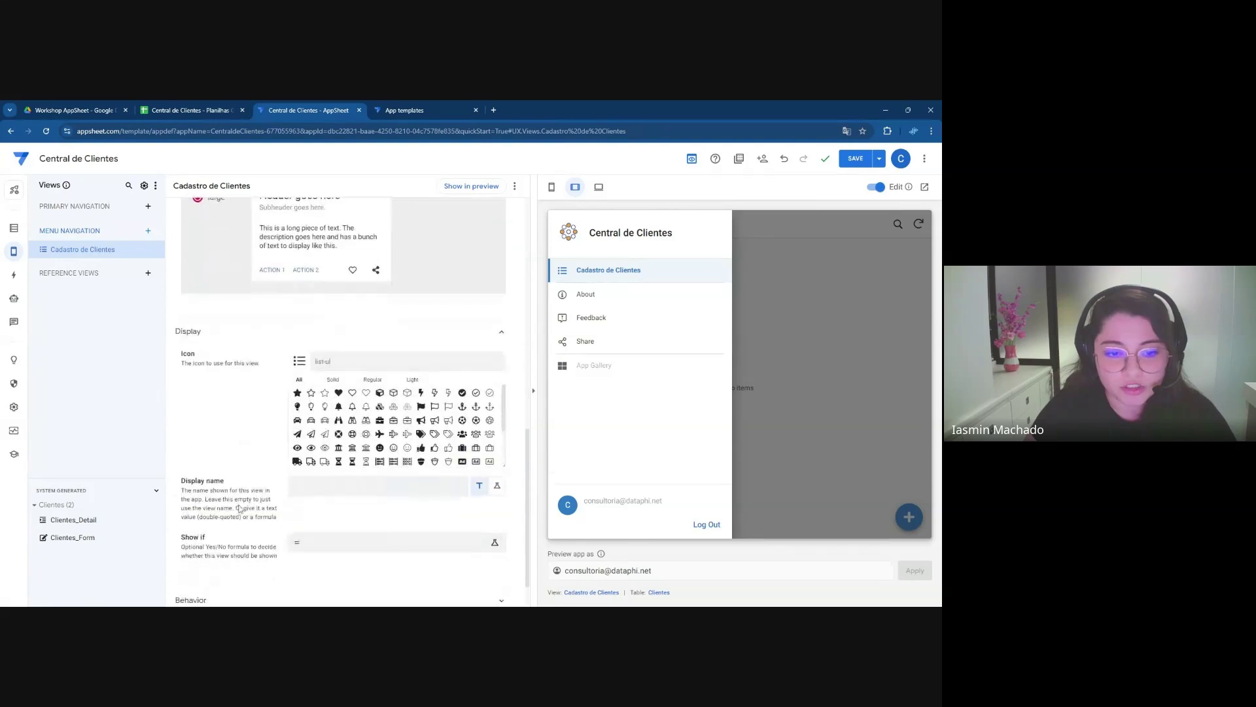
left_click(294, 441)
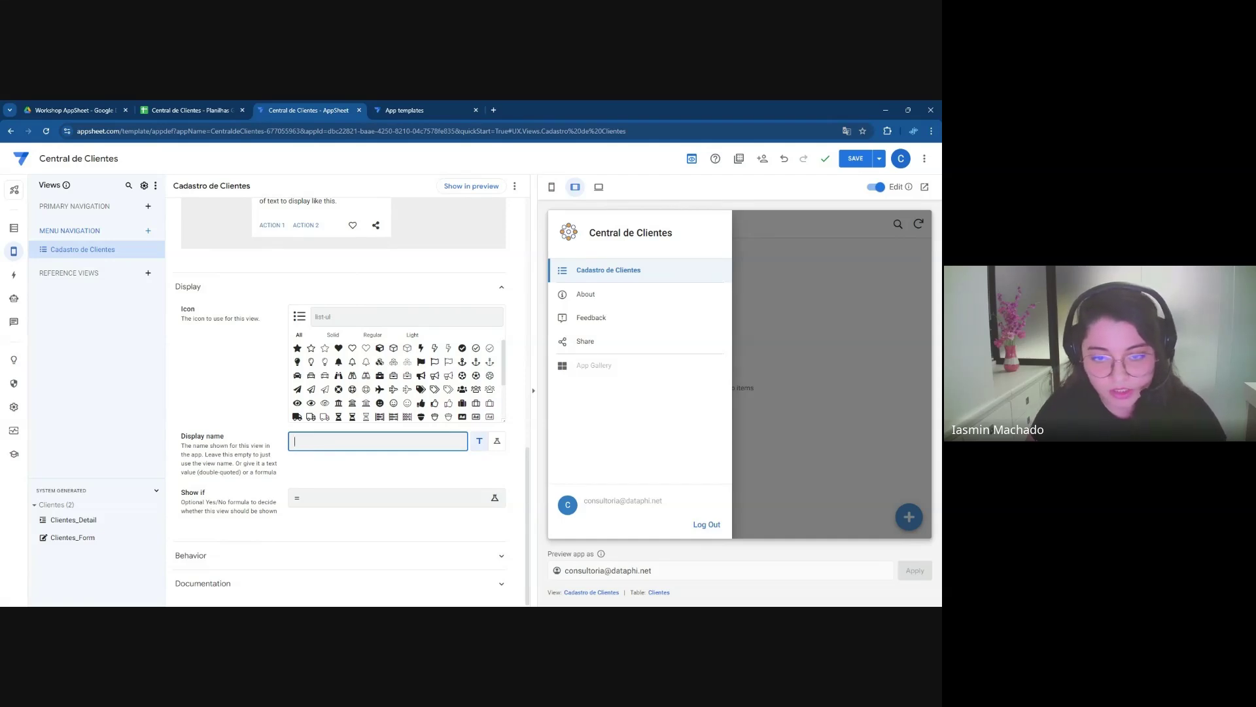
type("lientes")
left_click(236, 392)
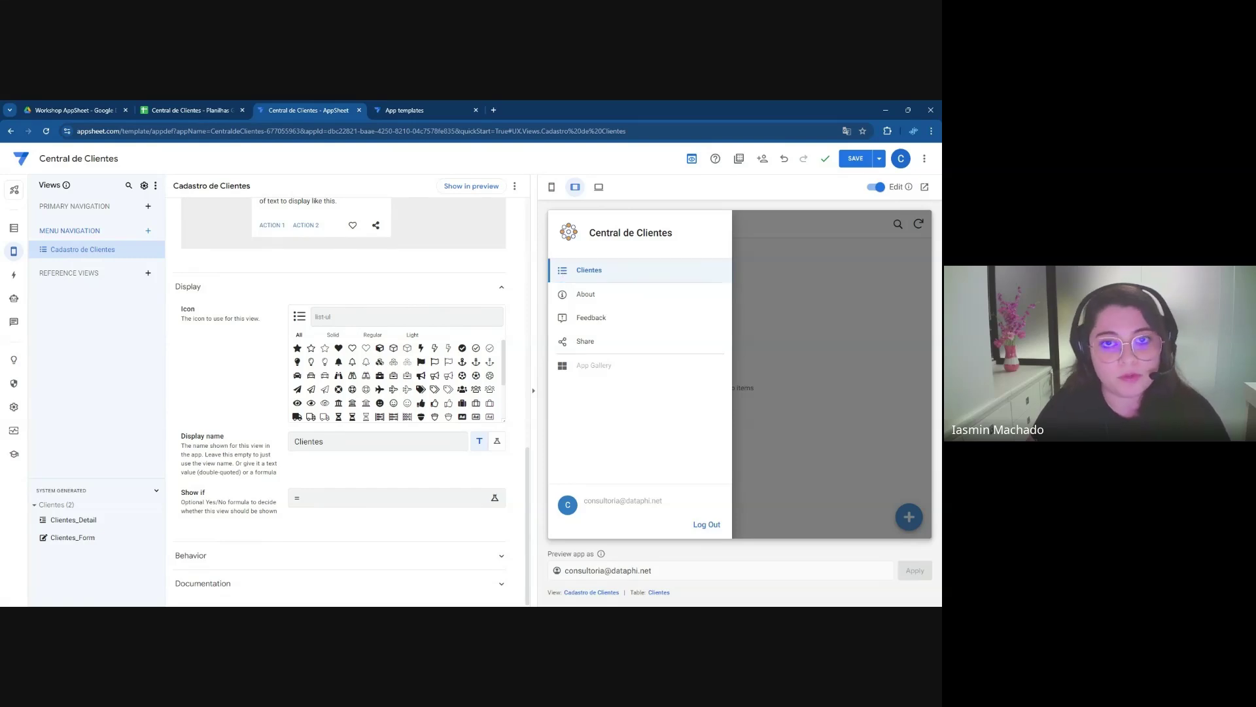
Give the view a group-of-users icon found by searching 'user'
type("user")
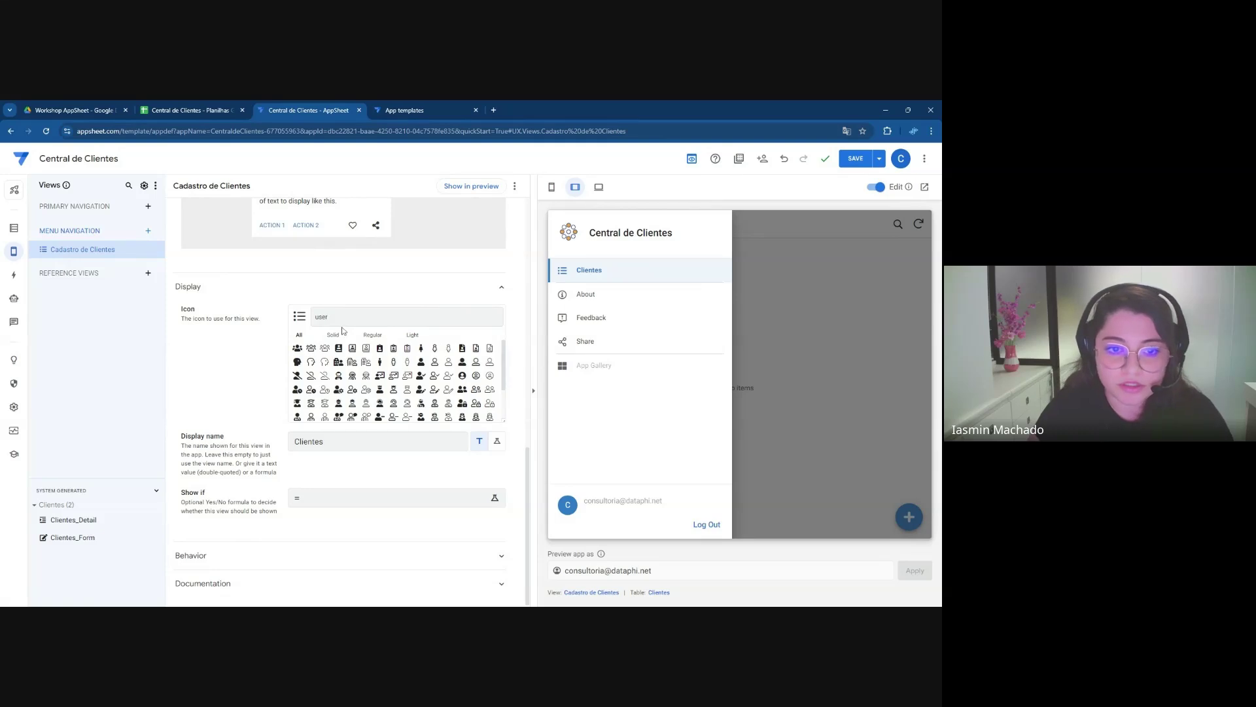
left_click(311, 347)
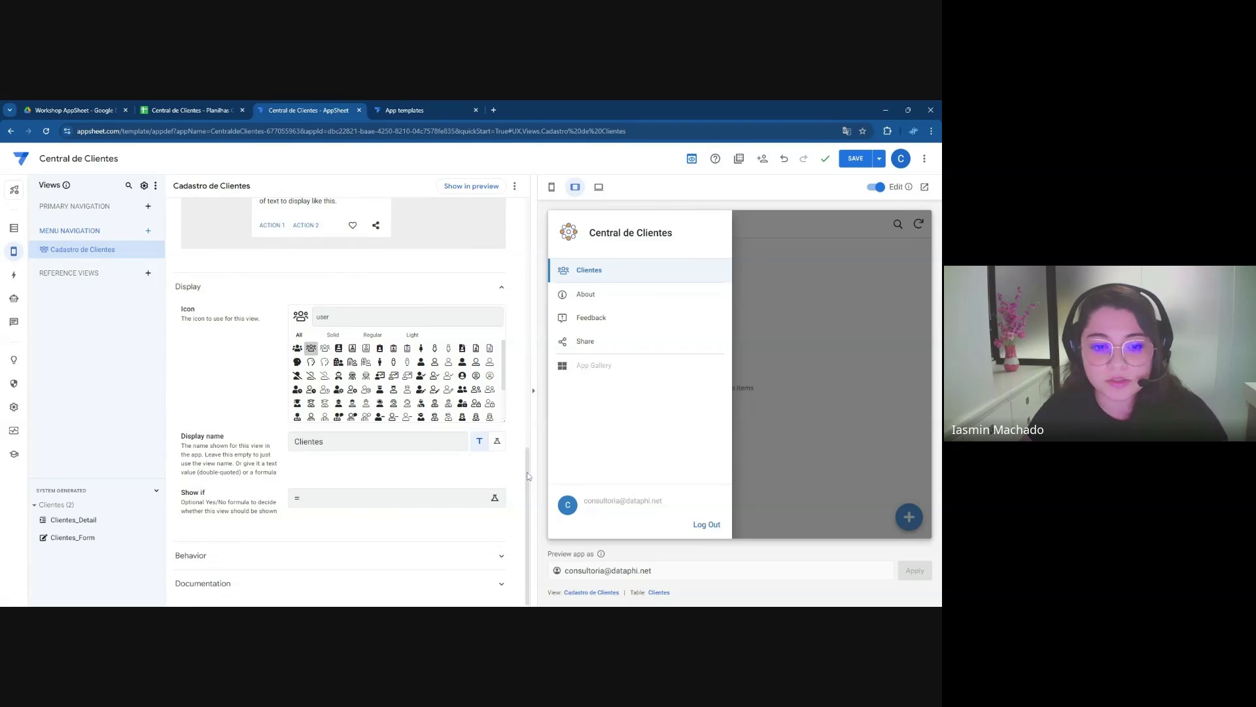
scroll(529, 476, "up", 2)
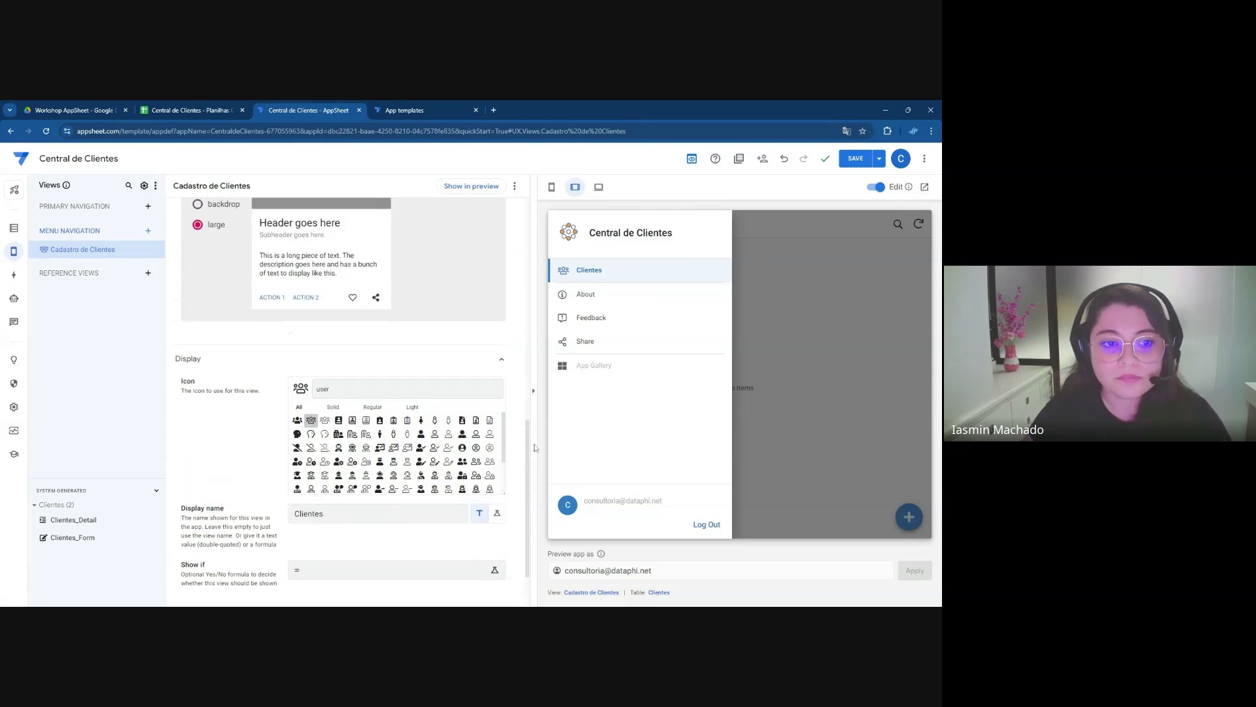
left_click(501, 369)
left_click(648, 275)
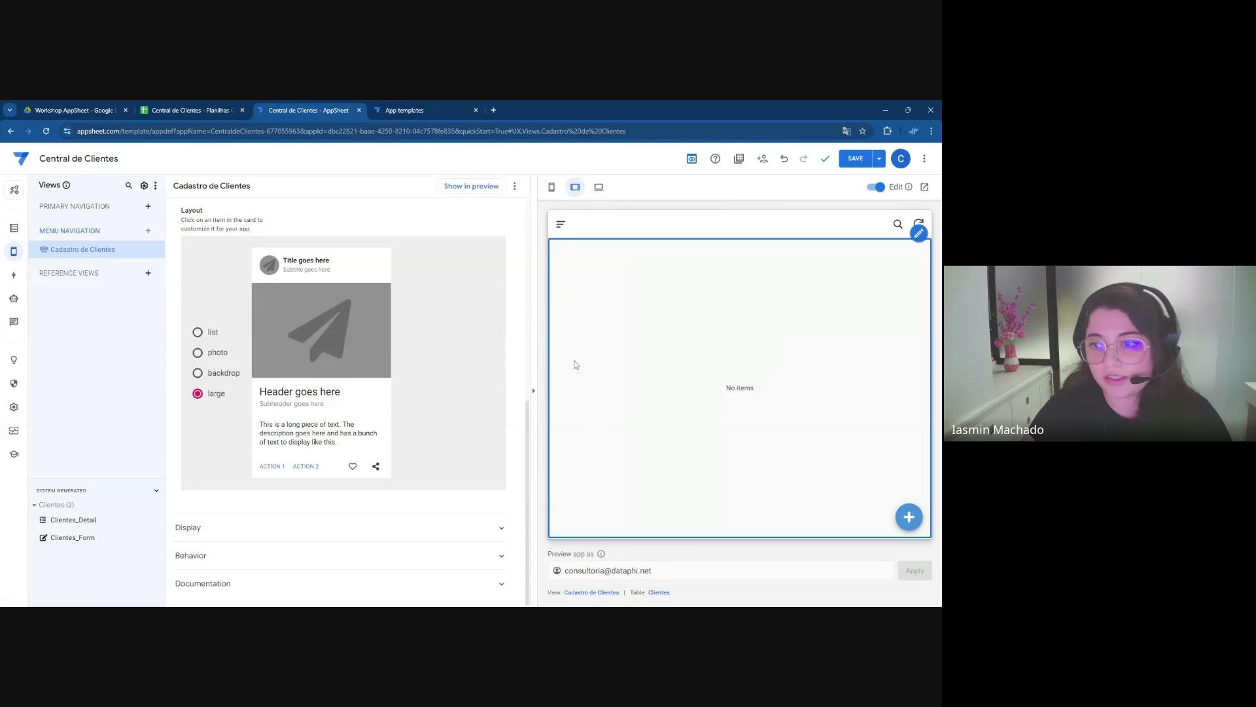
scroll(454, 412, "up", 6)
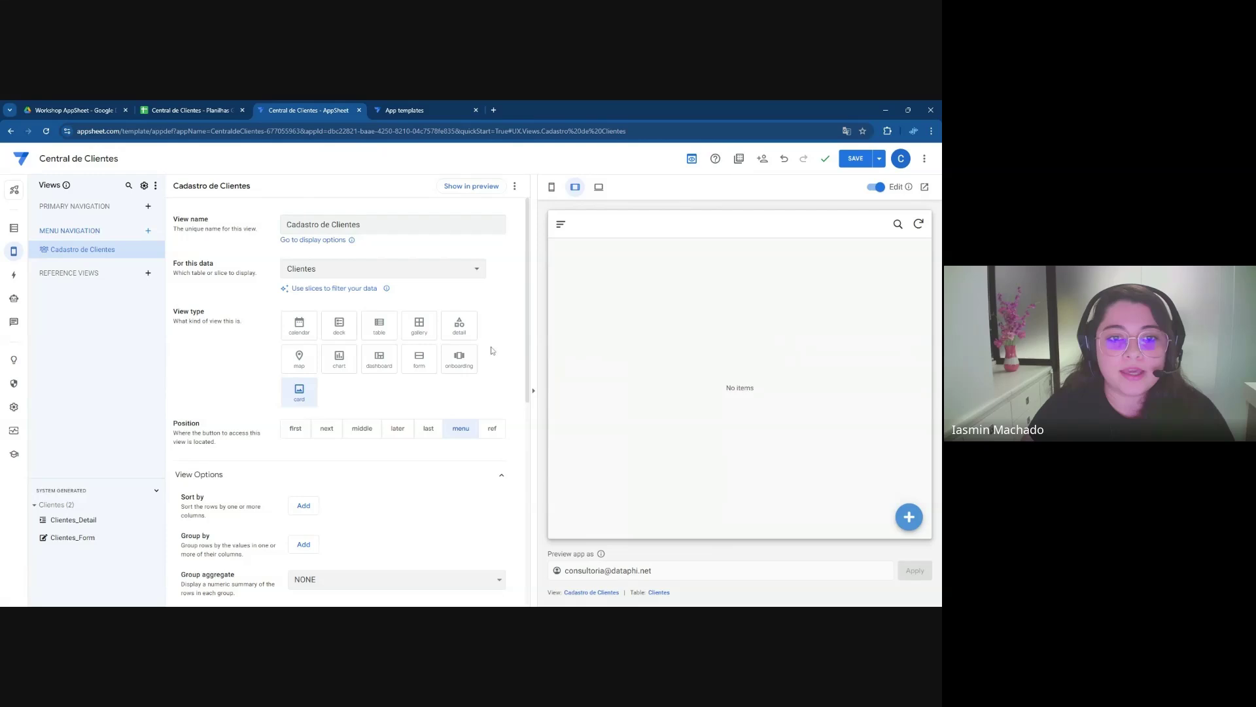
left_click_drag(174, 264, 217, 264)
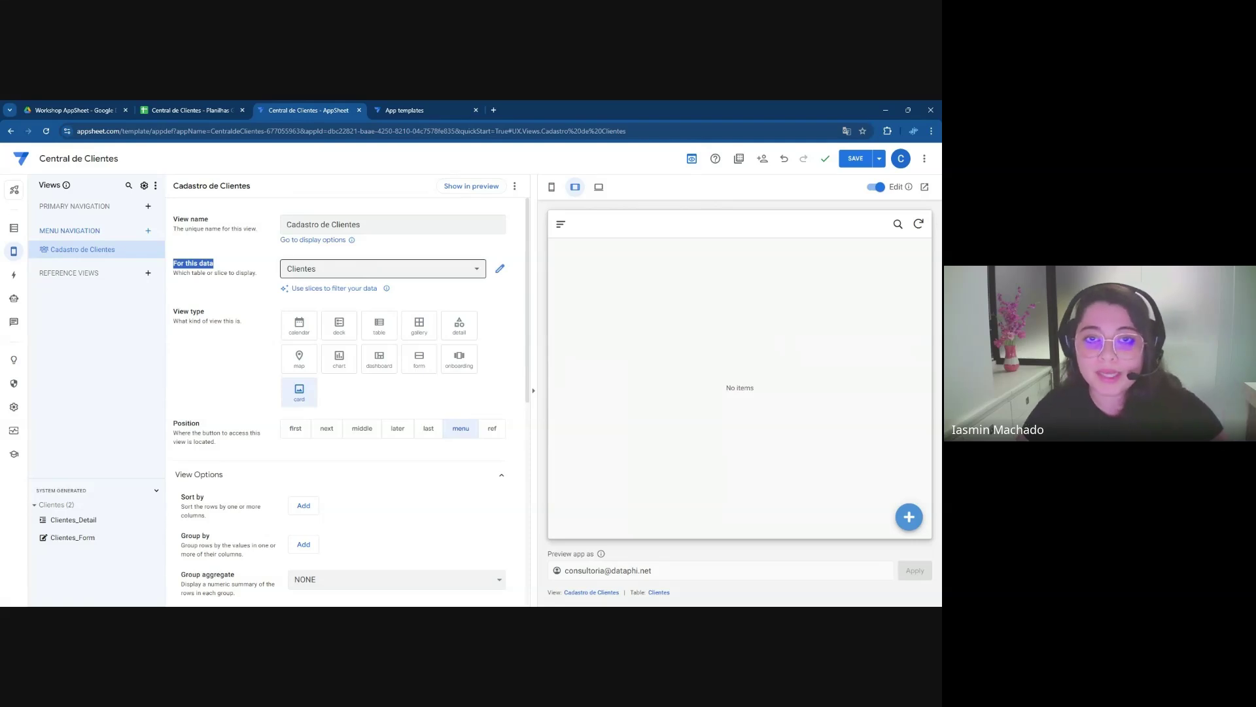
left_click(375, 269)
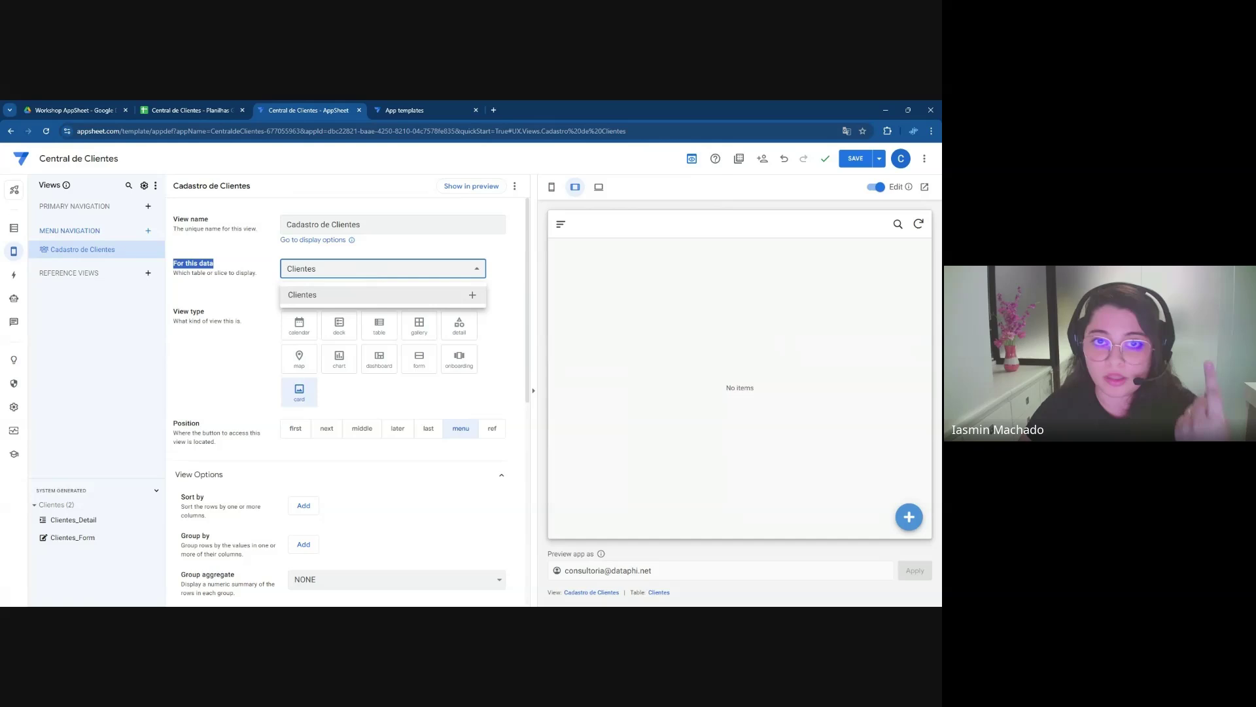
left_click(460, 269)
left_click(460, 269)
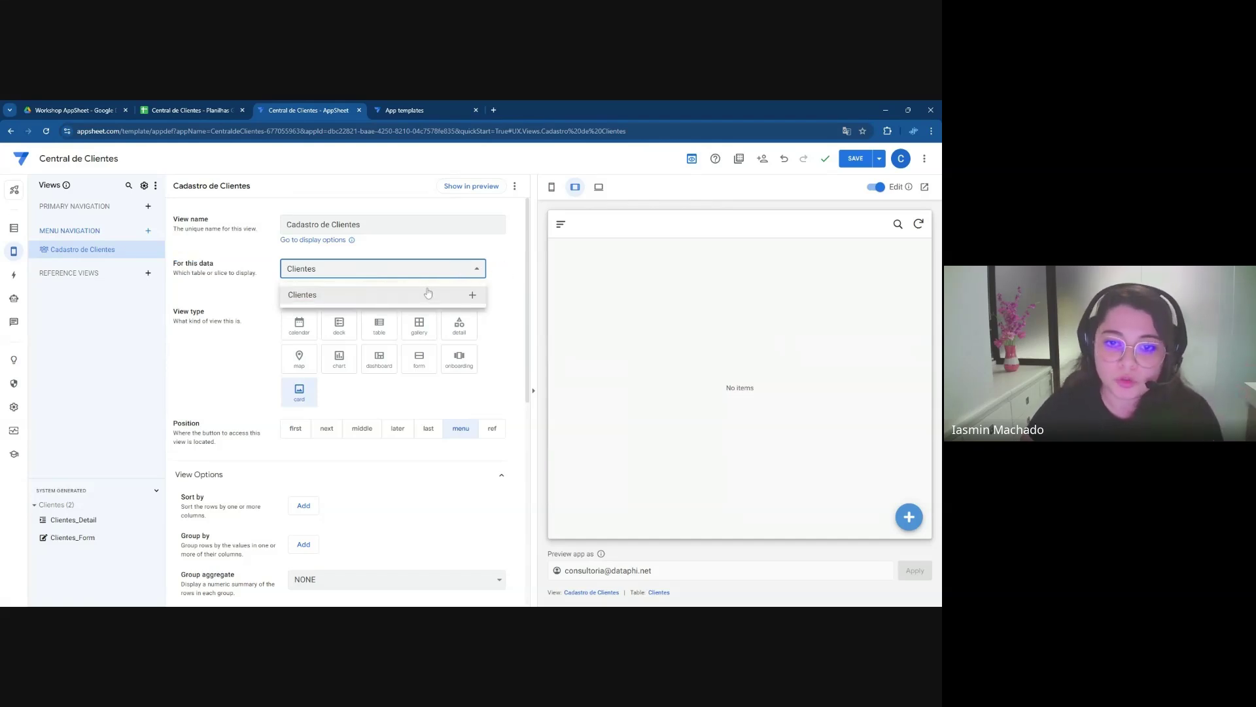
left_click(505, 312)
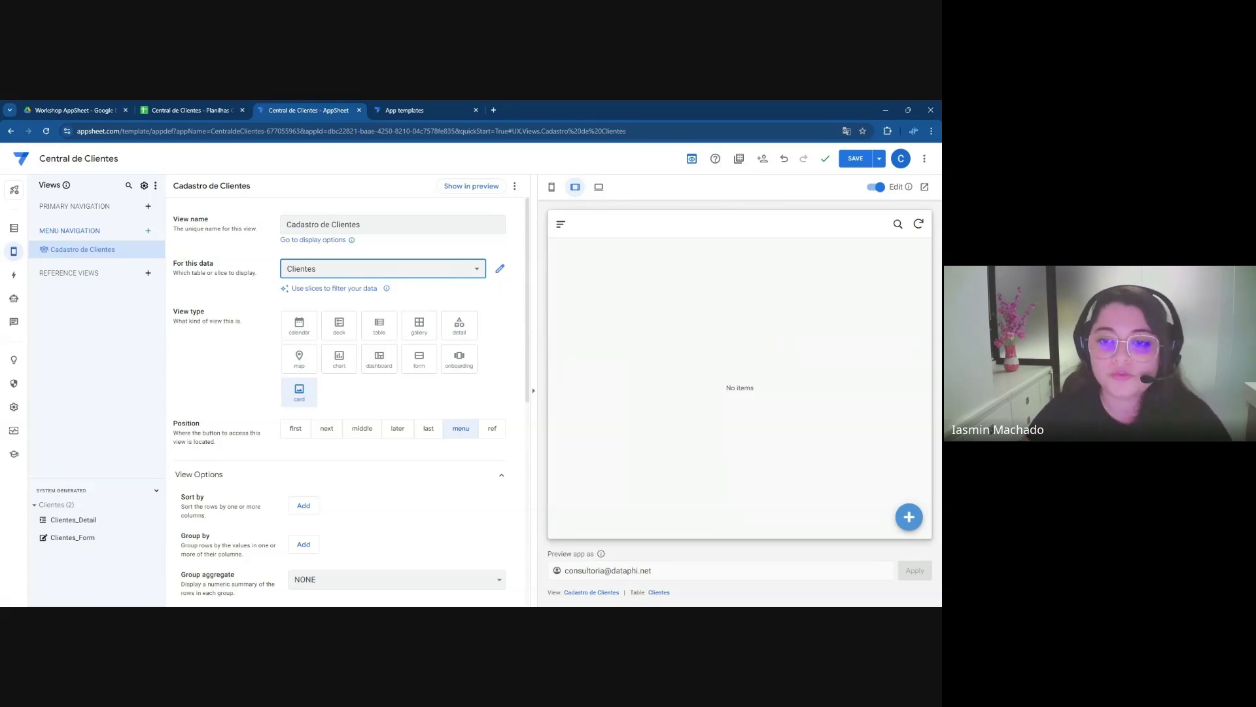
scroll(216, 321, "down", 1)
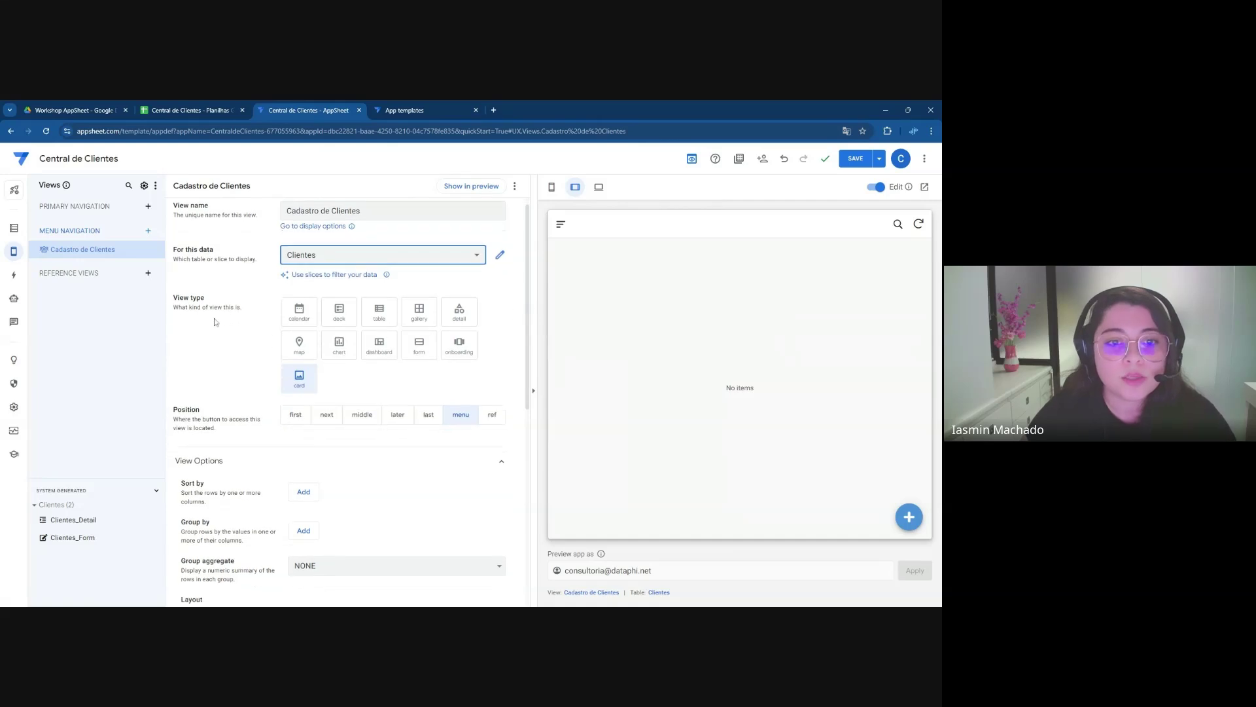
left_click_drag(174, 299, 205, 302)
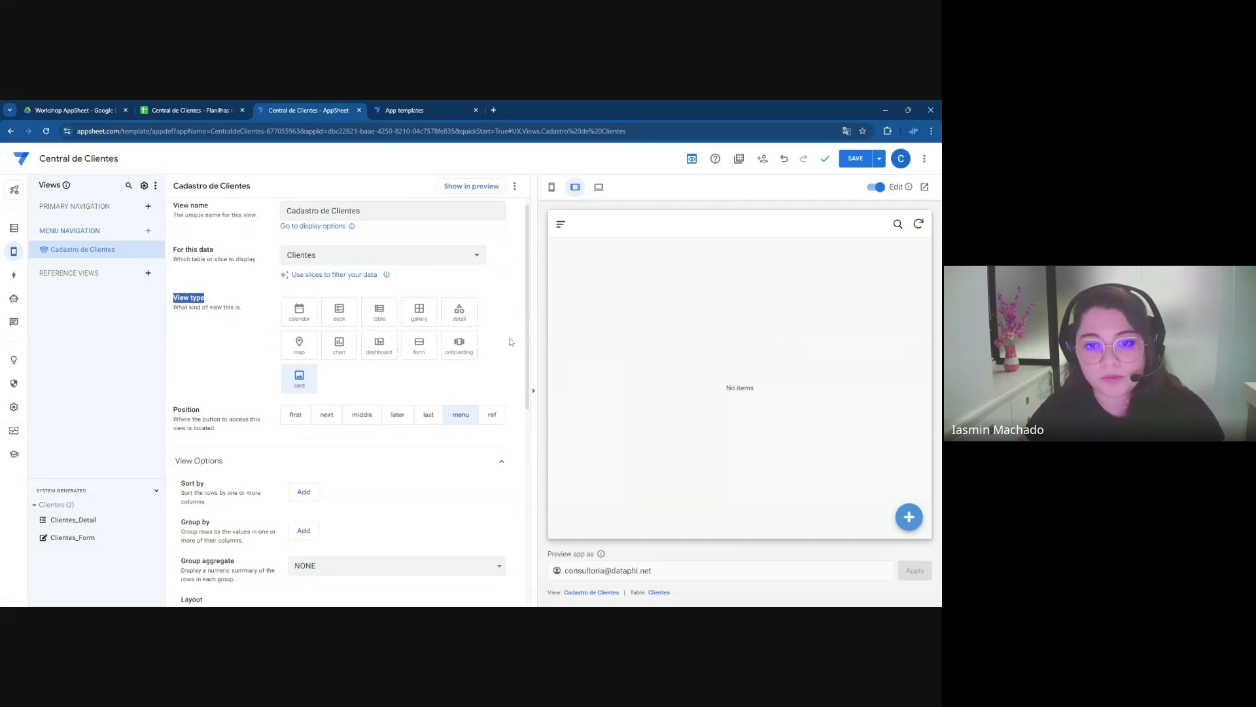
scroll(524, 347, "down", 1)
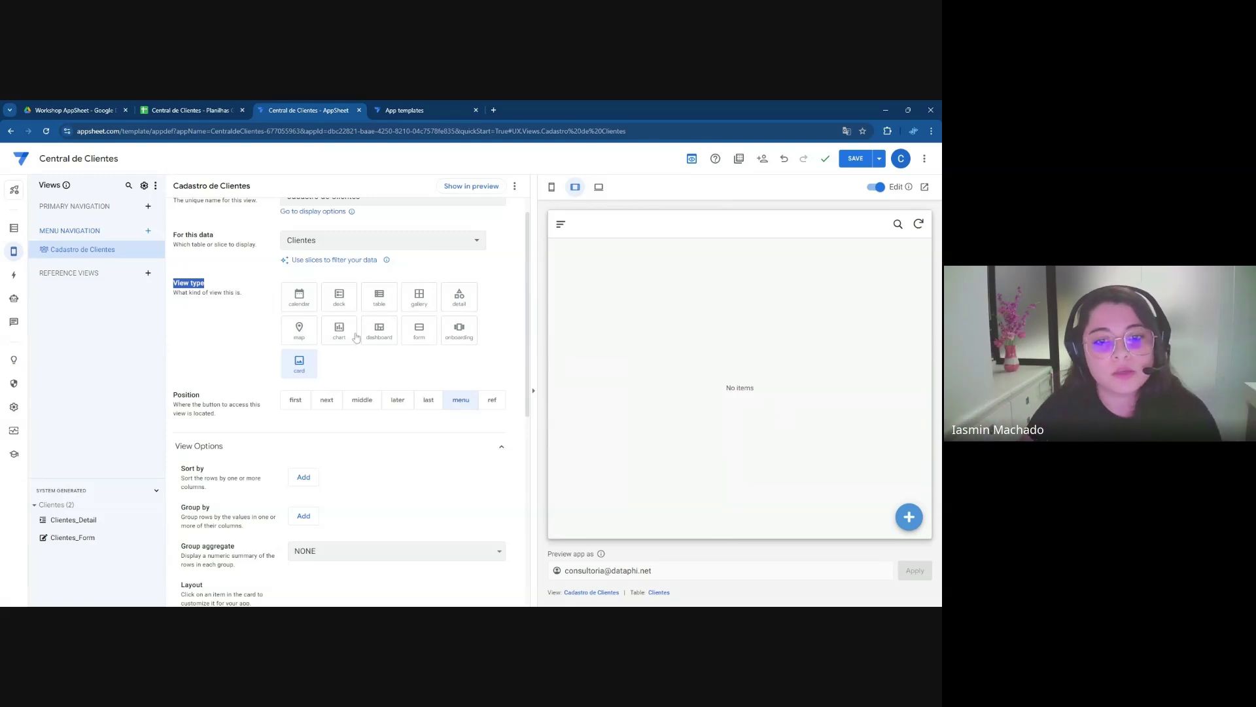
left_click(340, 335)
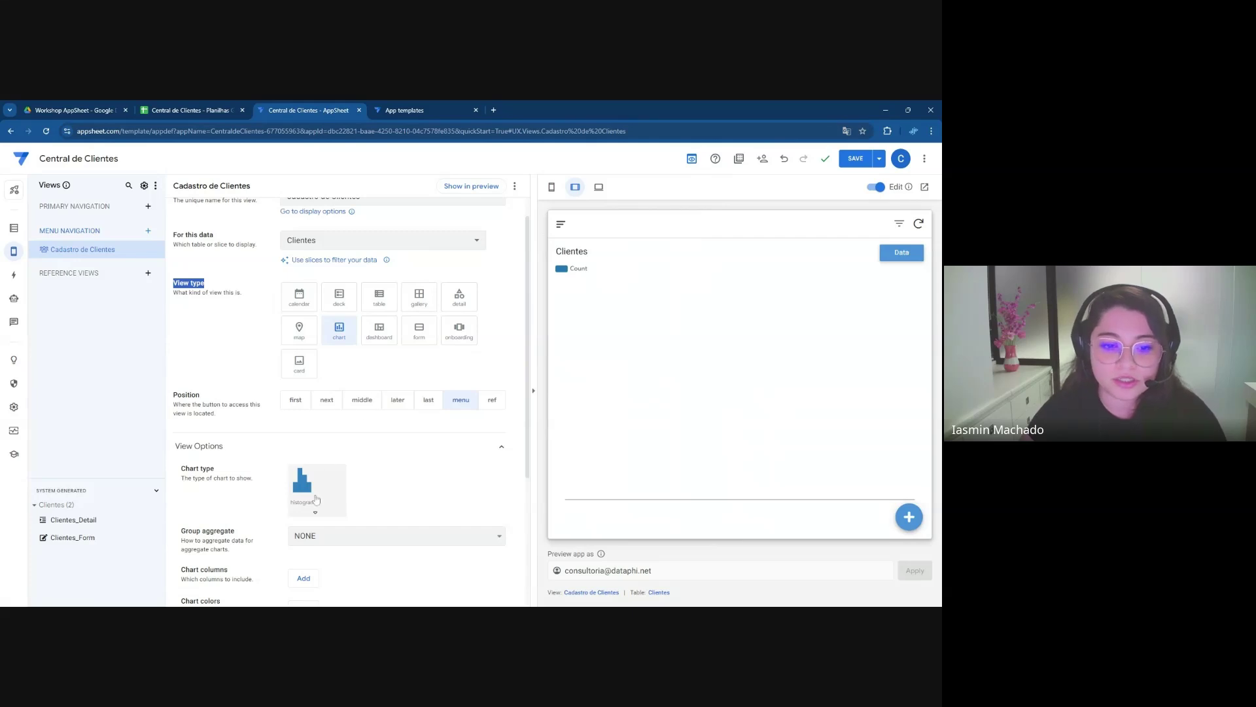
left_click(307, 497)
left_click(351, 382)
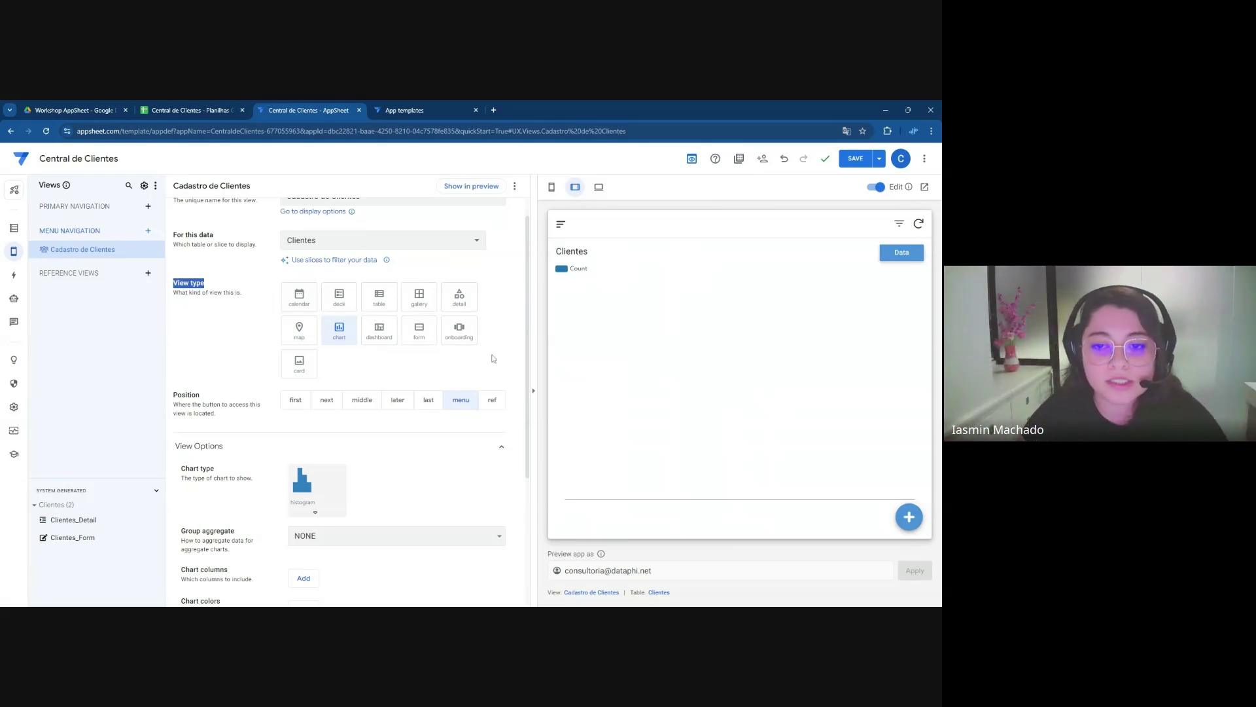
left_click(313, 368)
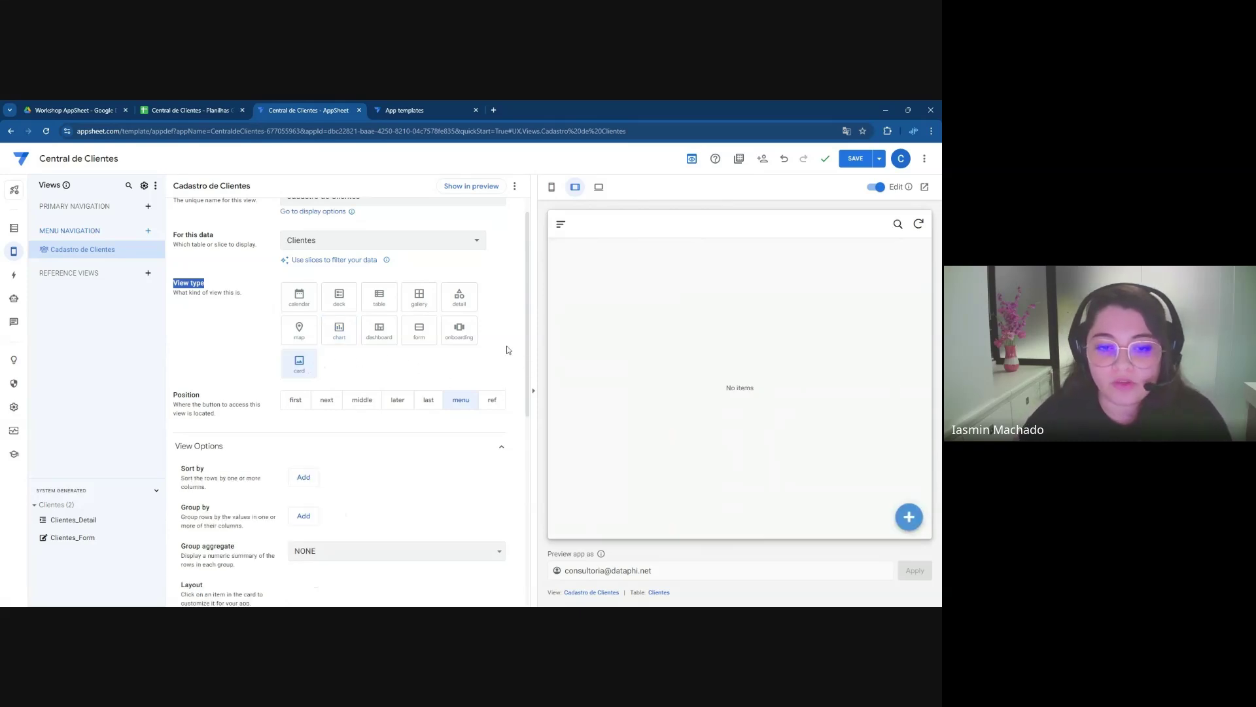
scroll(358, 348, "down", 1)
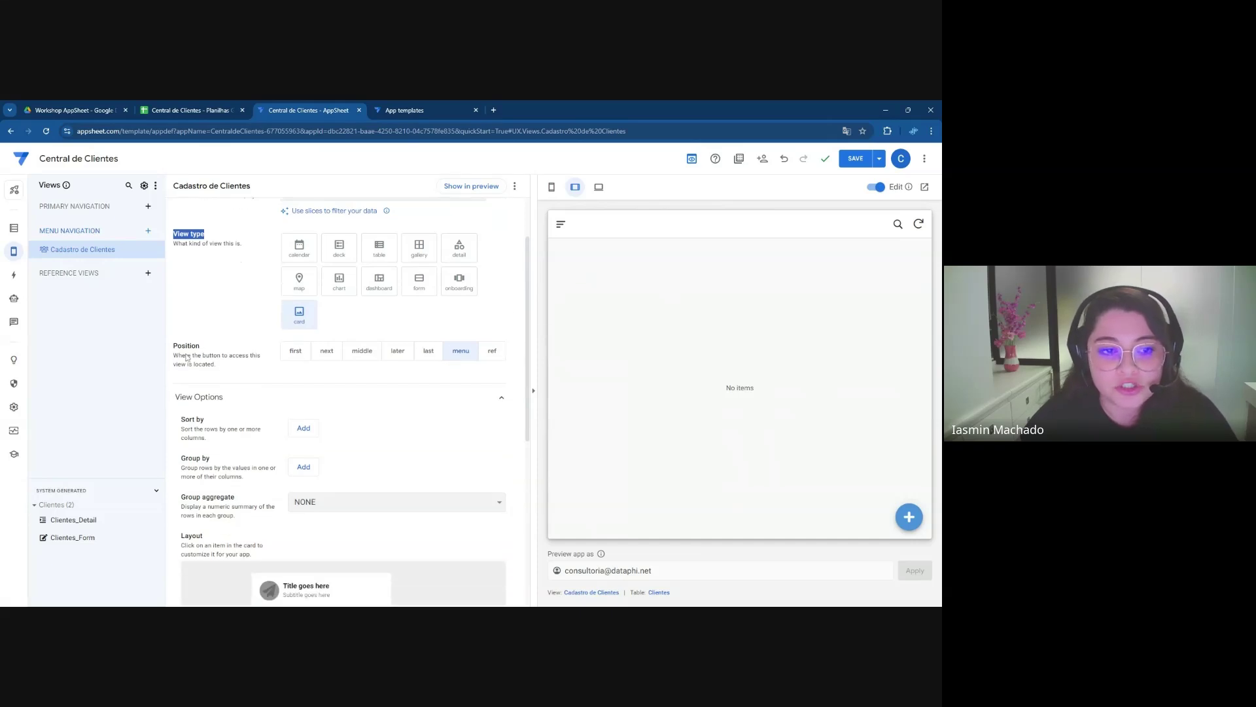
left_click(369, 331)
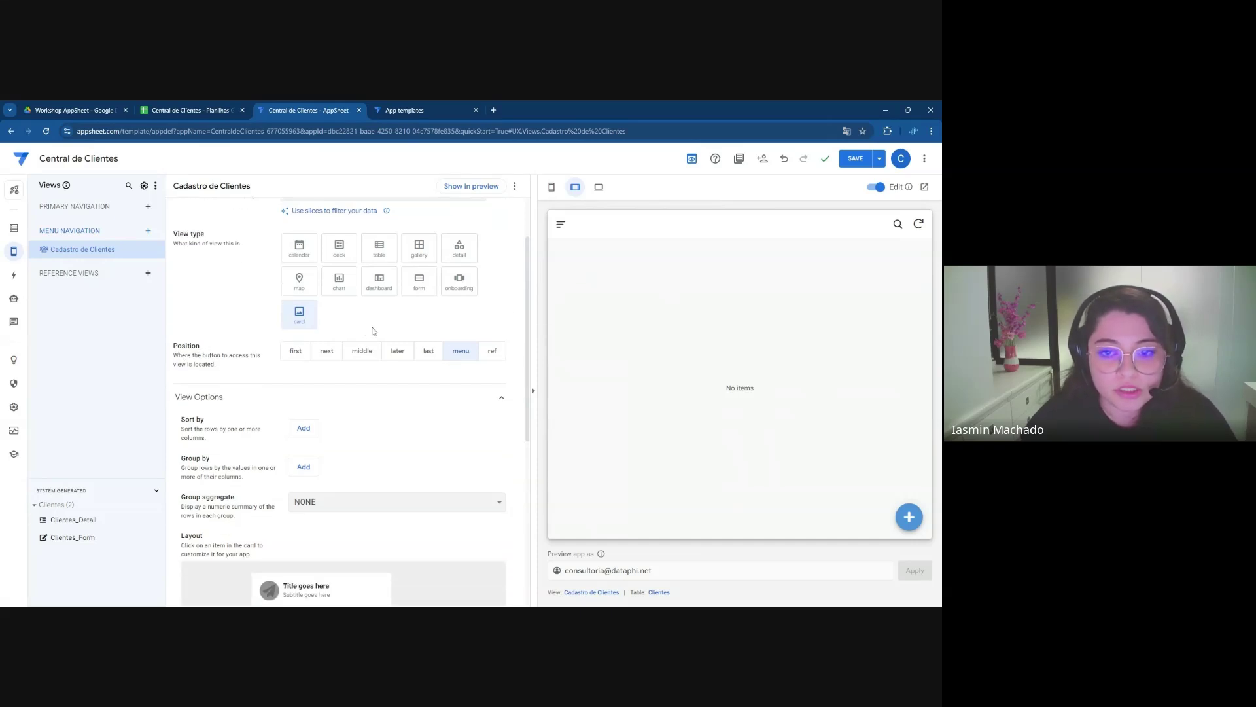
left_click(561, 224)
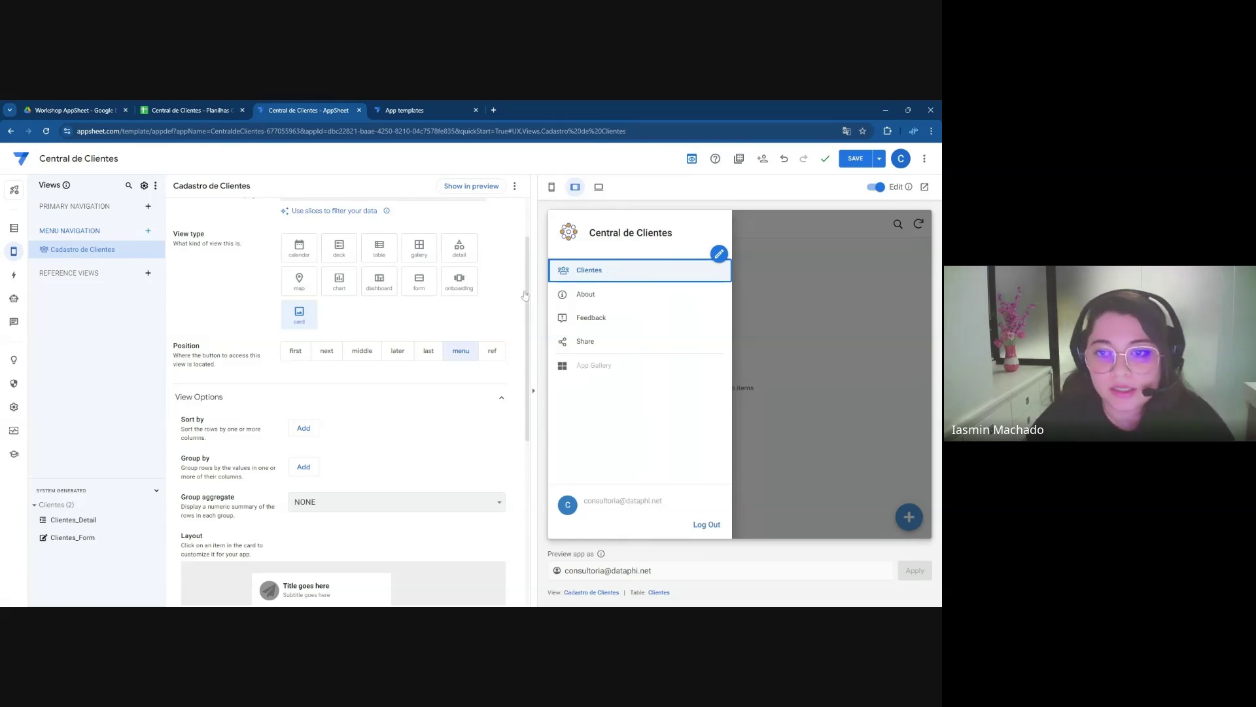
mouse_move(596, 278)
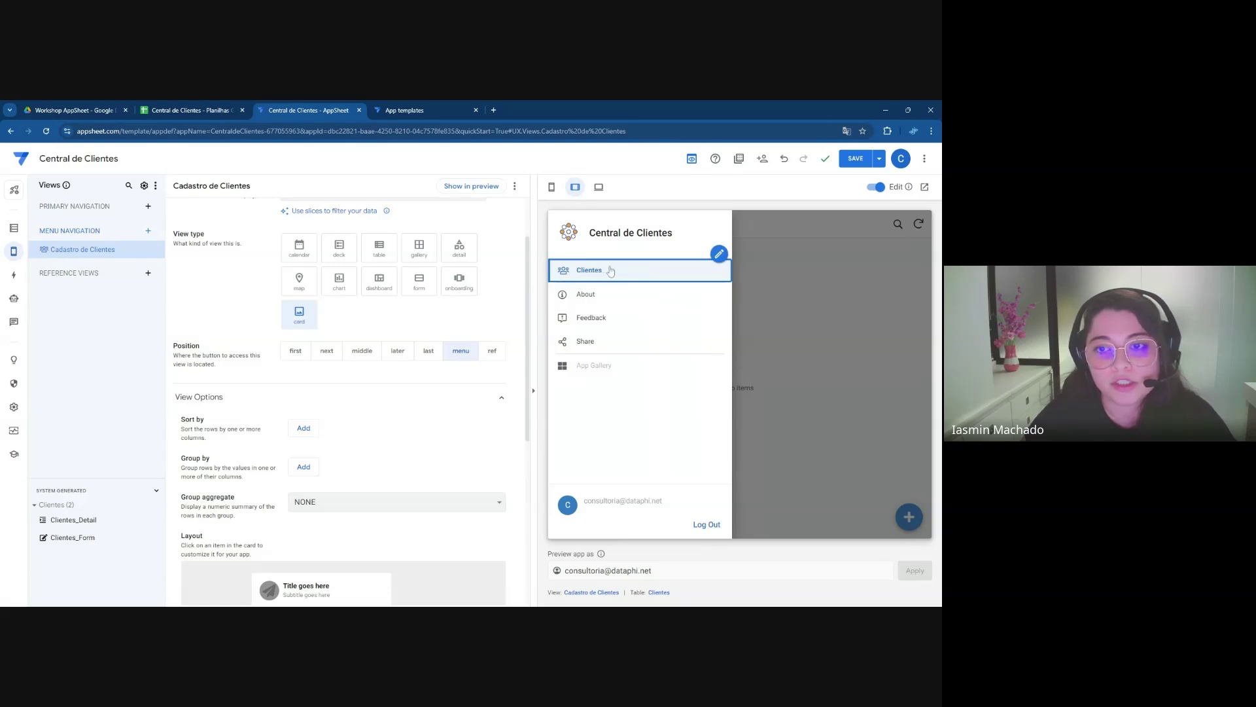
left_click(360, 354)
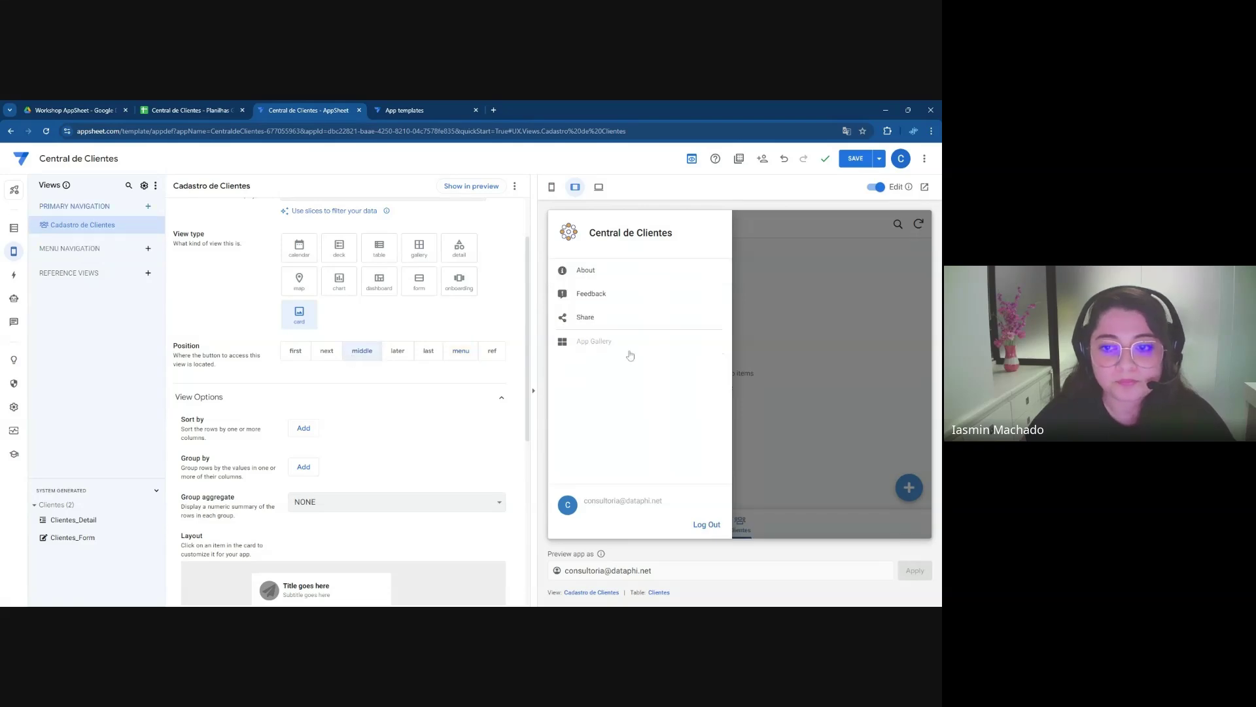
left_click(753, 346)
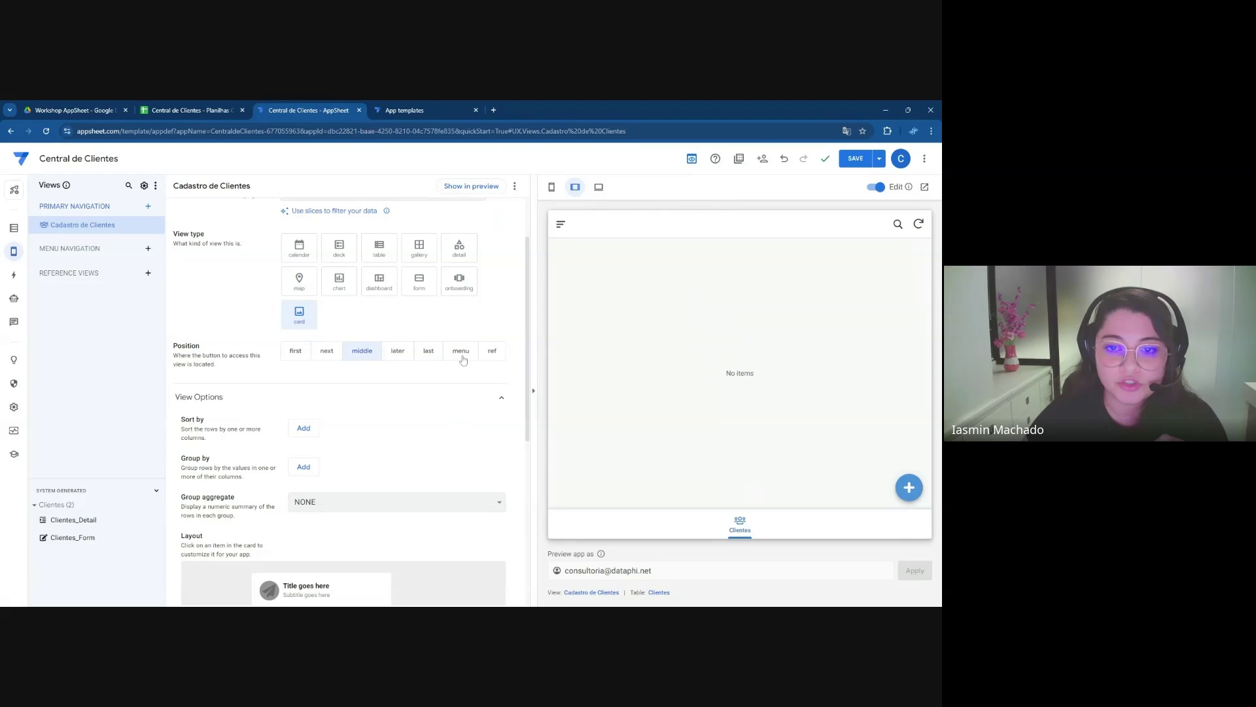
mouse_move(564, 228)
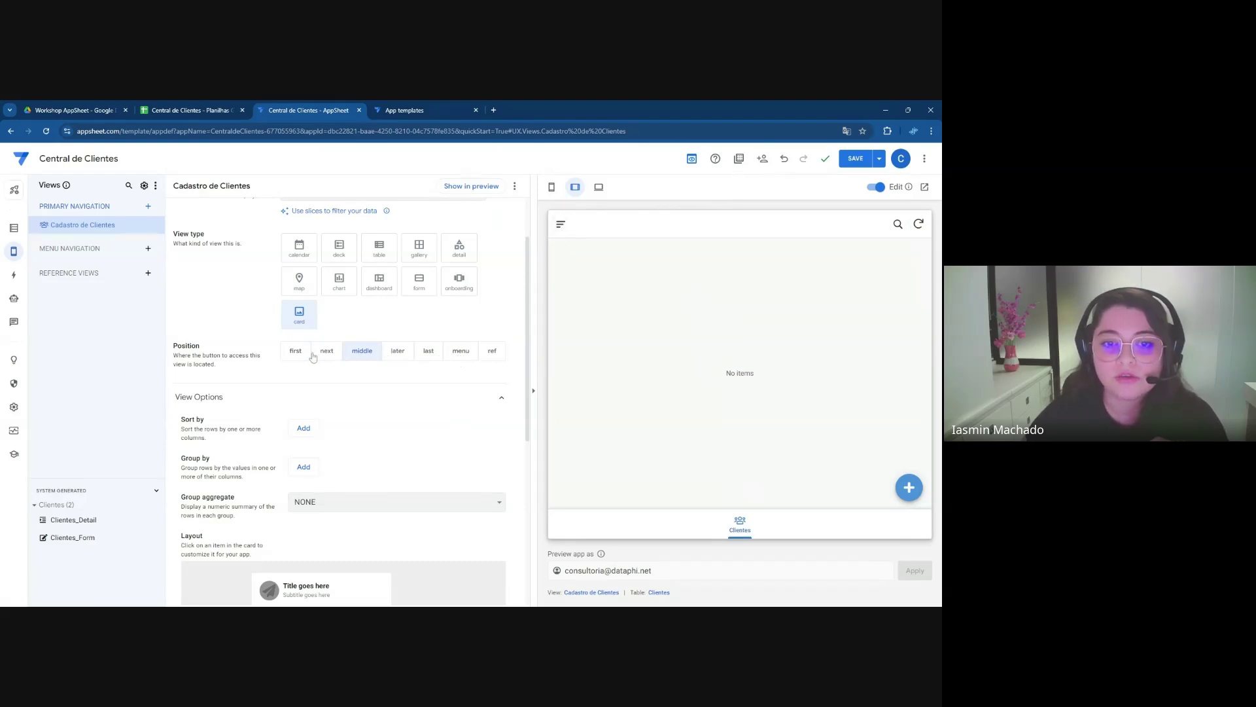
left_click(453, 354)
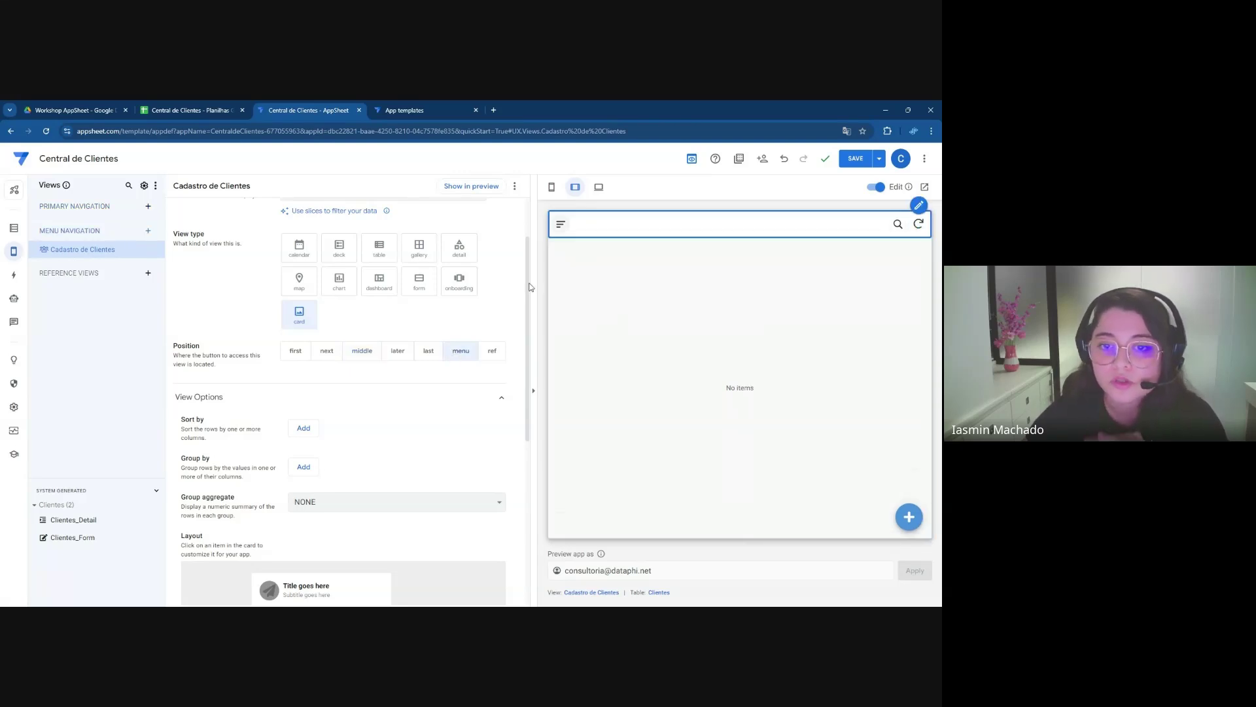
left_click_drag(525, 314, 531, 386)
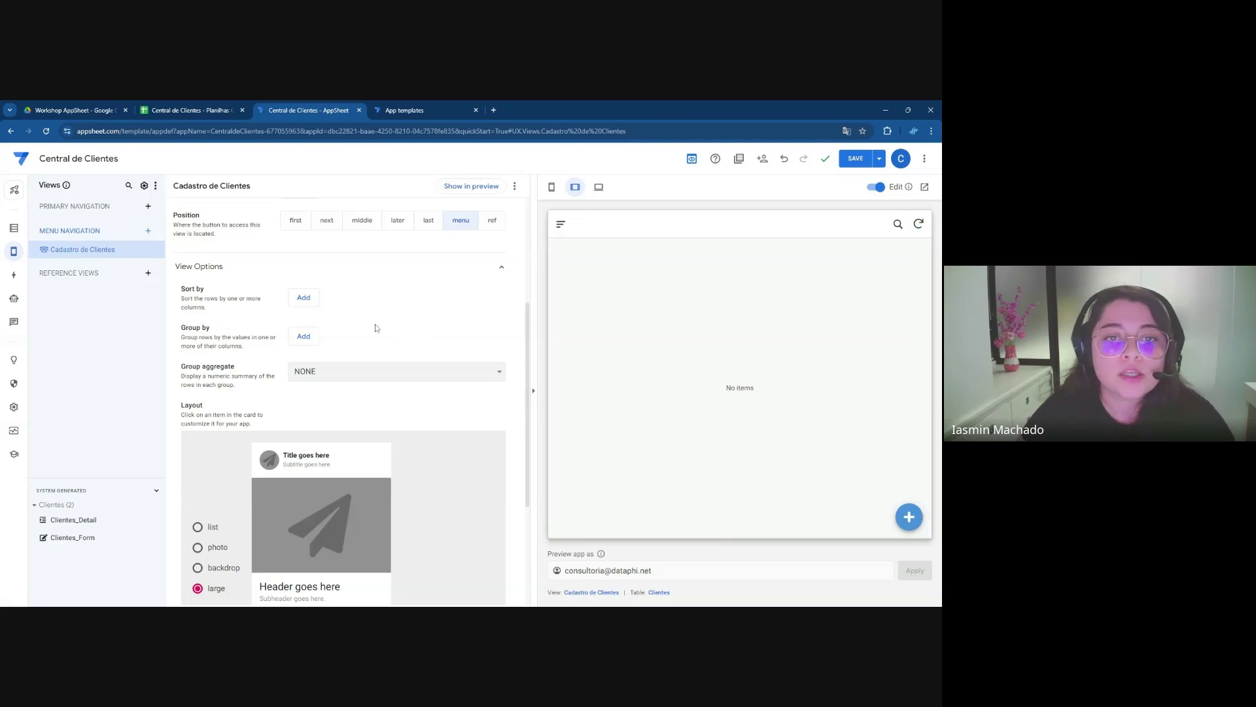
Add a Sort by rule on nome_cliente, keeping Ascending order
left_click(304, 298)
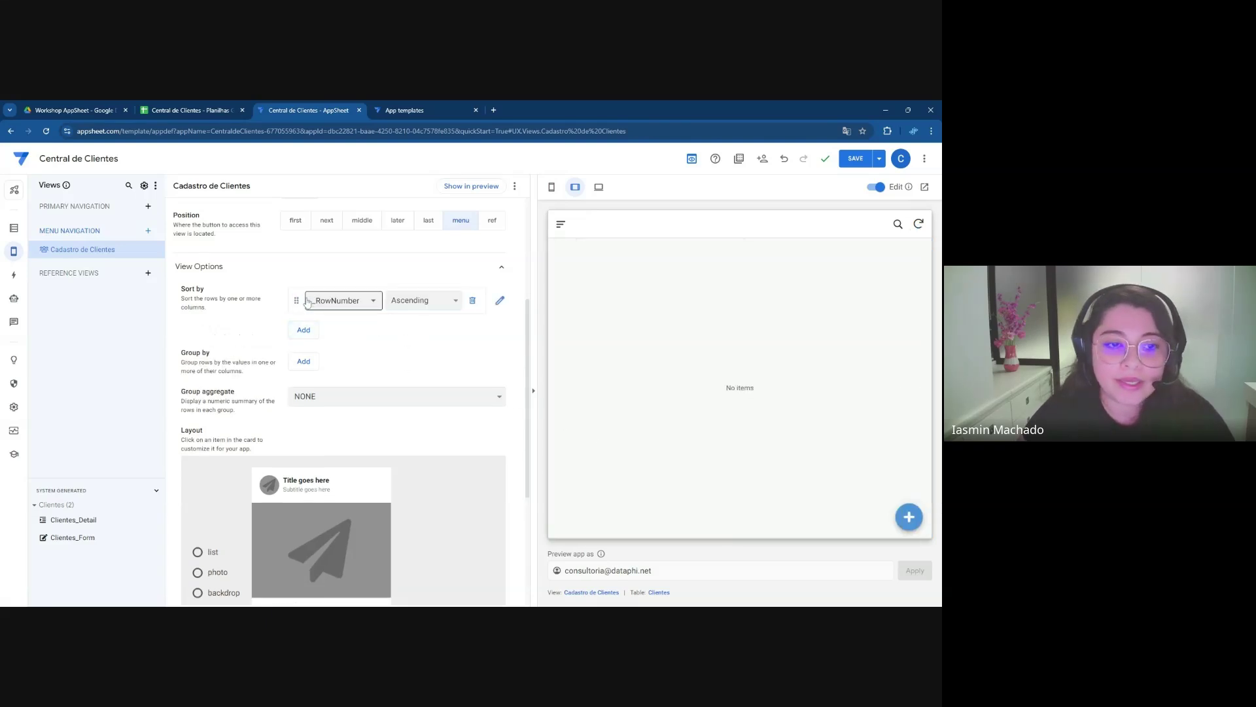
left_click(340, 309)
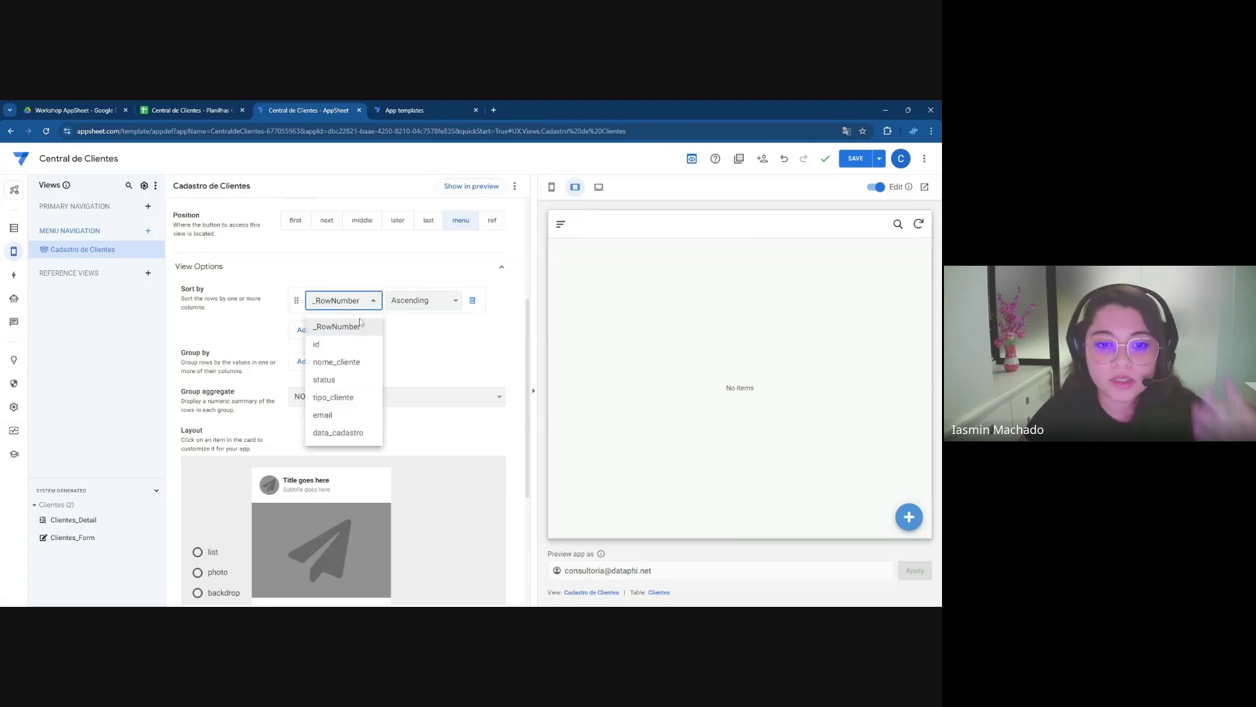
left_click(344, 362)
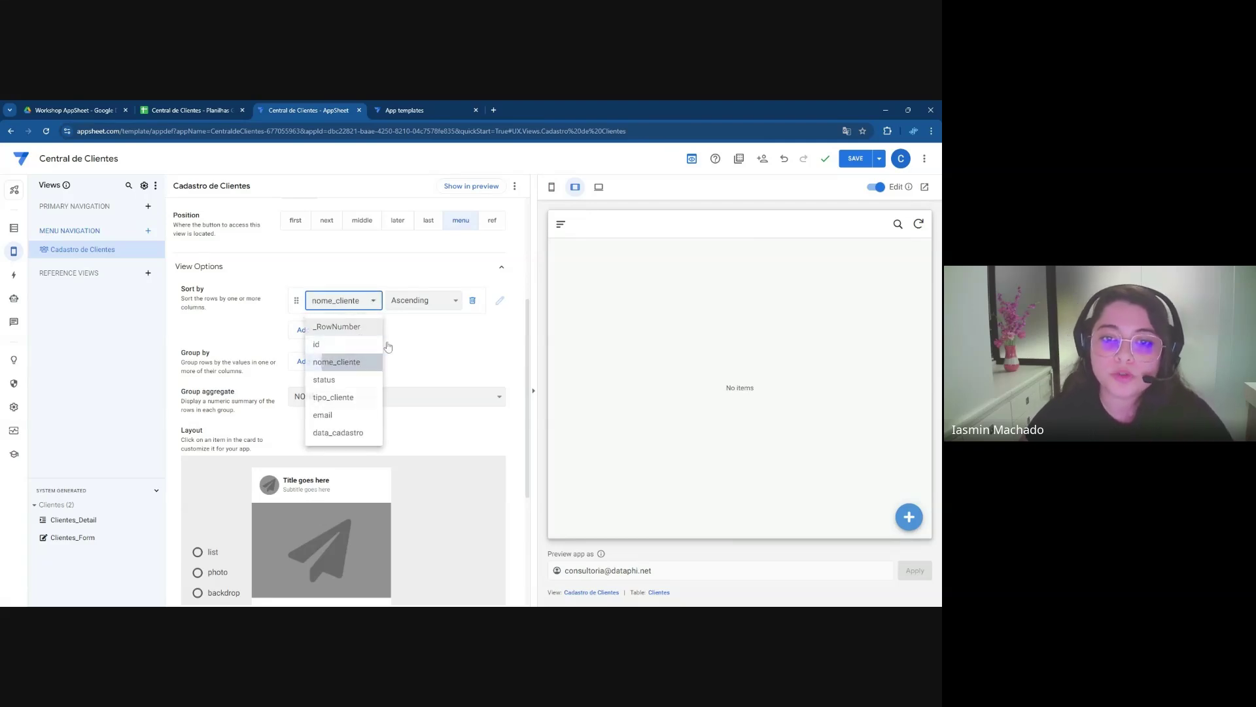
left_click(417, 309)
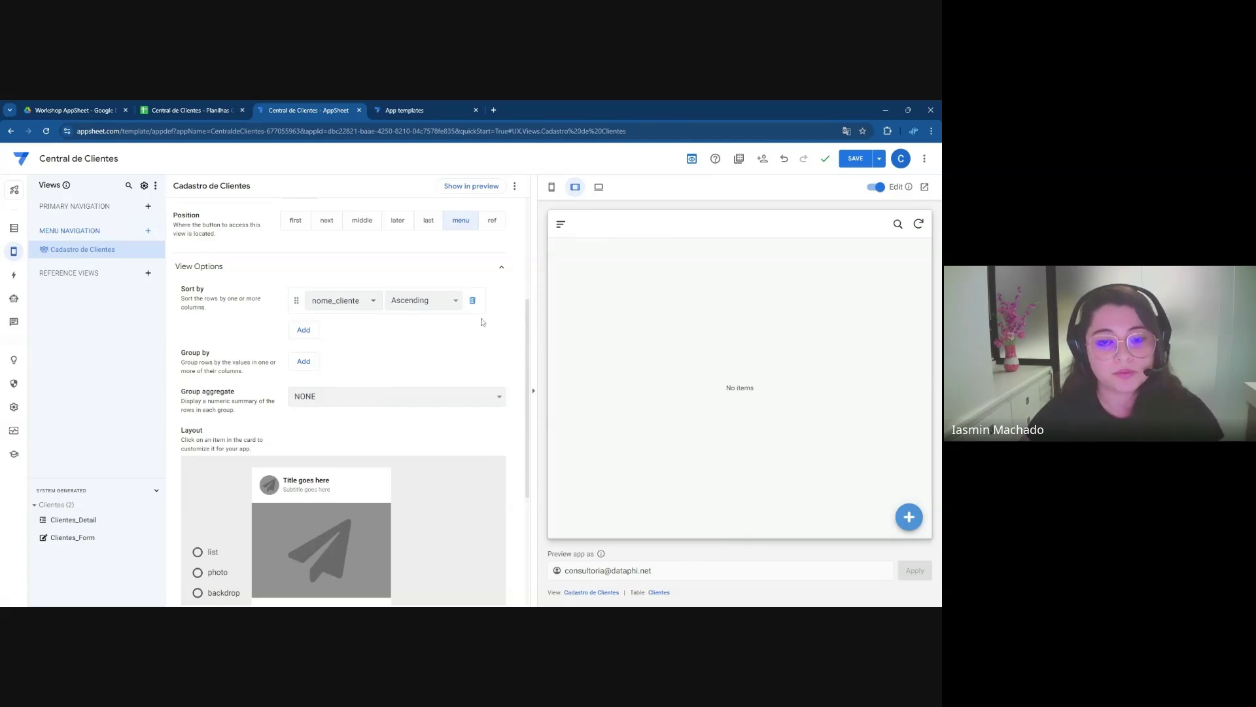
scroll(494, 333, "down", 1)
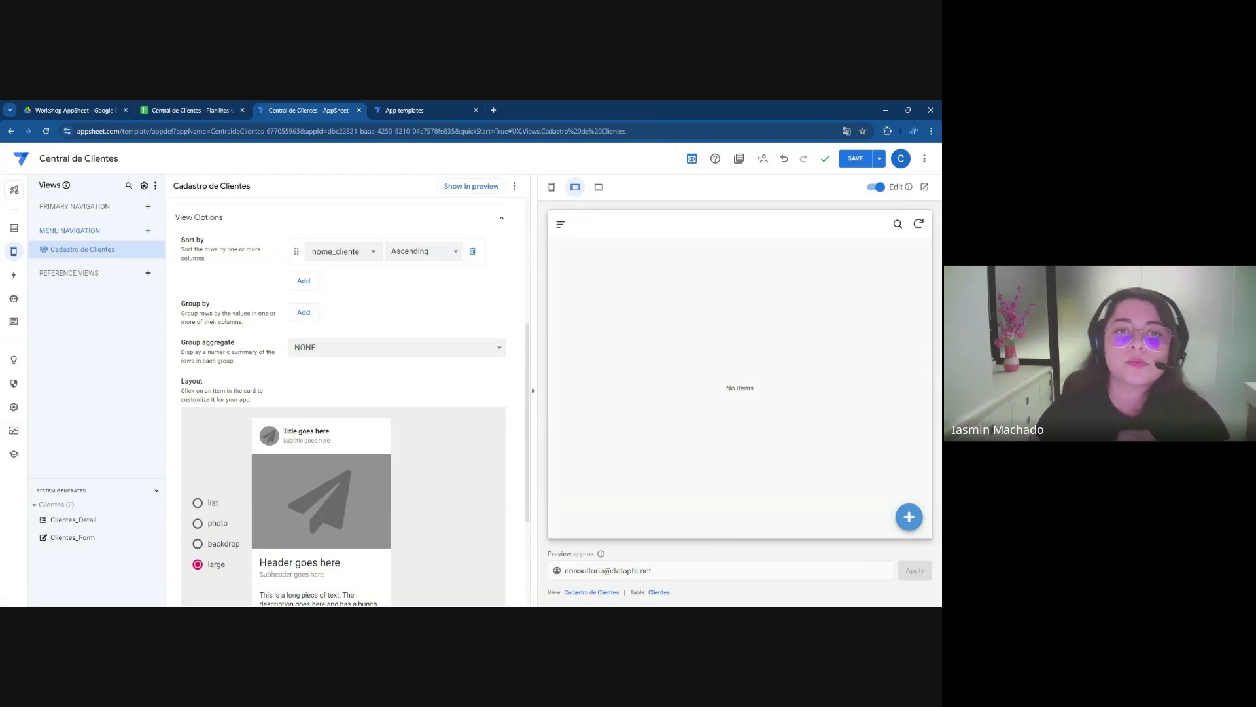
Add a Group by rule on status in Ascending order, after briefly trying tipo_cliente
left_click(304, 315)
left_click(306, 318)
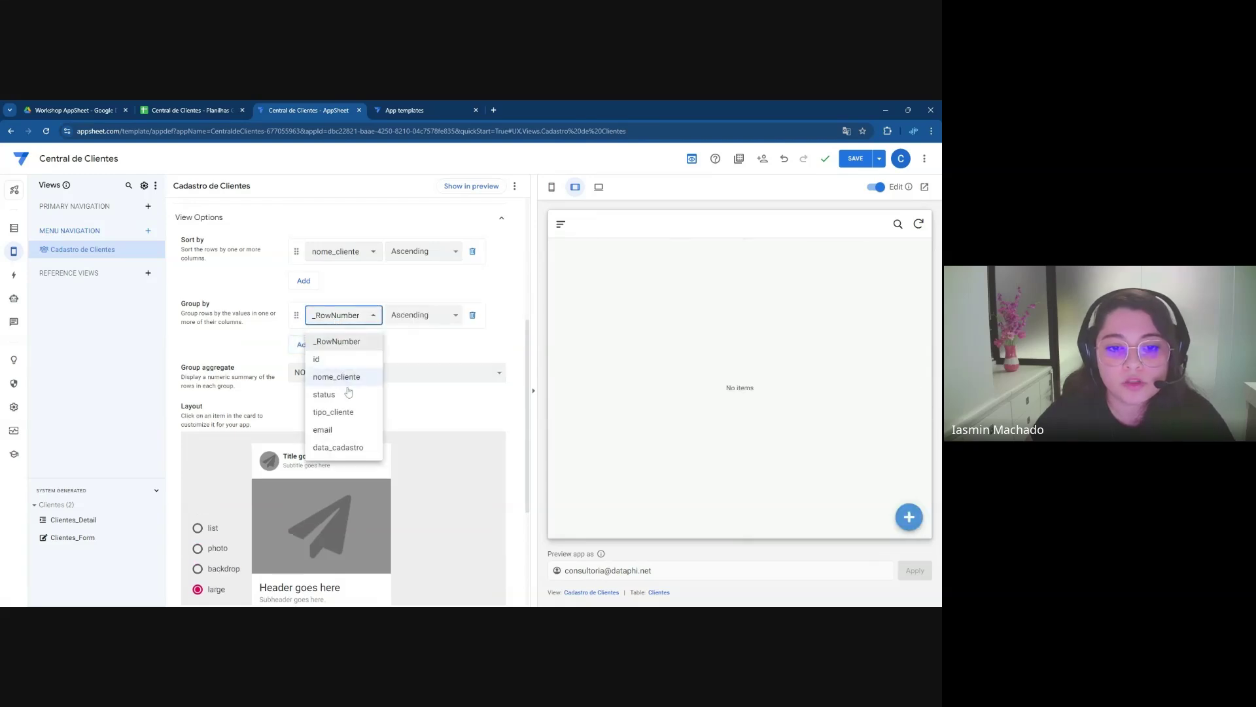
left_click(347, 396)
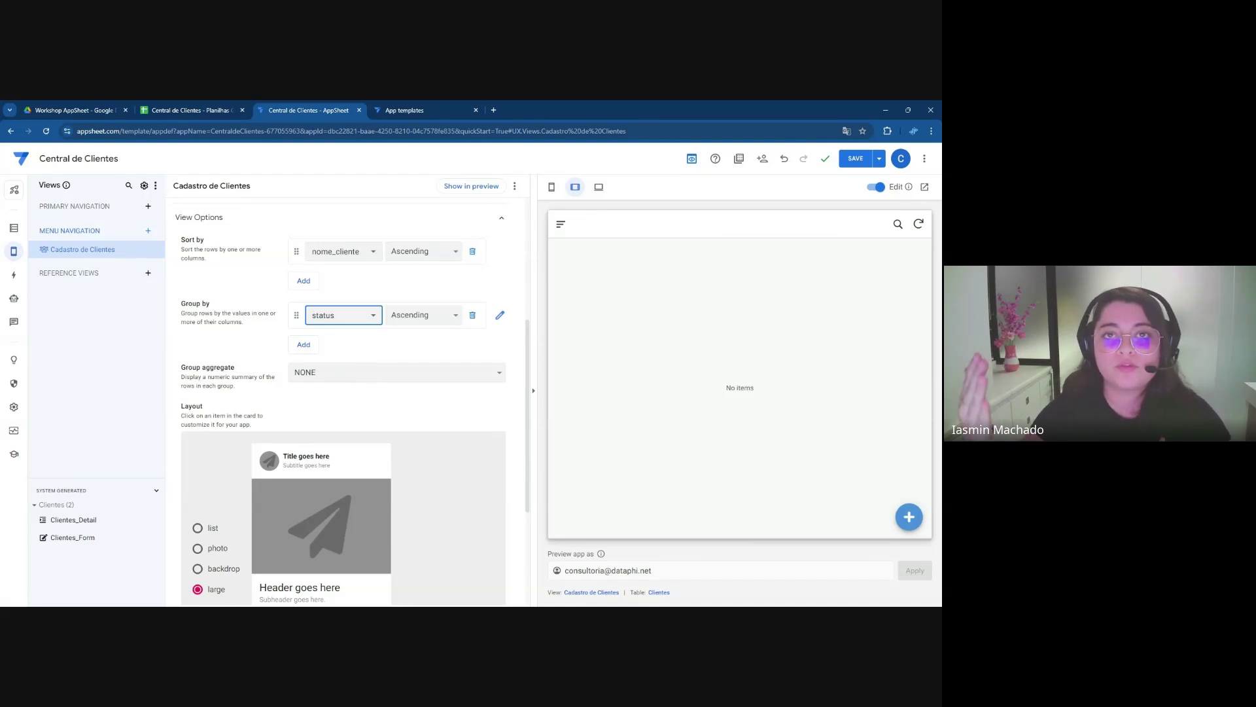
left_click(360, 317)
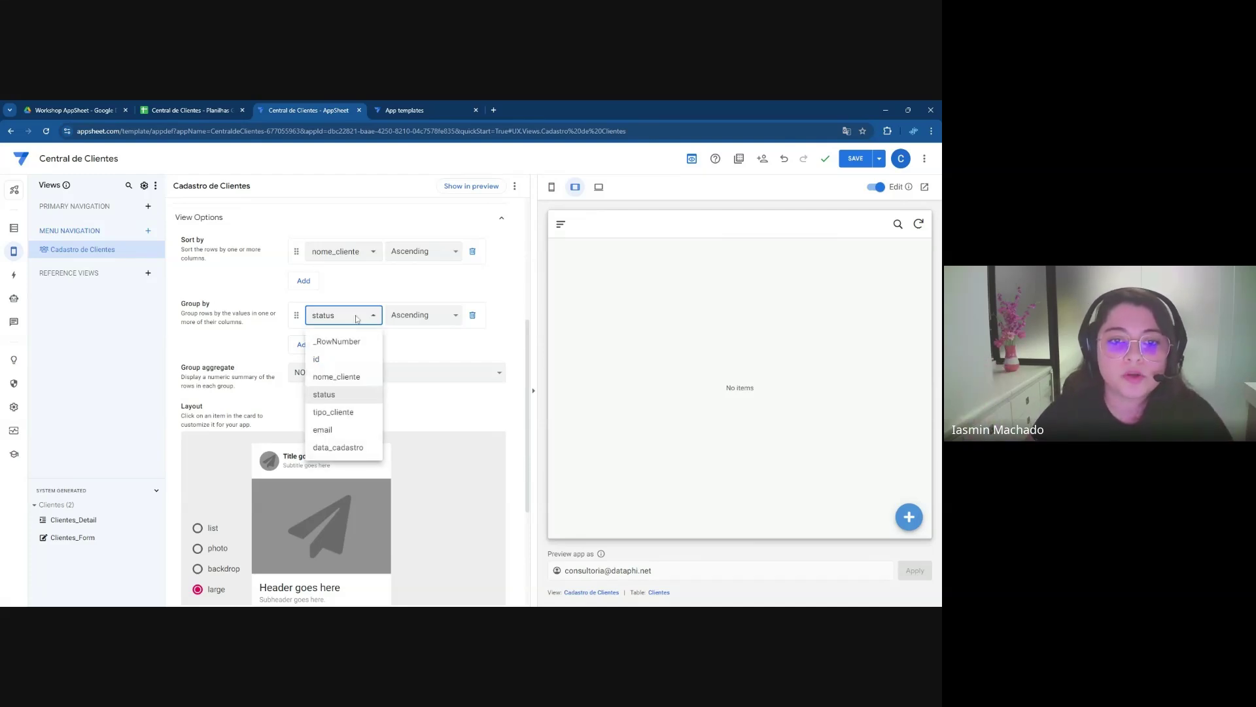
left_click(337, 413)
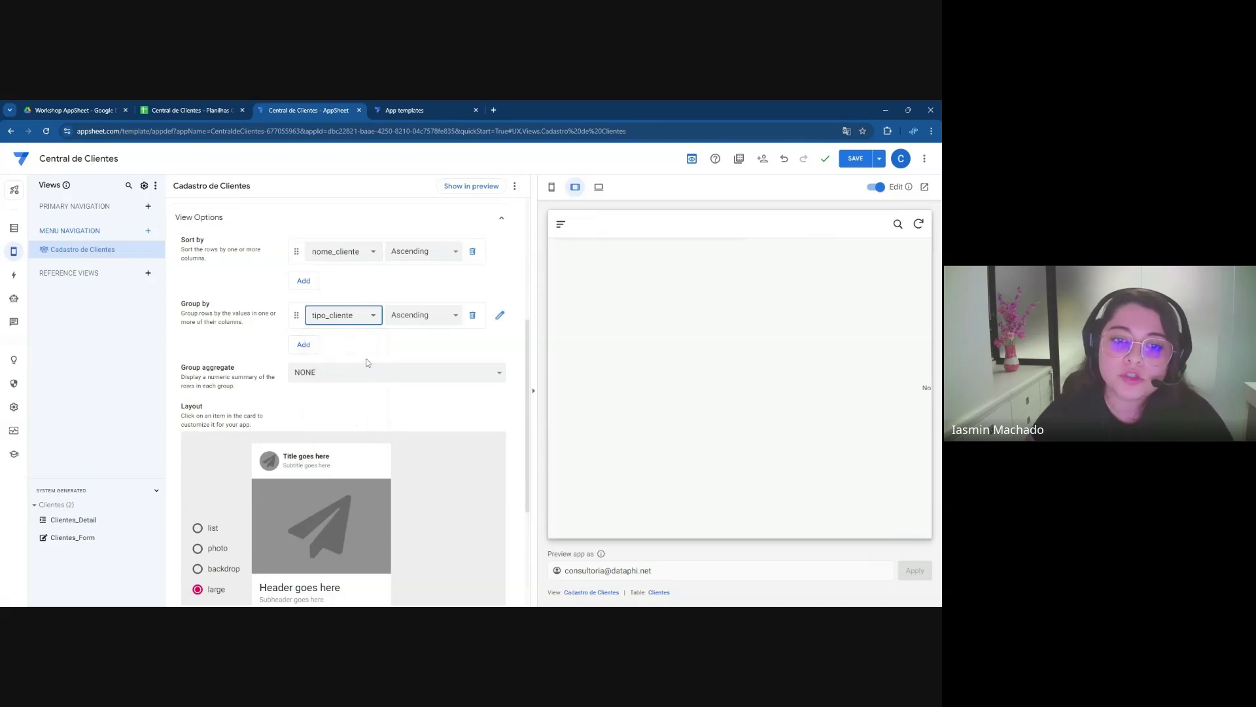
left_click(402, 318)
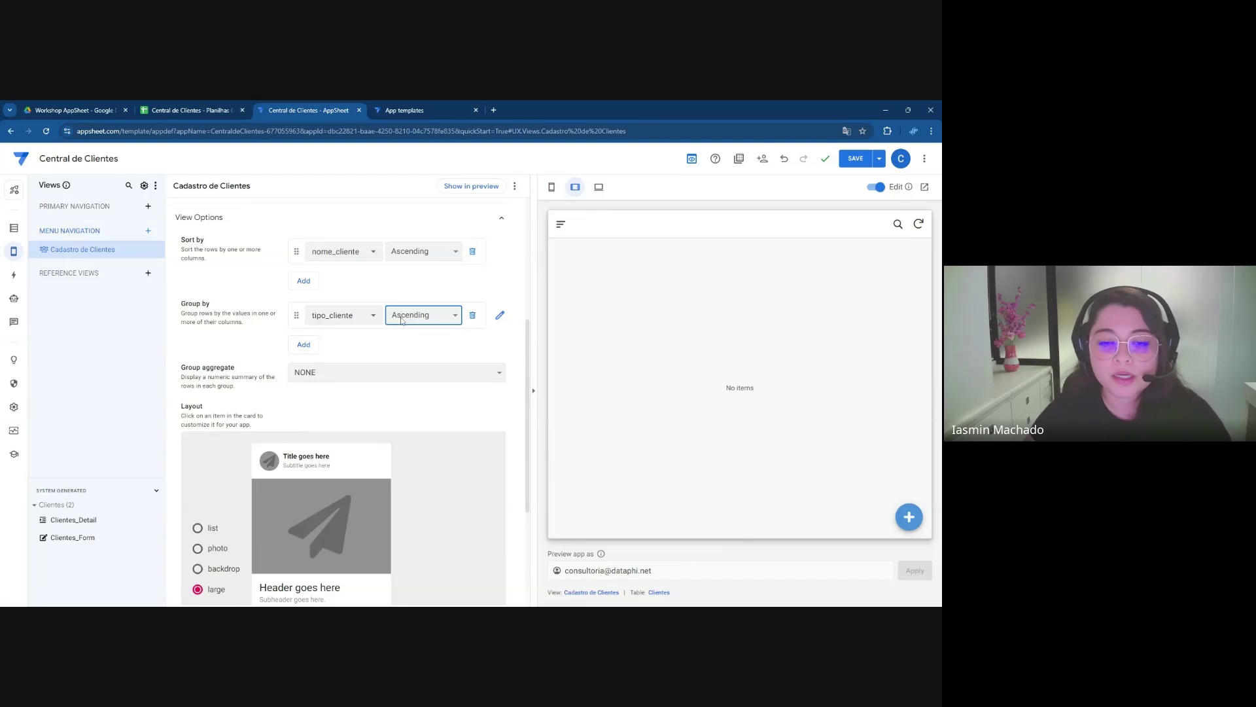
left_click(359, 316)
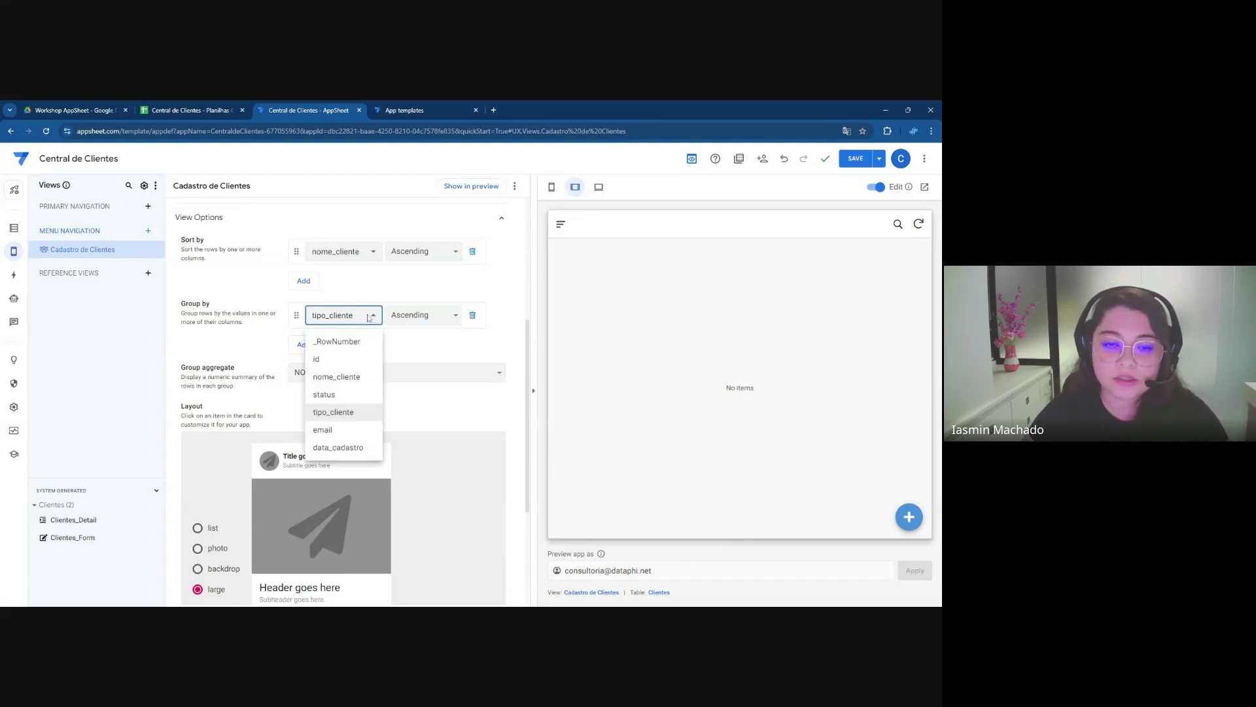
left_click(353, 394)
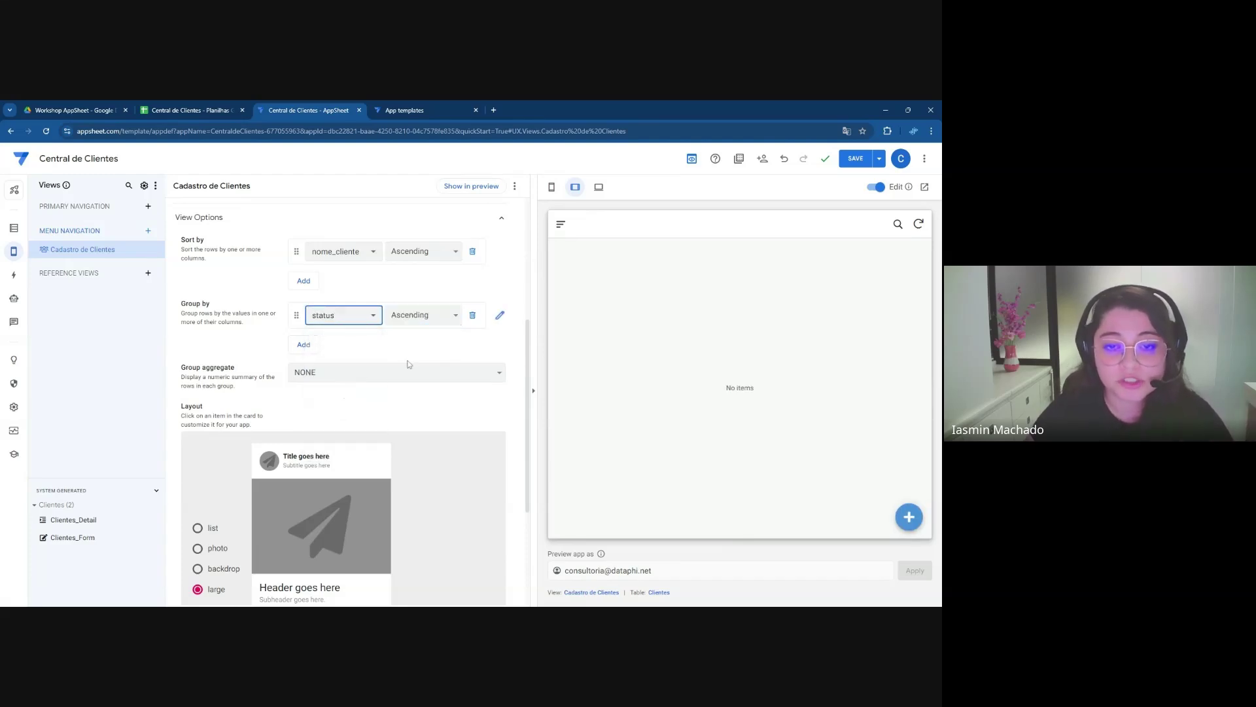
scroll(527, 349, "down", 1)
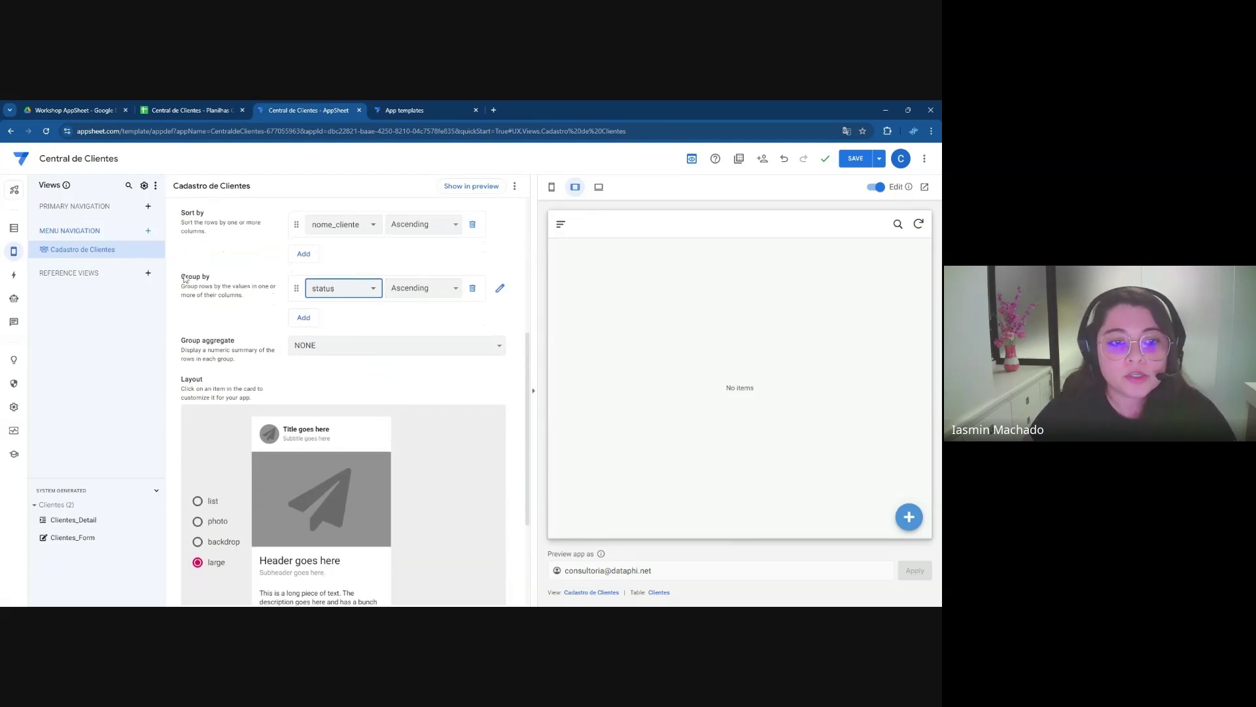
left_click(310, 353)
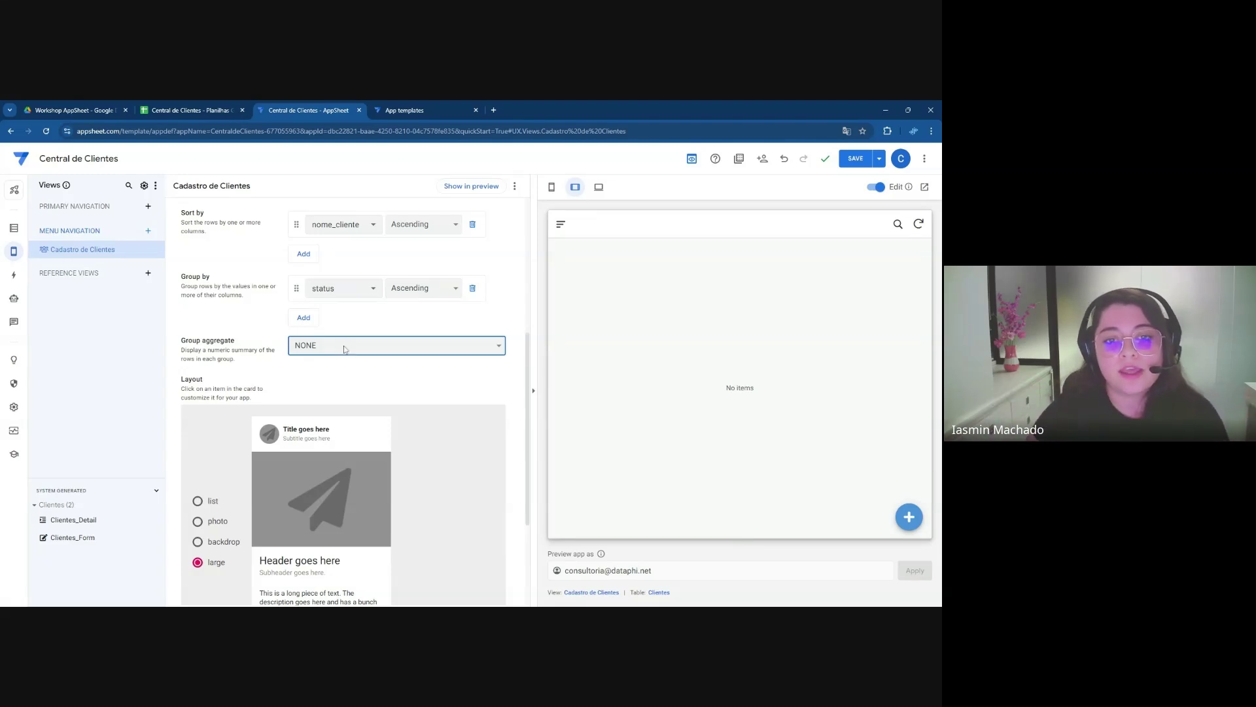
Set the Group aggregate to COUNT so each status group shows its row count
key("Down")
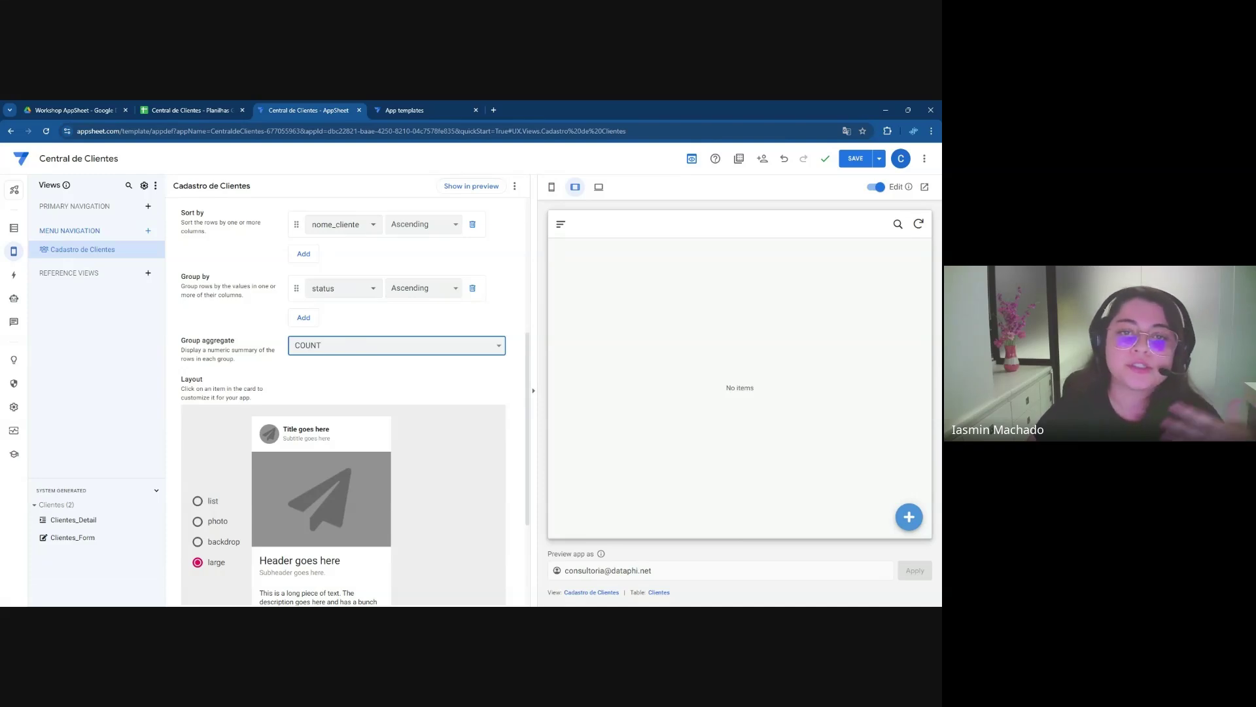
left_click(377, 328)
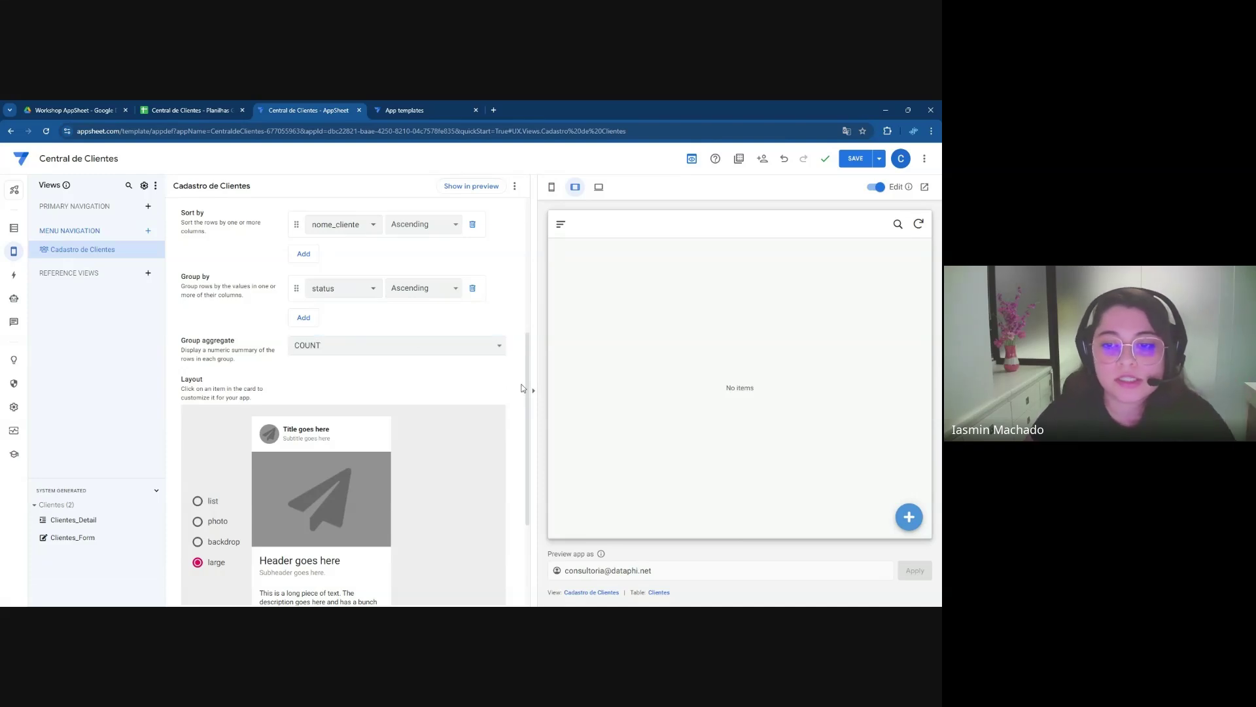
left_click_drag(528, 386, 522, 434)
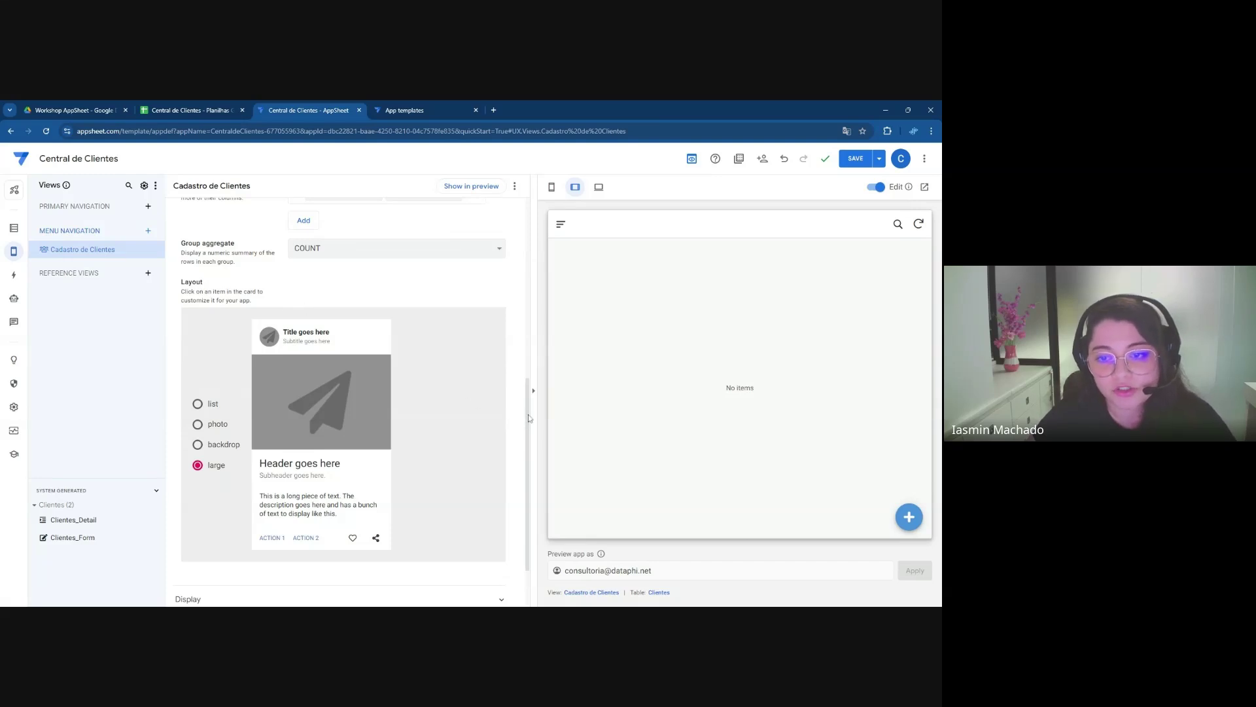
left_click_drag(529, 418, 487, 430)
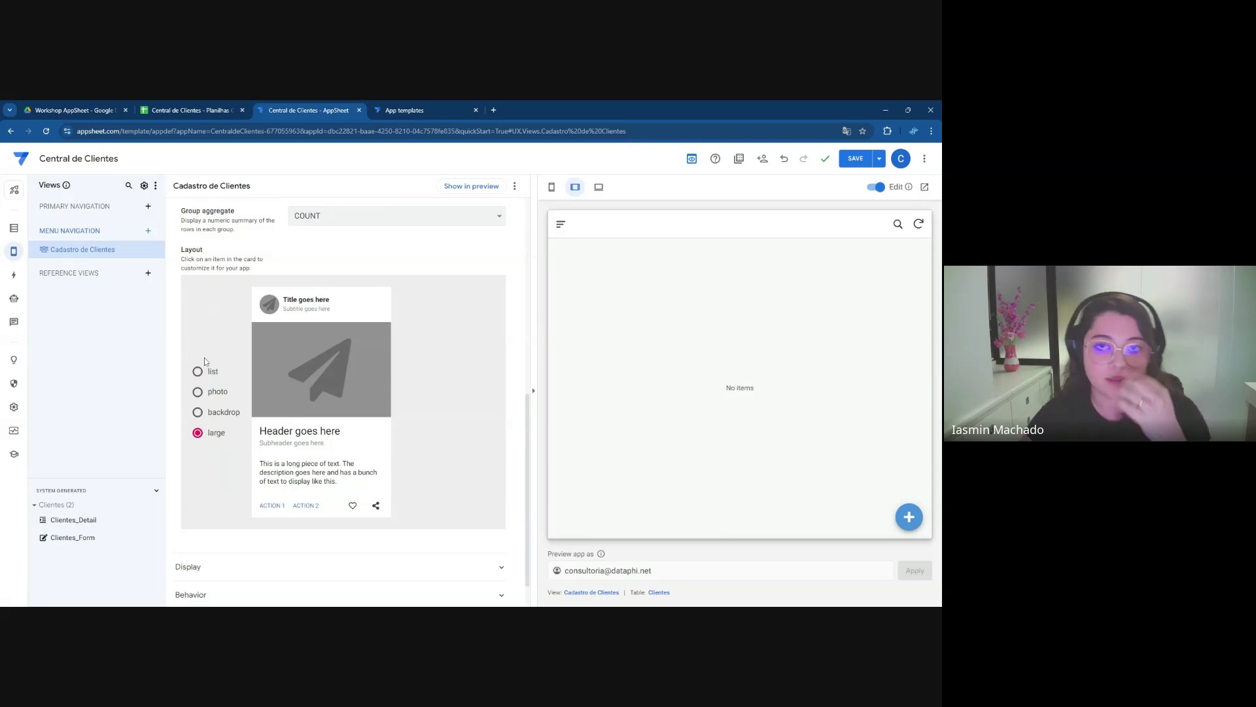
left_click(213, 373)
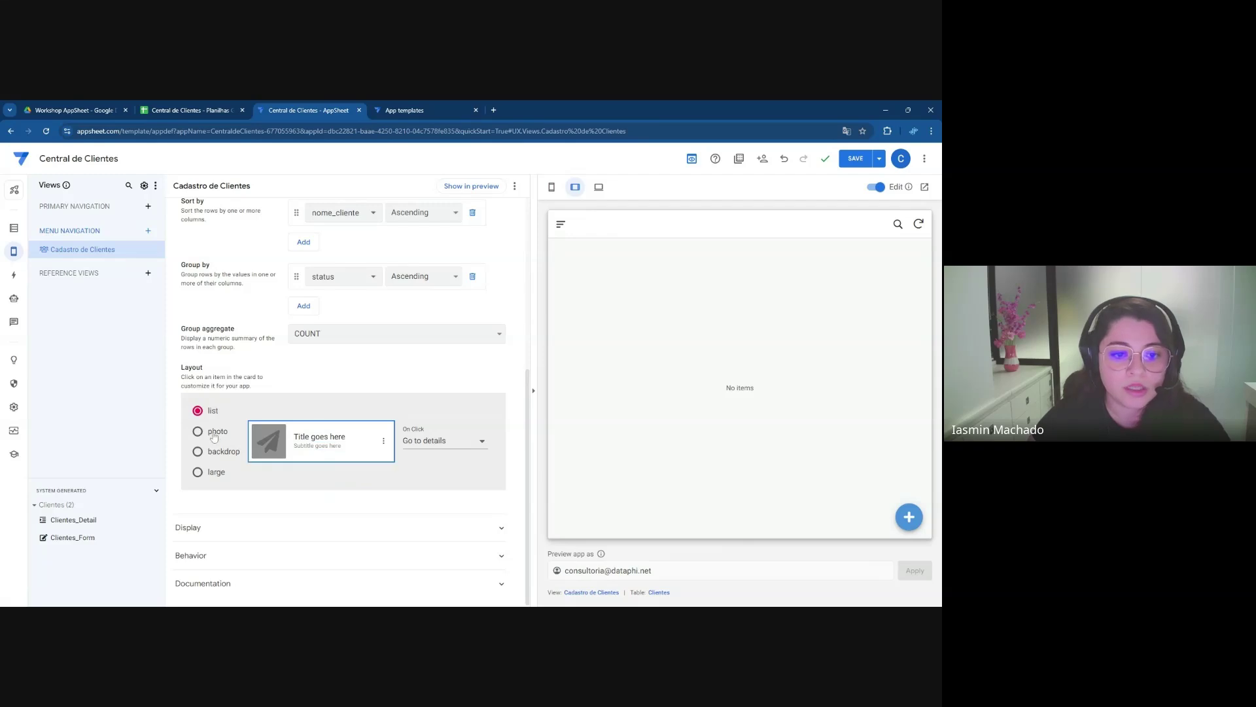
left_click(214, 437)
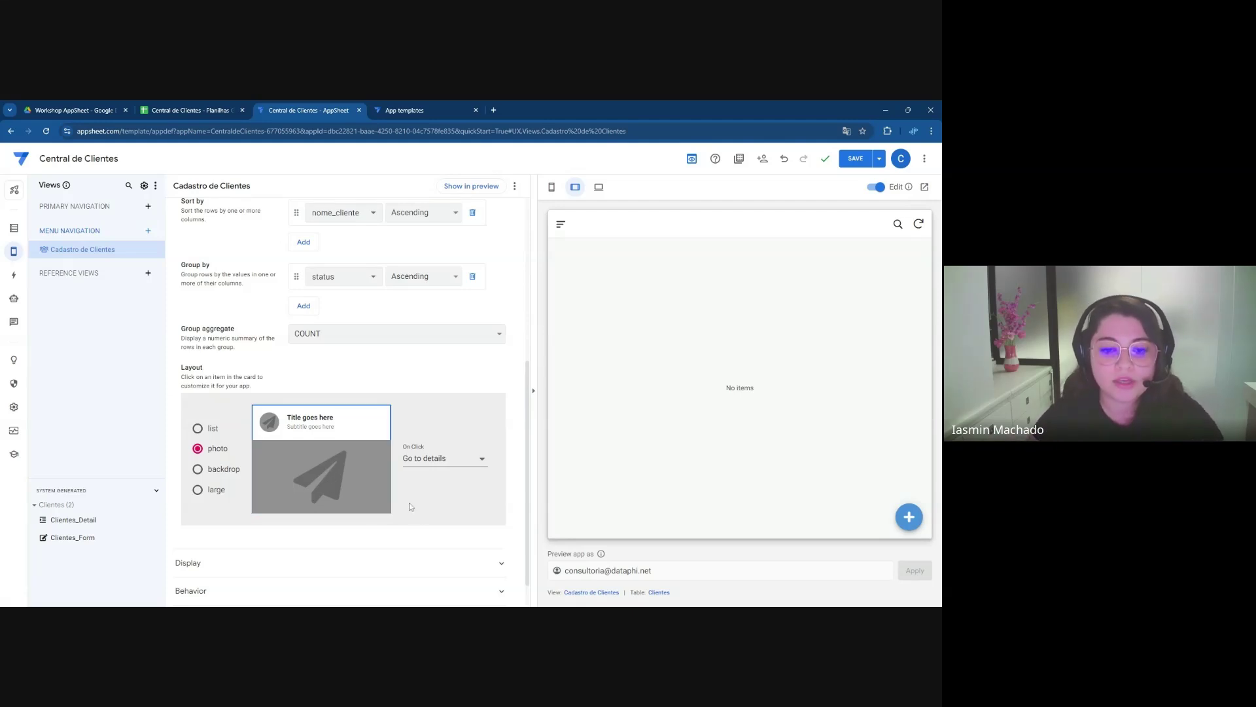
left_click(221, 470)
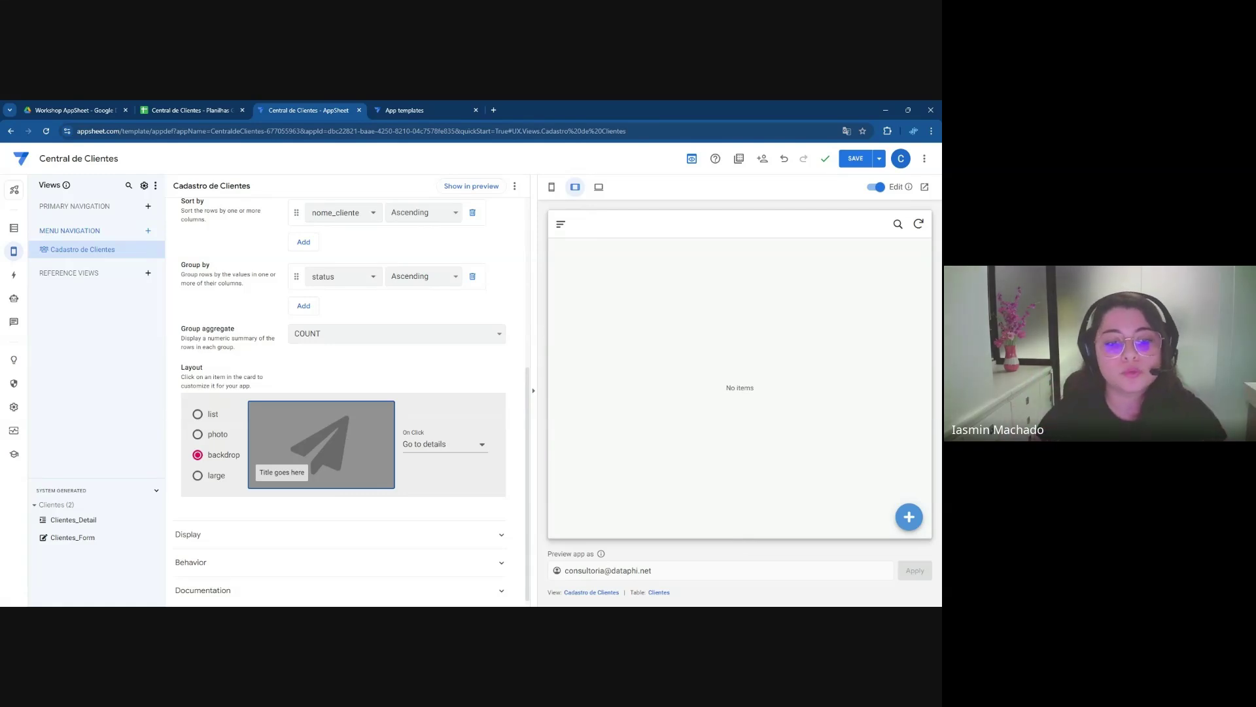
left_click(197, 476)
scroll(366, 500, "down", 2)
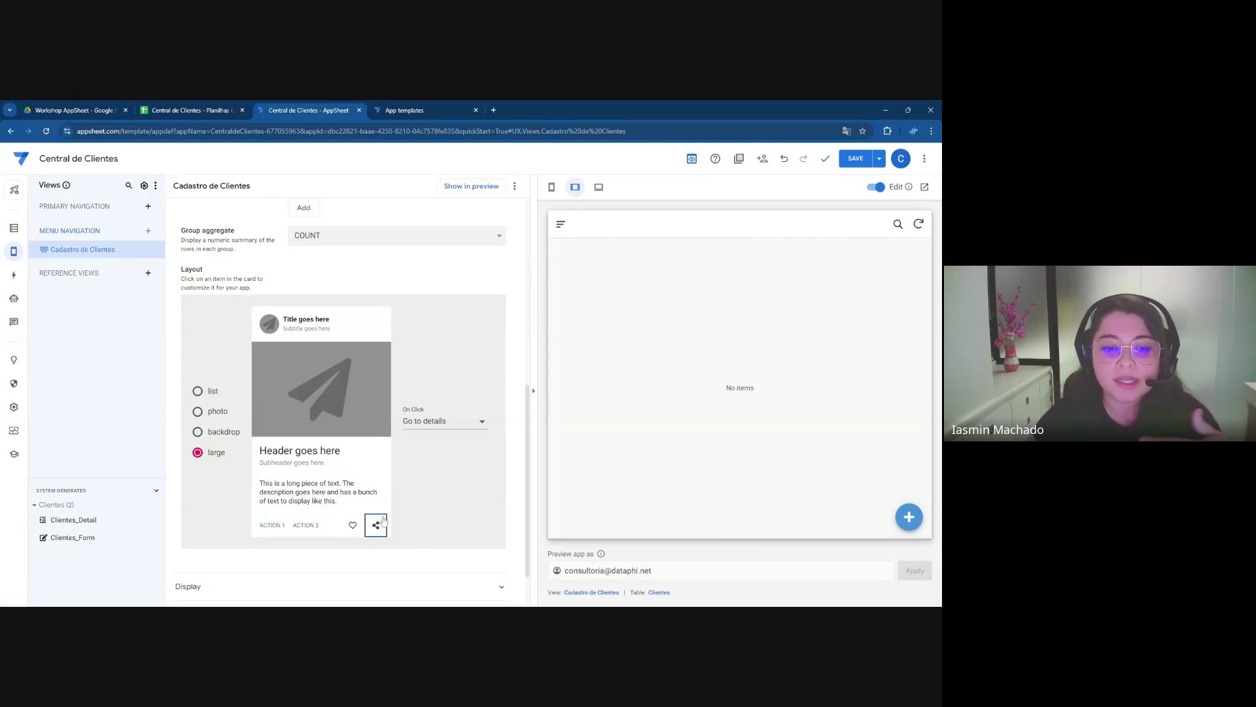
Switch the card layout to list and show nome_cliente as the card title
left_click(198, 392)
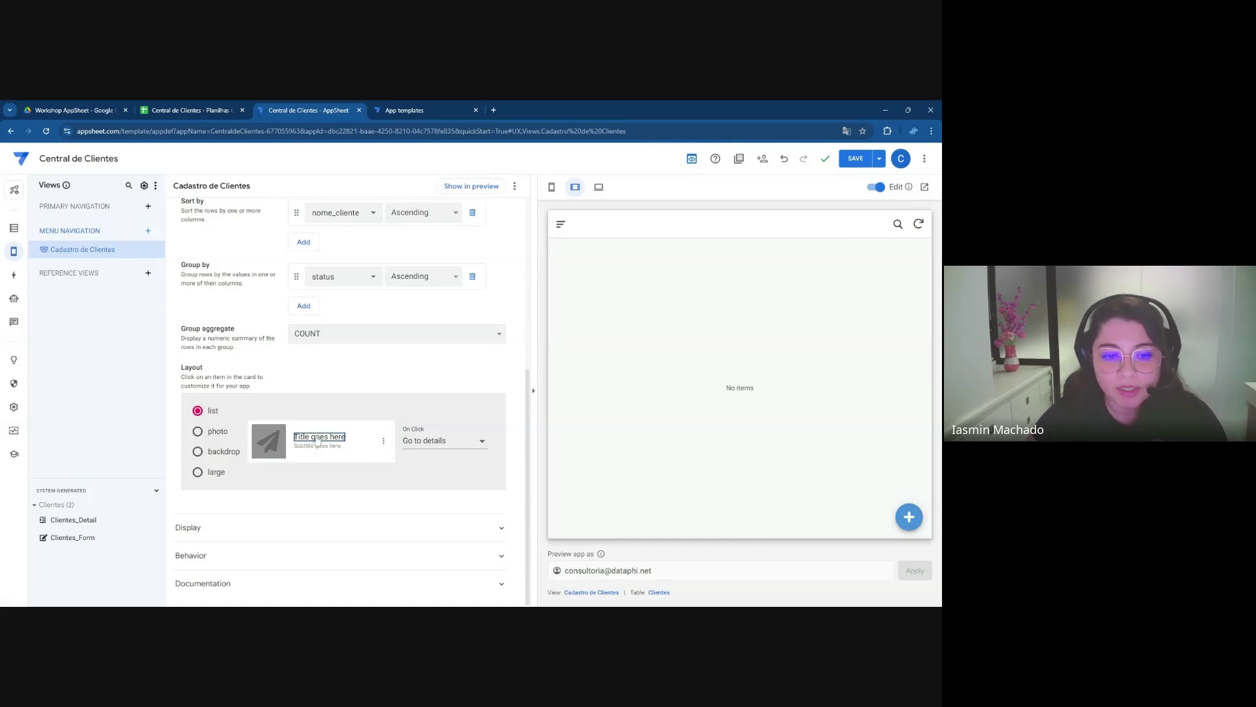
left_click(313, 443)
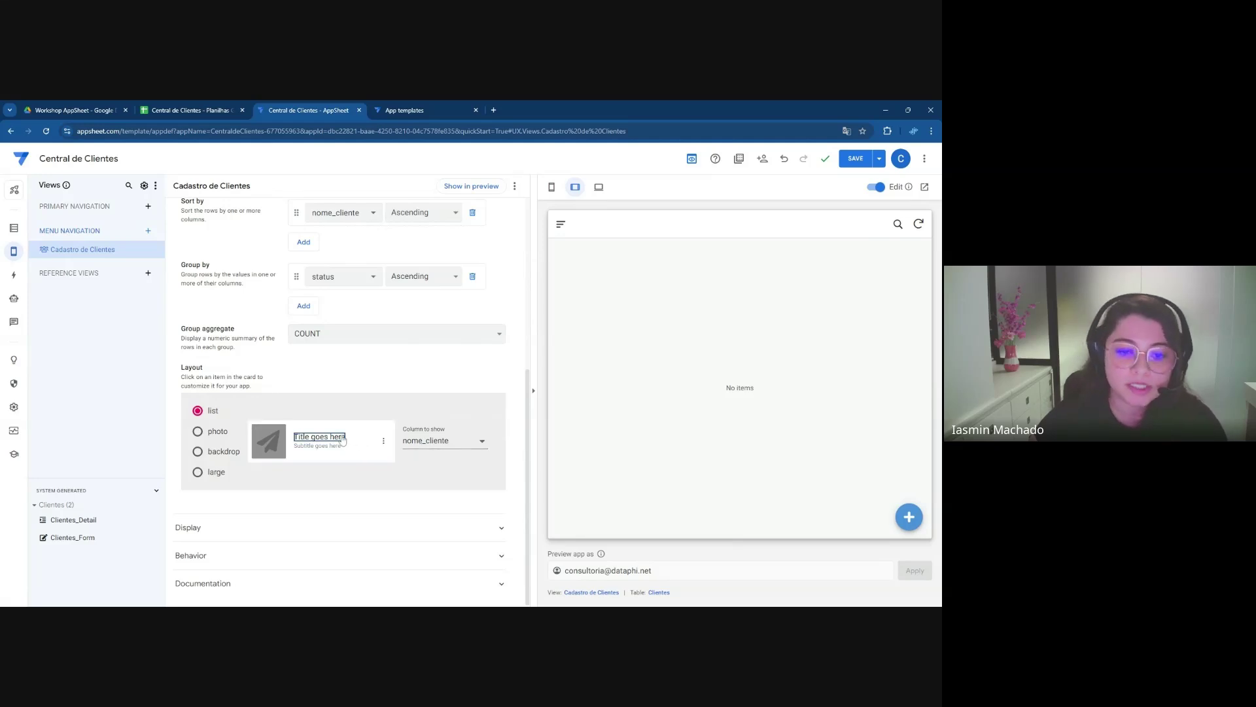
left_click(438, 444)
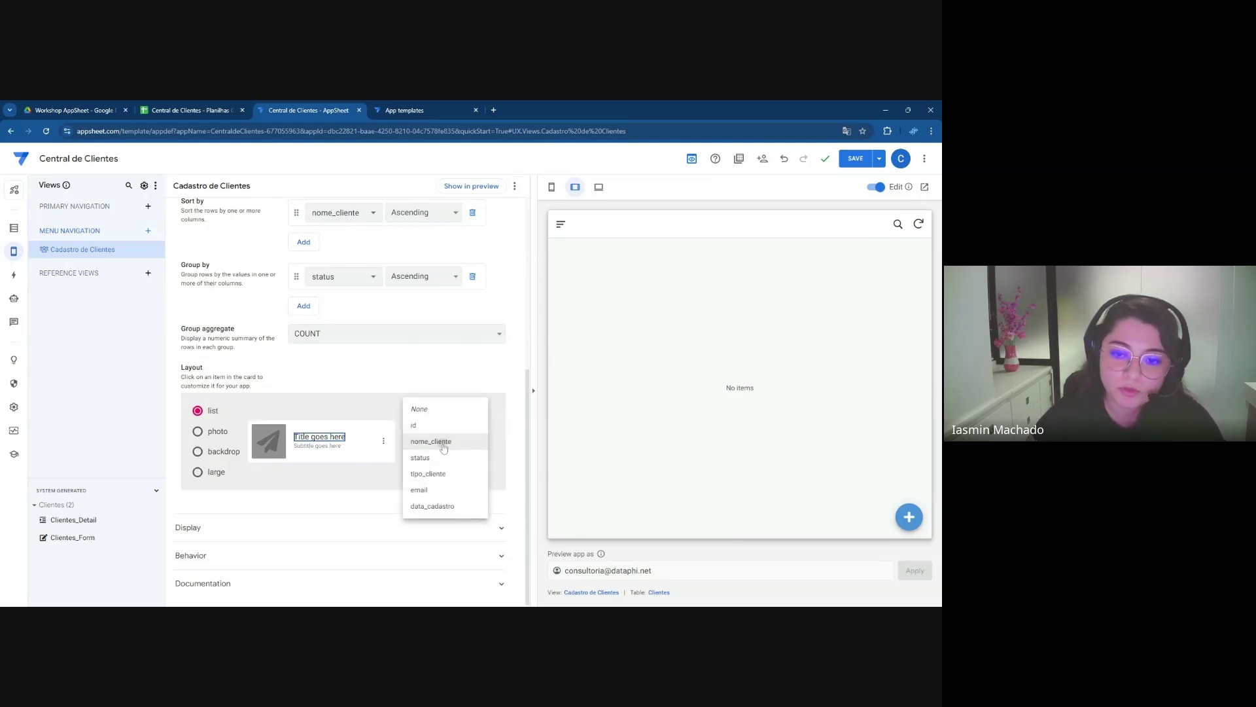
left_click(434, 441)
Show email as the card subtitle
left_click(331, 447)
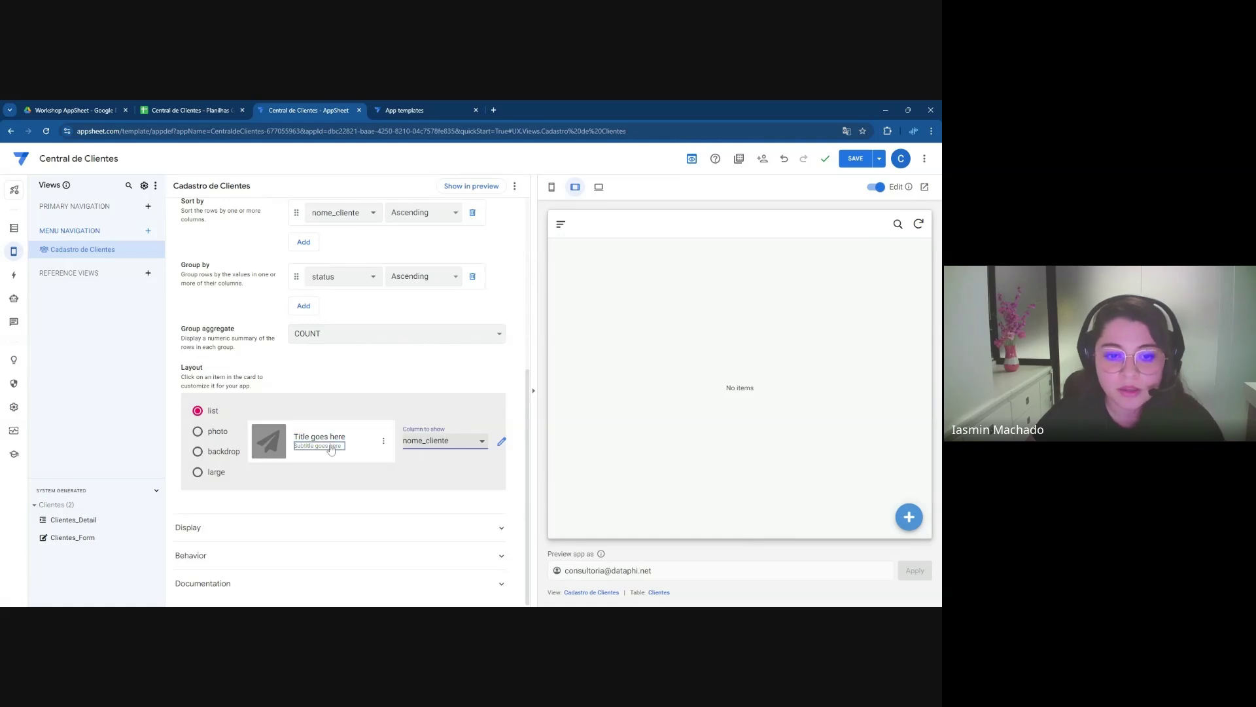
left_click(426, 444)
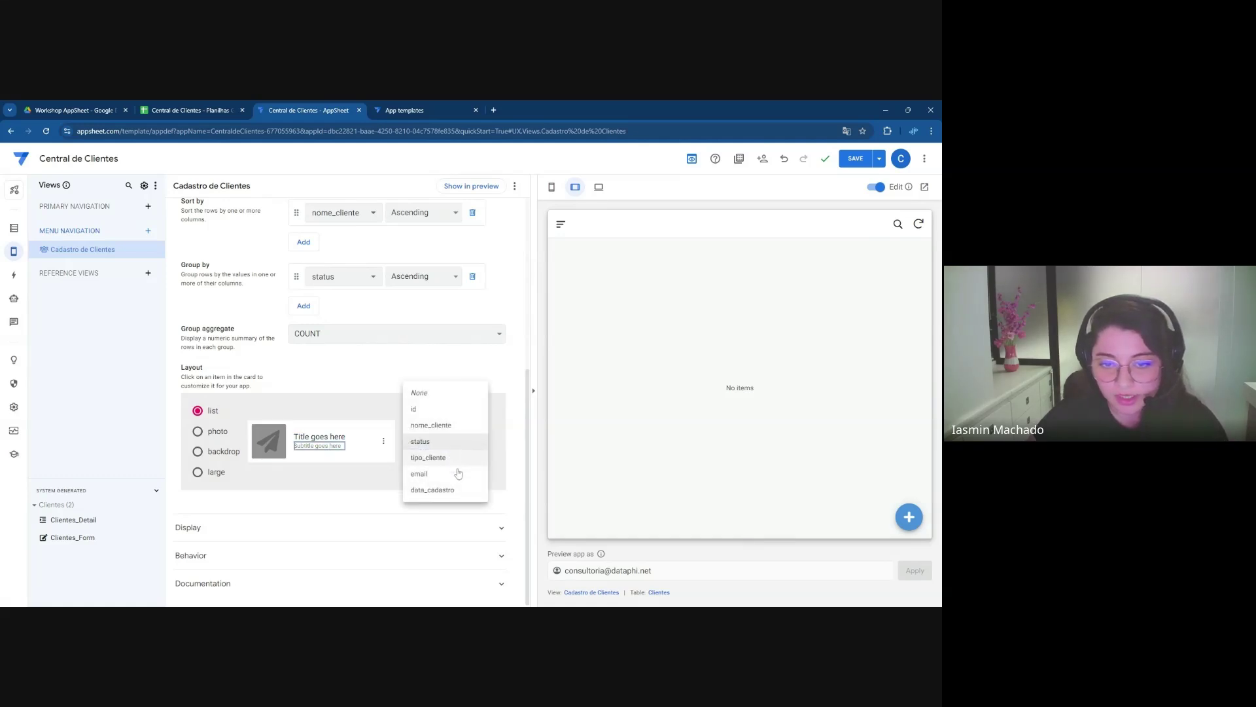
left_click(451, 474)
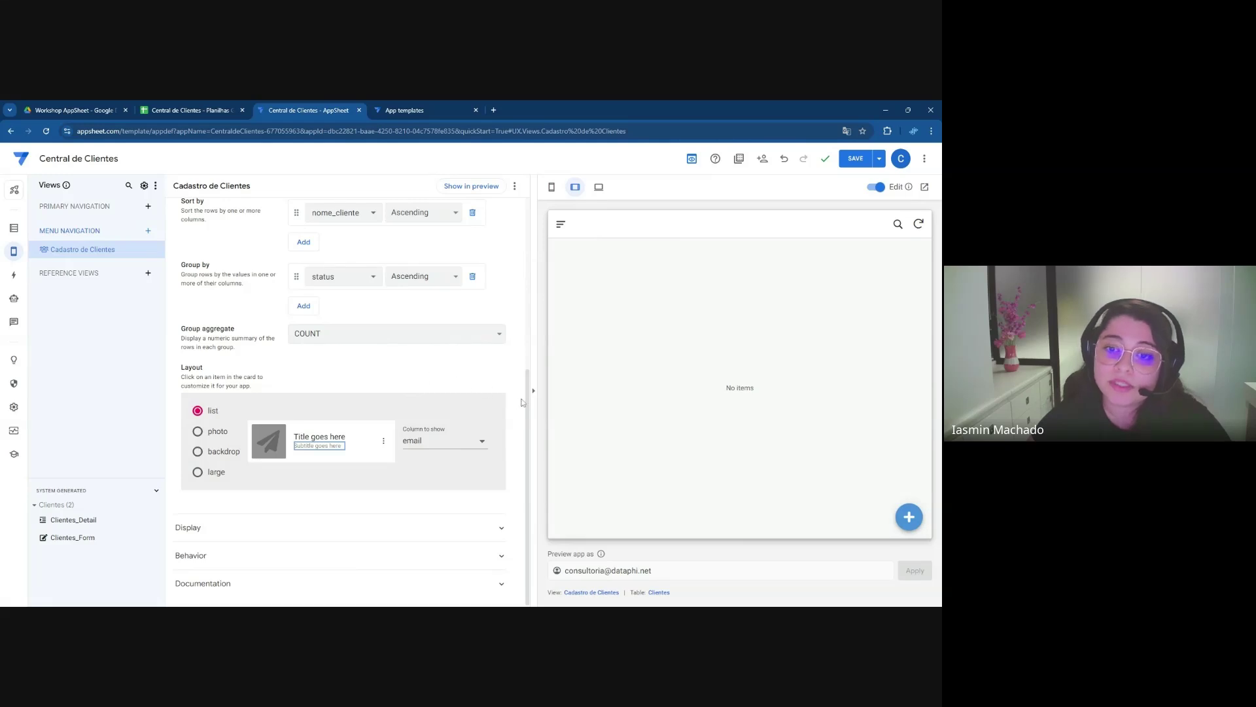
left_click_drag(530, 402, 536, 267)
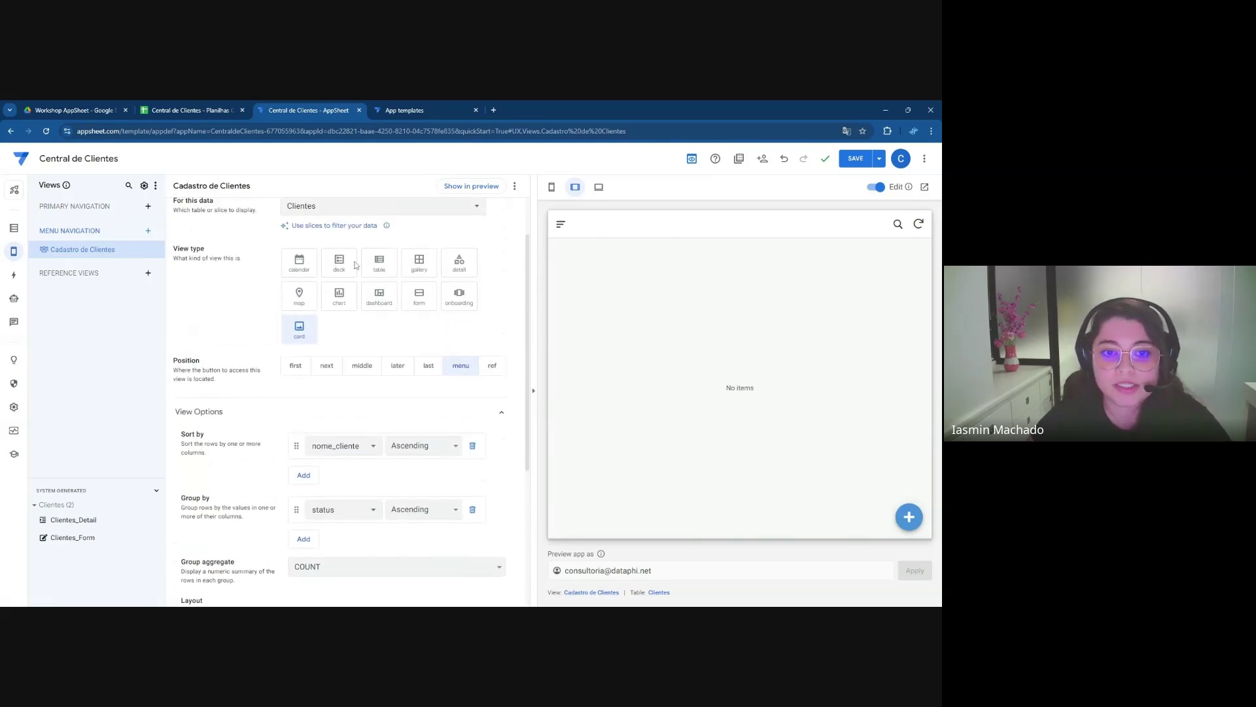
Save the Cadastro de Clientes view with its new layout, sort and grouping
scroll(353, 329, "down", 1)
scroll(352, 328, "down", 2)
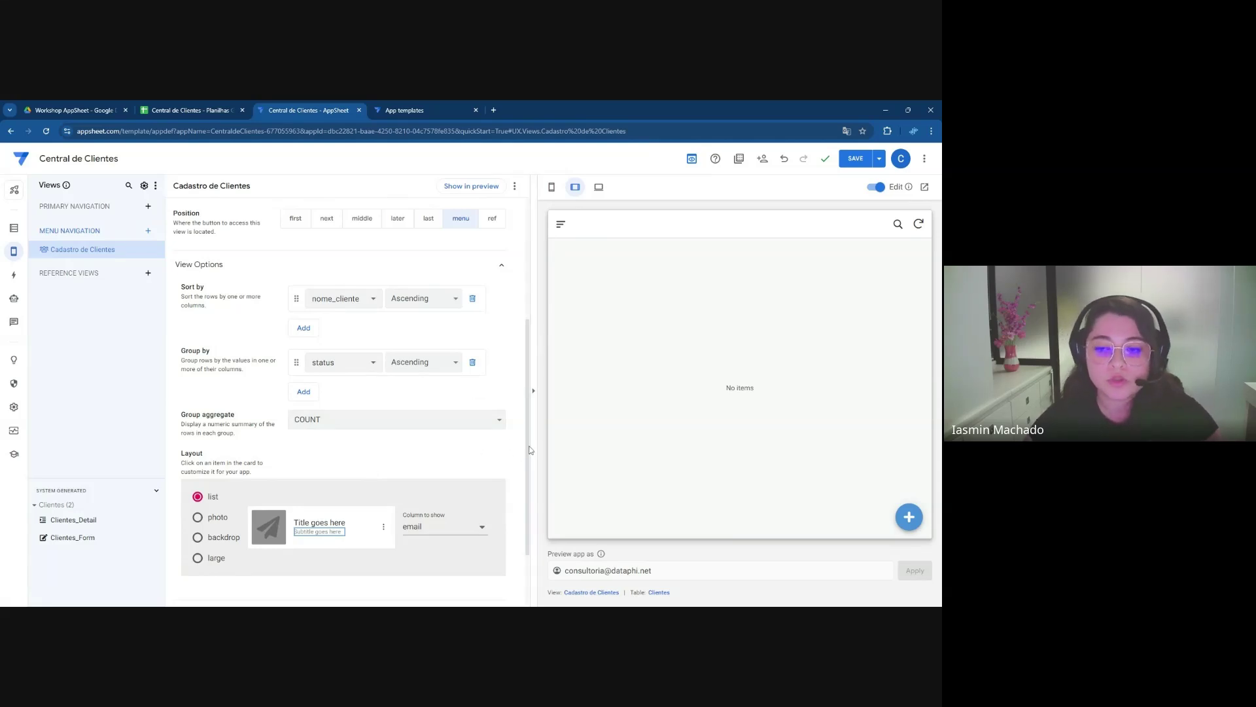
scroll(528, 445, "down", 1)
scroll(528, 442, "up", 2)
scroll(521, 380, "up", 2)
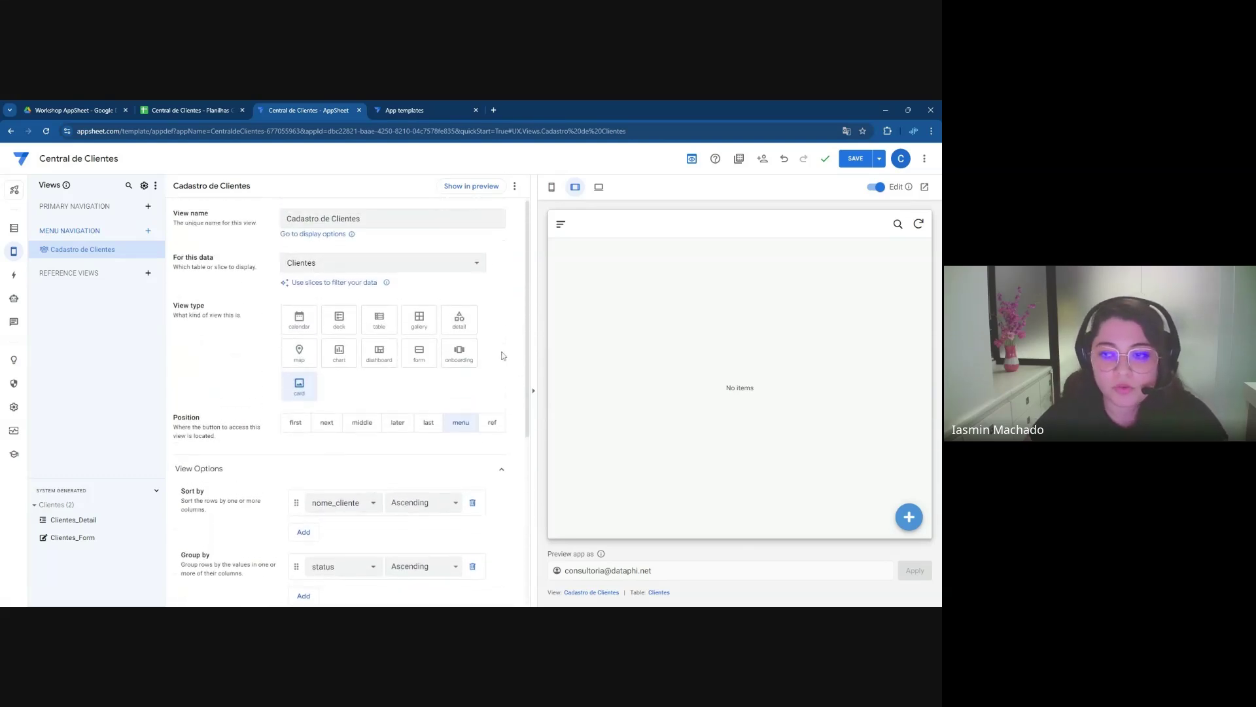
left_click(850, 165)
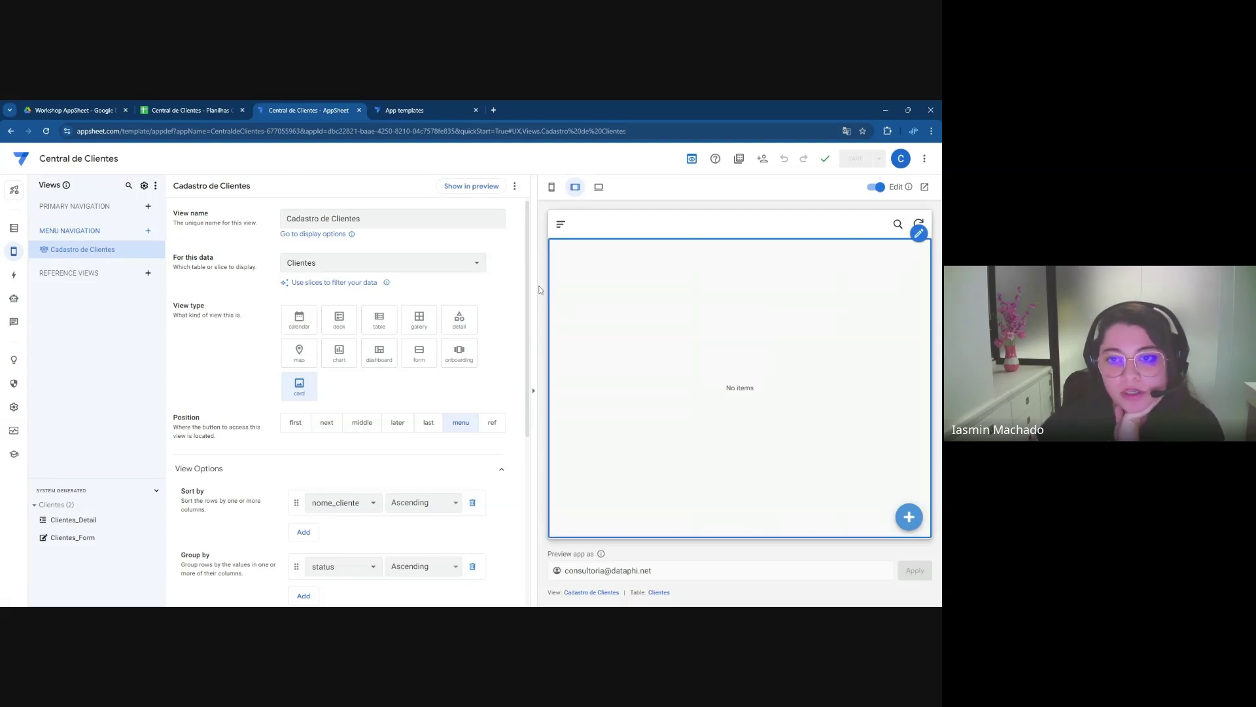
Return to the Clientes columns and open a new-client form in the Mobile preview
left_click(14, 229)
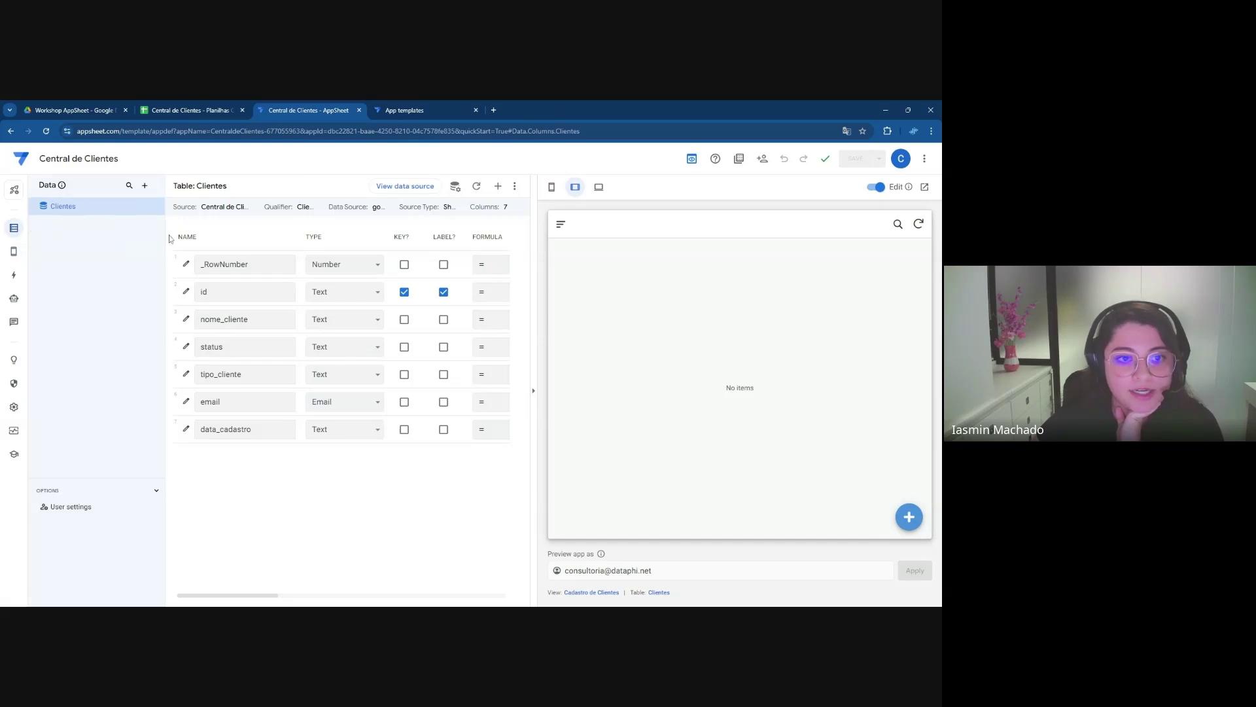
left_click(552, 188)
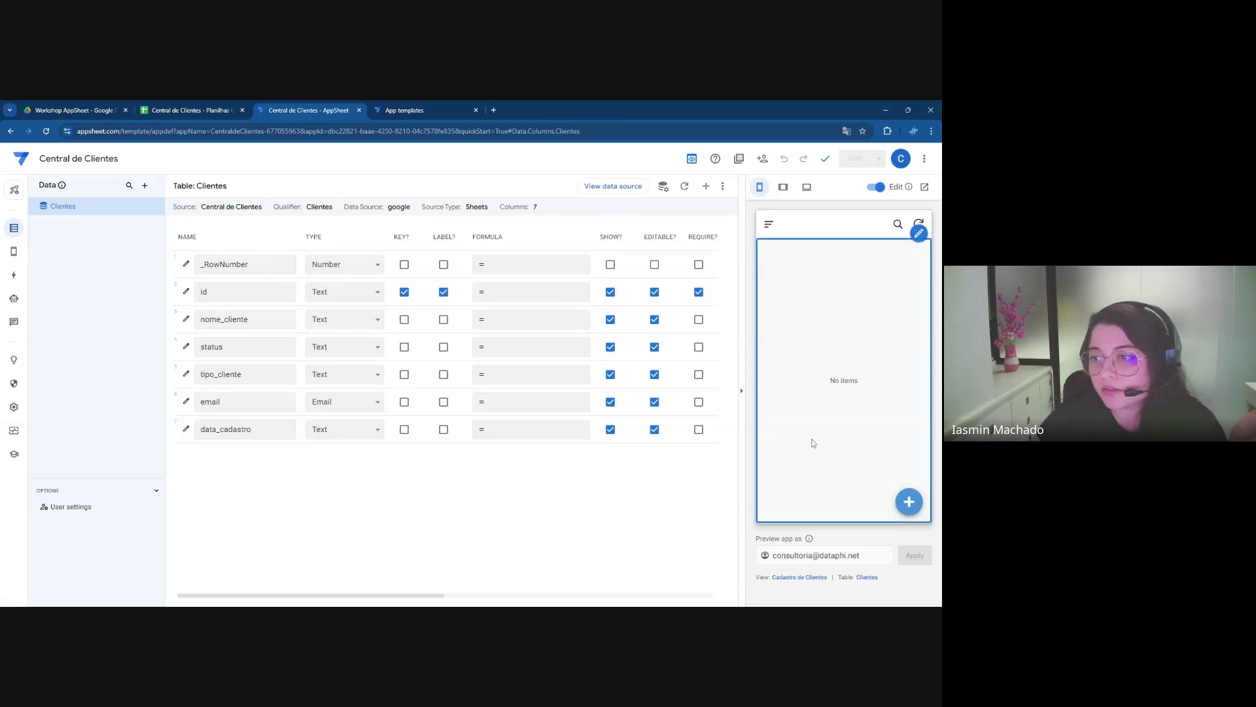
left_click(911, 503)
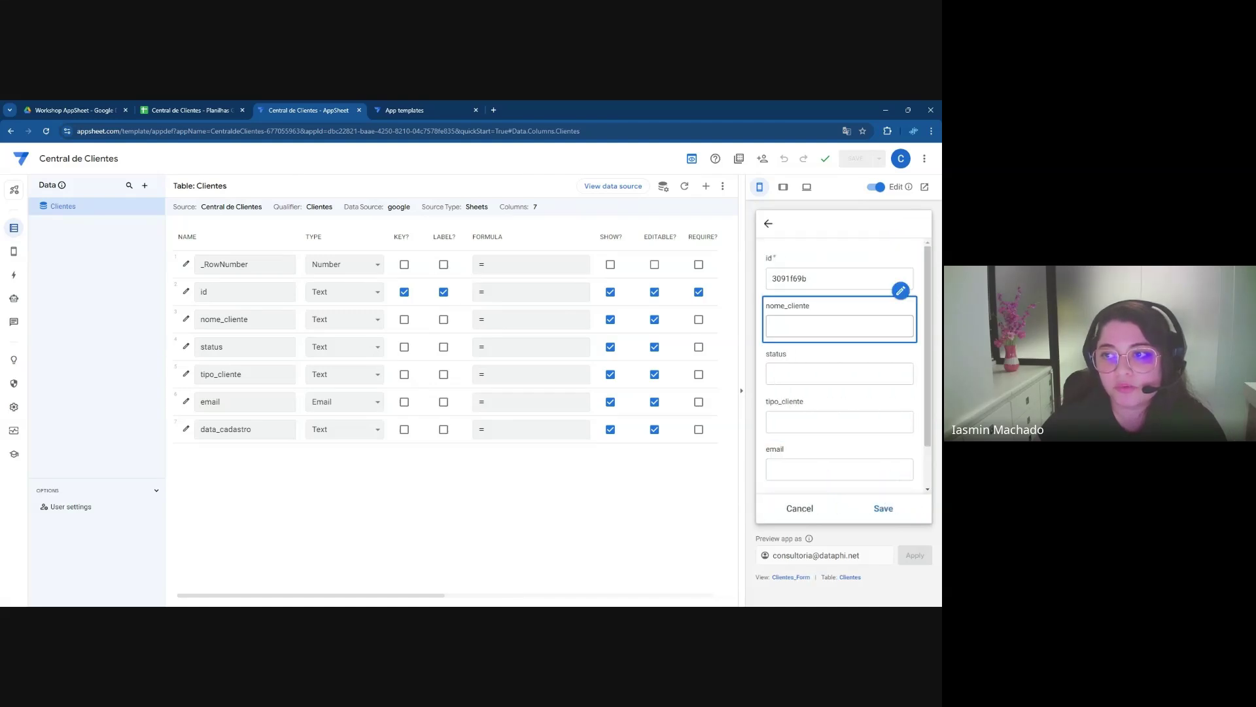
scroll(919, 308, "down", 2)
scroll(923, 309, "up", 2)
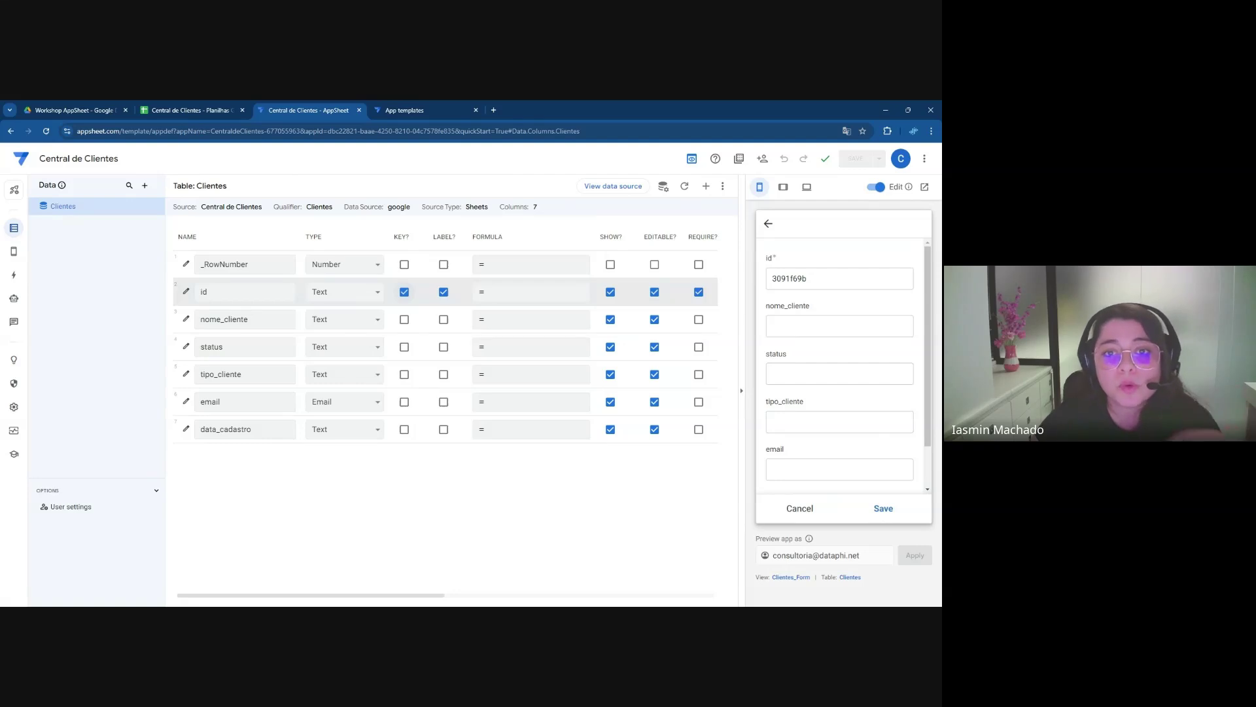
Mark nome_cliente and status as KEY? and save, generating the _ComputedKey column
left_click(404, 319)
left_click(405, 347)
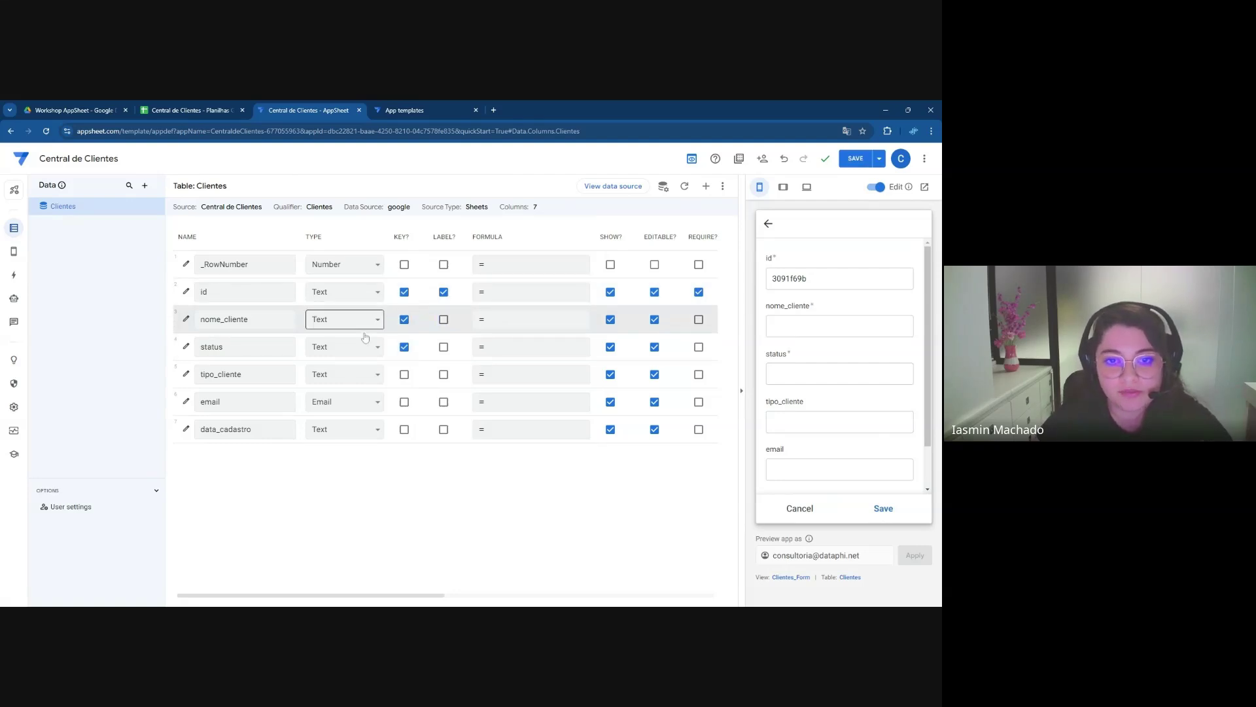
left_click(855, 159)
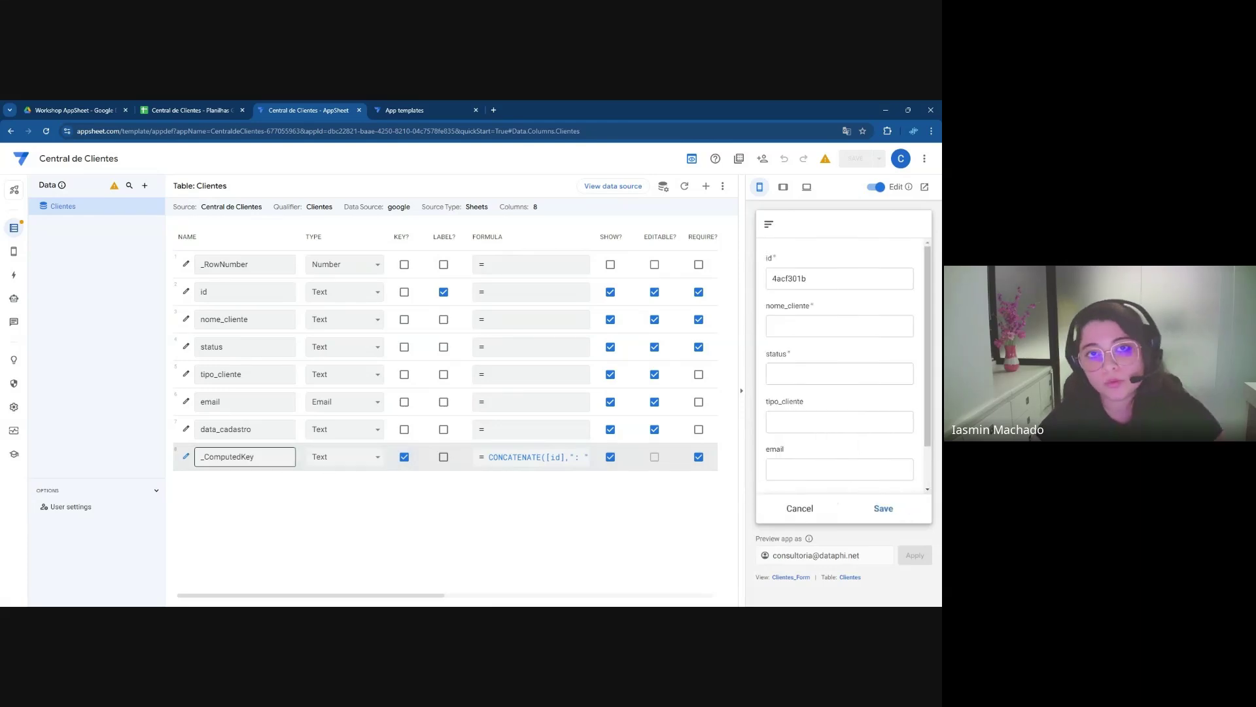
left_click(335, 487)
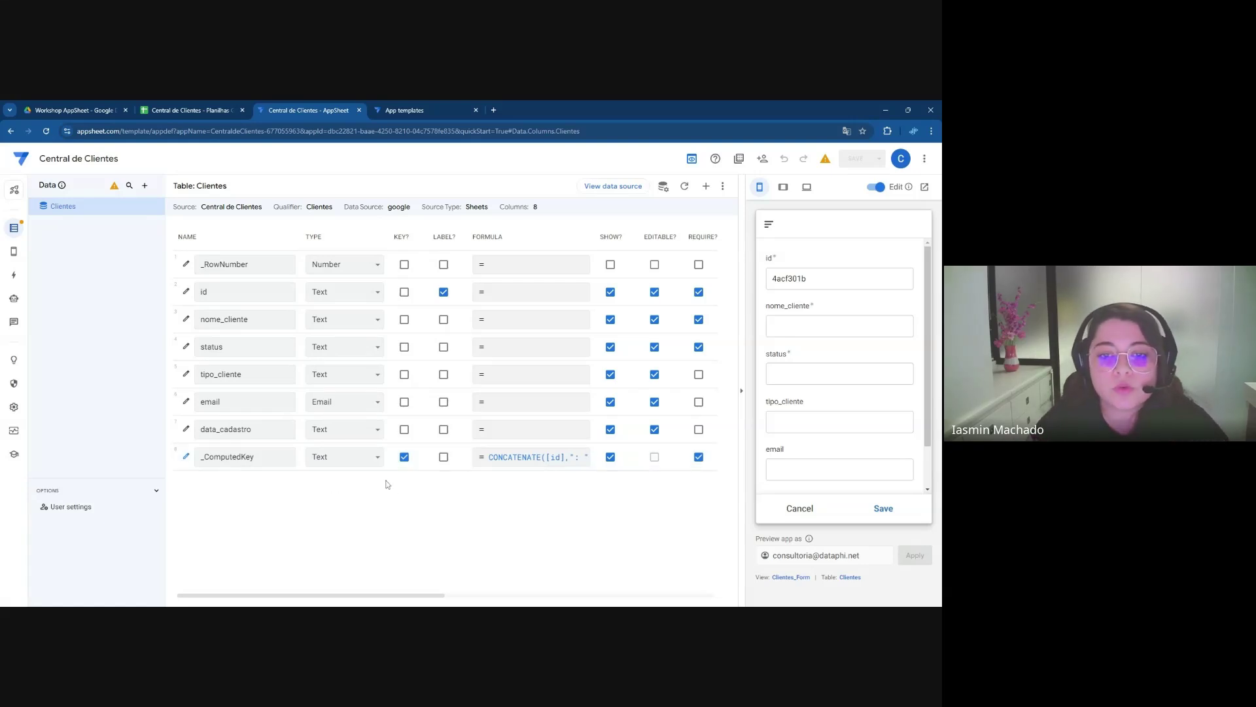
left_click(245, 456)
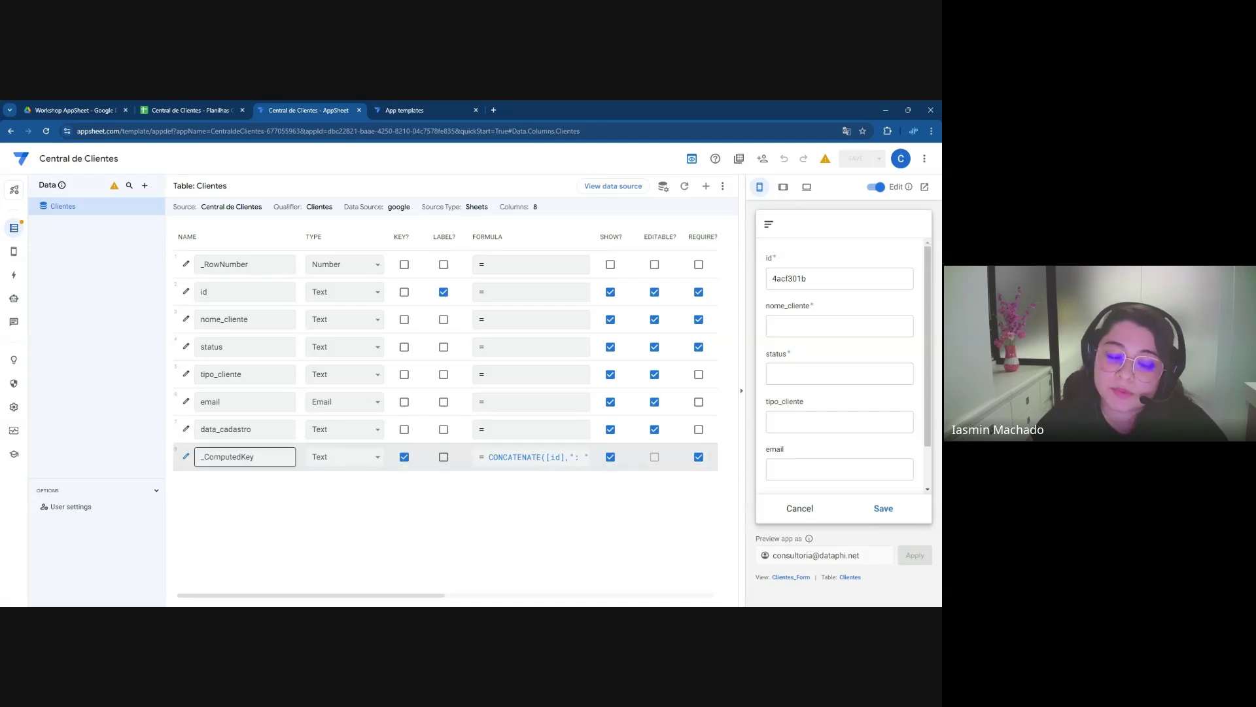
Delete the _ComputedKey virtual column and make id the Clientes key again
left_click(187, 456)
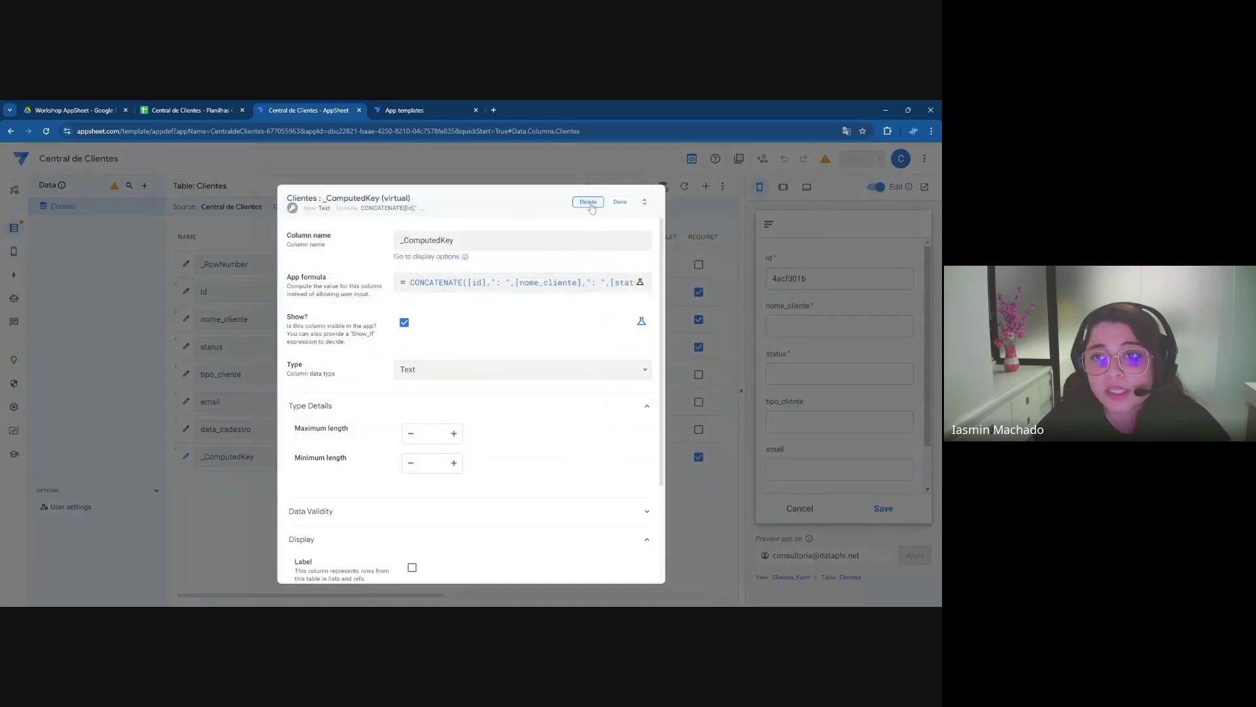
left_click(588, 201)
left_click(404, 293)
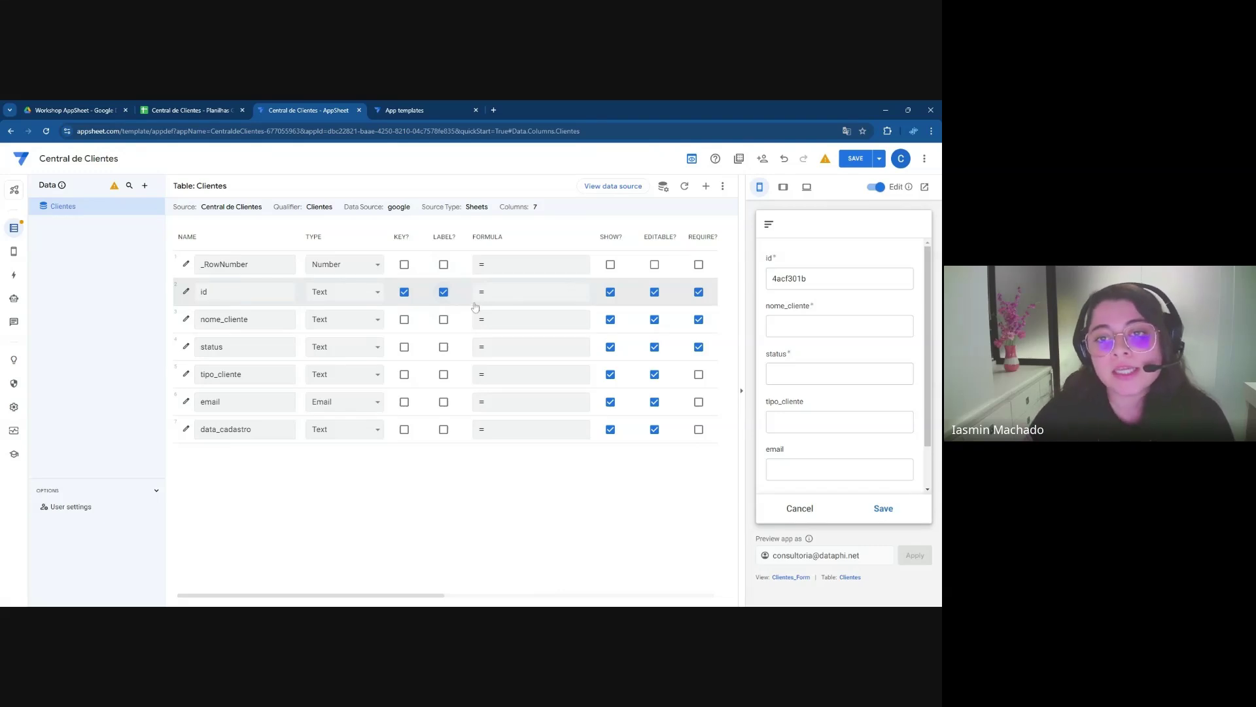
left_click(263, 299)
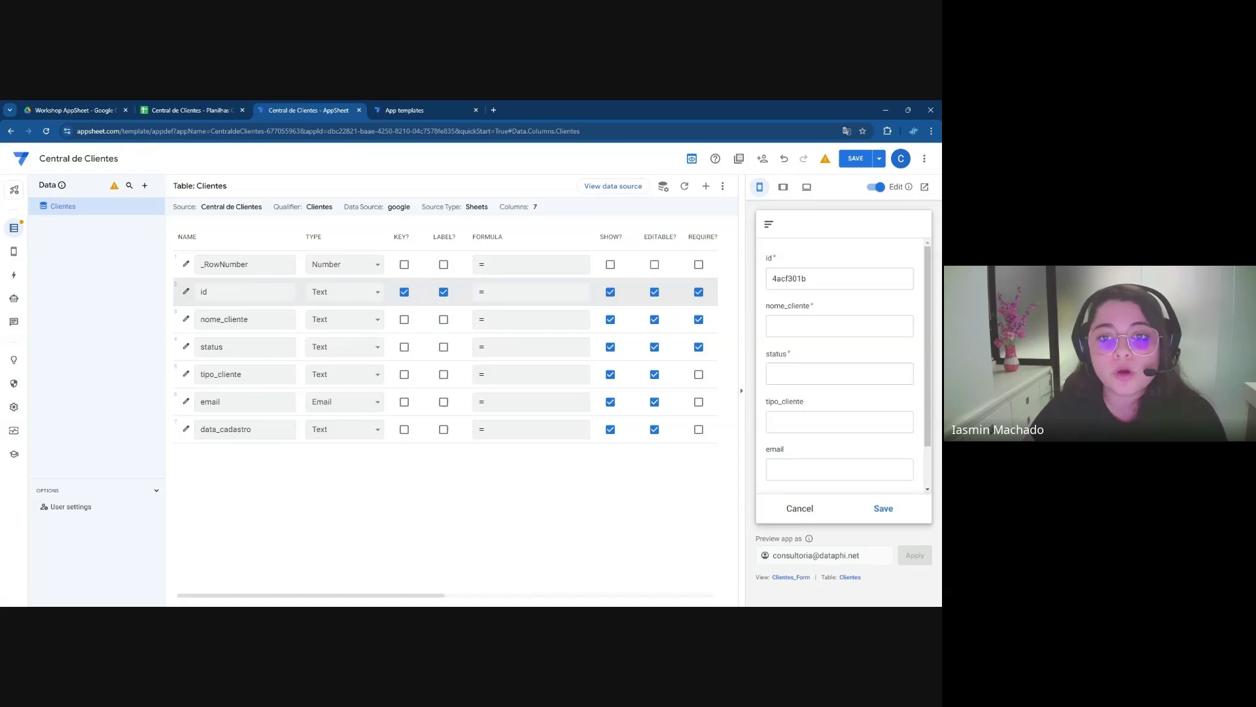
Move the LABEL? flag from id to nome_cliente
left_click(443, 292)
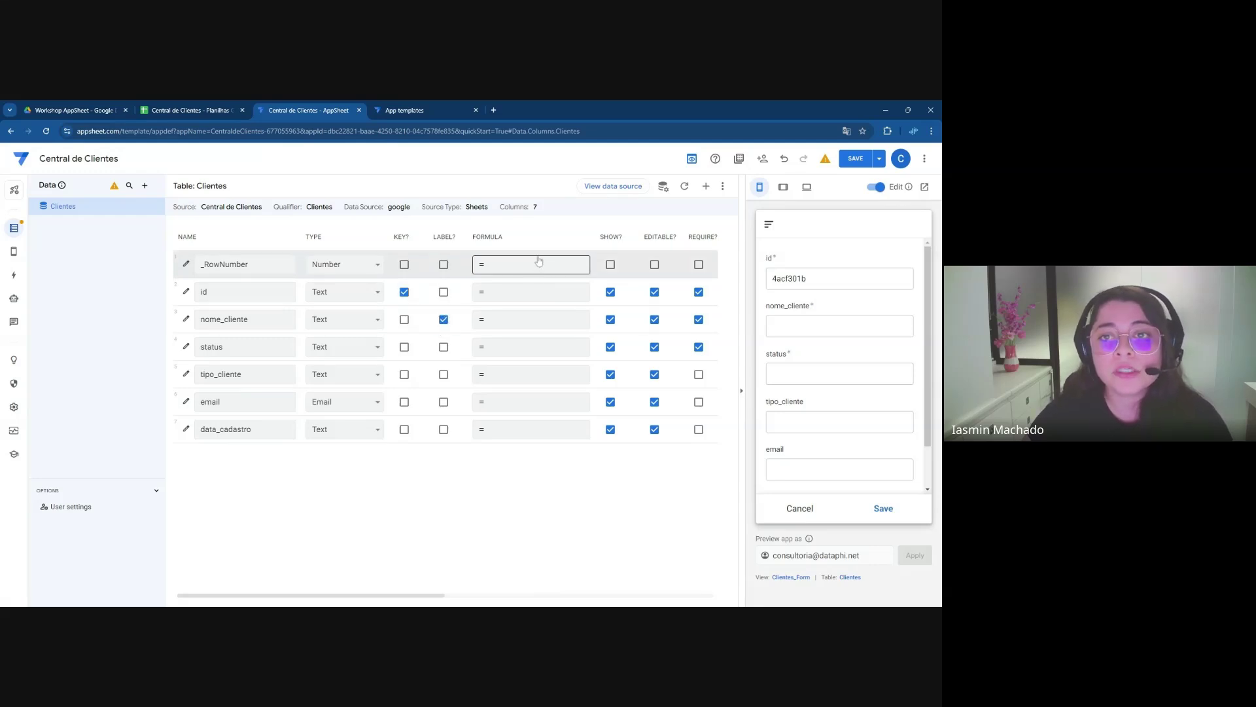
left_click(493, 270)
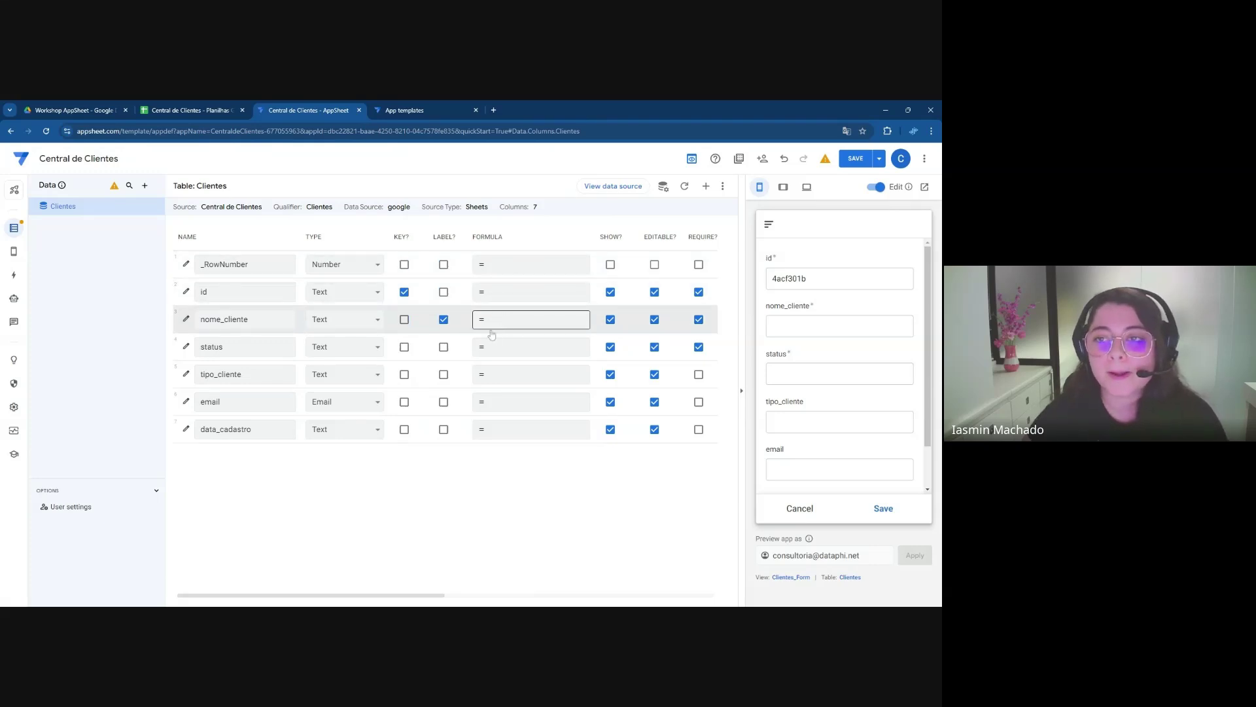
Demonstrate SHOW? and EDITABLE? by toggling them off and back on for id
left_click_drag(420, 596, 435, 601)
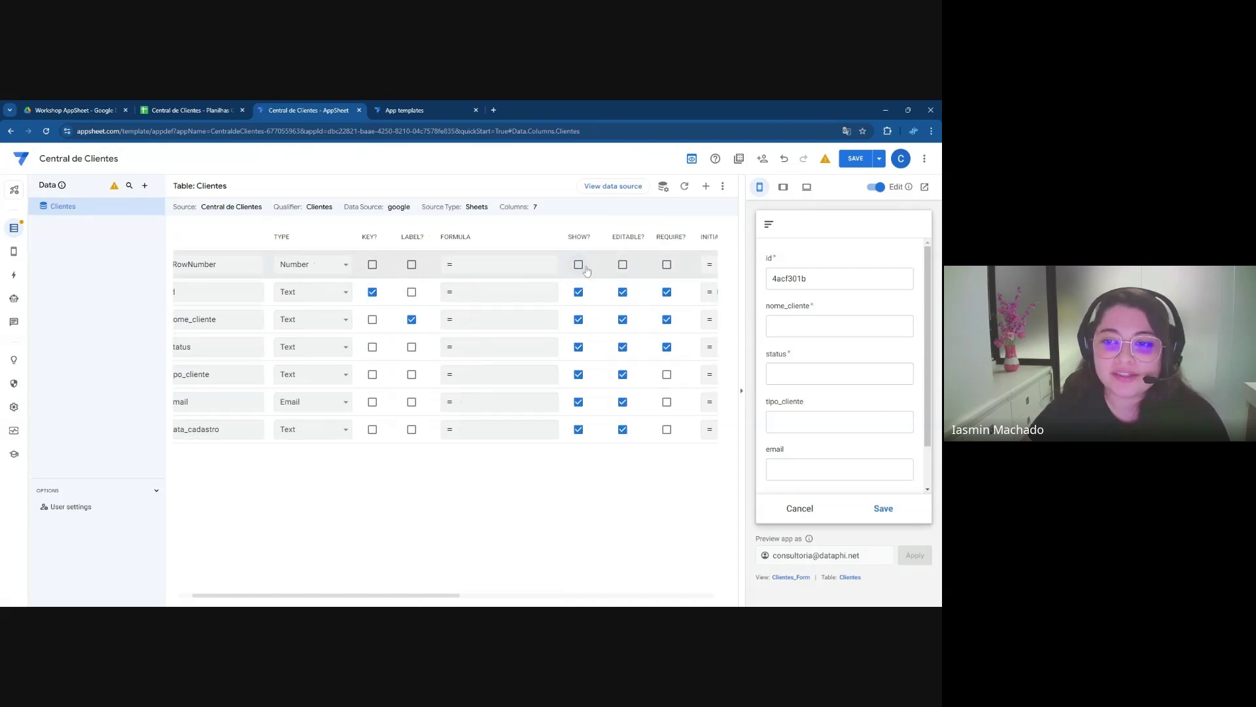
left_click_drag(591, 237, 567, 236)
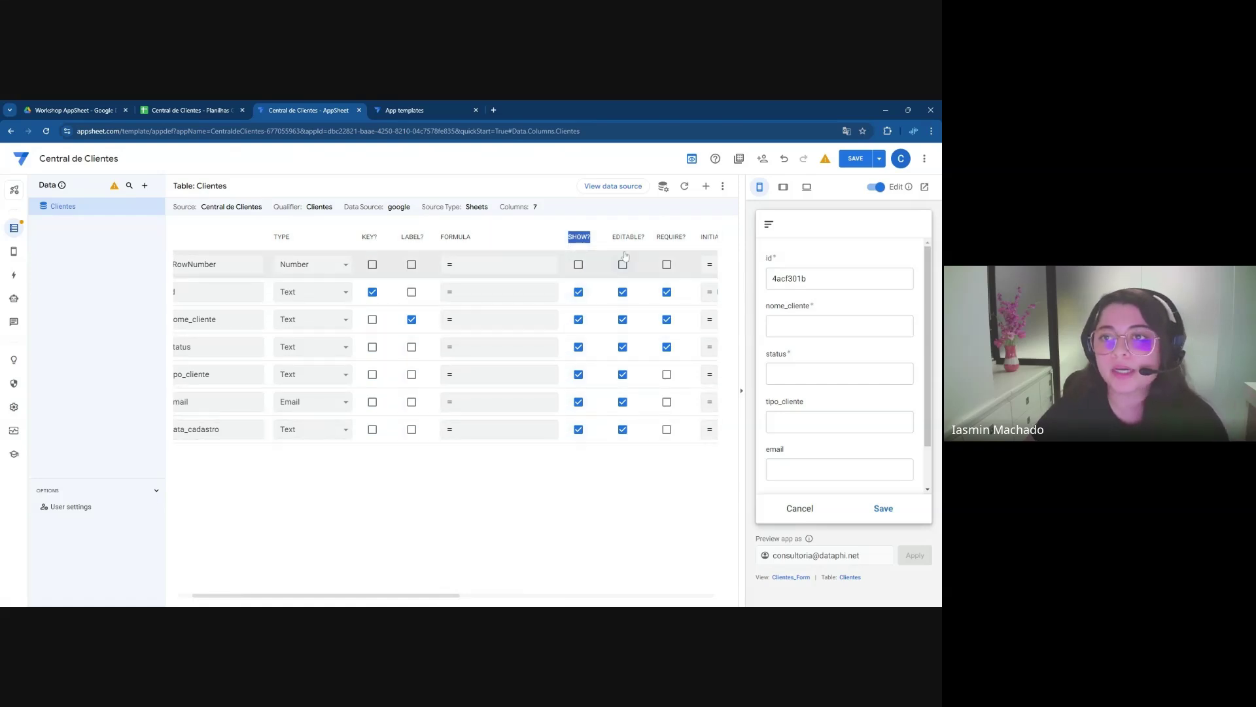
left_click_drag(654, 237, 617, 247)
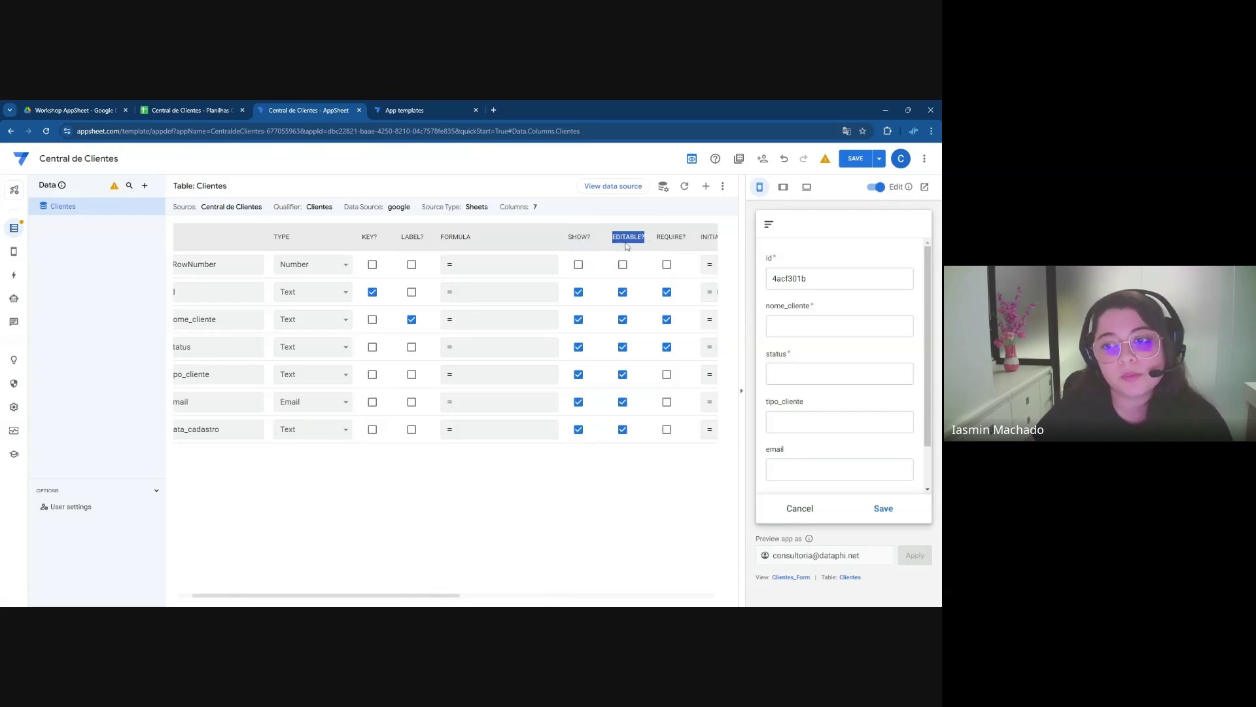
left_click(623, 293)
double_click(803, 279)
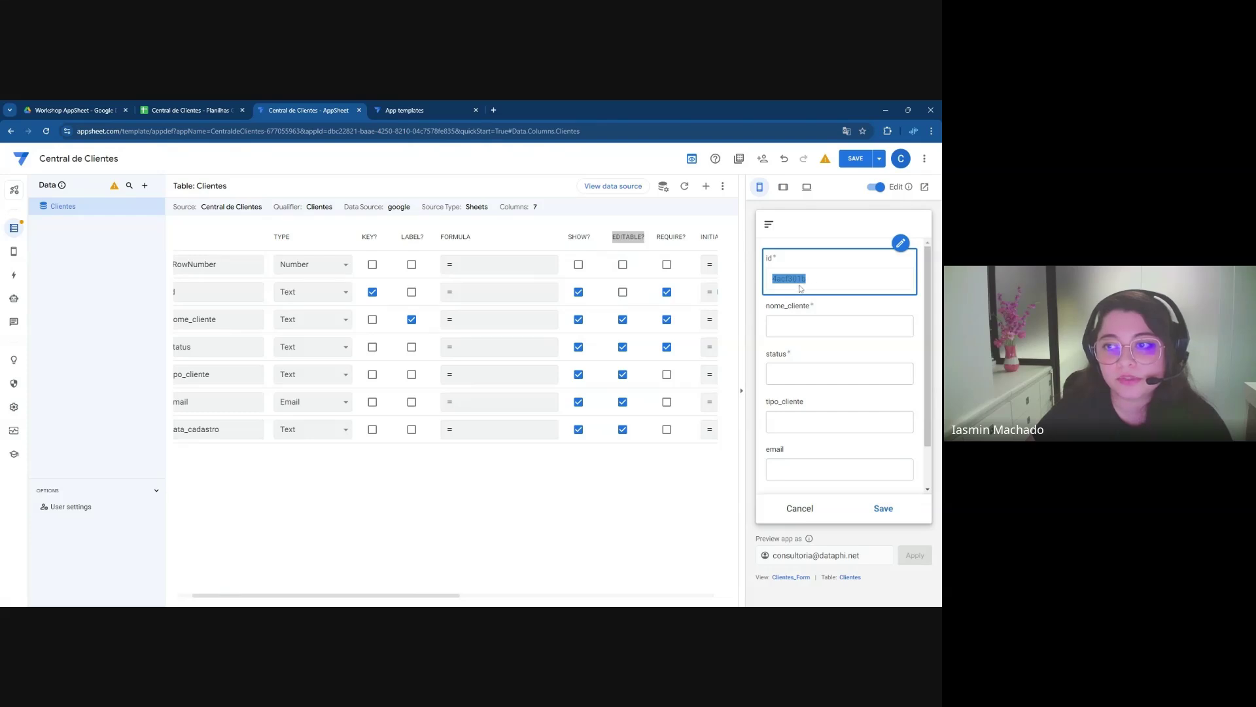
left_click(580, 293)
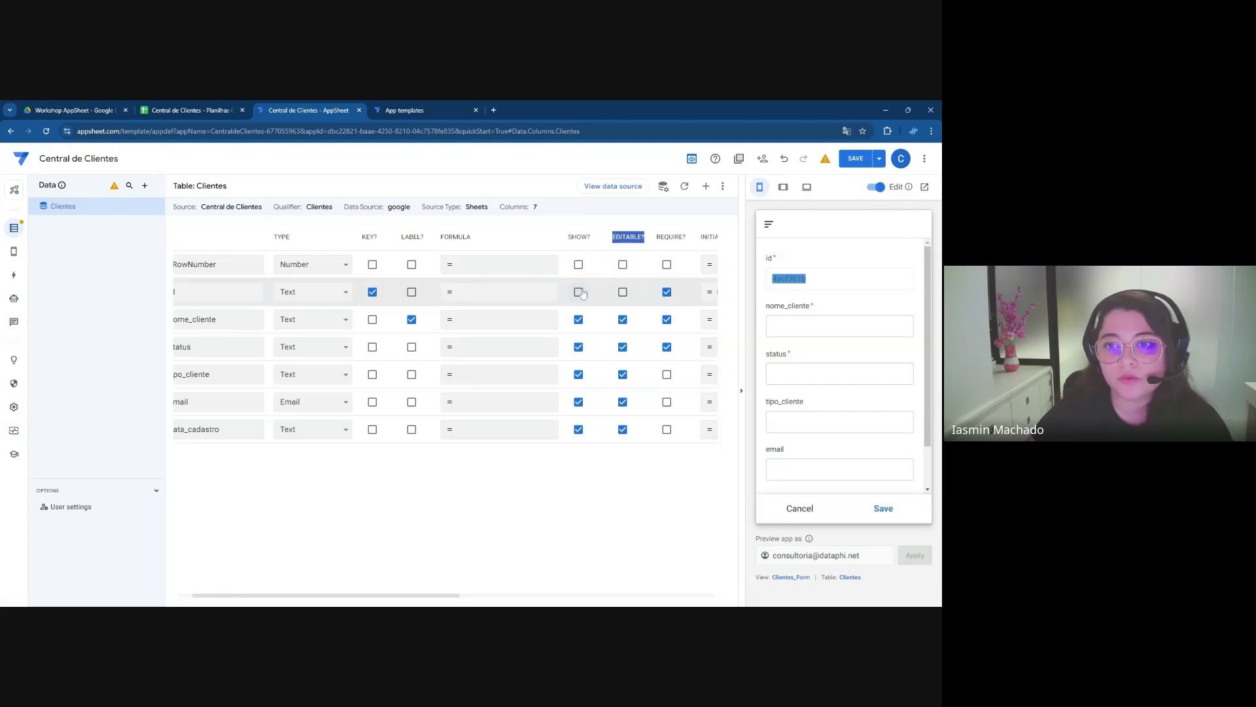
left_click(582, 294)
left_click(582, 295)
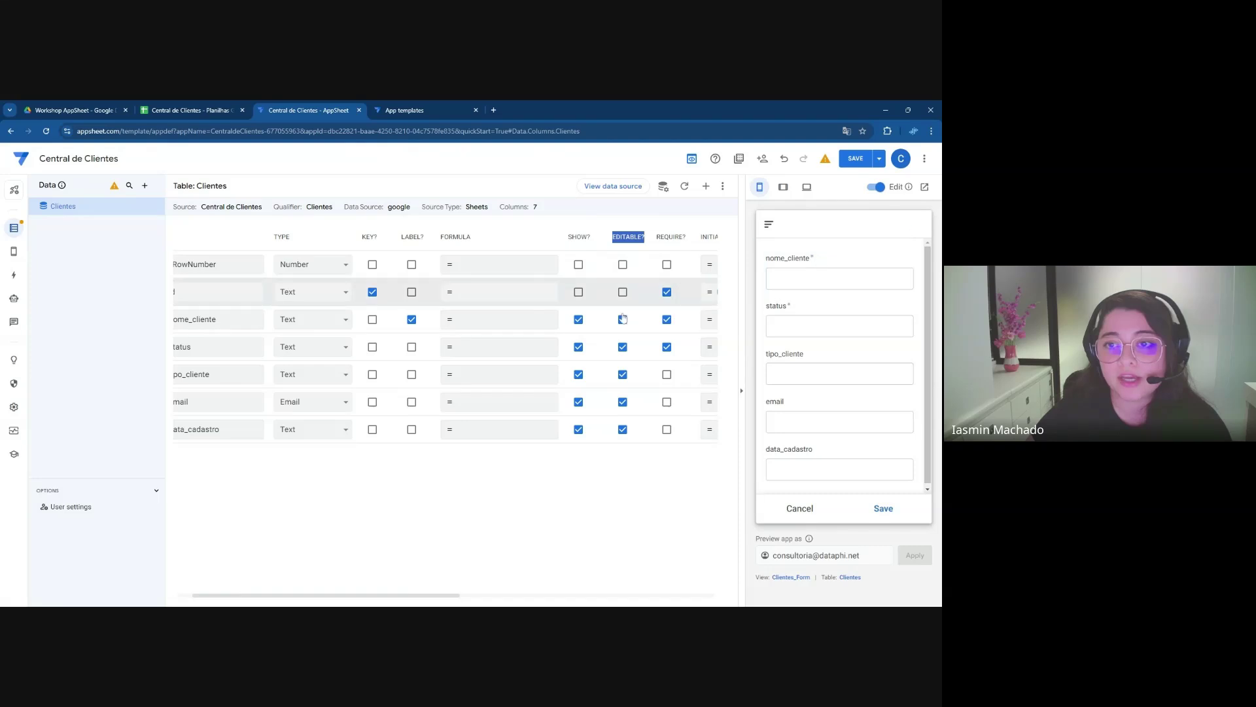
left_click(579, 293)
left_click(623, 293)
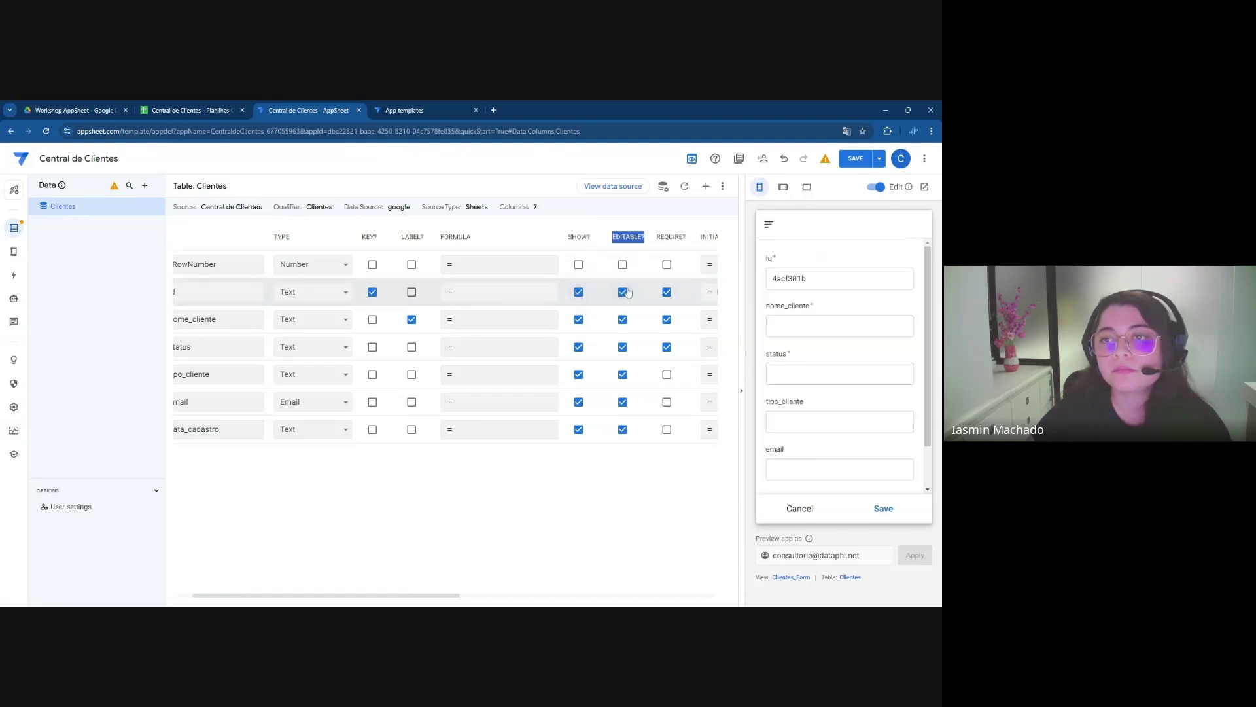
Make tipo_cliente, email and data_cadastro required via REQUIRE?
double_click(665, 239)
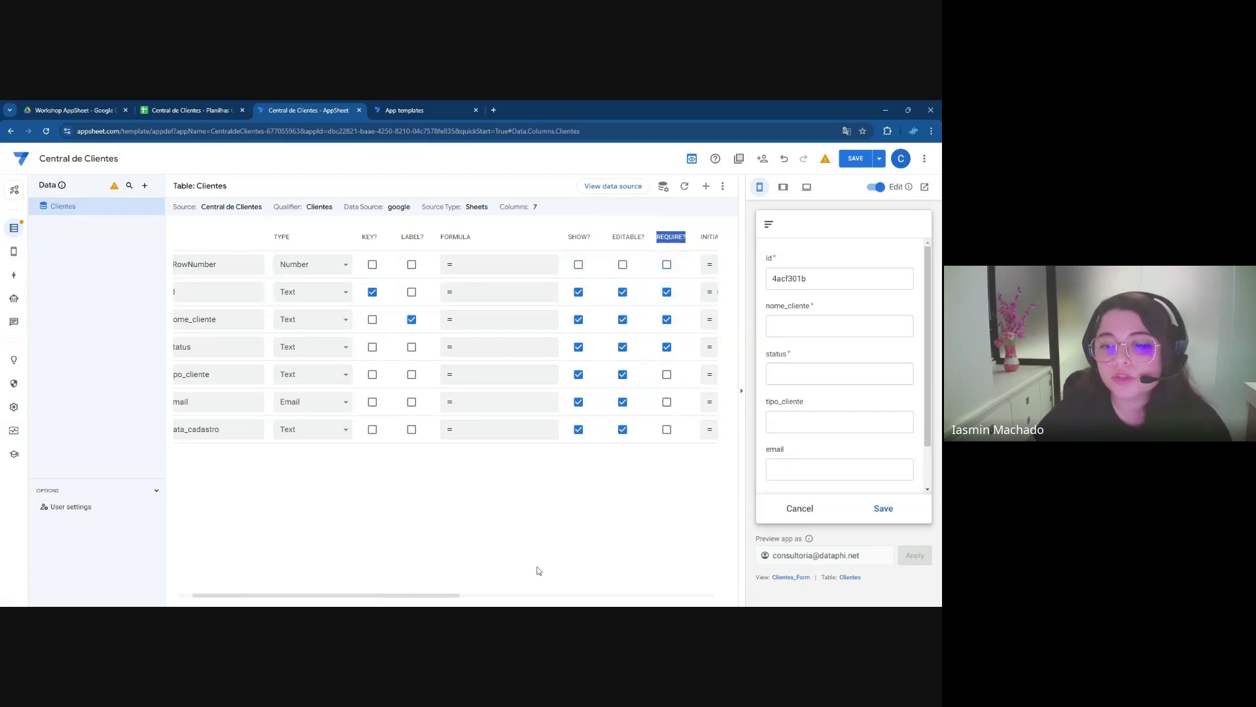
left_click_drag(458, 597, 442, 597)
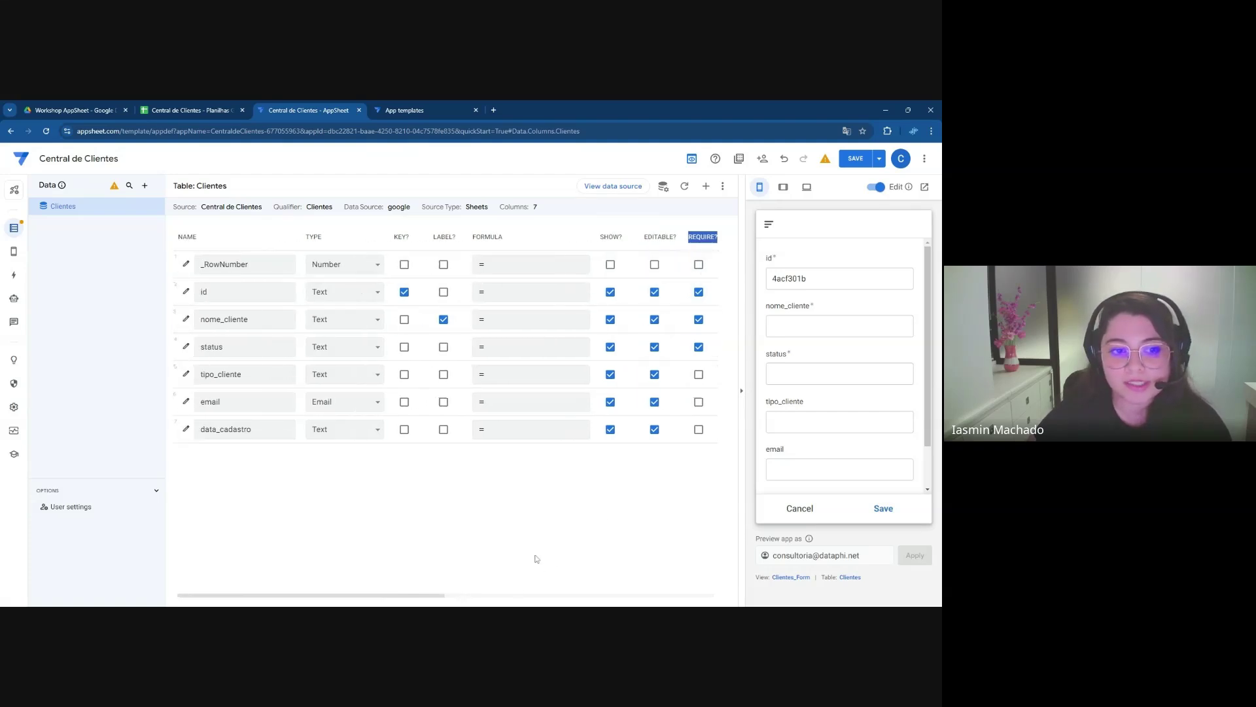
left_click(699, 374)
left_click(699, 401)
left_click(698, 430)
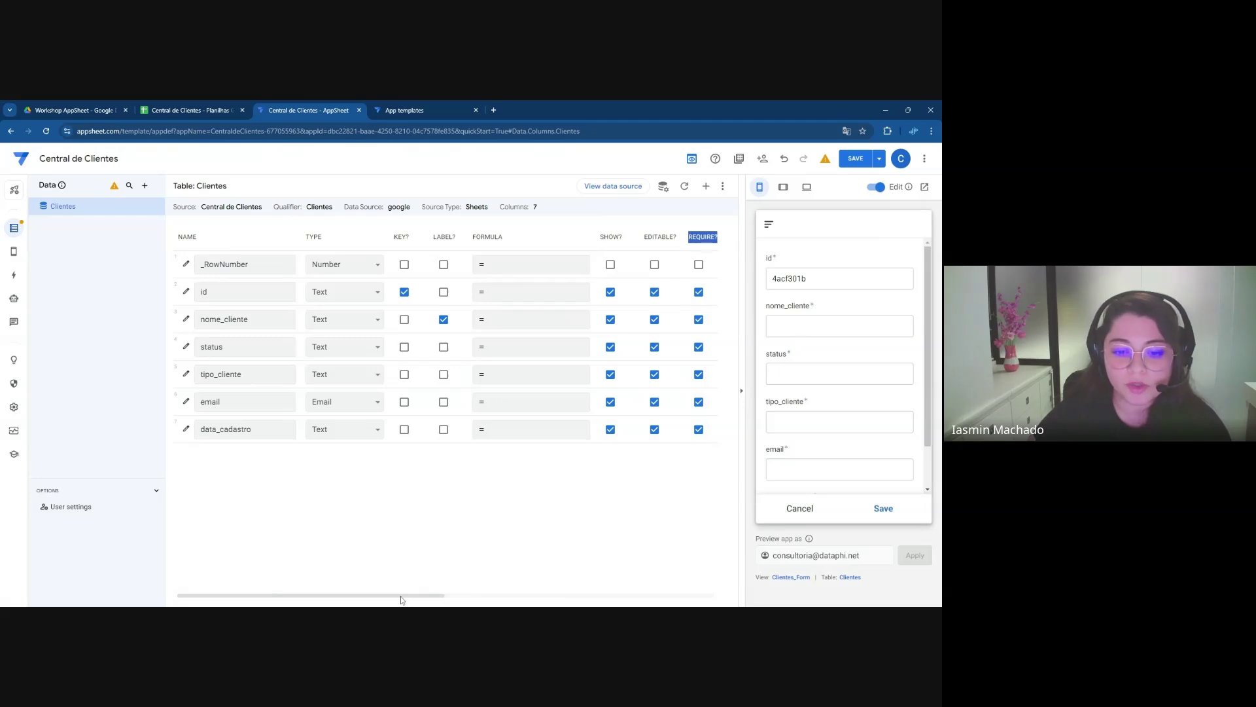
left_click_drag(399, 599, 539, 569)
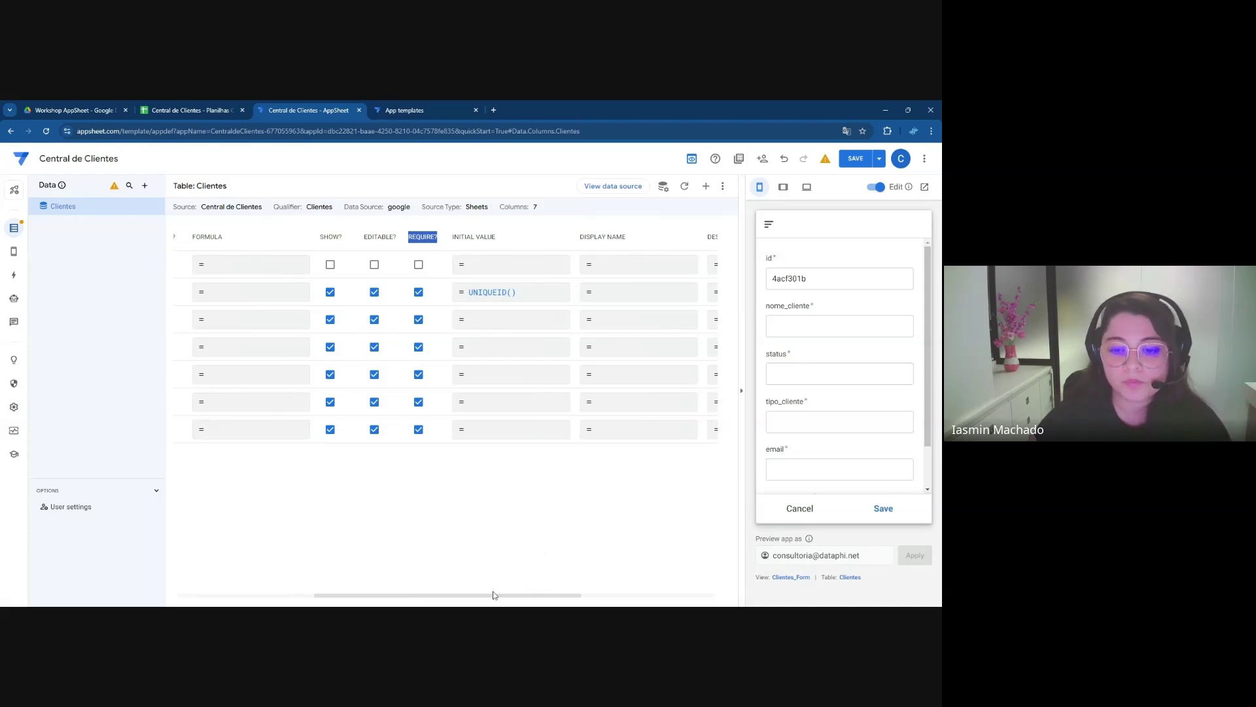
left_click_drag(494, 598, 525, 597)
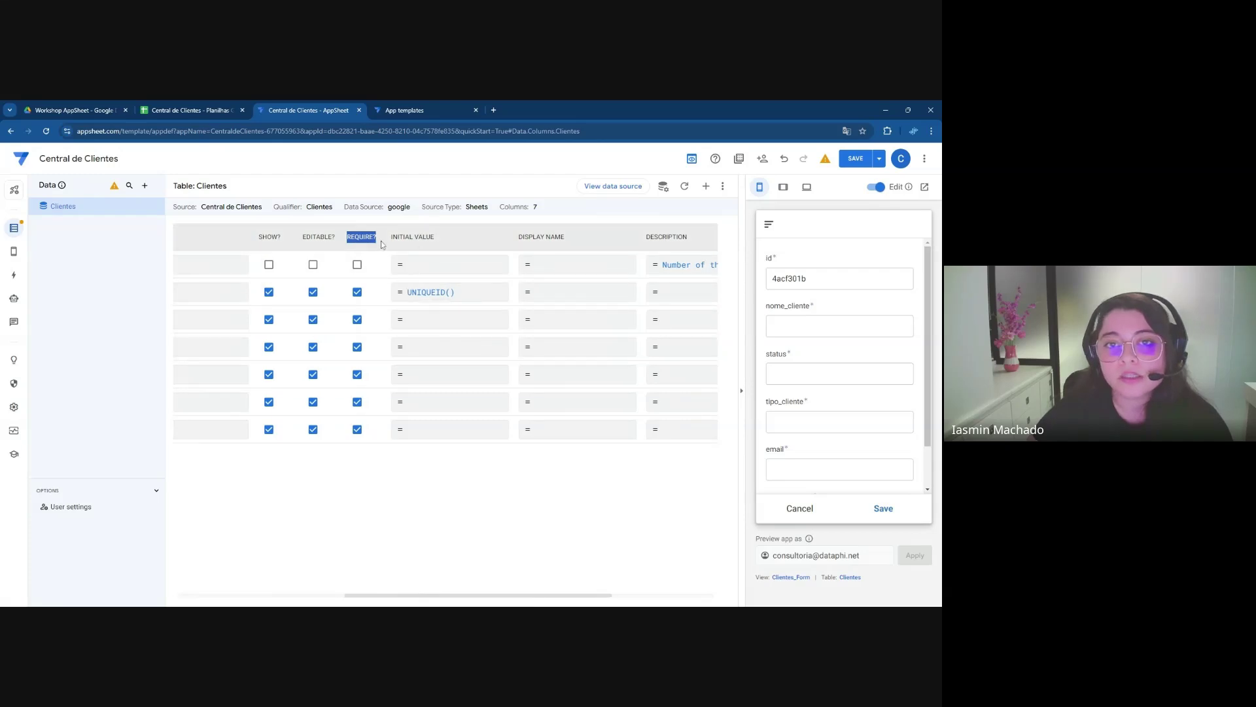
left_click_drag(439, 240, 391, 237)
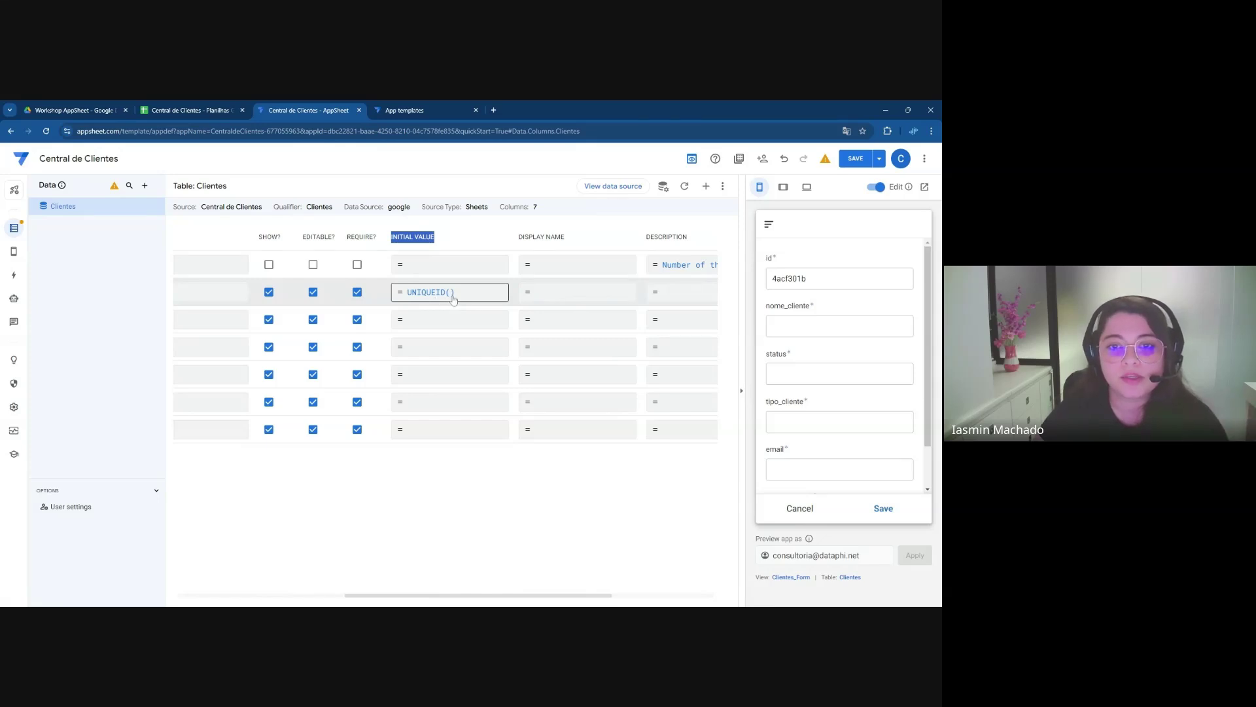
left_click(804, 278)
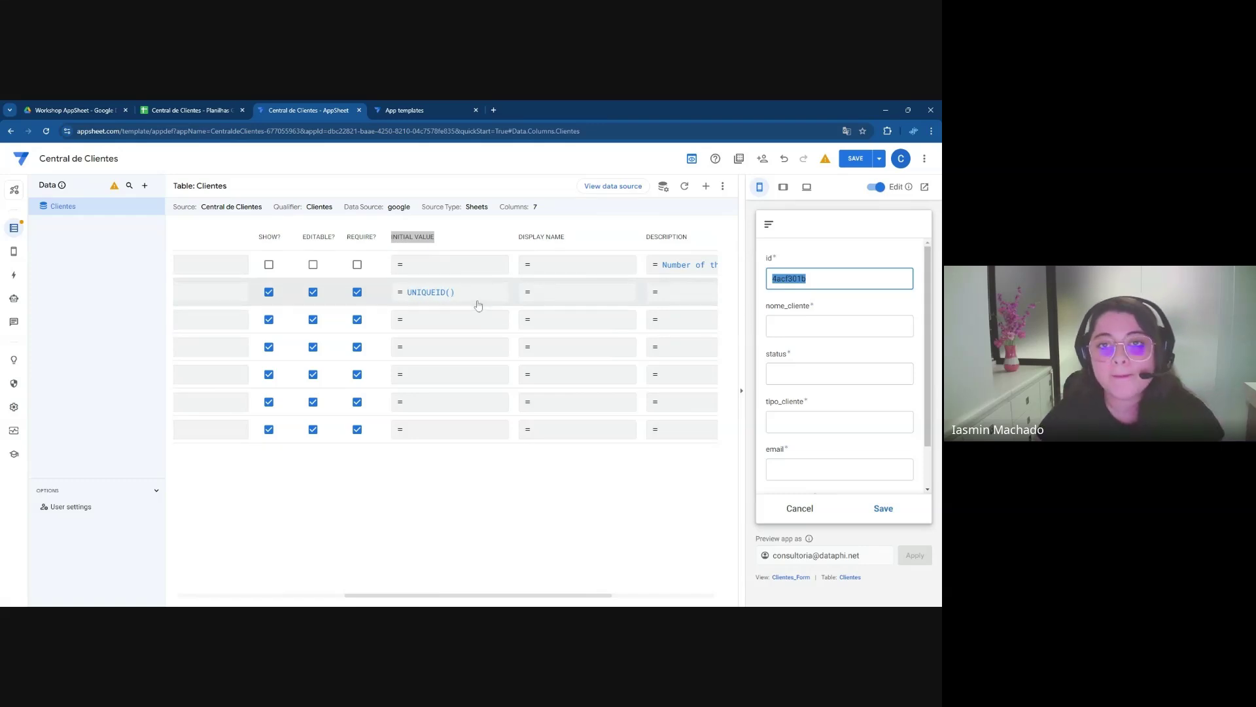
left_click_drag(466, 596, 496, 595)
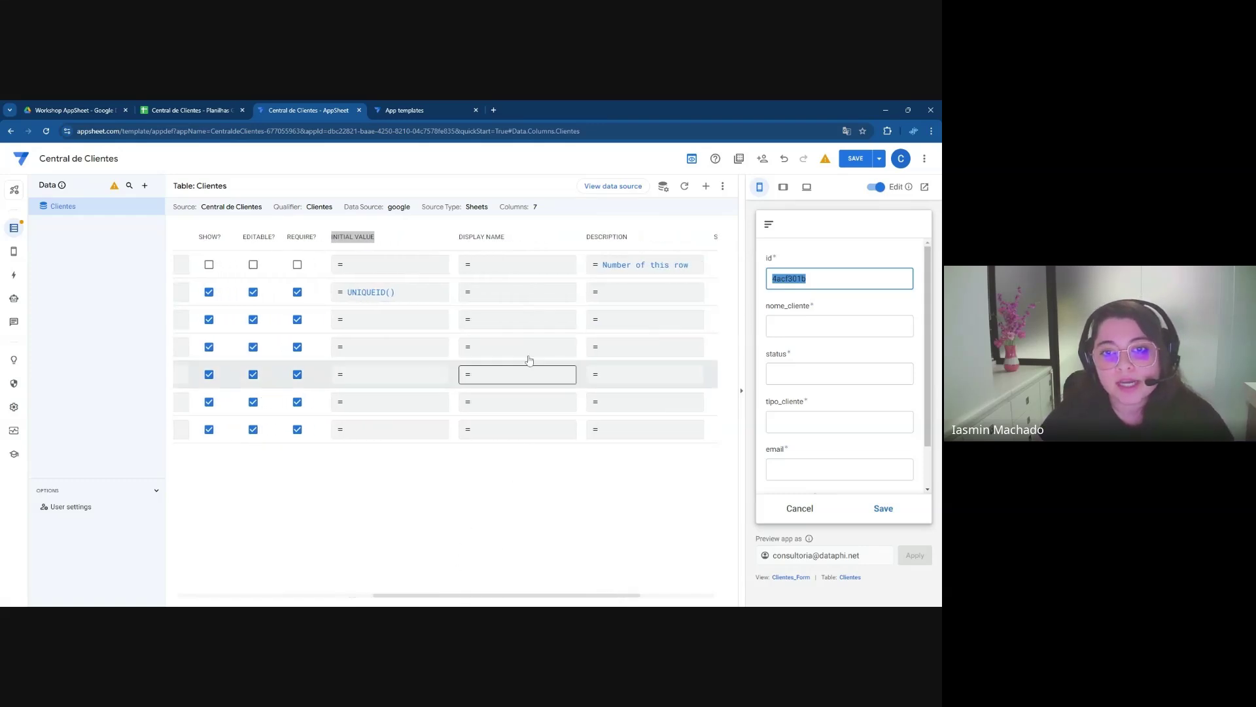
left_click_drag(458, 237, 511, 240)
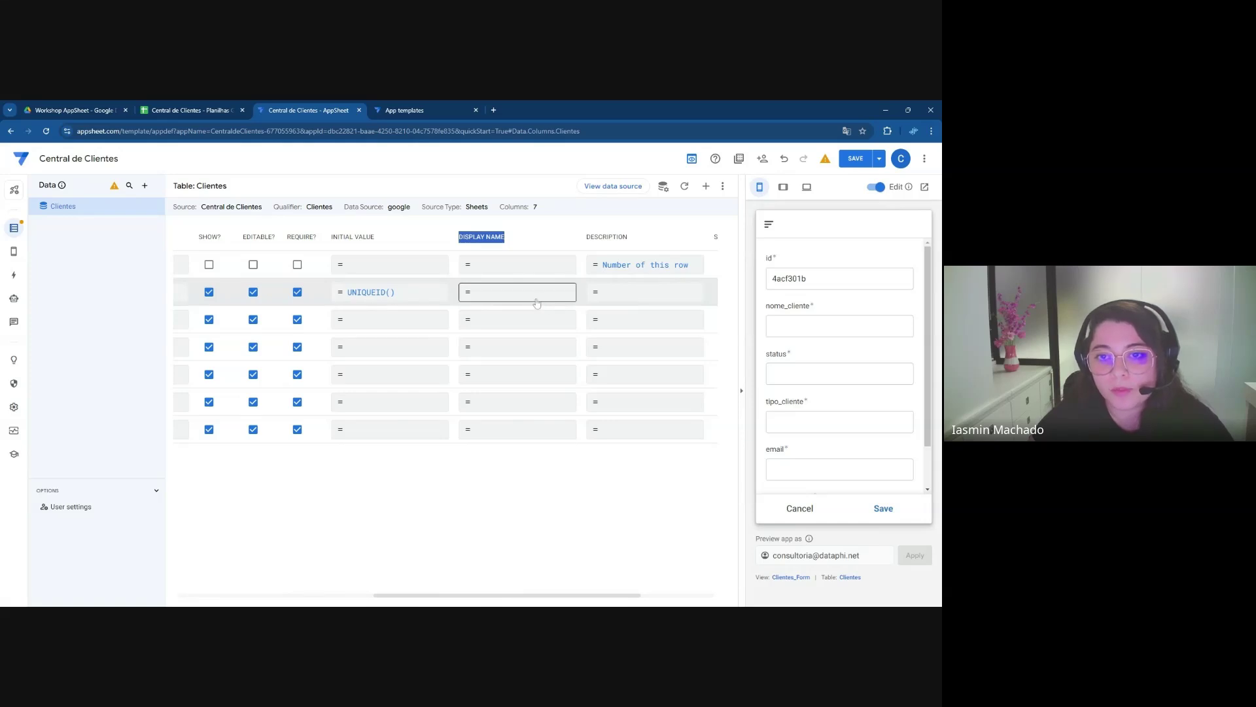
Give the id and nome_cliente columns the display names 'ID' and 'Nome do Cliente'
left_click(537, 299)
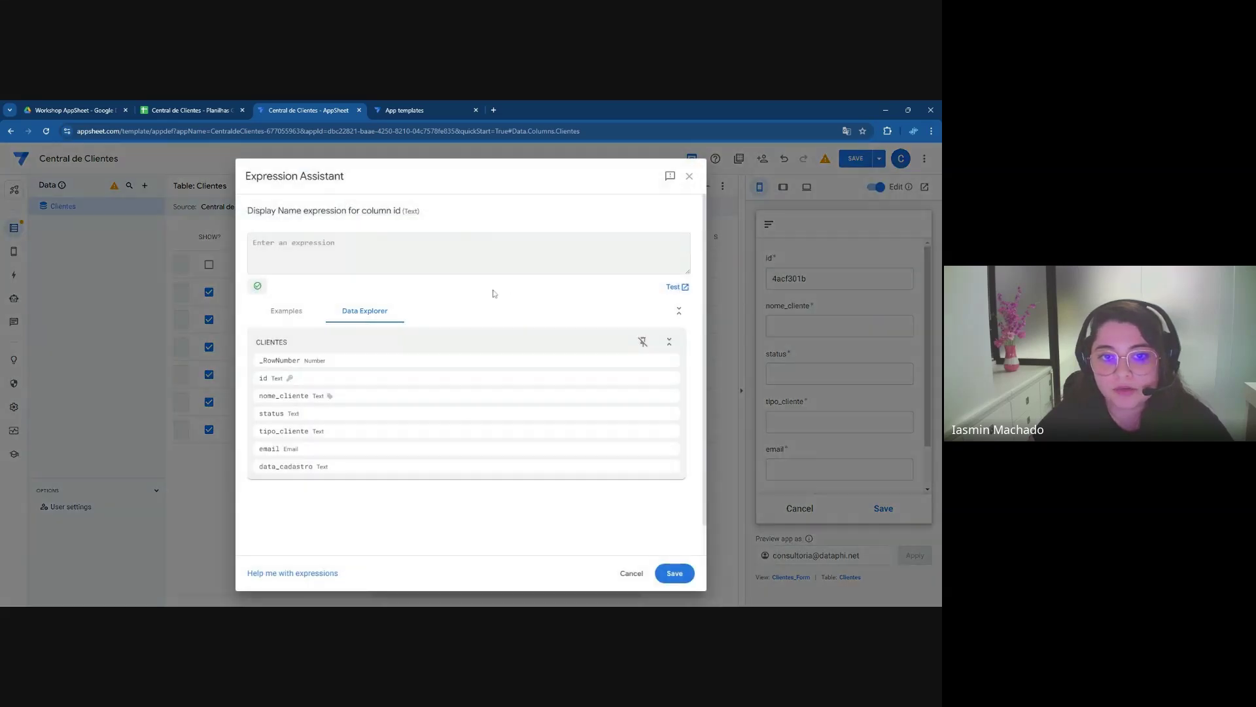
left_click_drag(403, 211, 422, 212)
left_click(255, 243)
type("[")
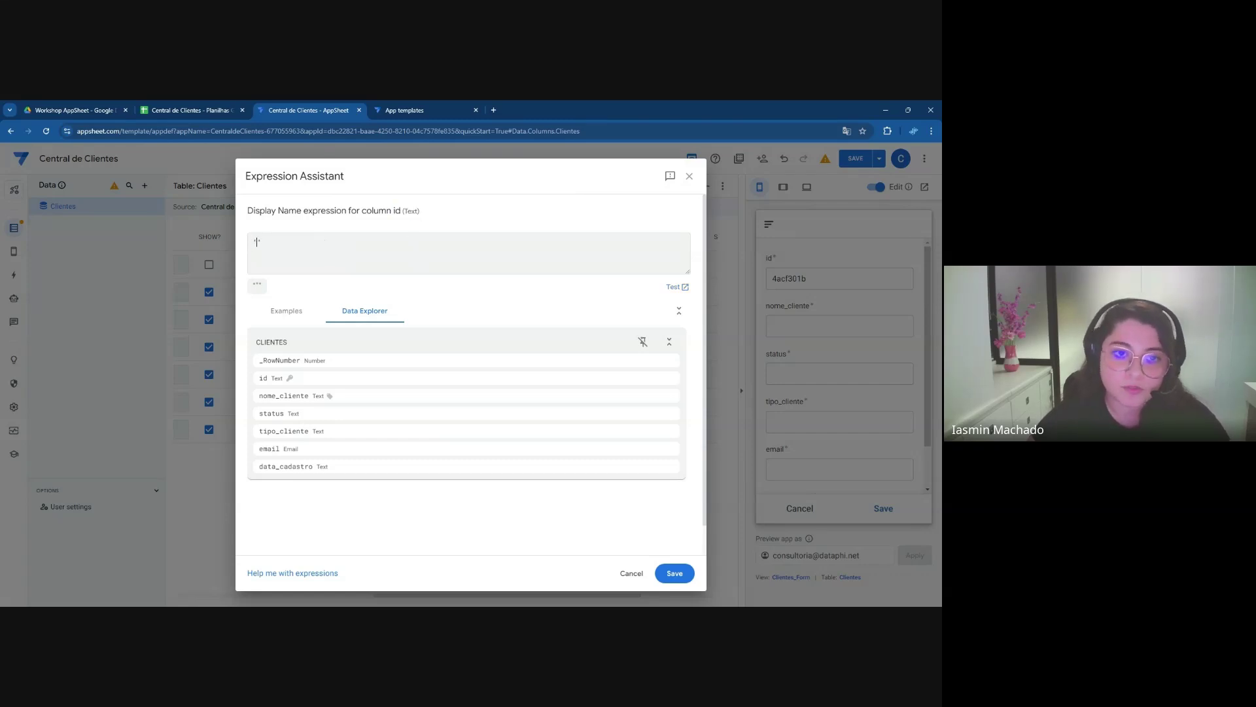
type("ID")
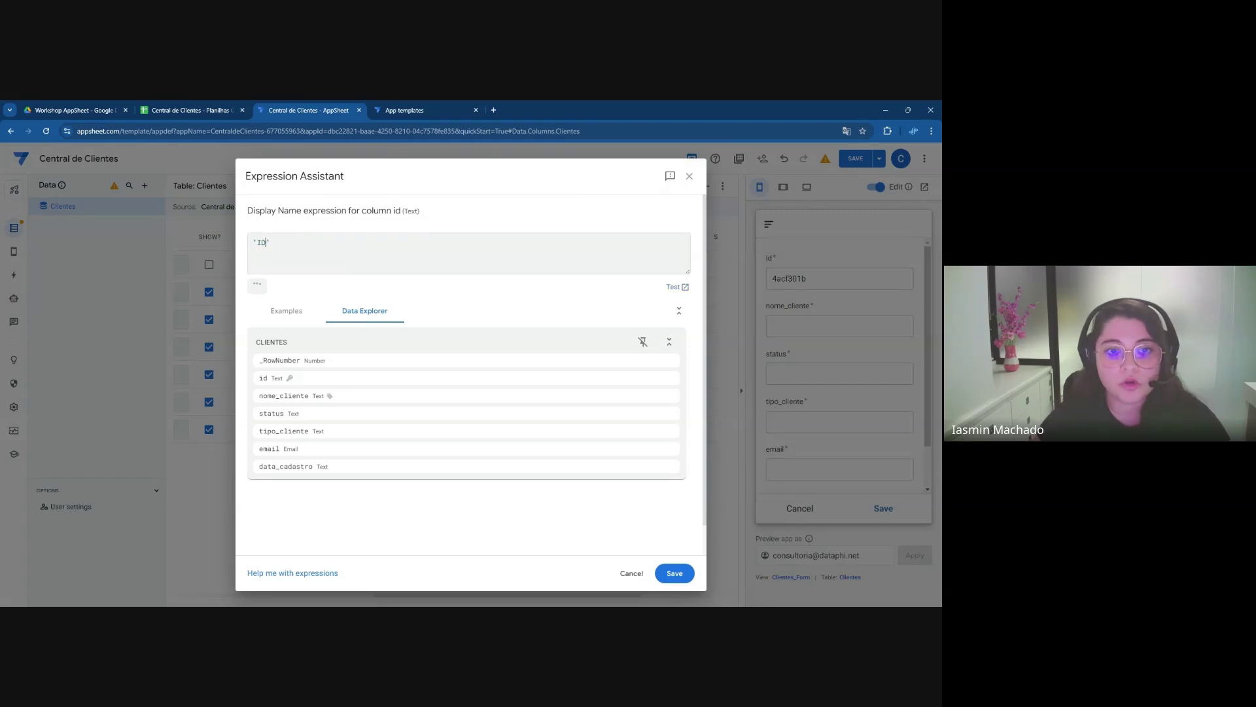
left_click(674, 574)
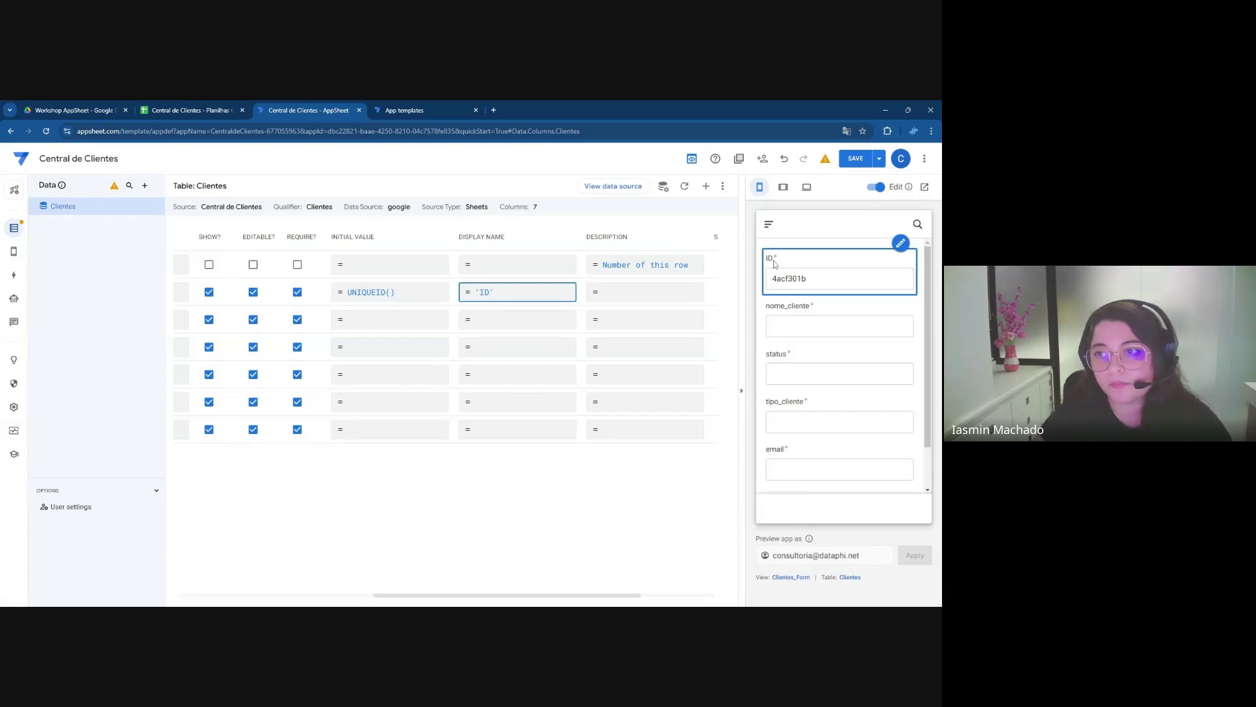
left_click(496, 324)
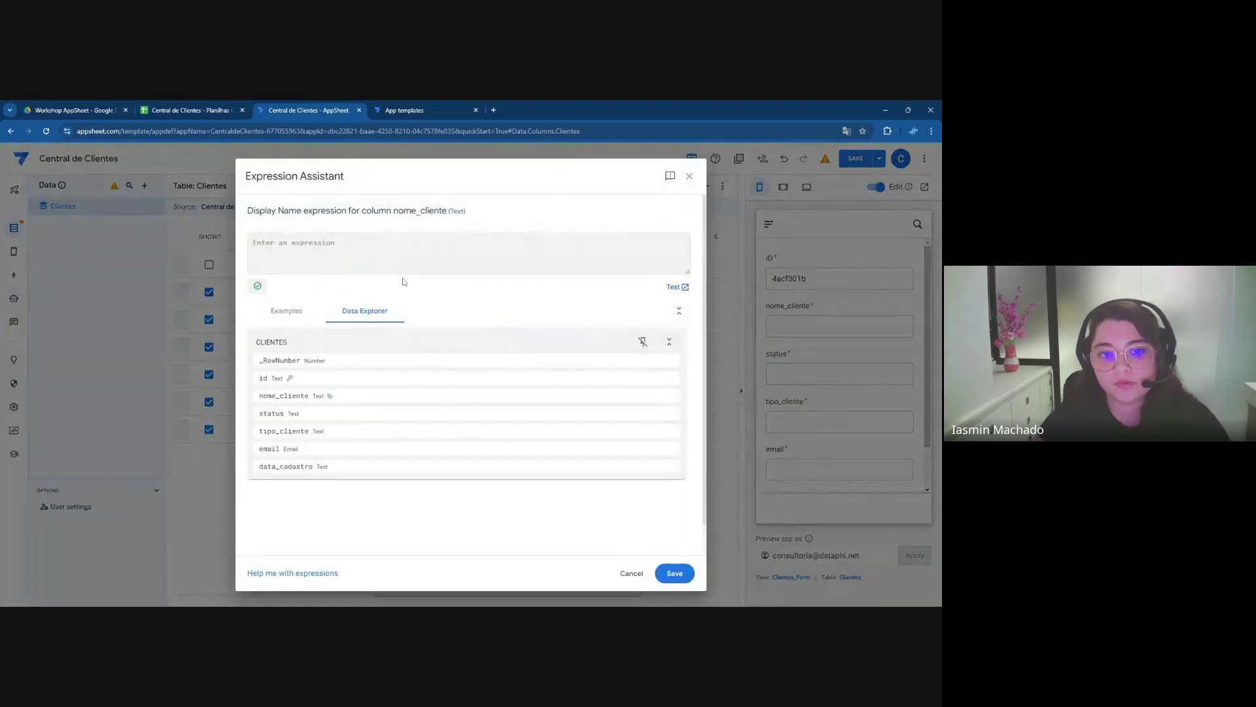
type("'")
type("Nome do C")
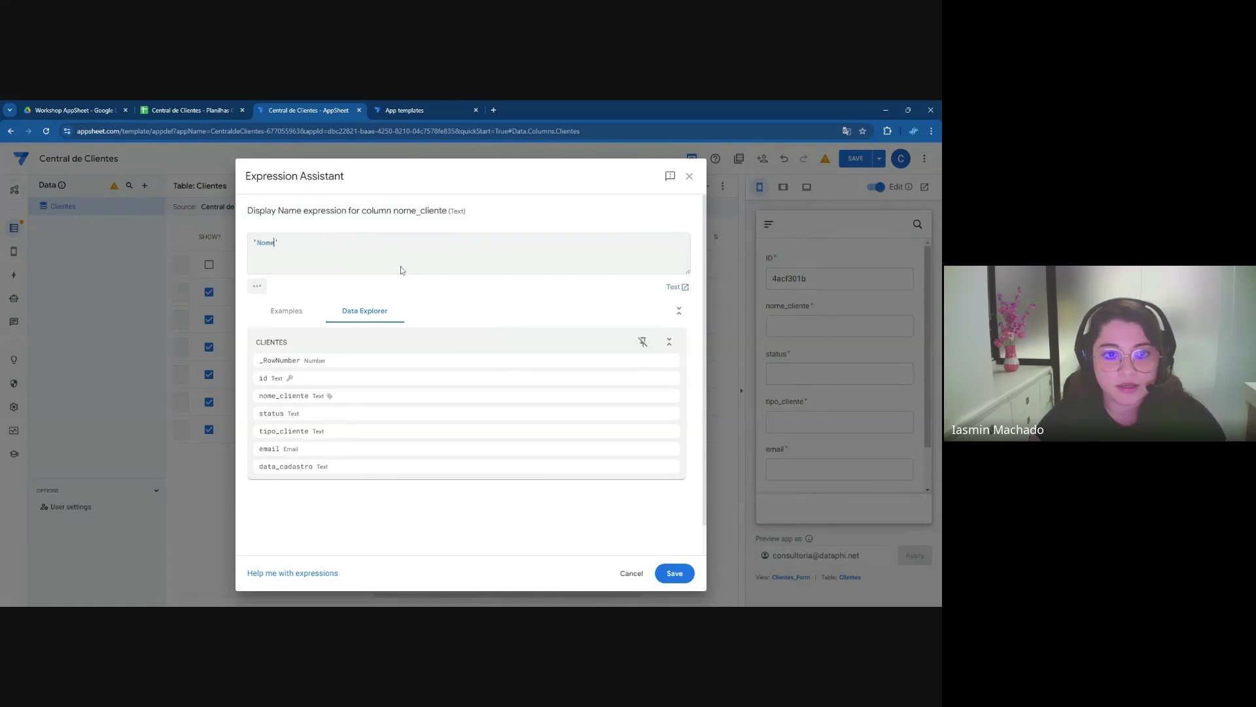
type("liente")
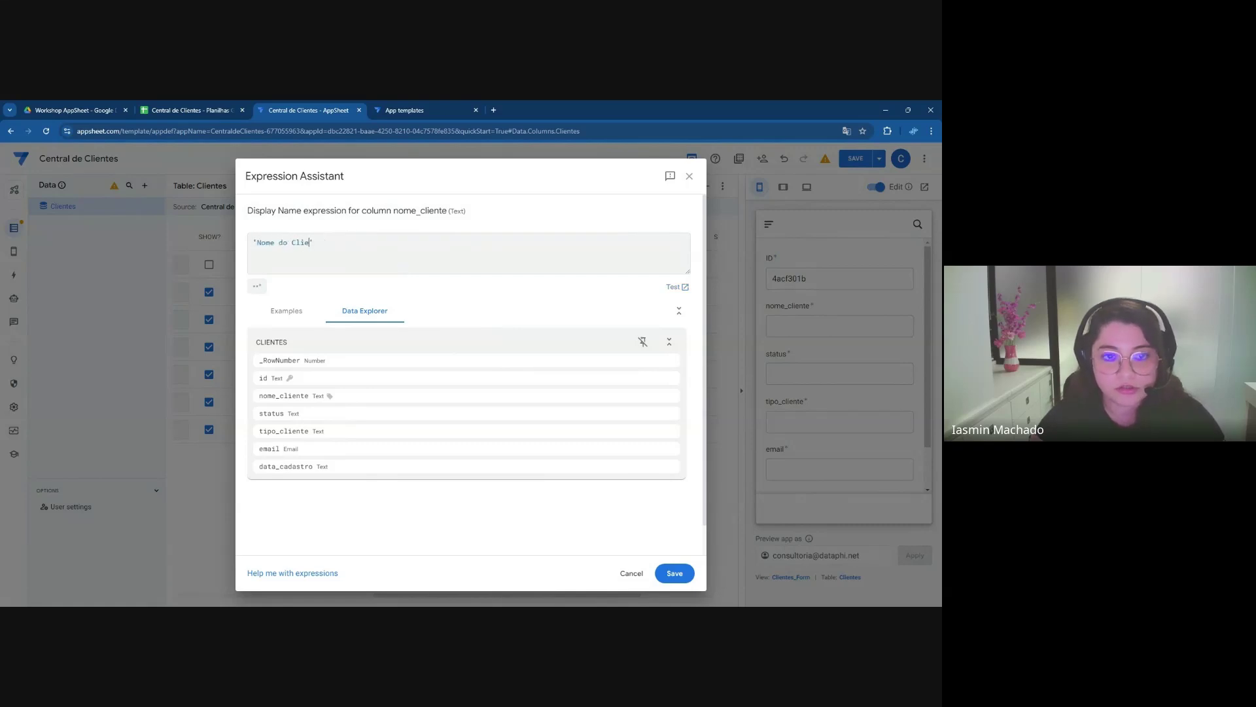
left_click(674, 573)
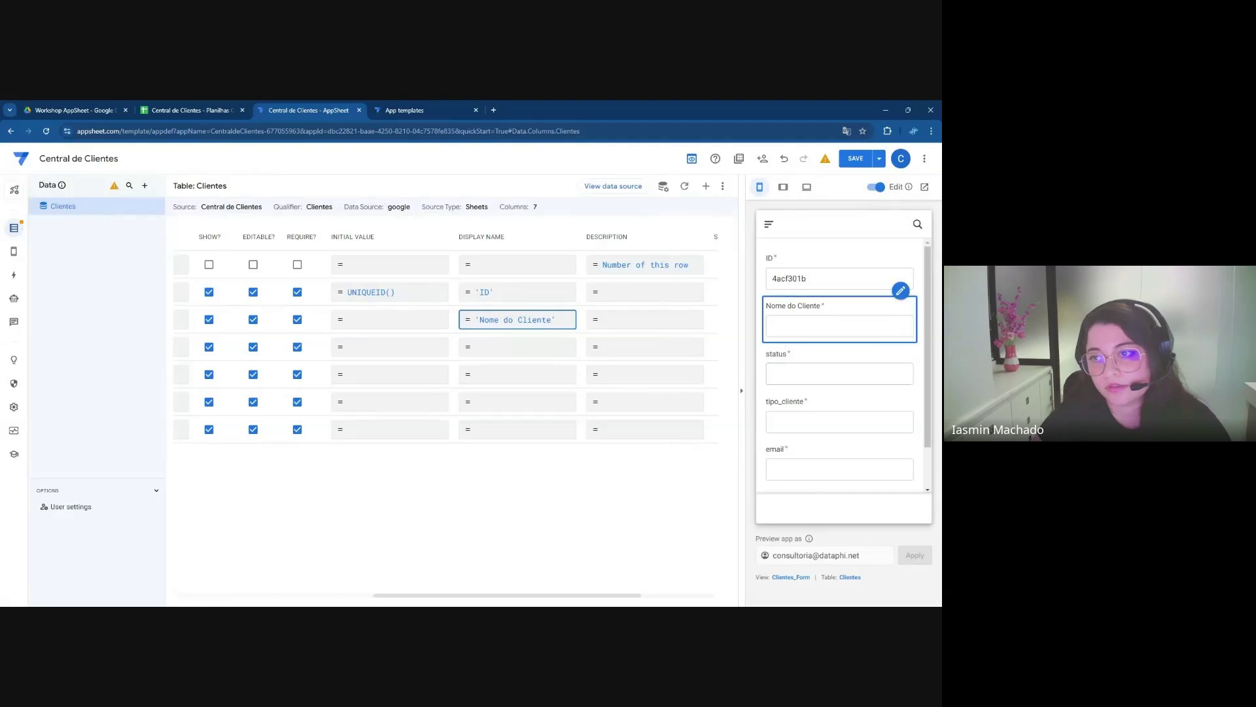
Set display names 'Status' and 'Tipo do Cliente' for the status and tipo_cliente columns
left_click(542, 348)
type("'Status")
left_click(675, 573)
left_click(539, 375)
type("'Tipo do Clie")
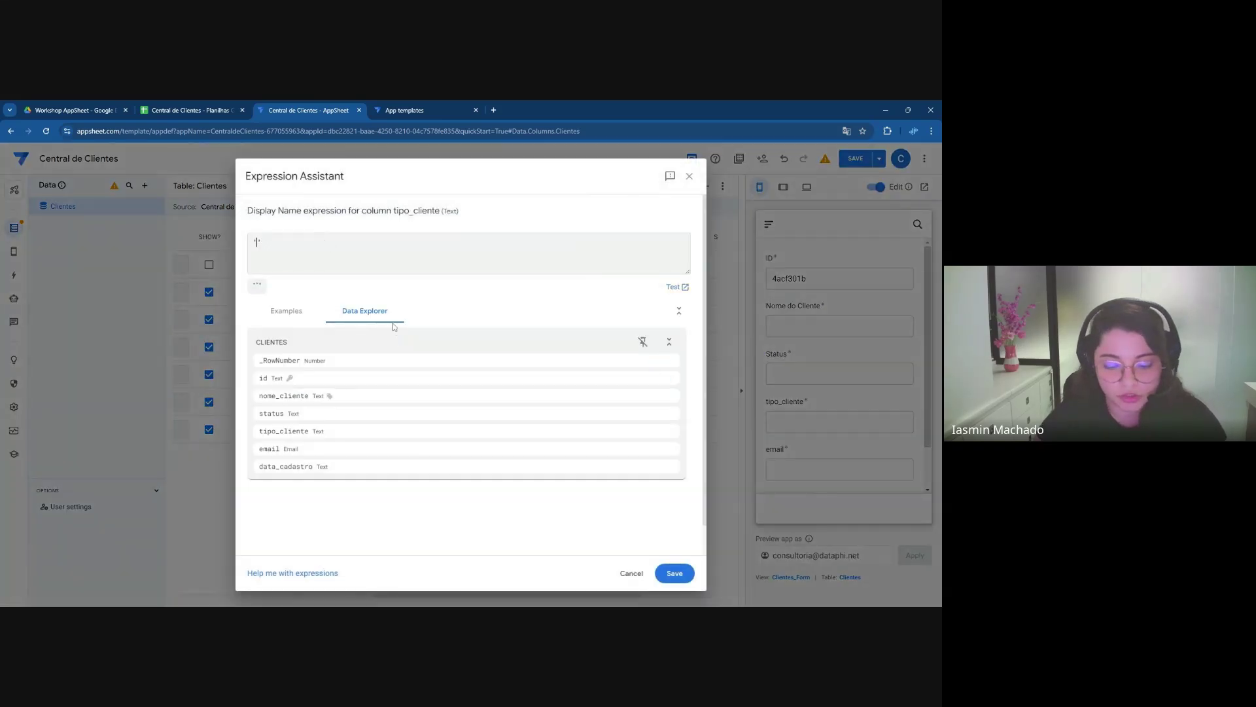
type("nte")
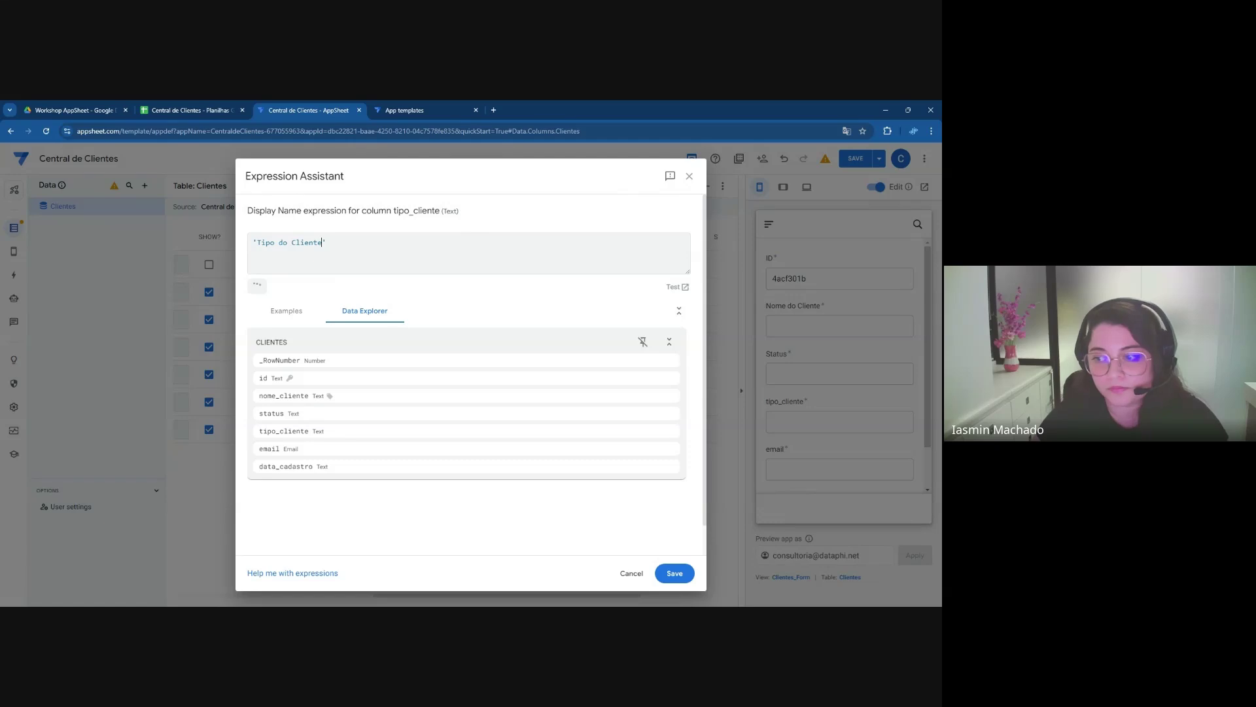
left_click(674, 573)
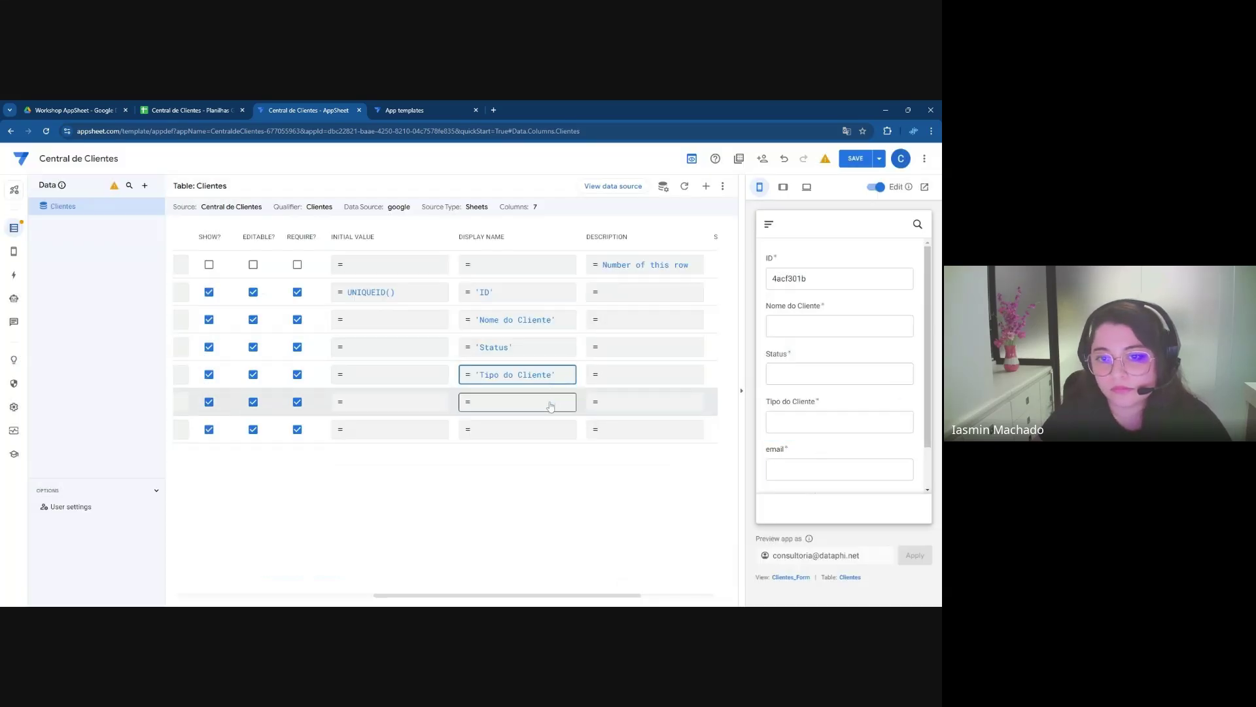
Set display names 'E-mail' and 'Data do Cadastro' for the email and data_cadastro columns
left_click(552, 403)
type("'E-mail")
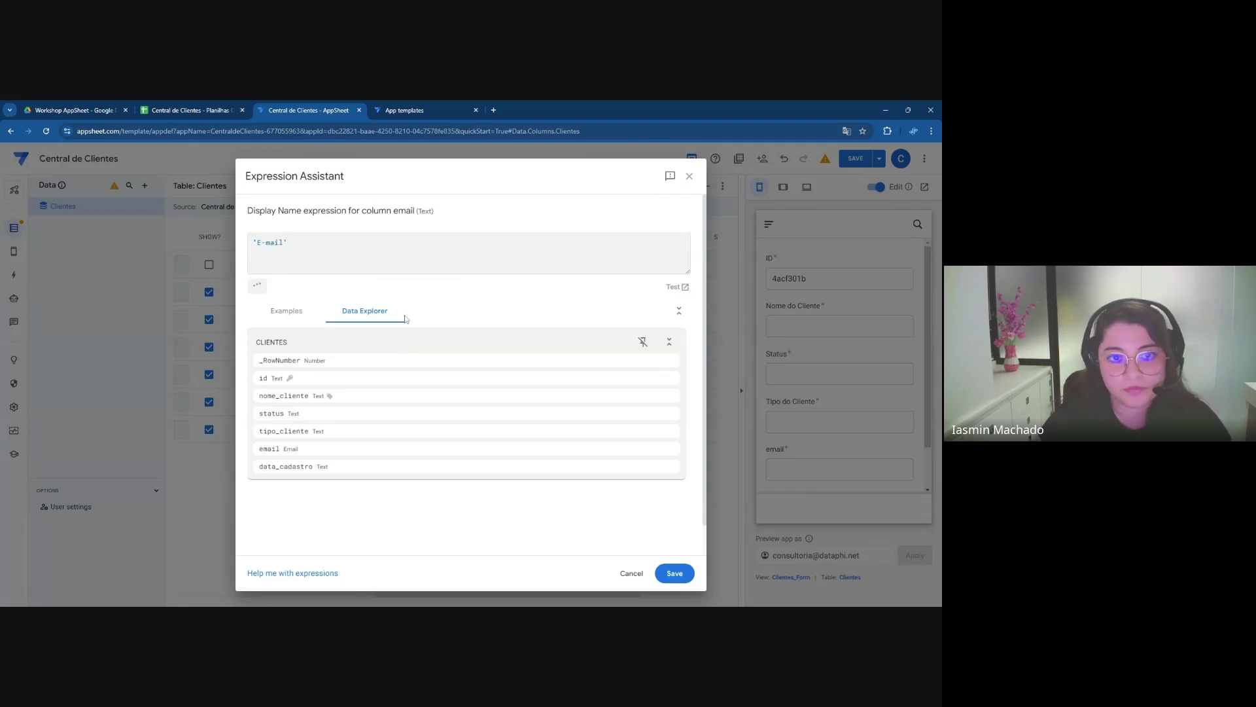
left_click(674, 572)
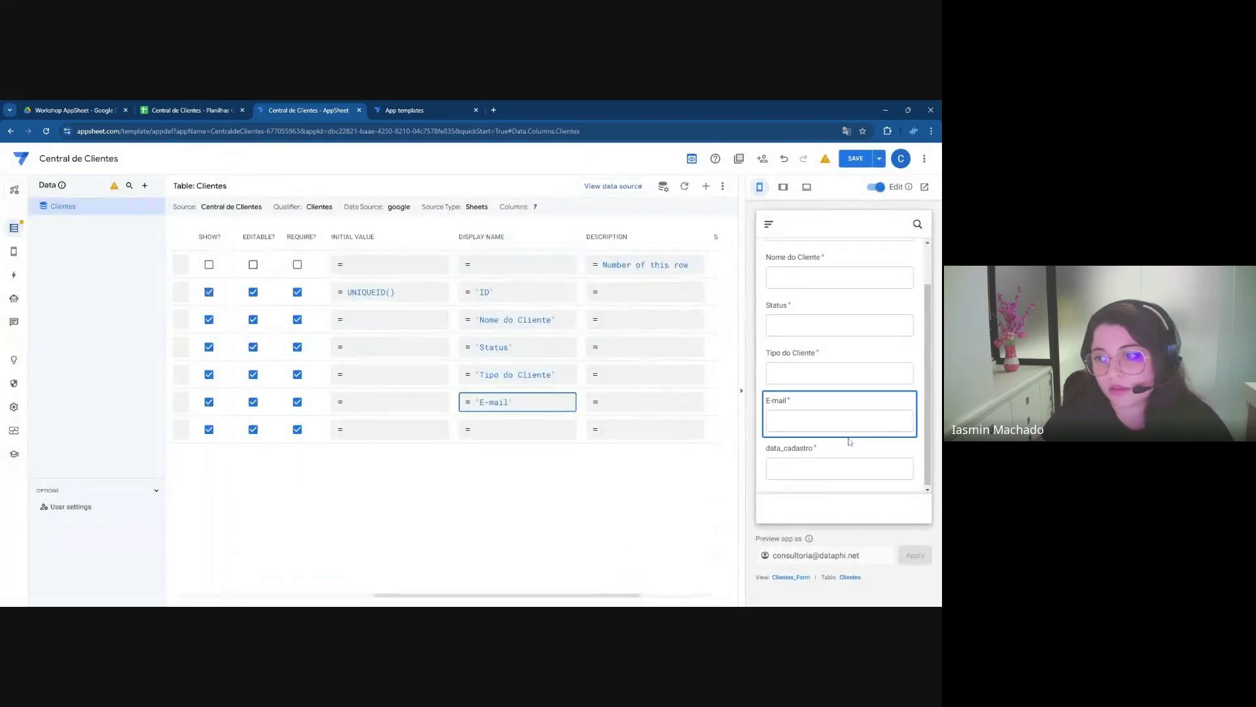
left_click(557, 431)
type("Dat")
type("'Data")
type(" do Cadastro")
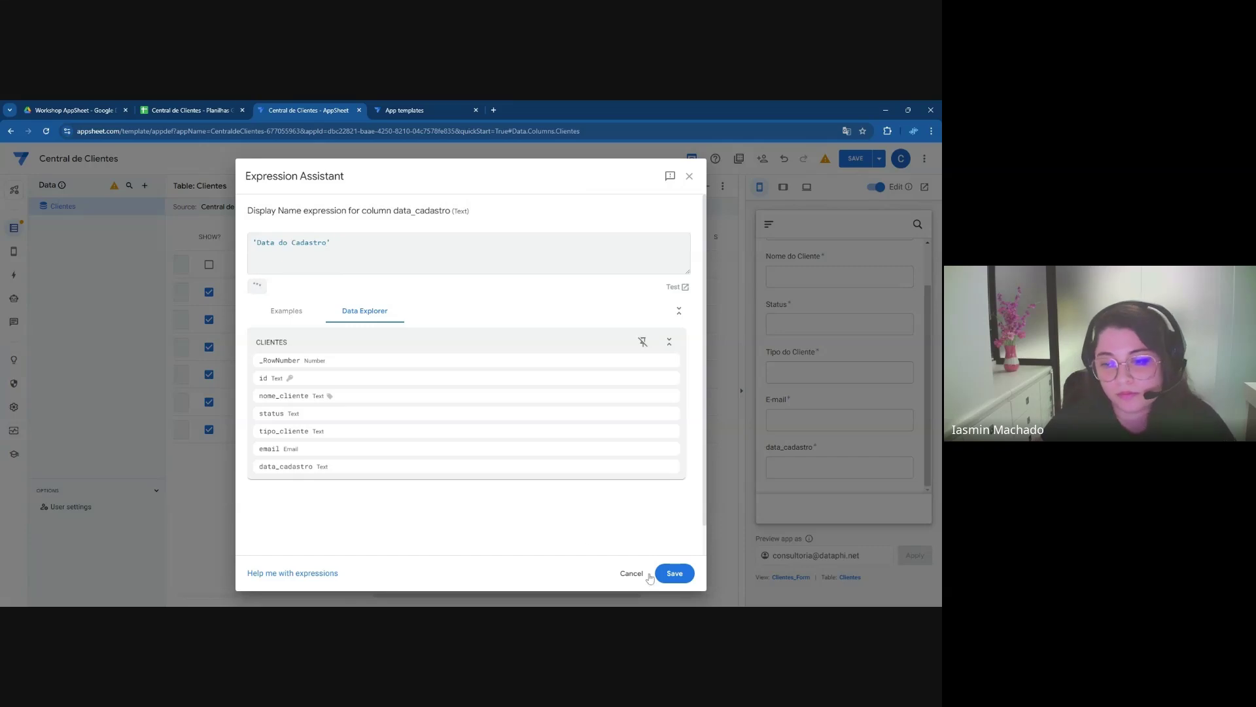
left_click(674, 574)
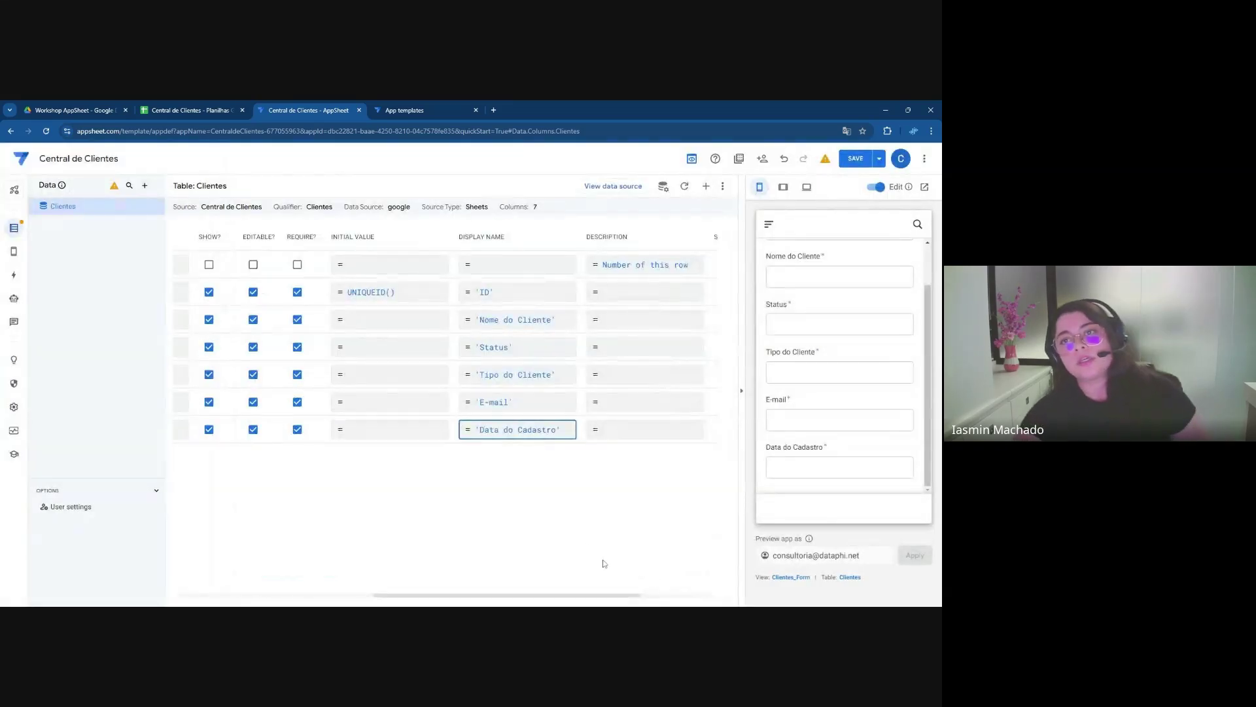
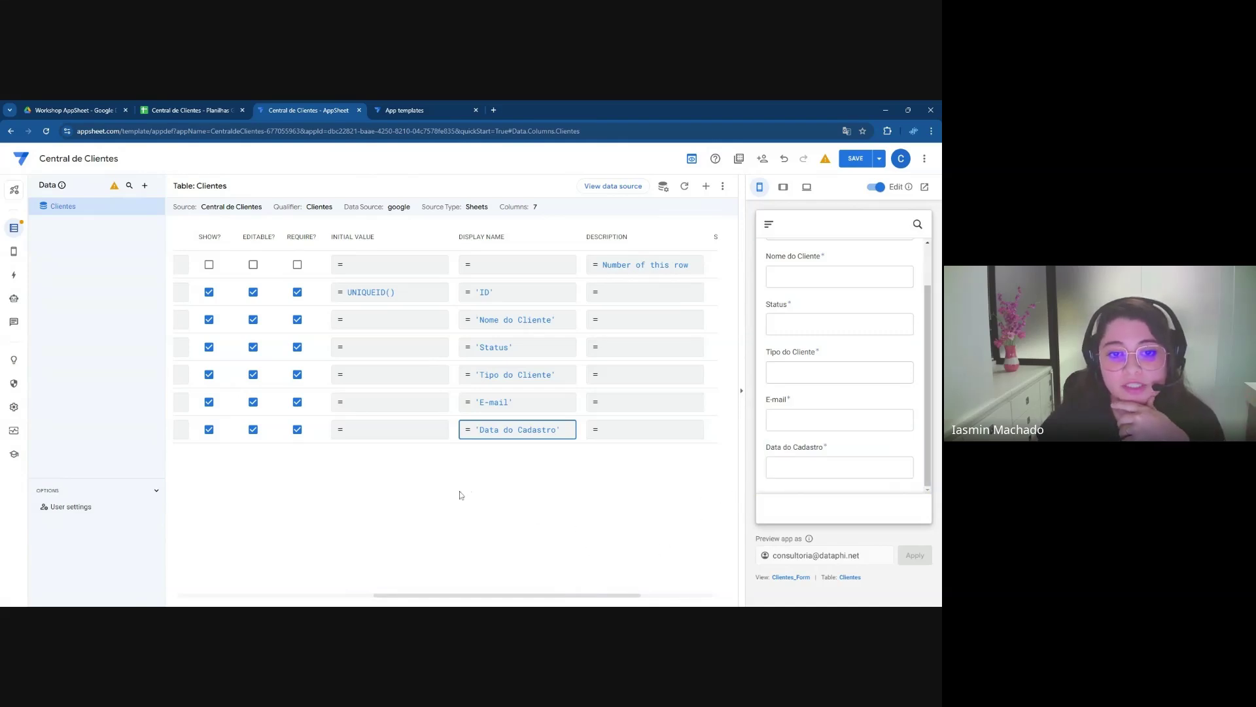
Set the data_cadastro initial value to TODAY() so new clients default to the current date
left_click_drag(465, 596, 447, 596)
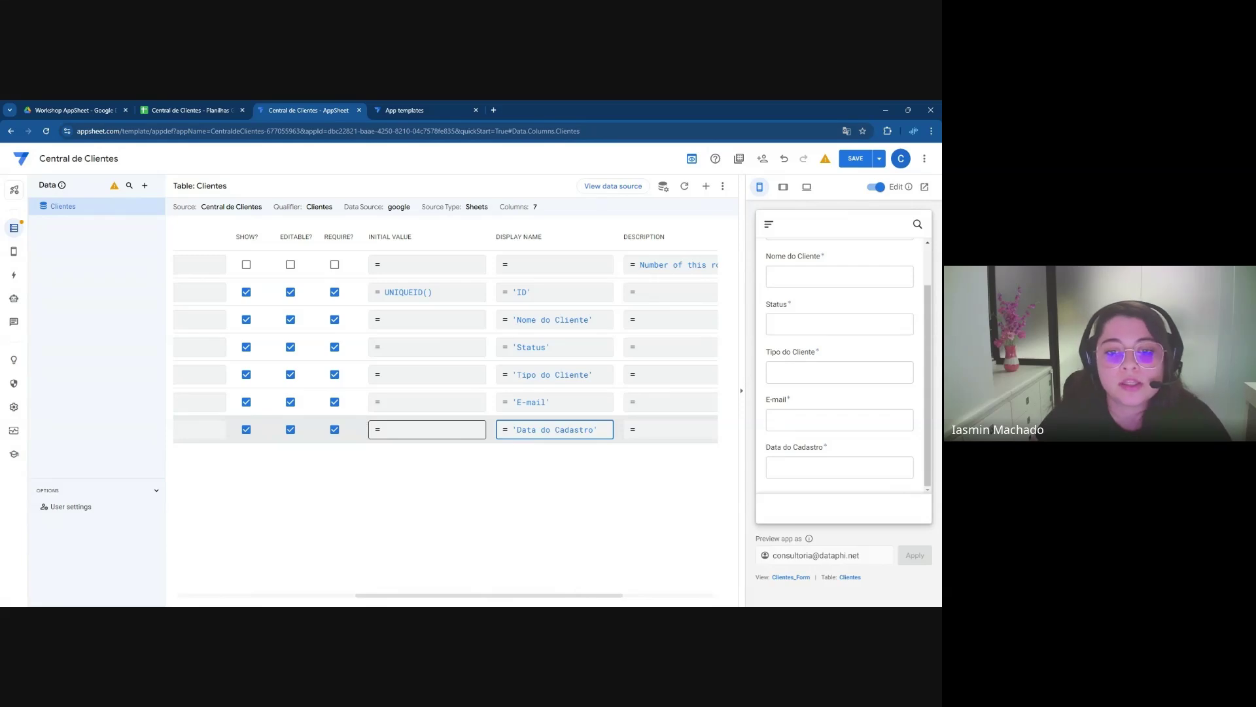
left_click(403, 433)
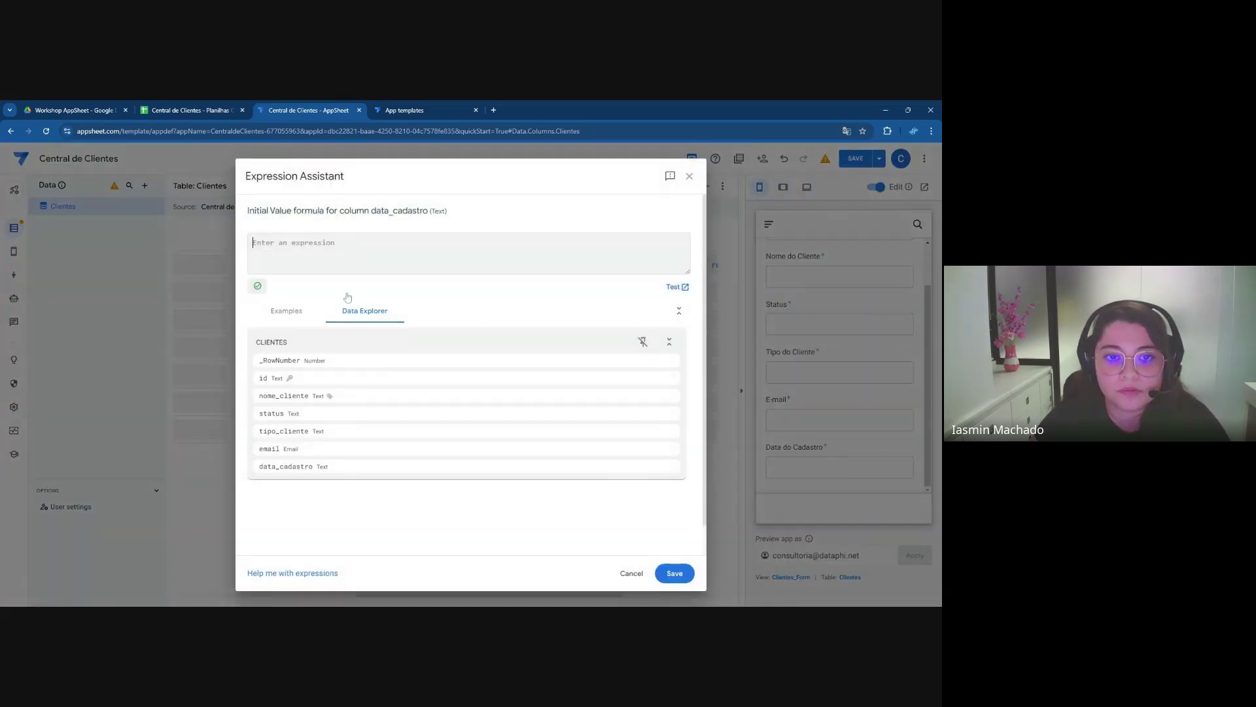
type("TODAY()")
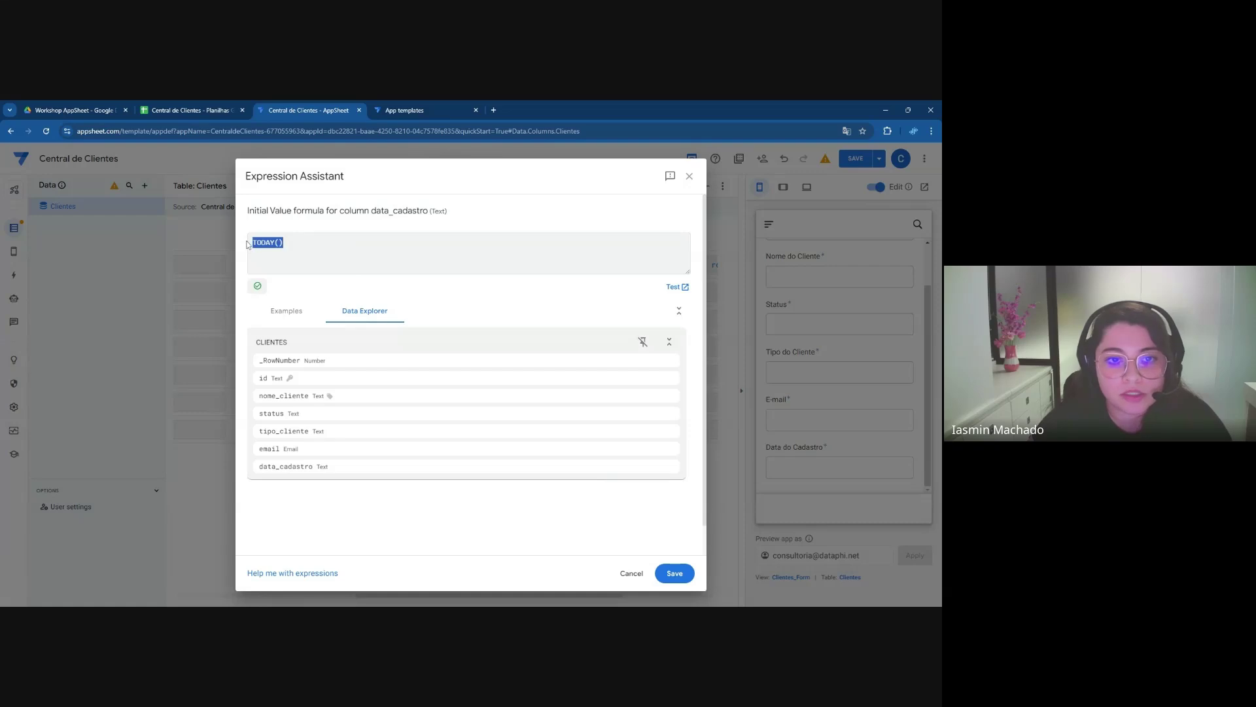
left_click(674, 573)
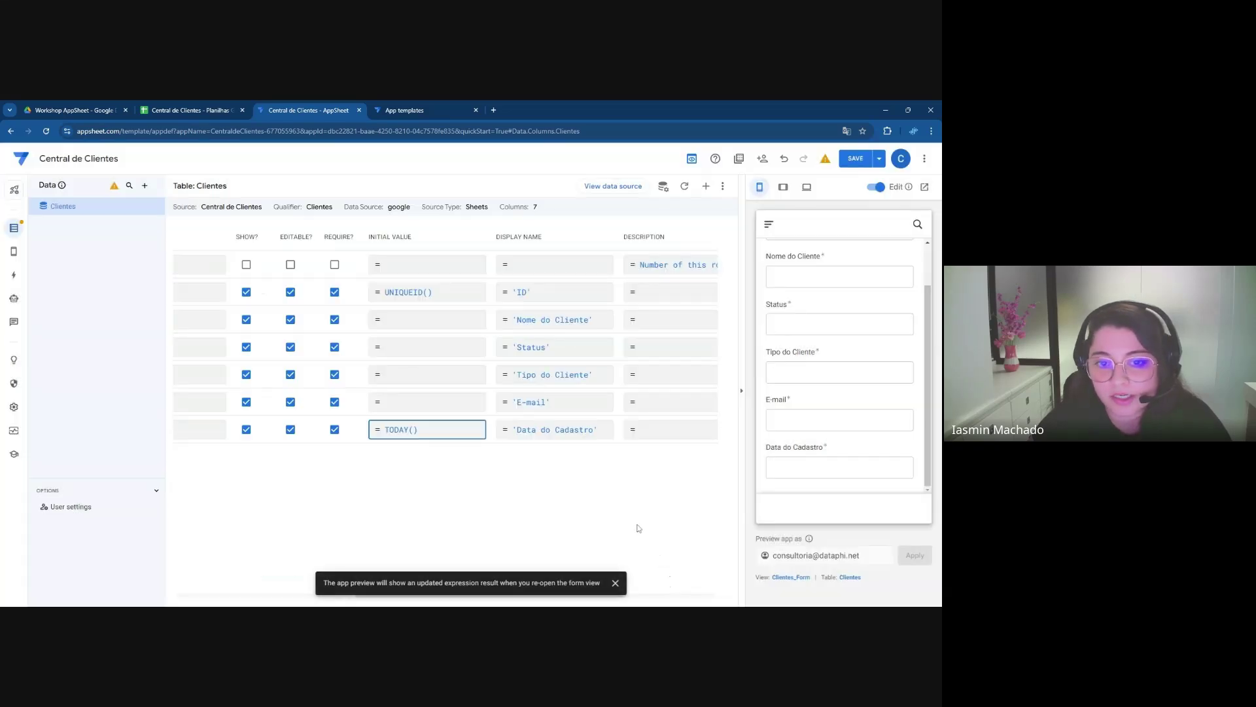
left_click(615, 583)
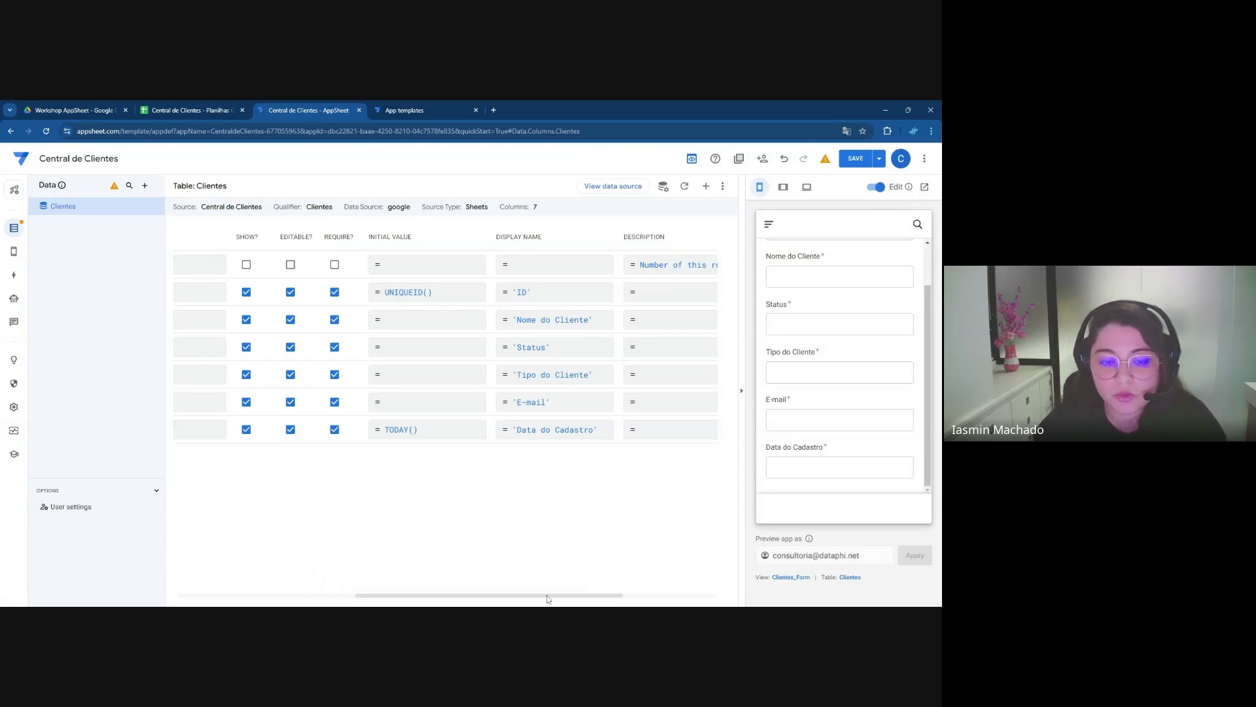
left_click_drag(548, 598, 340, 597)
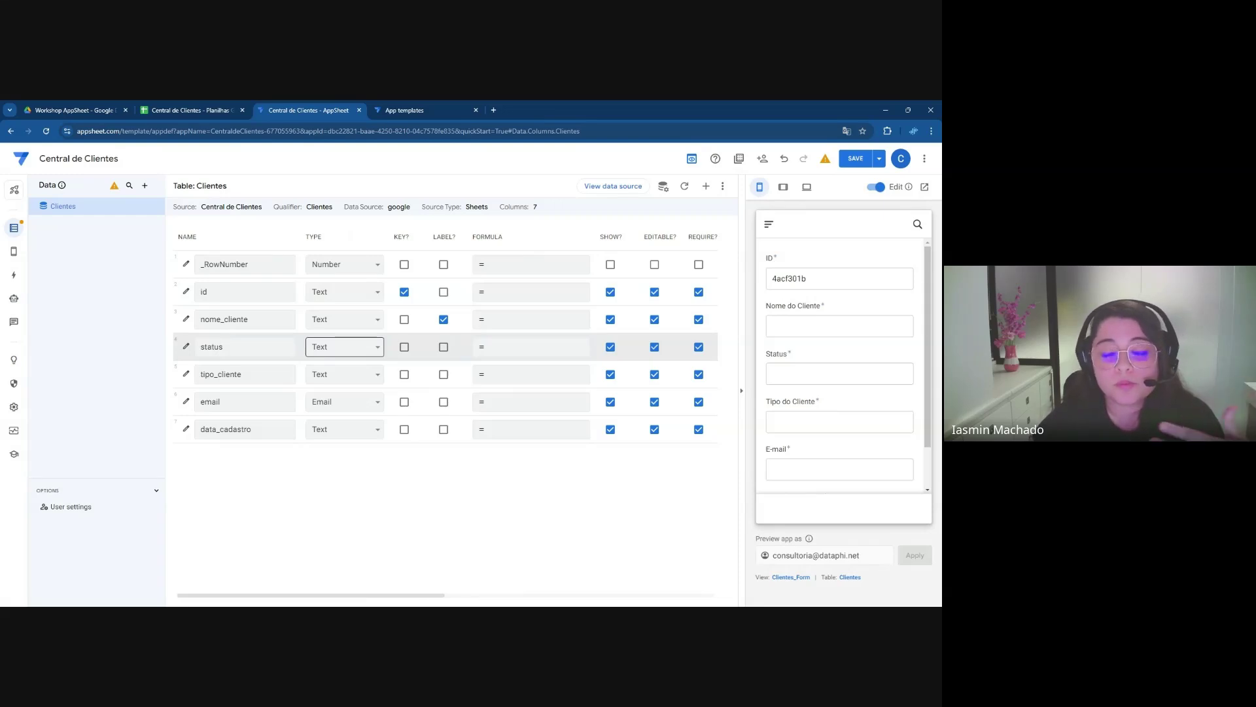
left_click(326, 352)
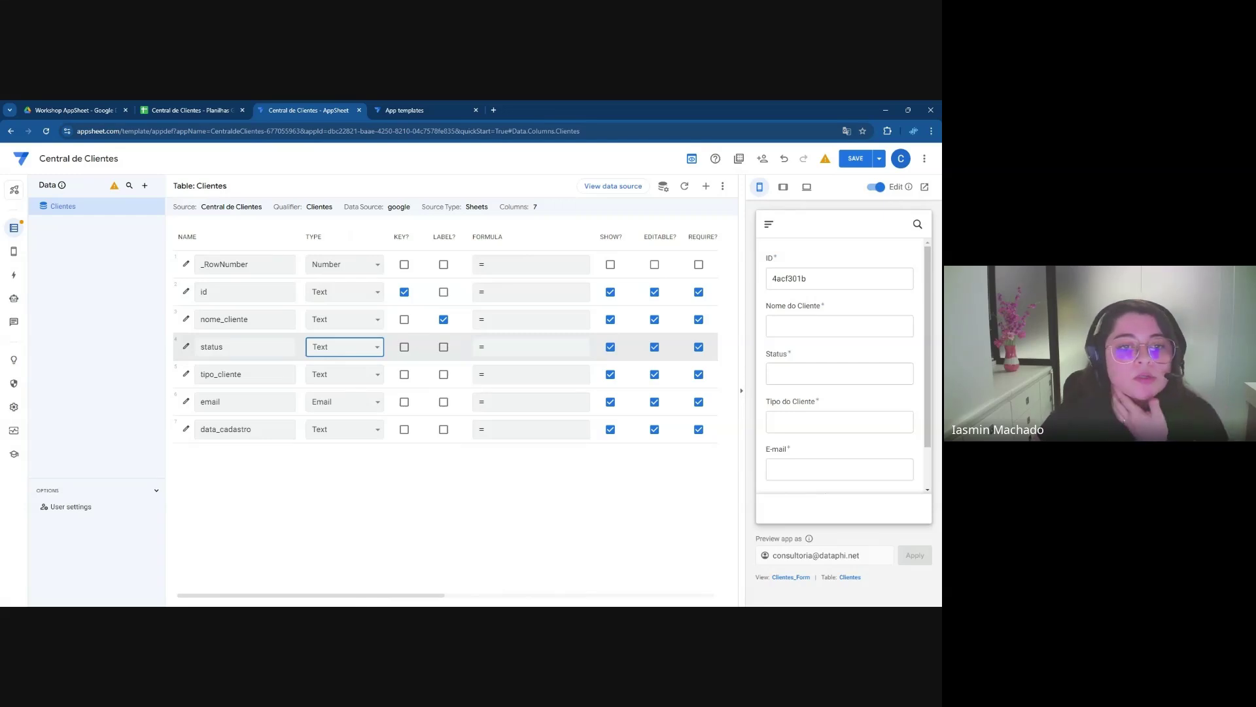
Change the status and tipo_cliente columns to Enum type and open the status column's settings
left_click(340, 400)
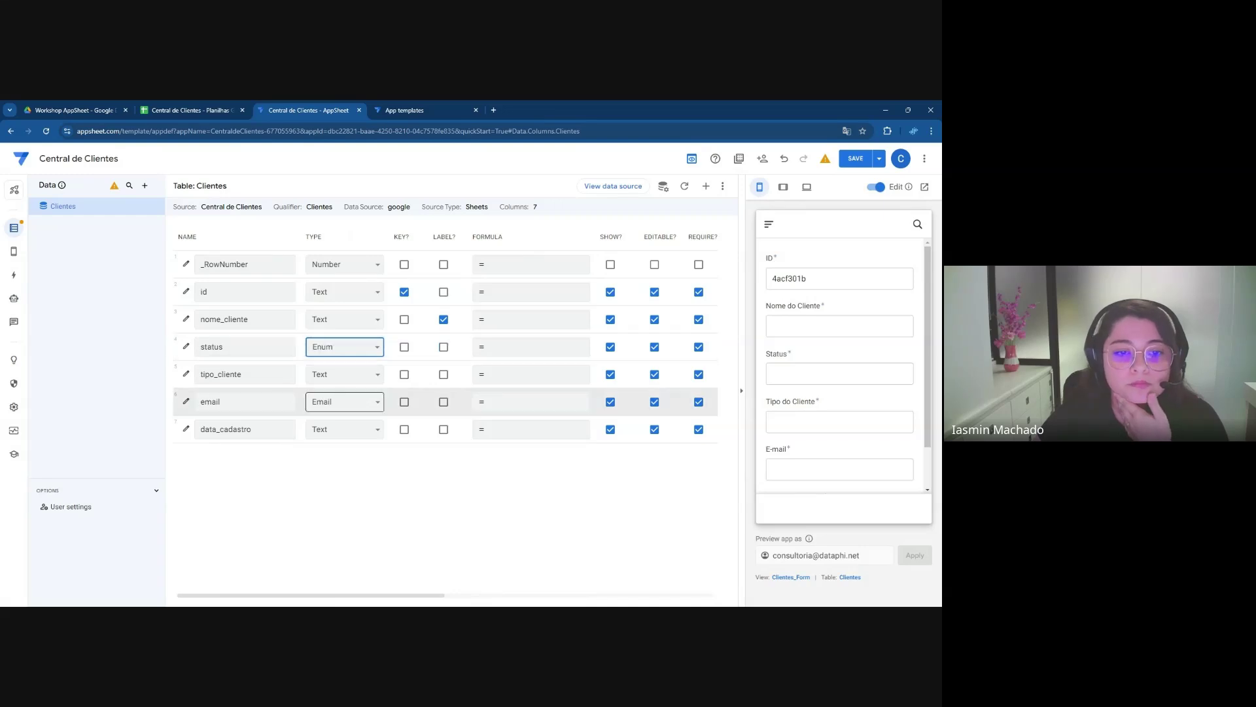
left_click(340, 382)
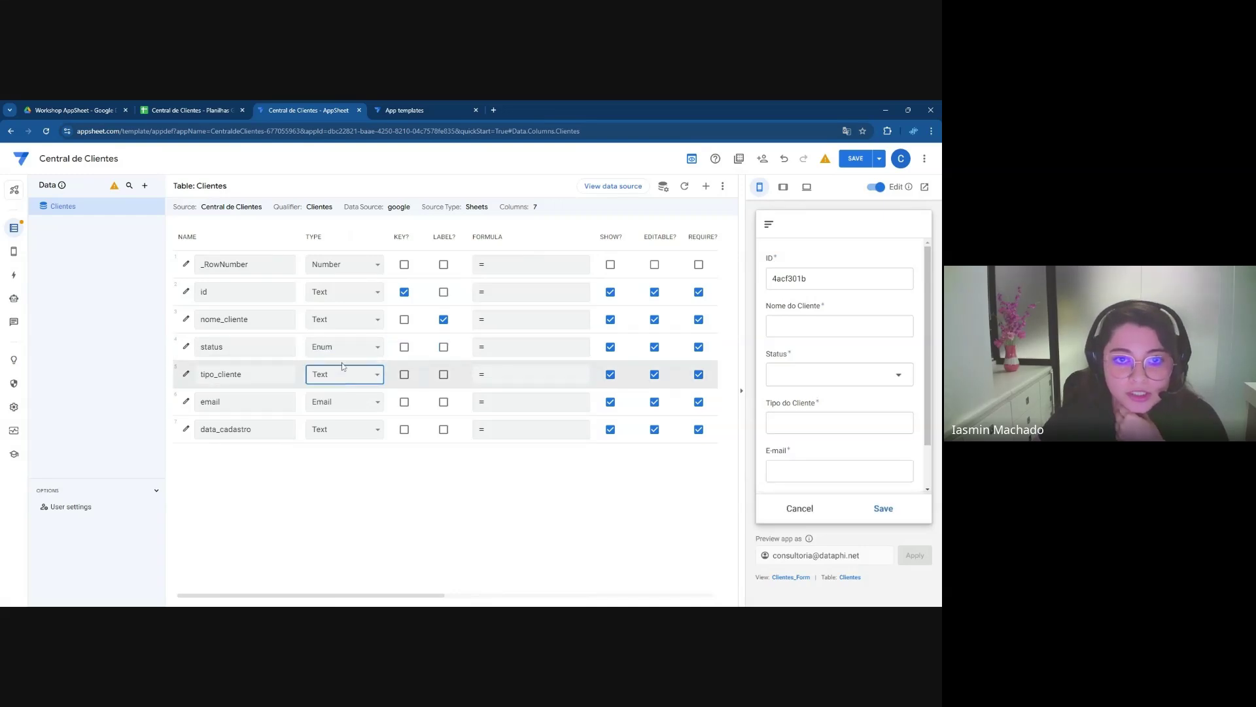
left_click(343, 245)
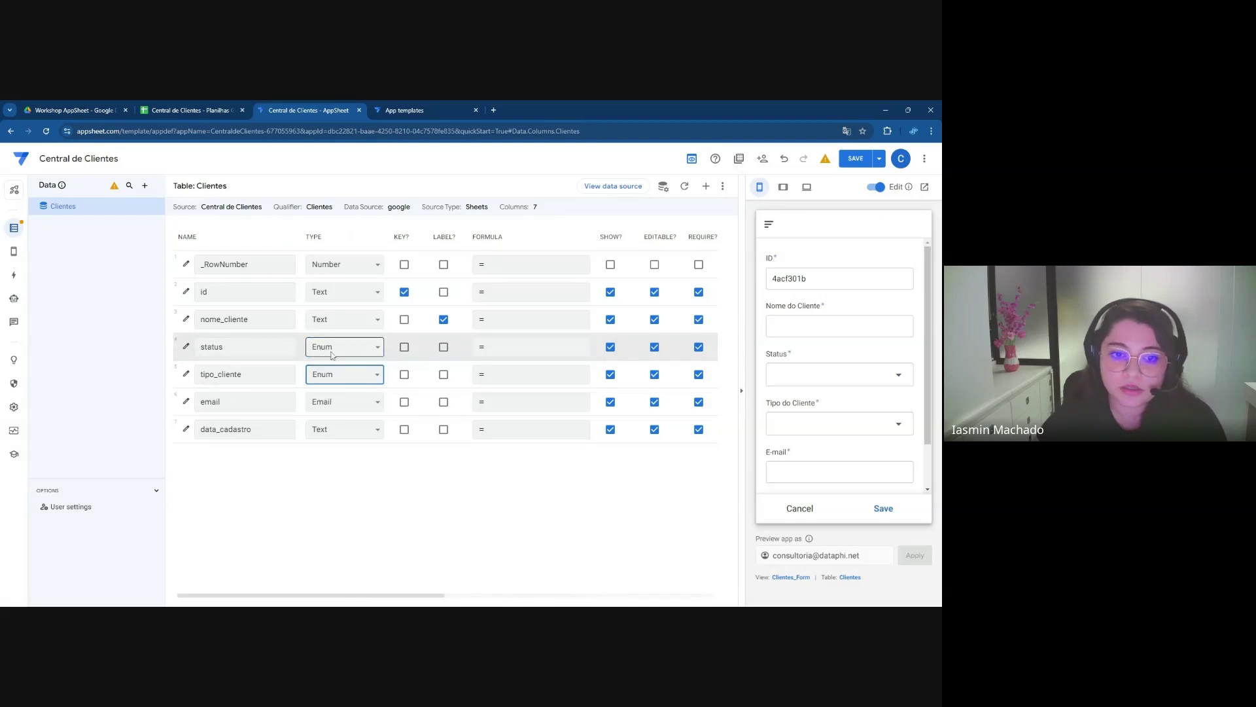
left_click(185, 348)
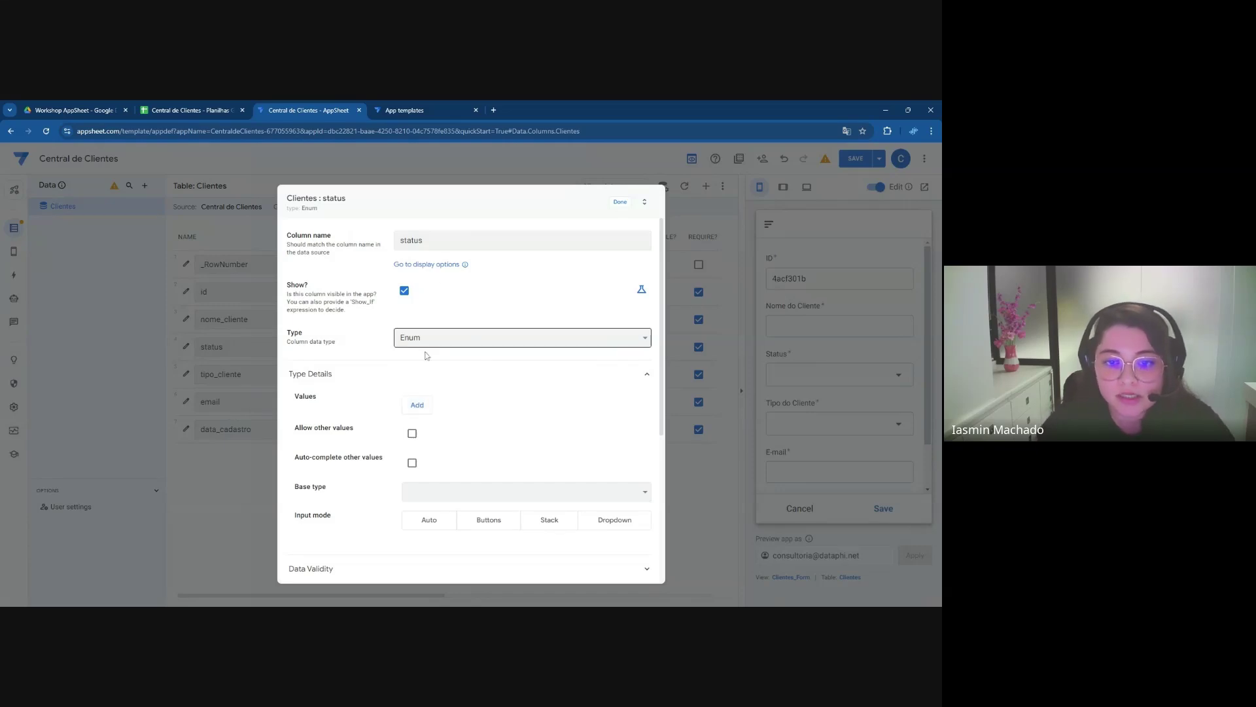
Add Ativo, Inativo and Bloqueado as the allowed values of the status column
left_click(417, 404)
type("aTIVO")
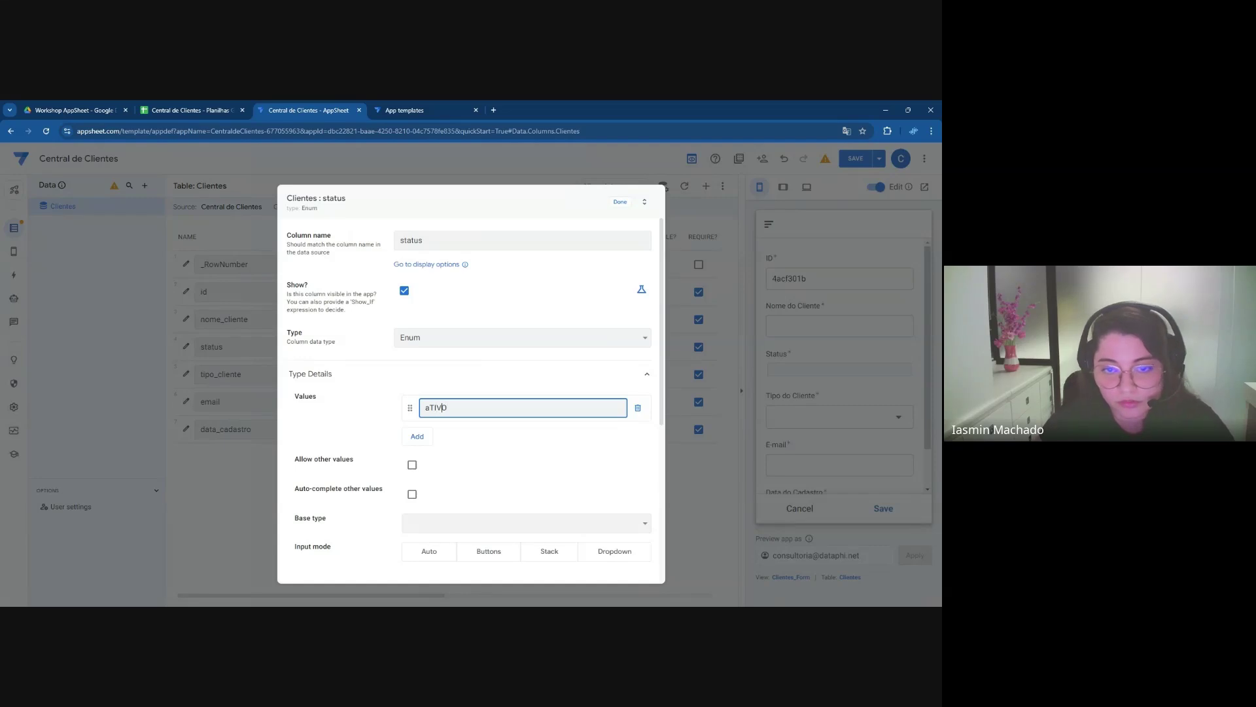
key("ctrl+a")
type("Ativo")
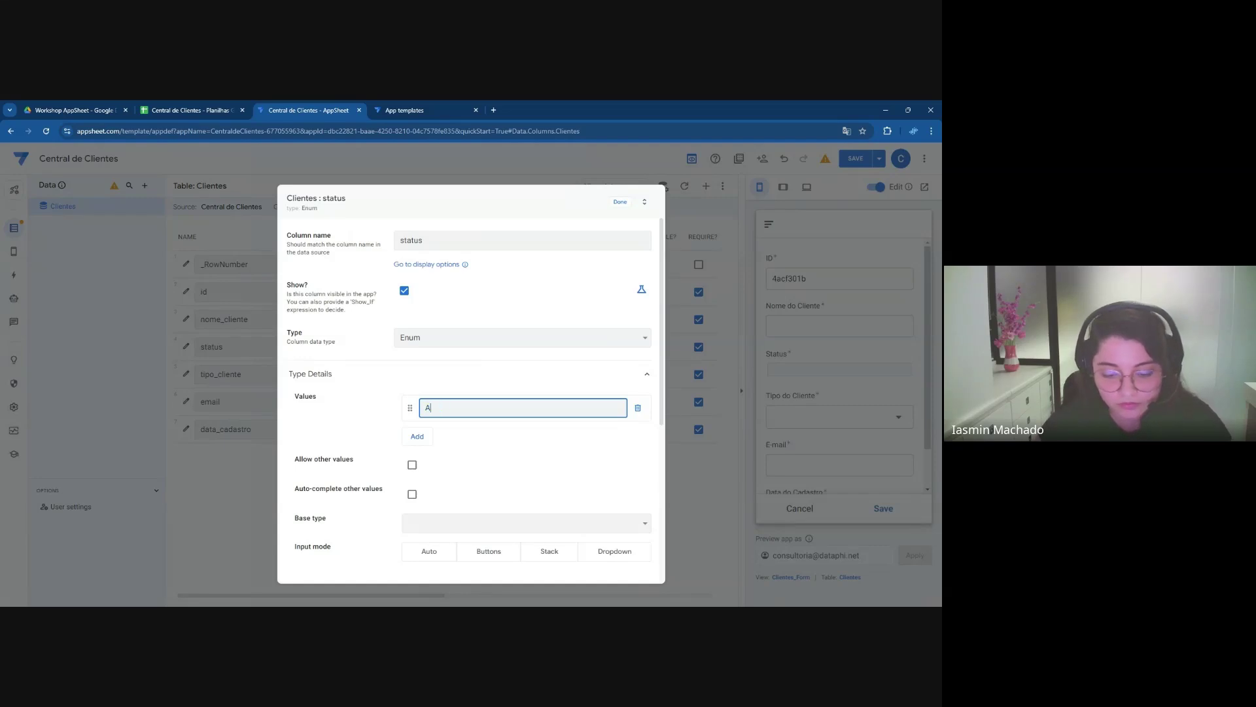
key("Tab")
key("Return")
type("Inativo")
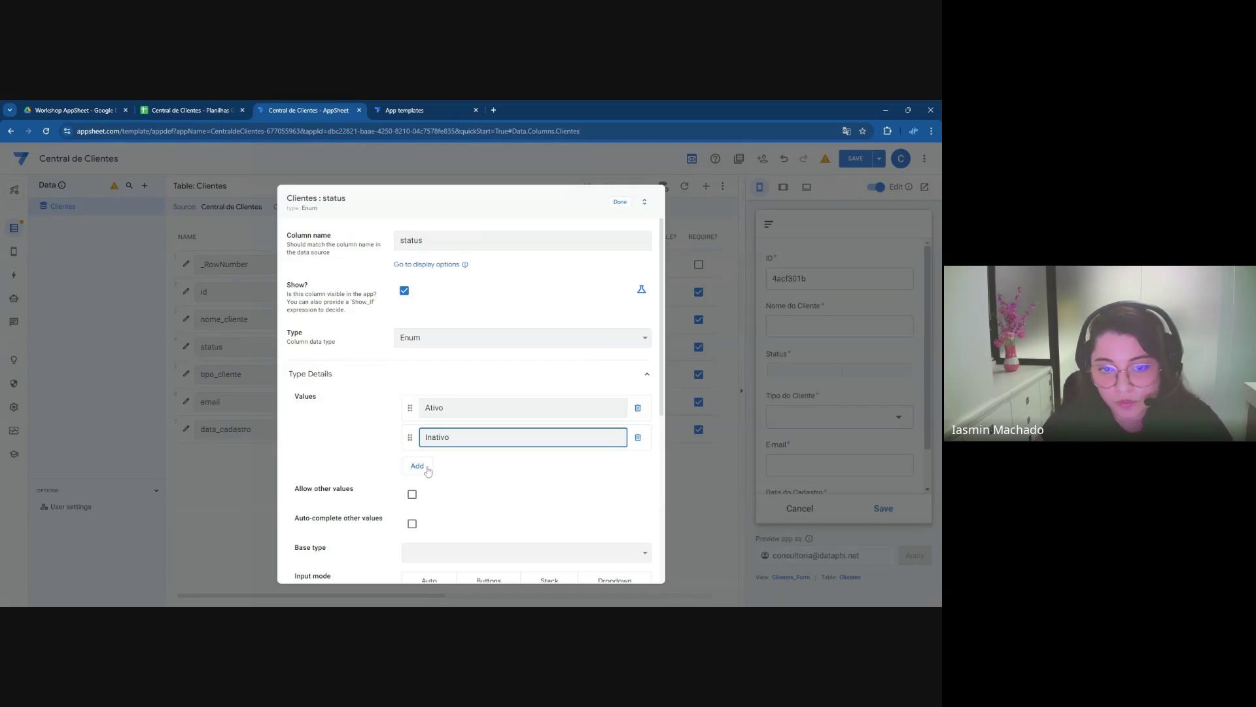
left_click(422, 466)
type("Bloqueado")
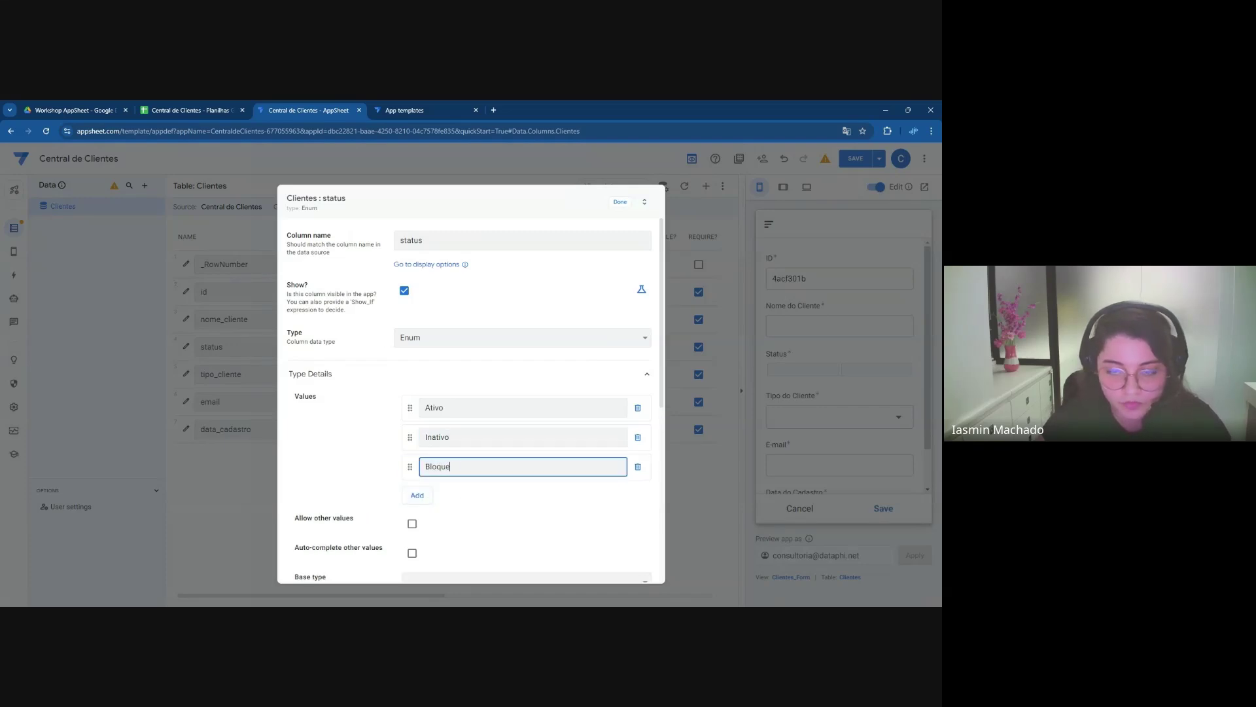
left_click(359, 462)
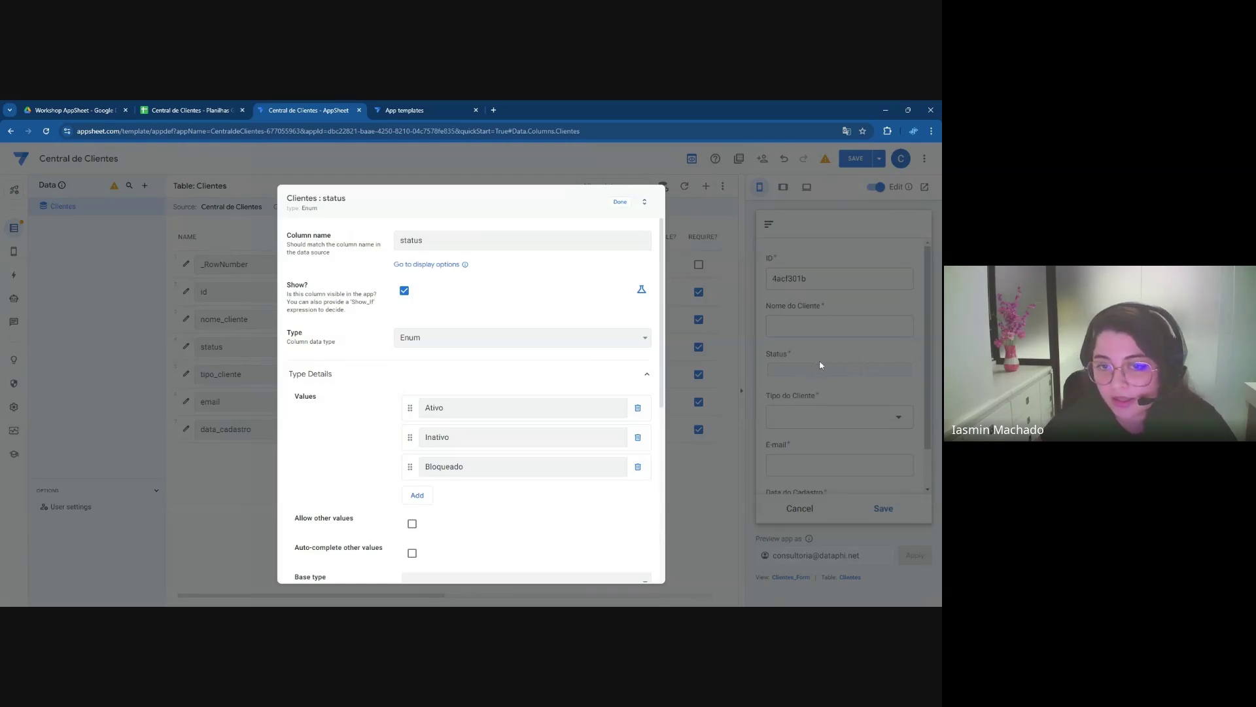
Set the status column's input mode to Dropdown and close its settings
scroll(662, 380, "down", 1)
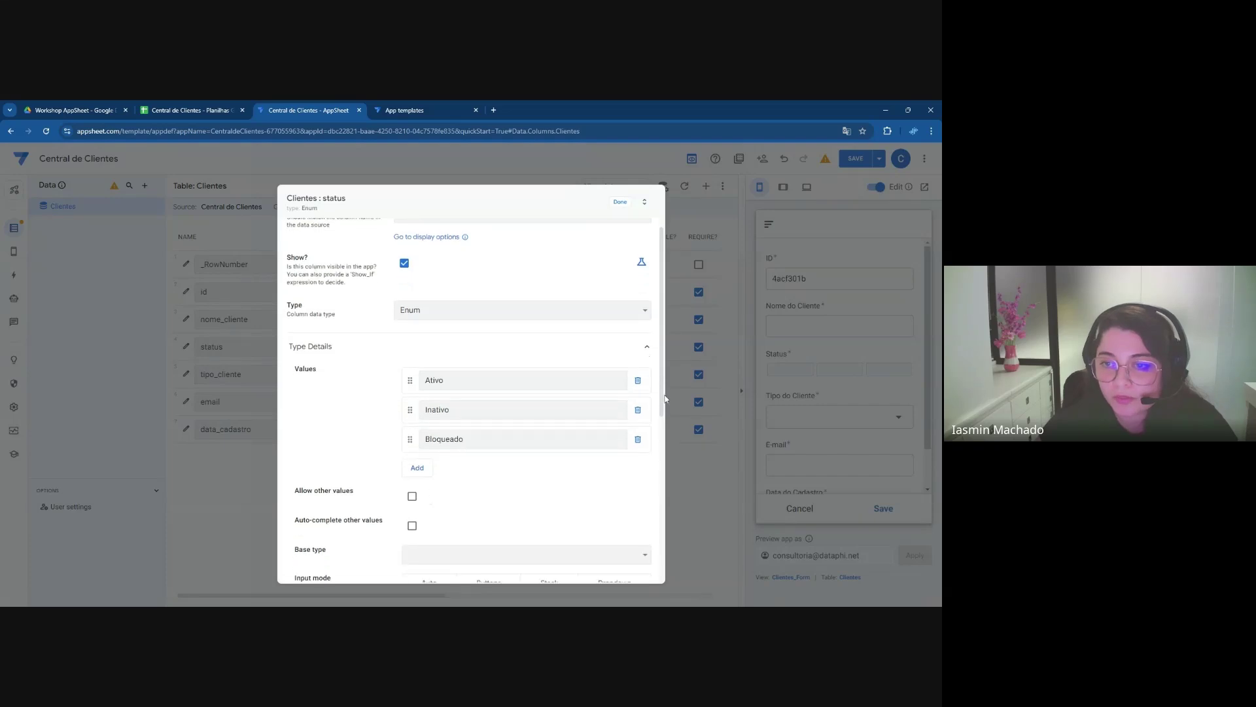
scroll(458, 428, "down", 1)
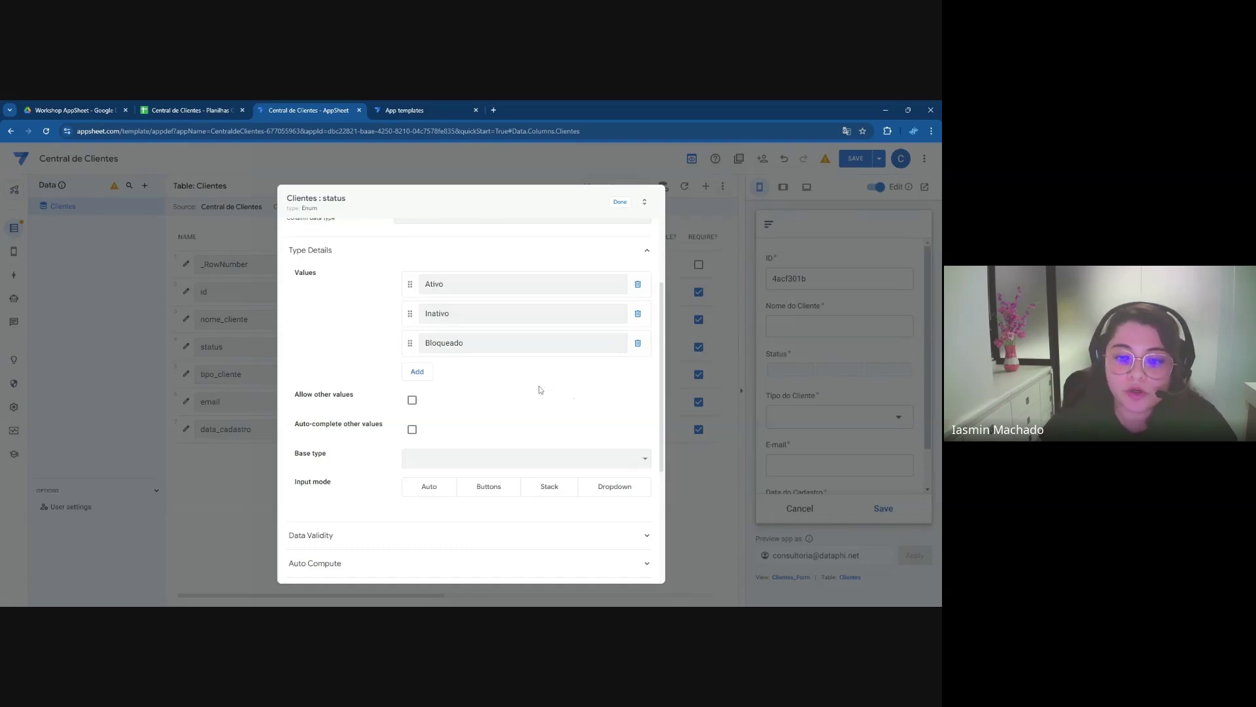
scroll(543, 393, "down", 1)
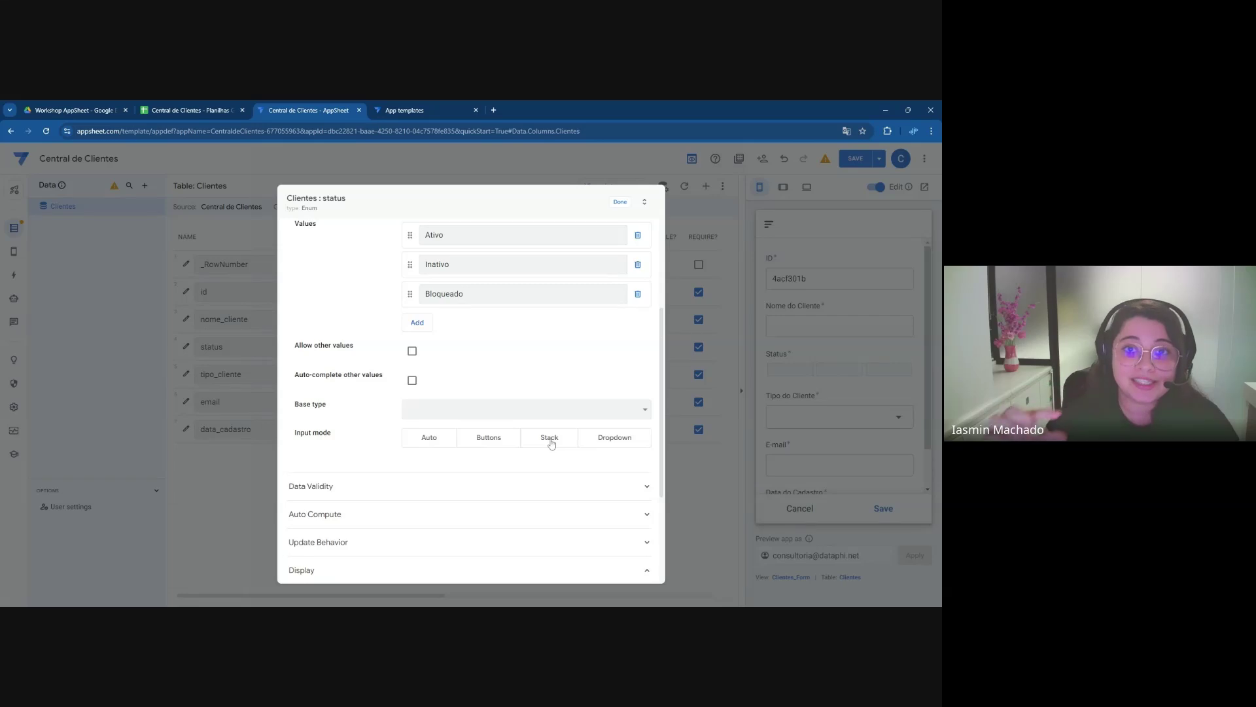
left_click(610, 442)
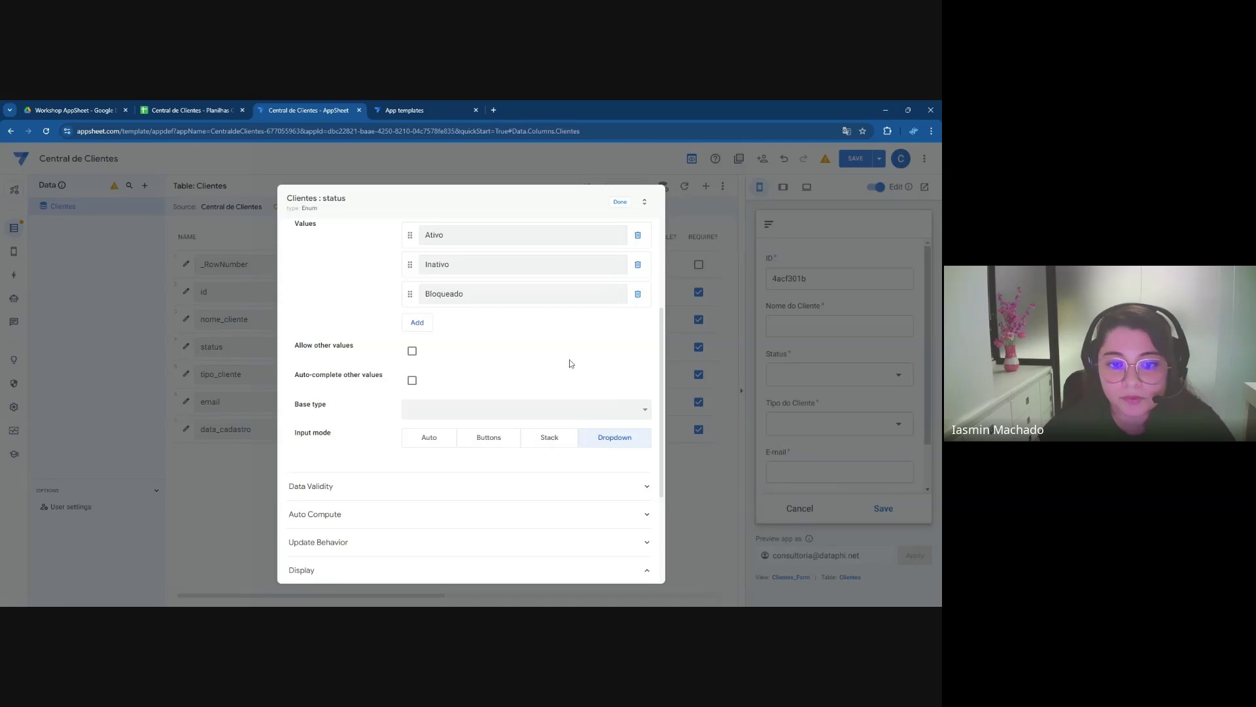
scroll(571, 364, "up", 3)
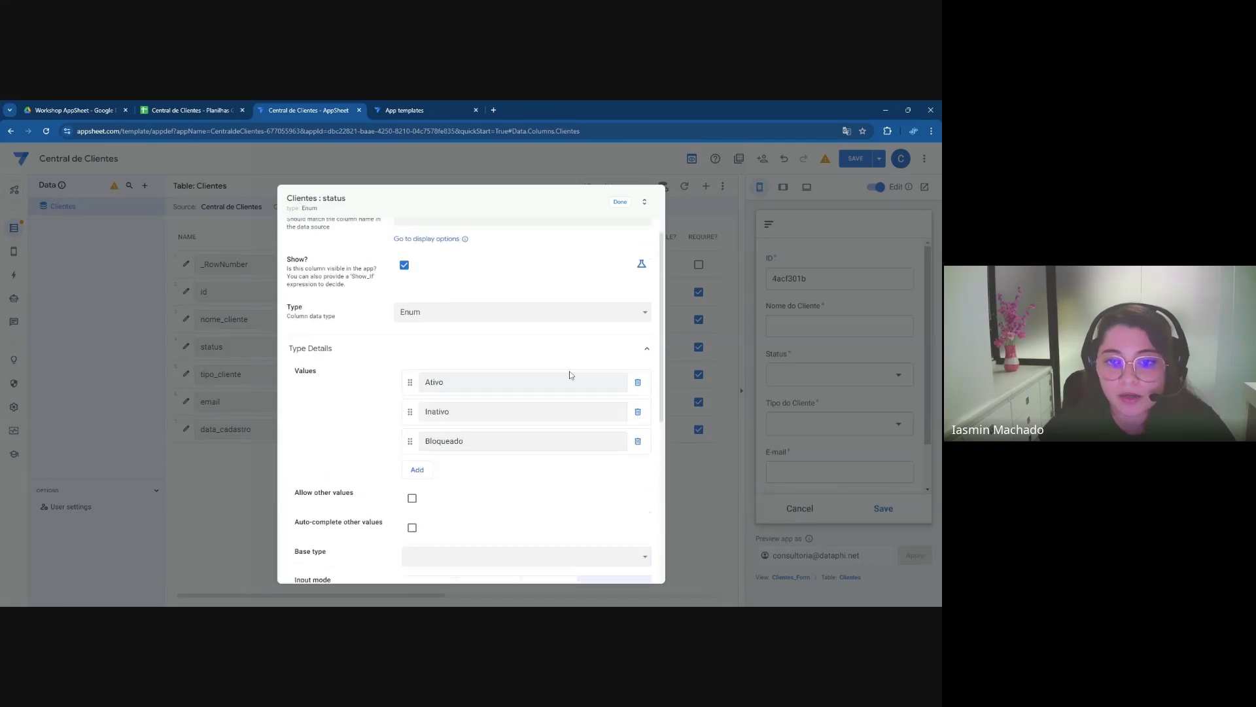
left_click(621, 202)
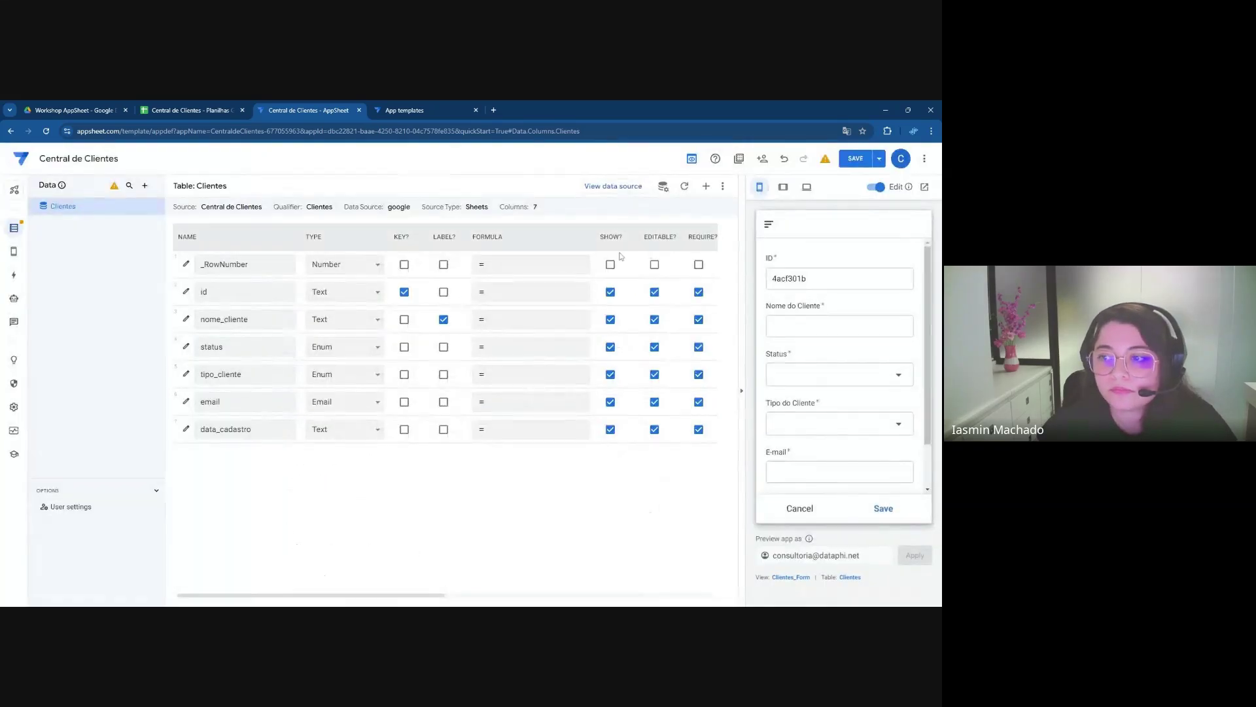
Choose Ativo as the Status in the form preview, then open tipo_cliente's settings
left_click(808, 379)
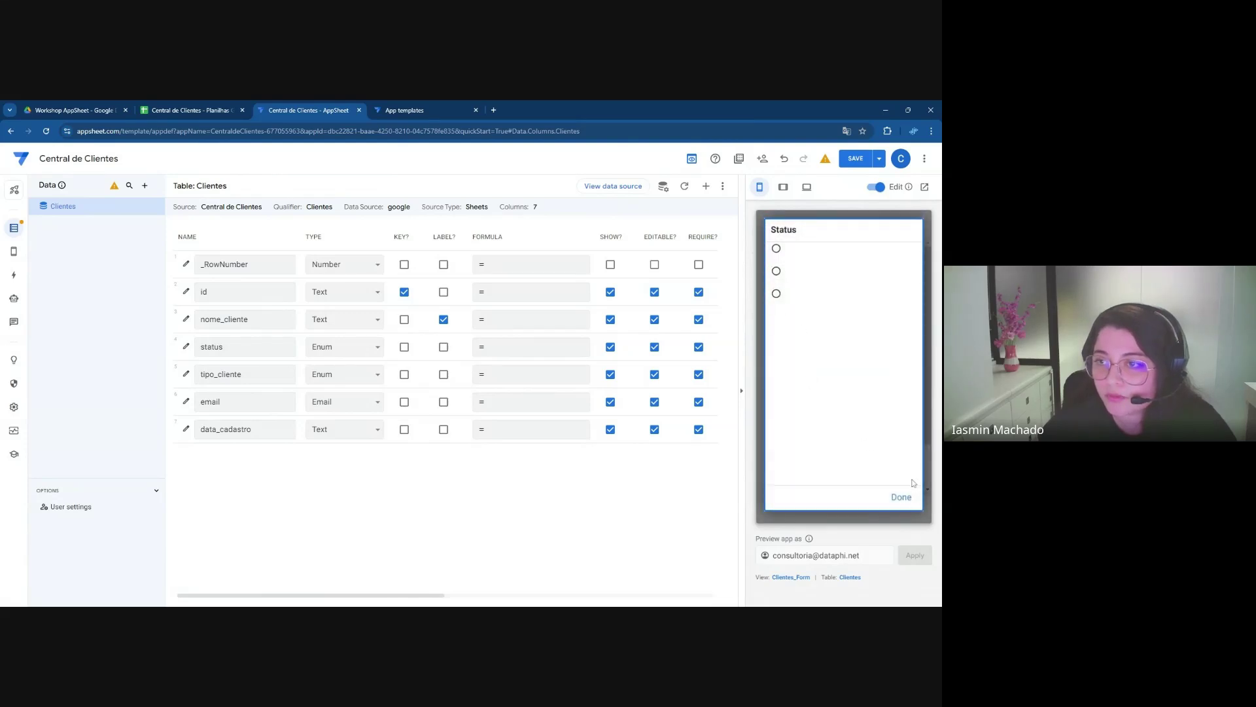
left_click(901, 497)
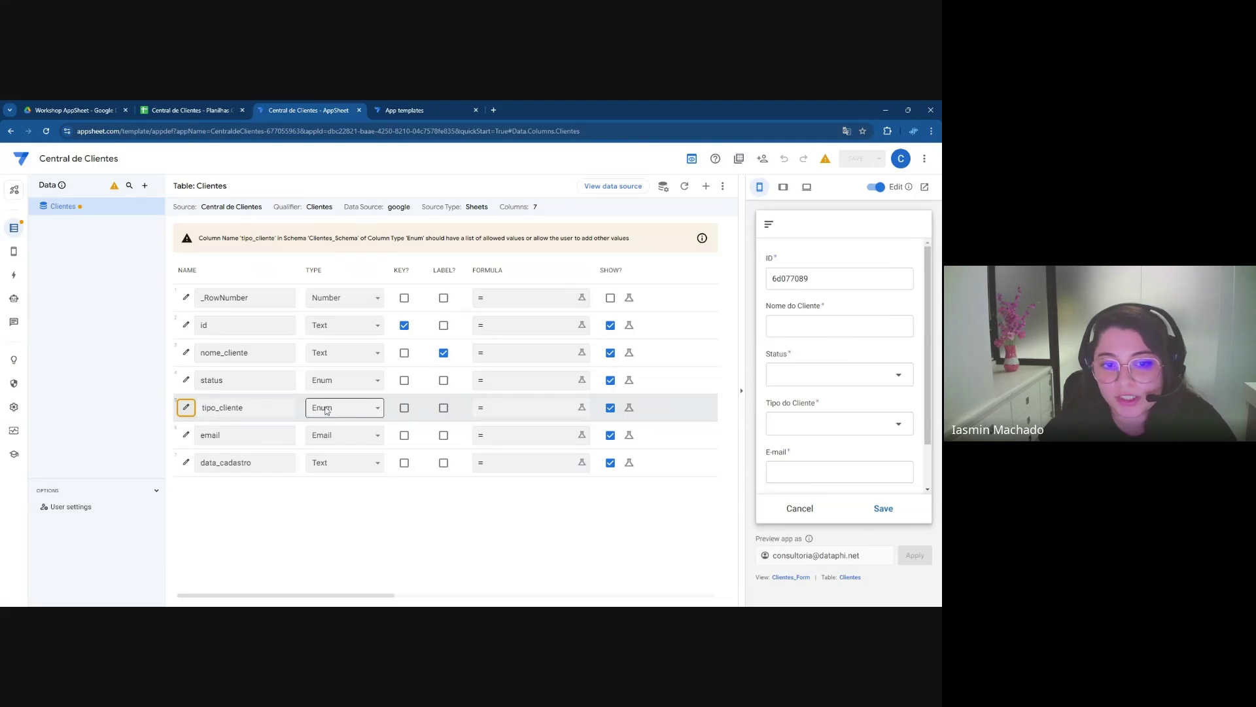
left_click(799, 375)
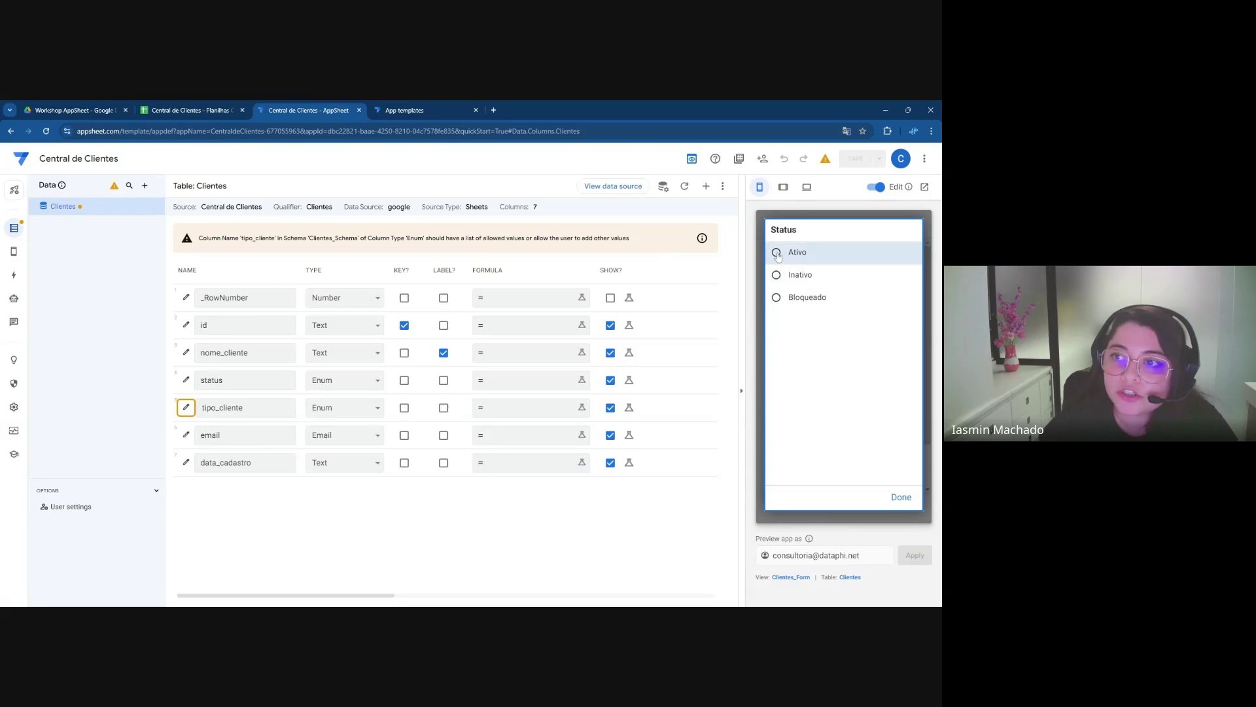
left_click(777, 255)
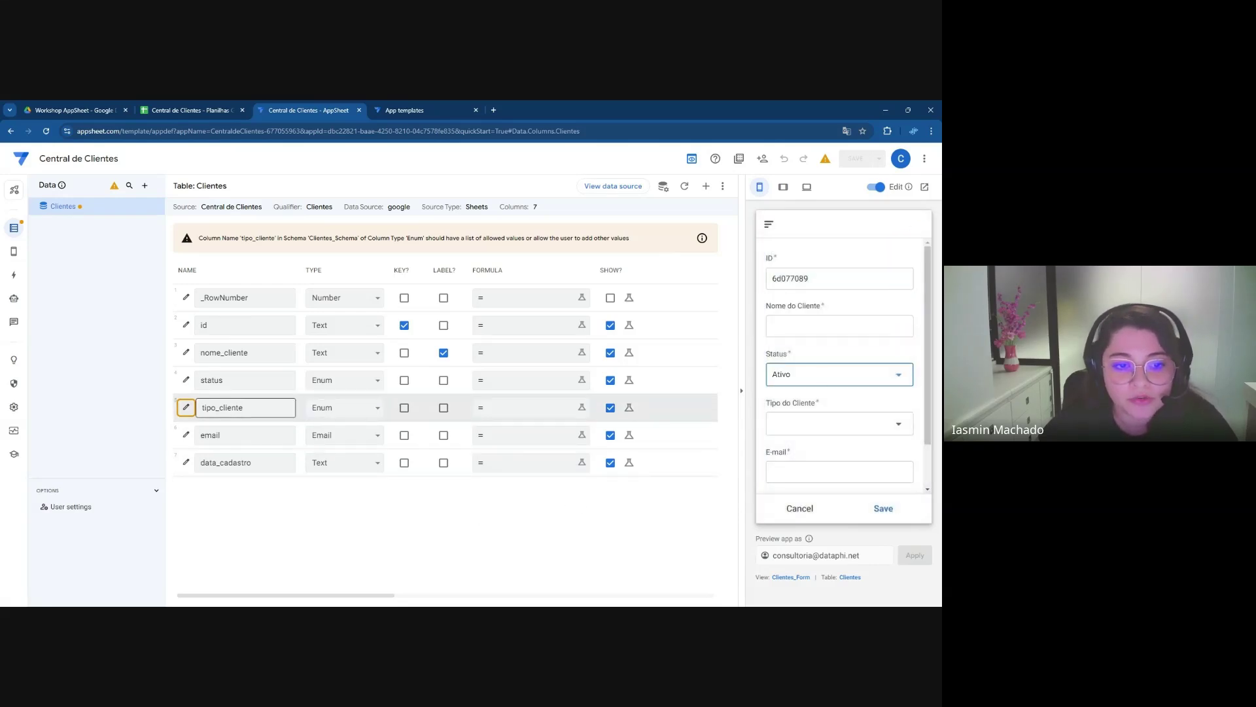
left_click(186, 407)
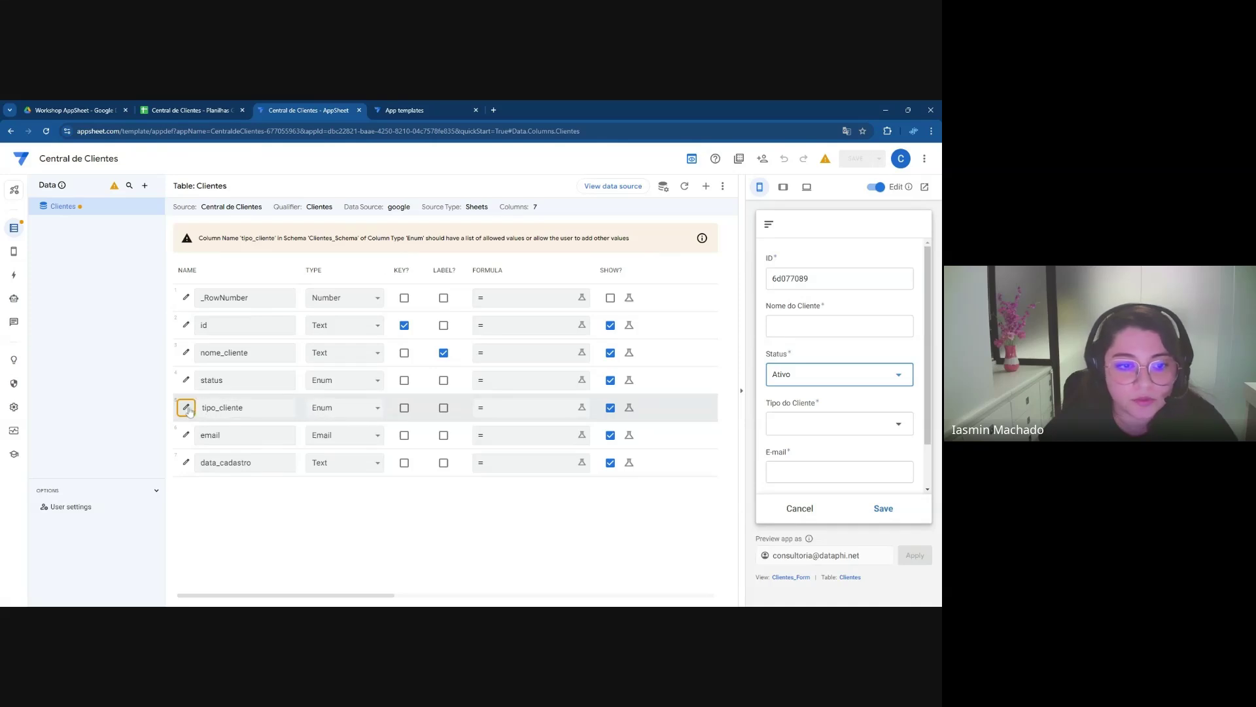
Give tipo_cliente the values Pessoa Física and Pessoa Jurídica, removing the extra empty row
scroll(419, 421, "down", 1)
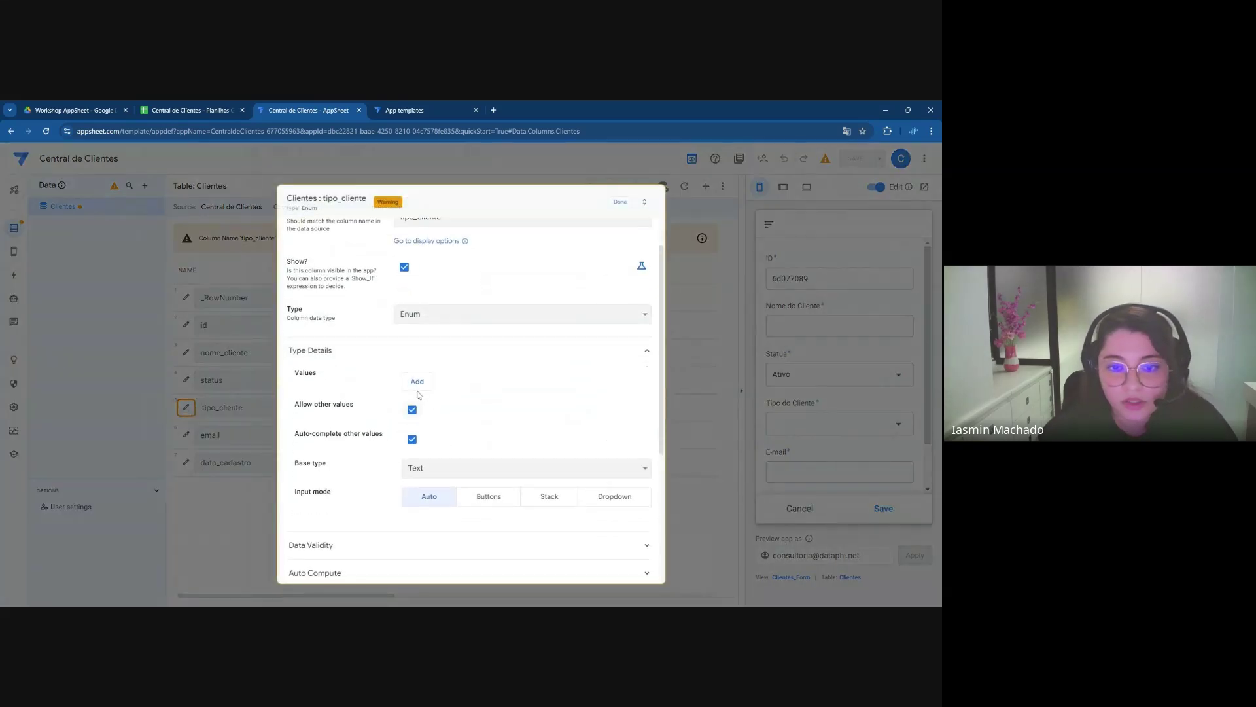
left_click(418, 381)
type("Pessoa Física")
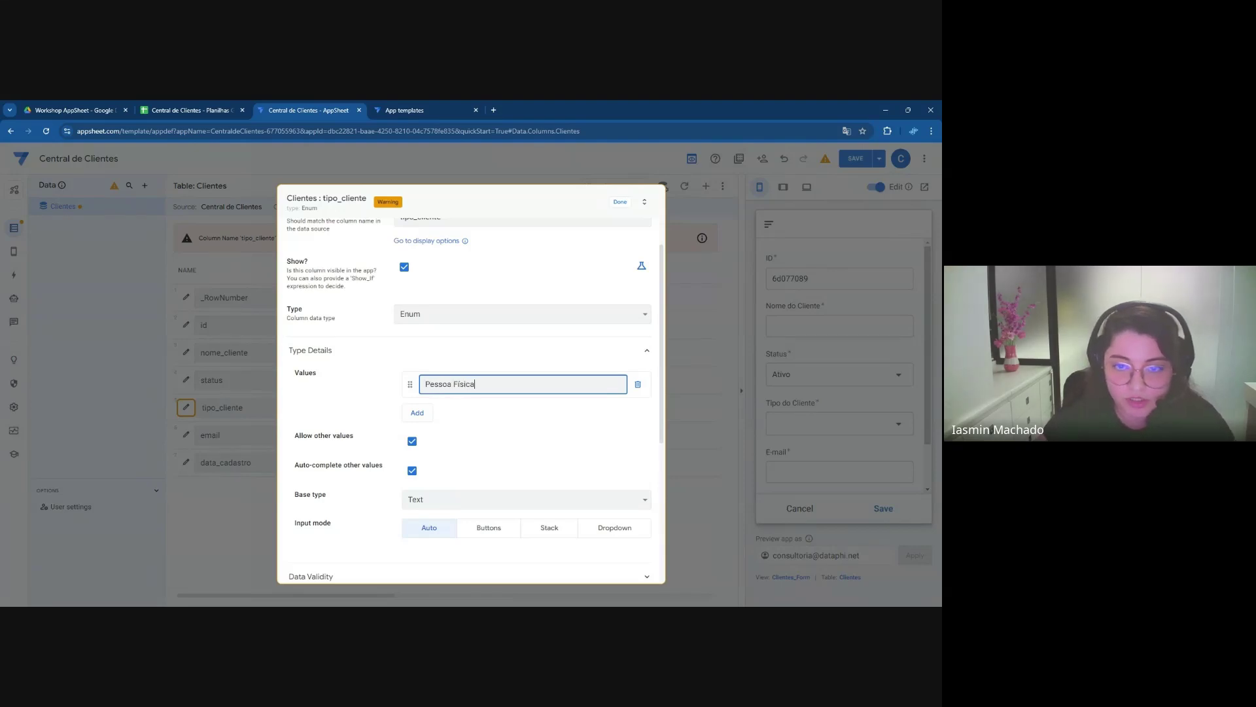
key("Return")
type("Pessoa Jurídica")
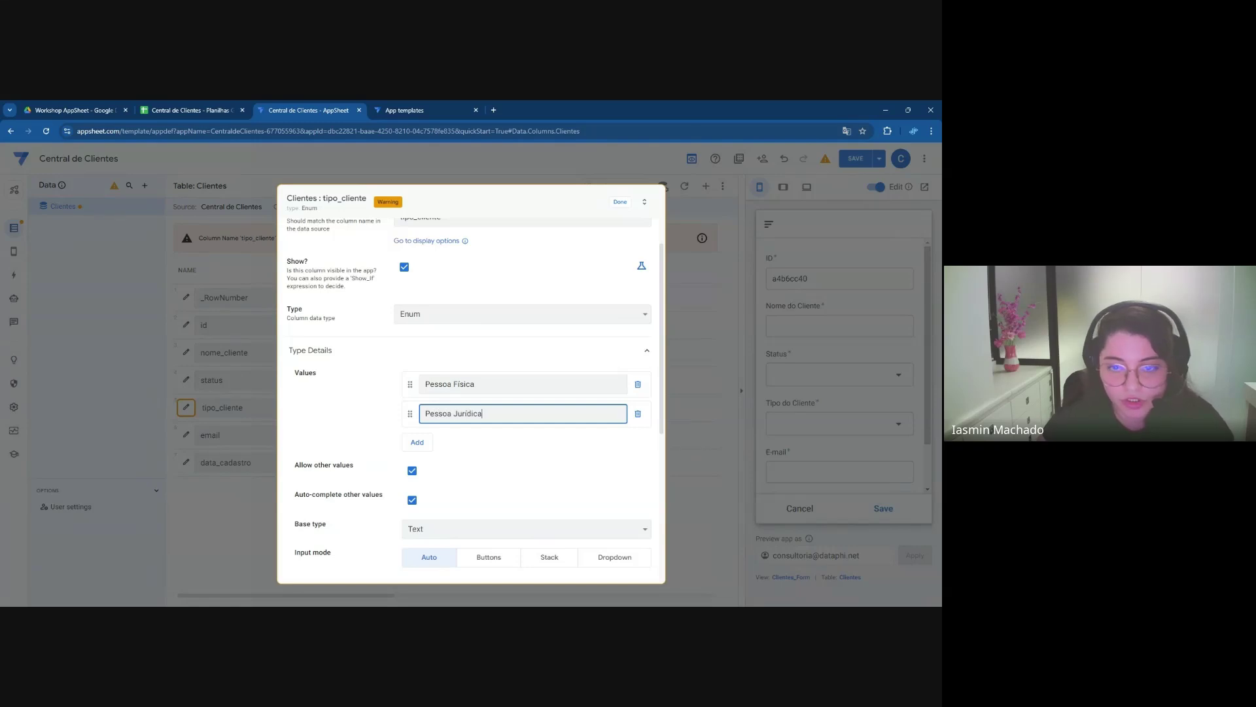
left_click(417, 441)
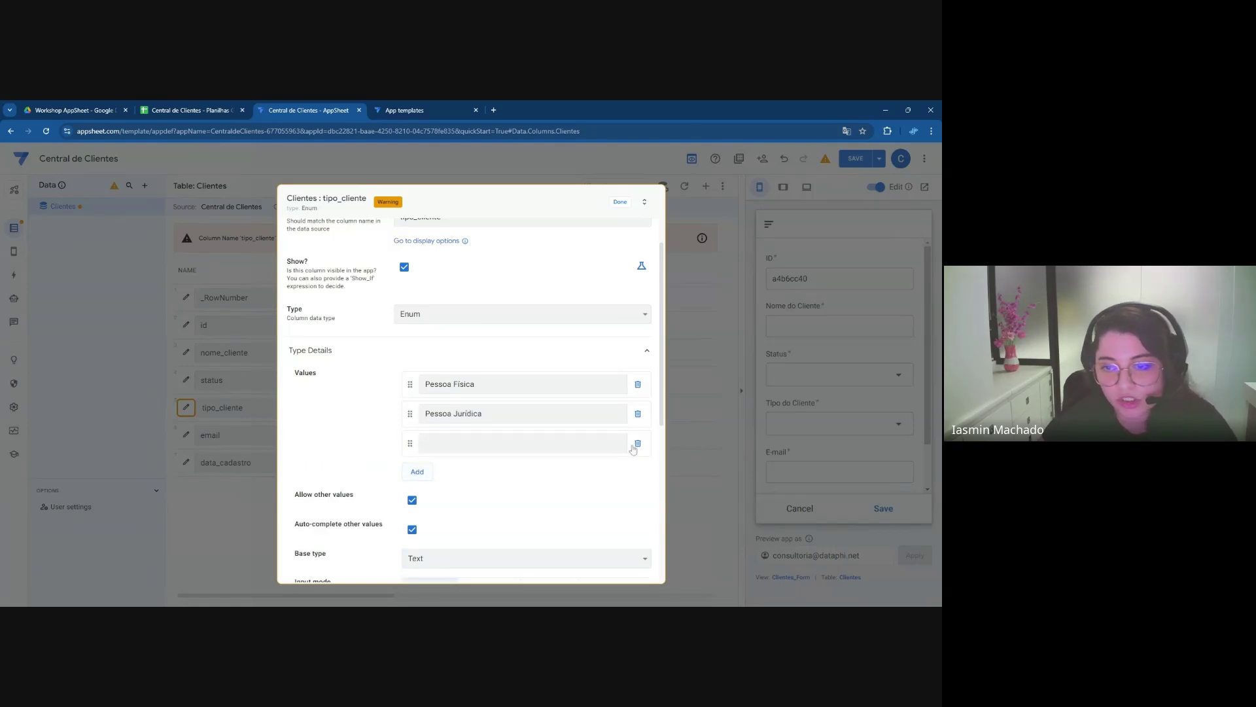
left_click(638, 444)
Set tipo_cliente's input mode to Dropdown and finish editing the column
scroll(452, 425, "down", 2)
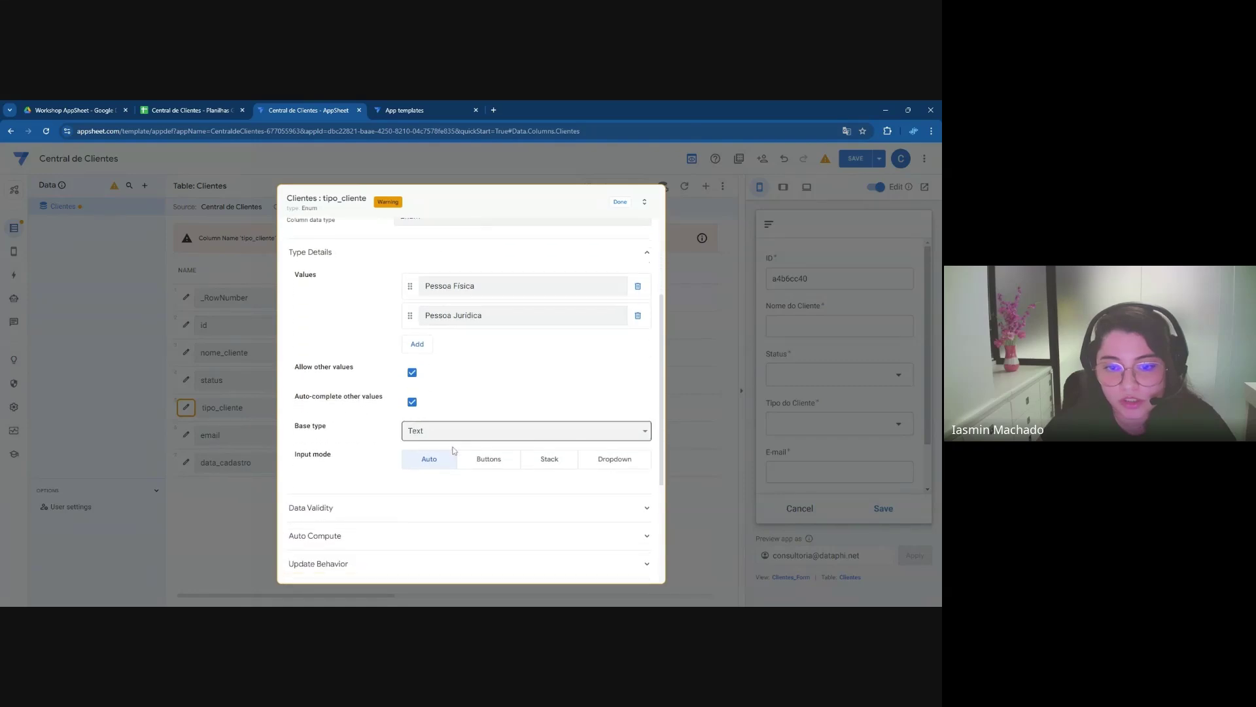
left_click(618, 465)
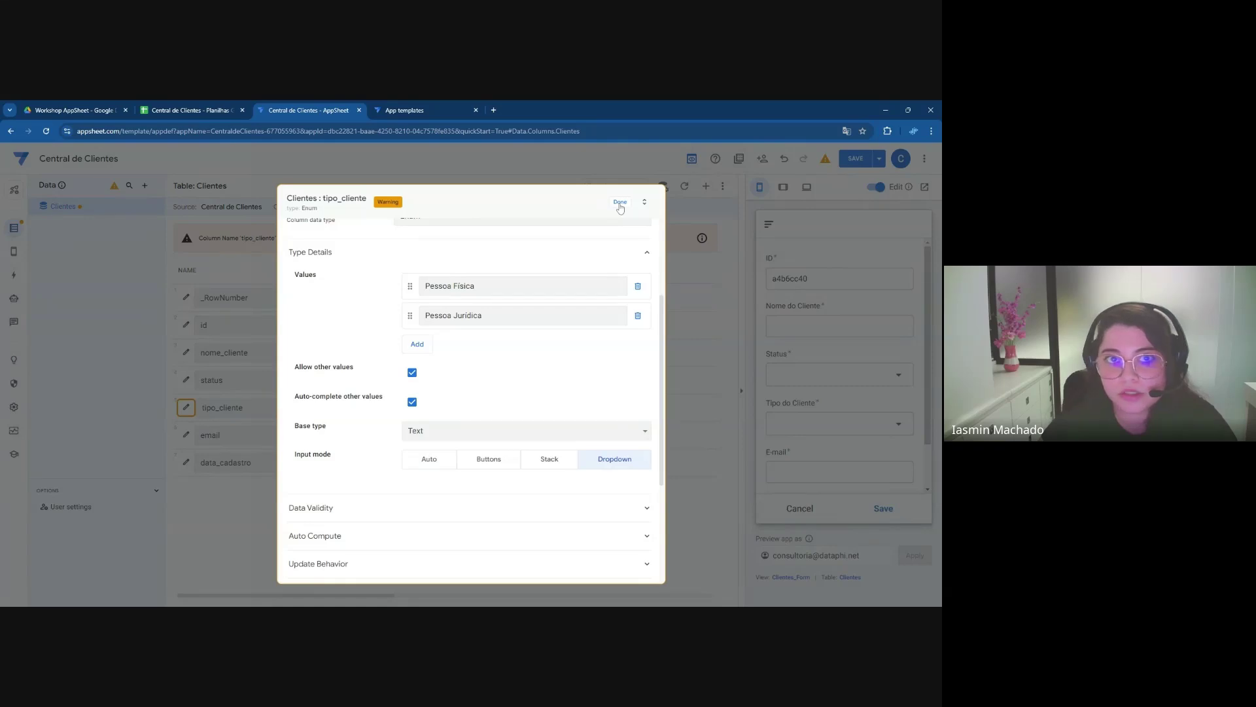
left_click(620, 203)
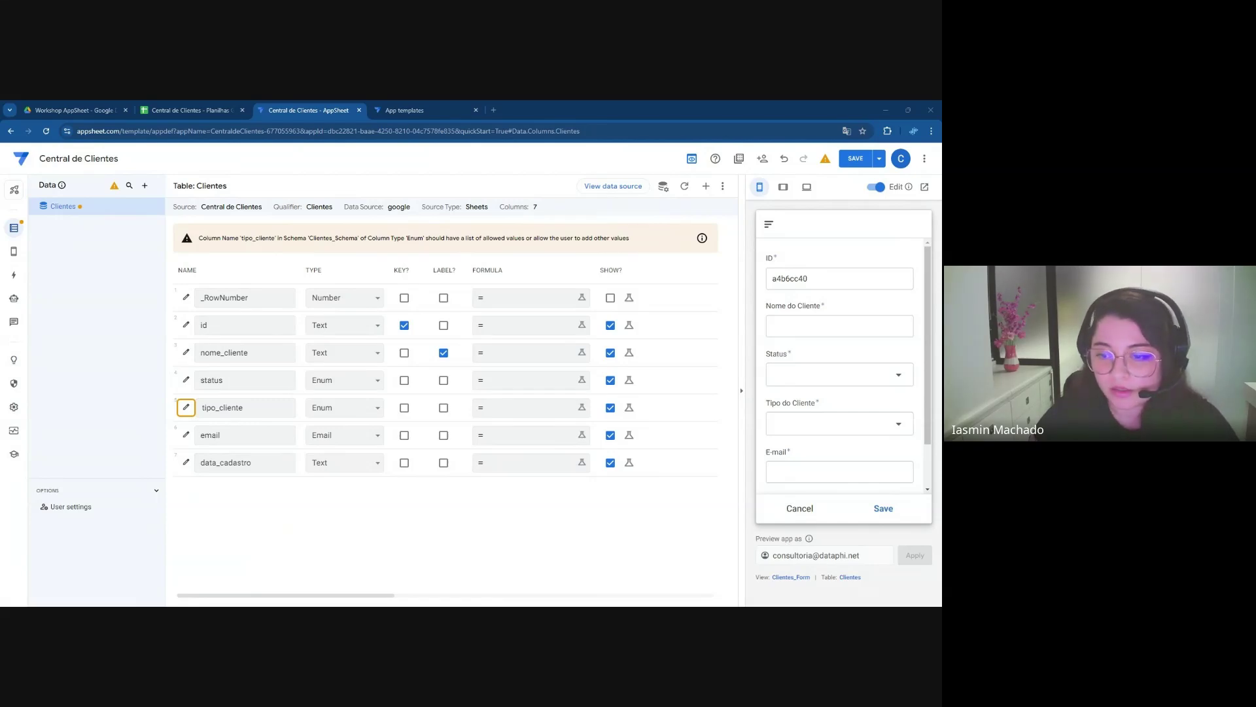
Test the Tipo do Cliente dropdown in the preview to see Pessoa Física and Pessoa Jurídica
left_click(814, 426)
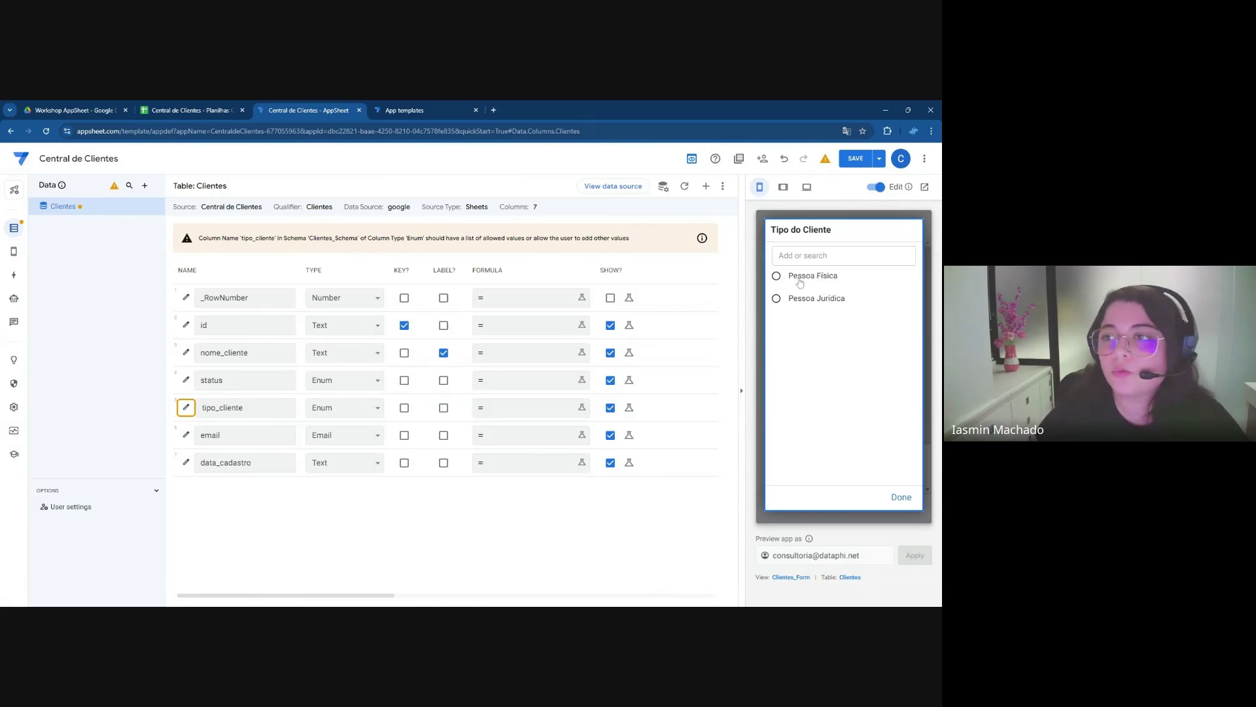
Close the Tipo do Cliente choices and set the email column's type to Email
left_click(902, 497)
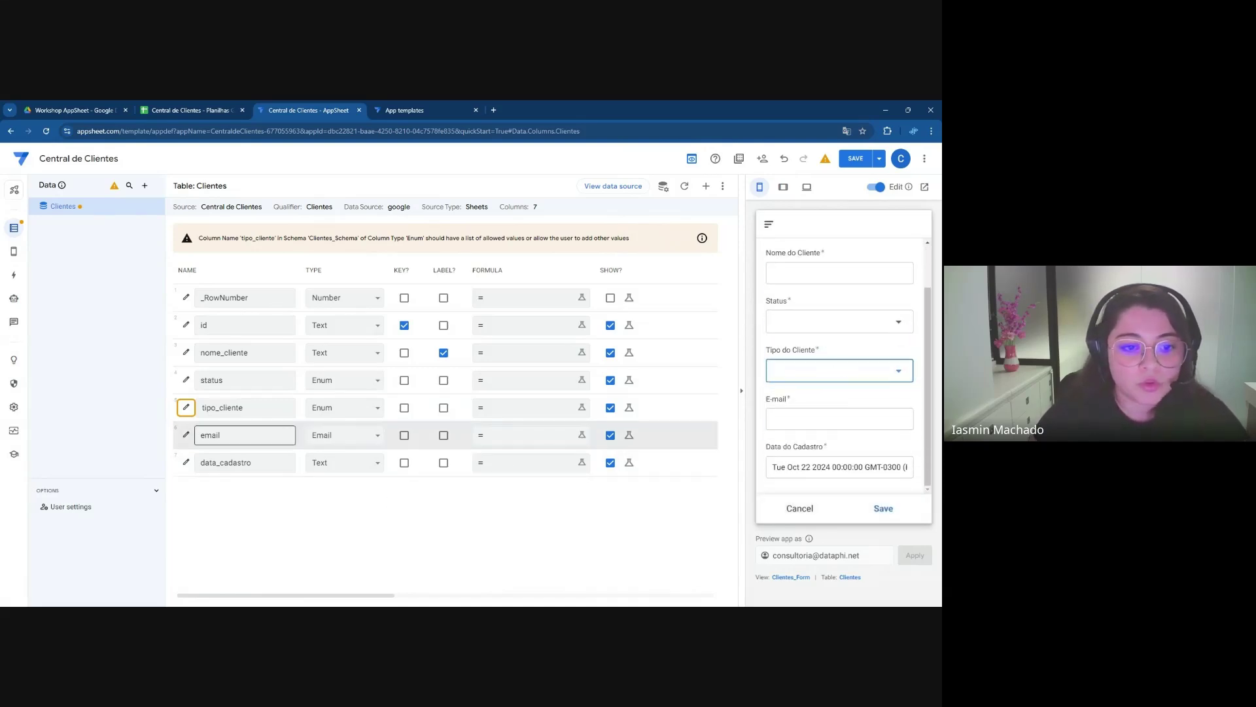
left_click(328, 437)
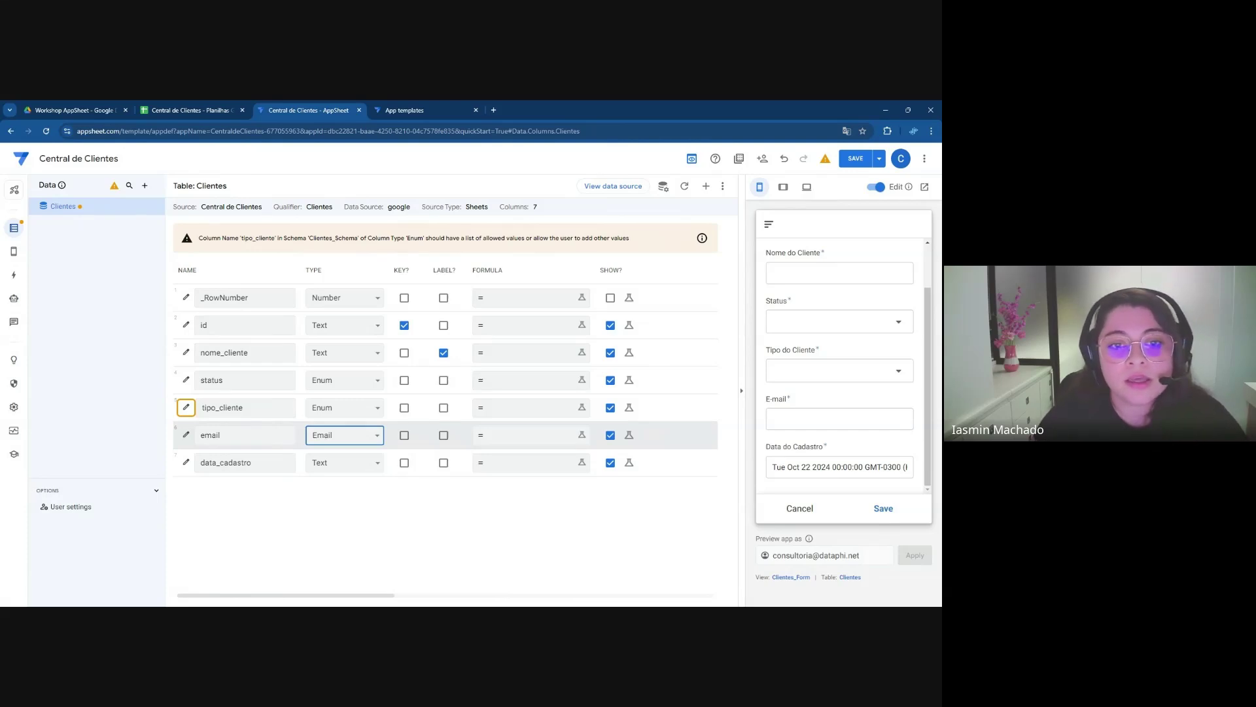
Change the data_cadastro column's type from Text to Date
left_click(330, 466)
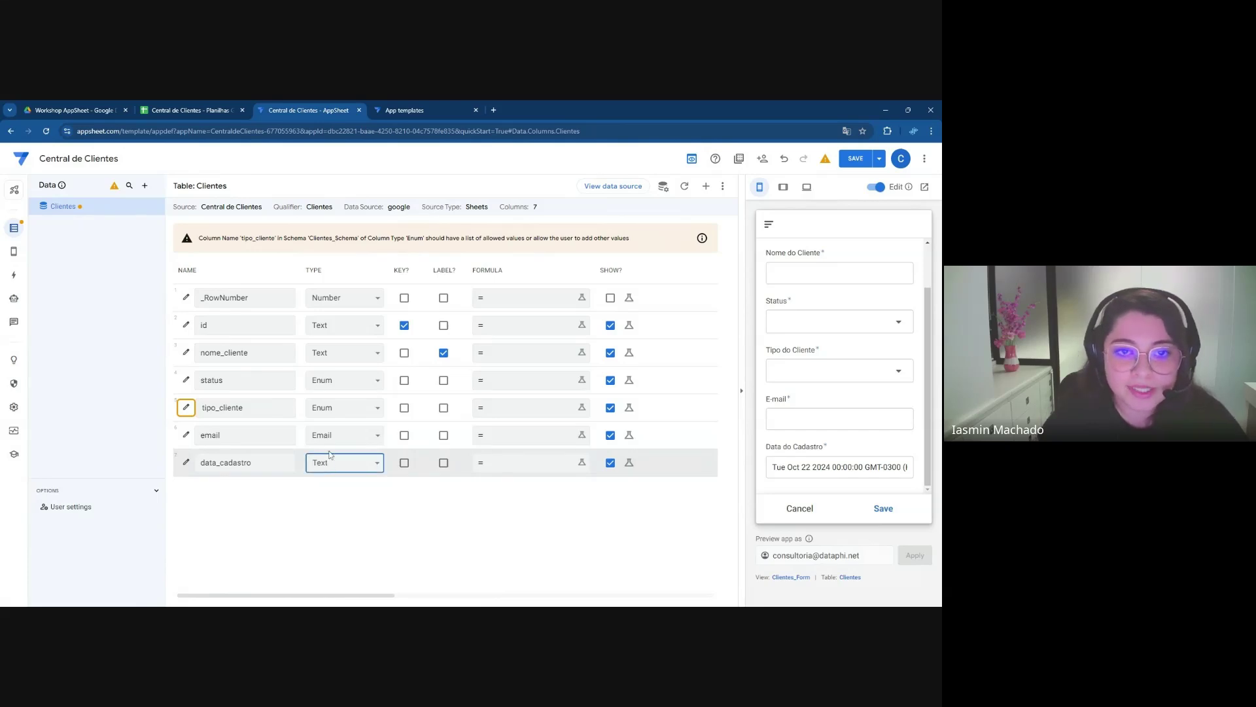
key("d")
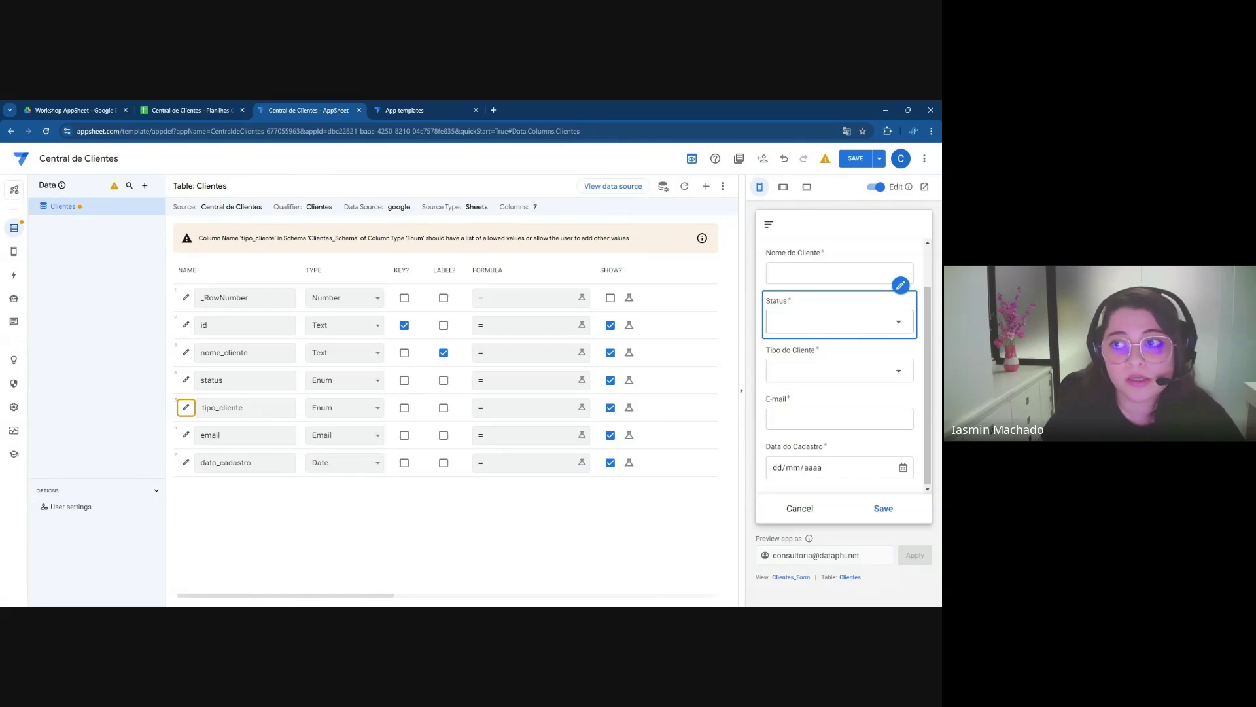
Save the app, verify the generated ID and 22/10/2024 date in the preview, then go to Views
left_click(852, 160)
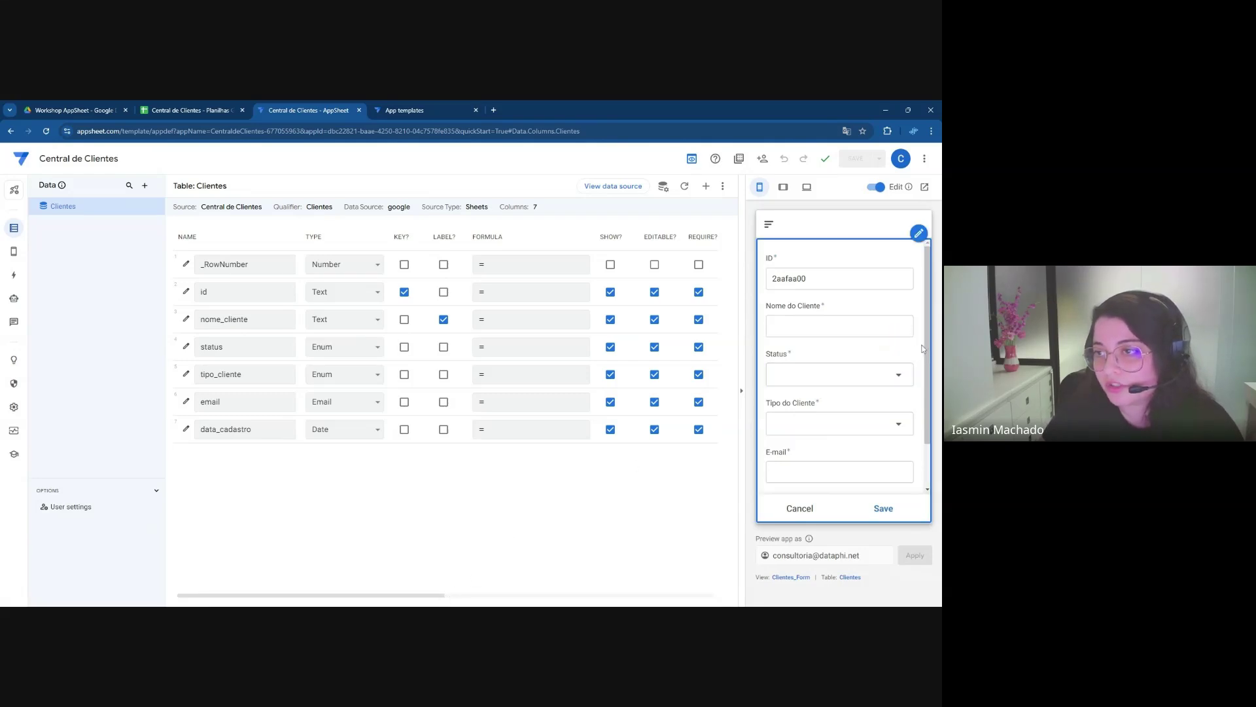
scroll(922, 349, "down", 2)
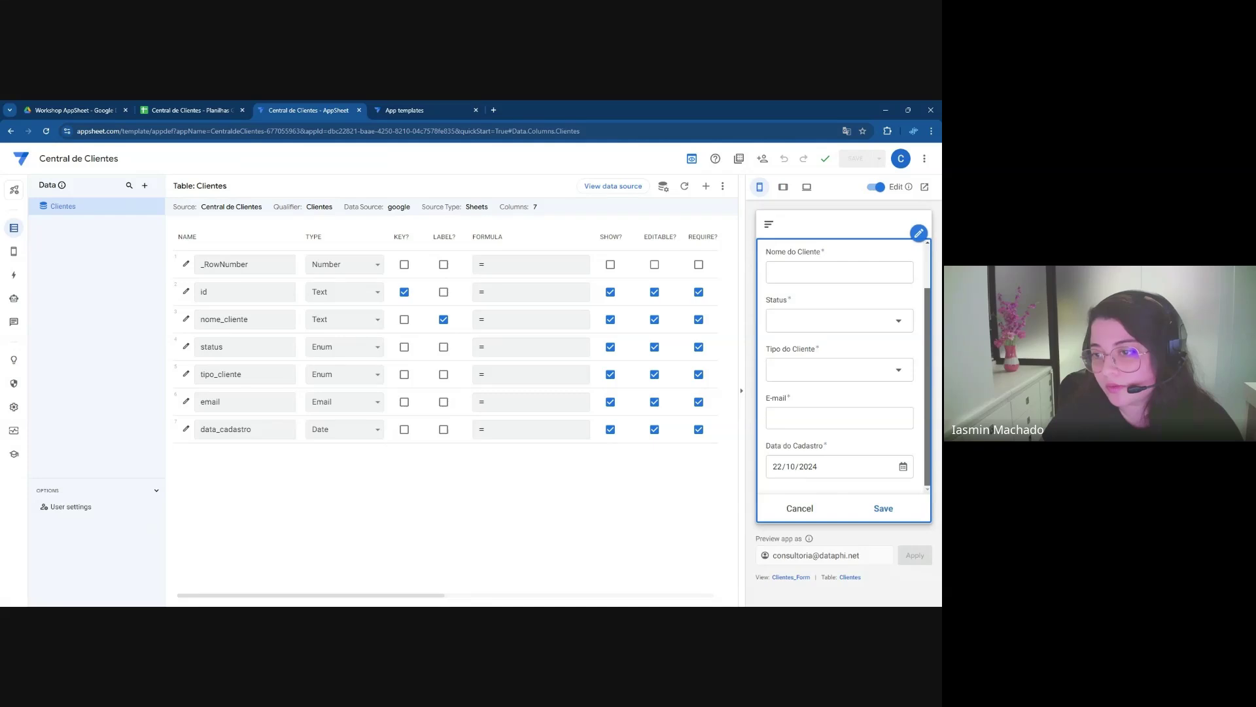
scroll(844, 366, "up", 2)
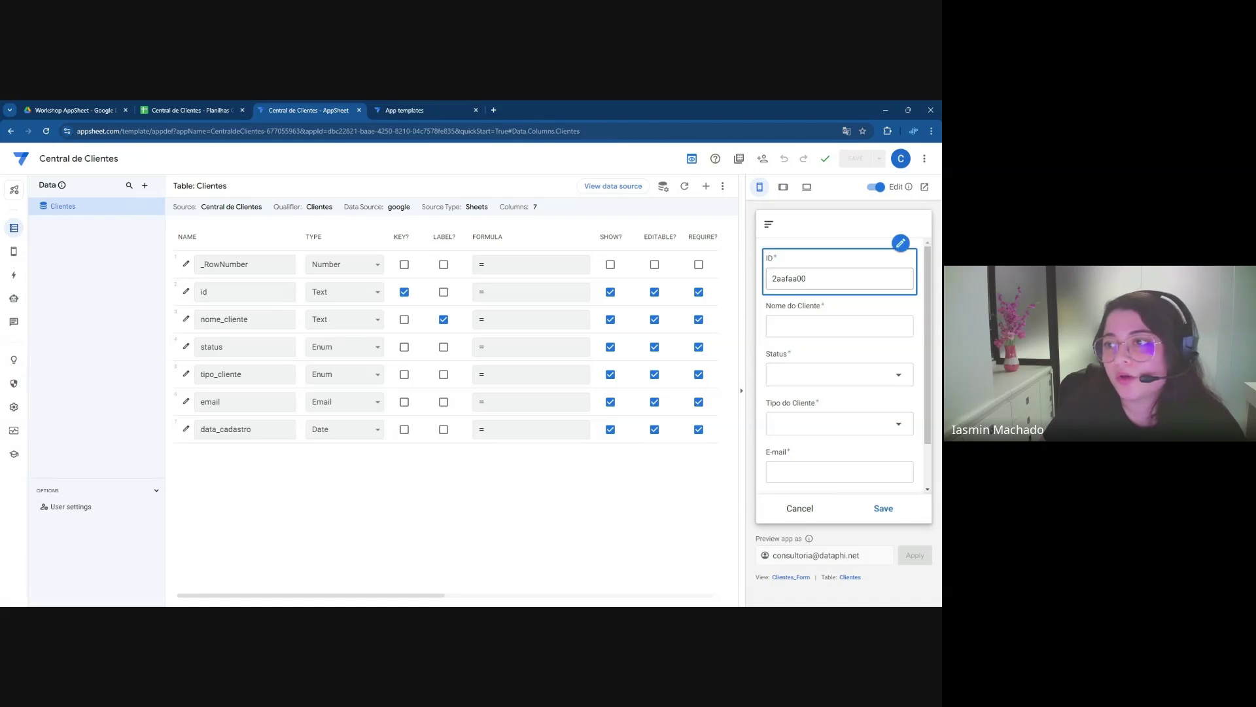
double_click(789, 278)
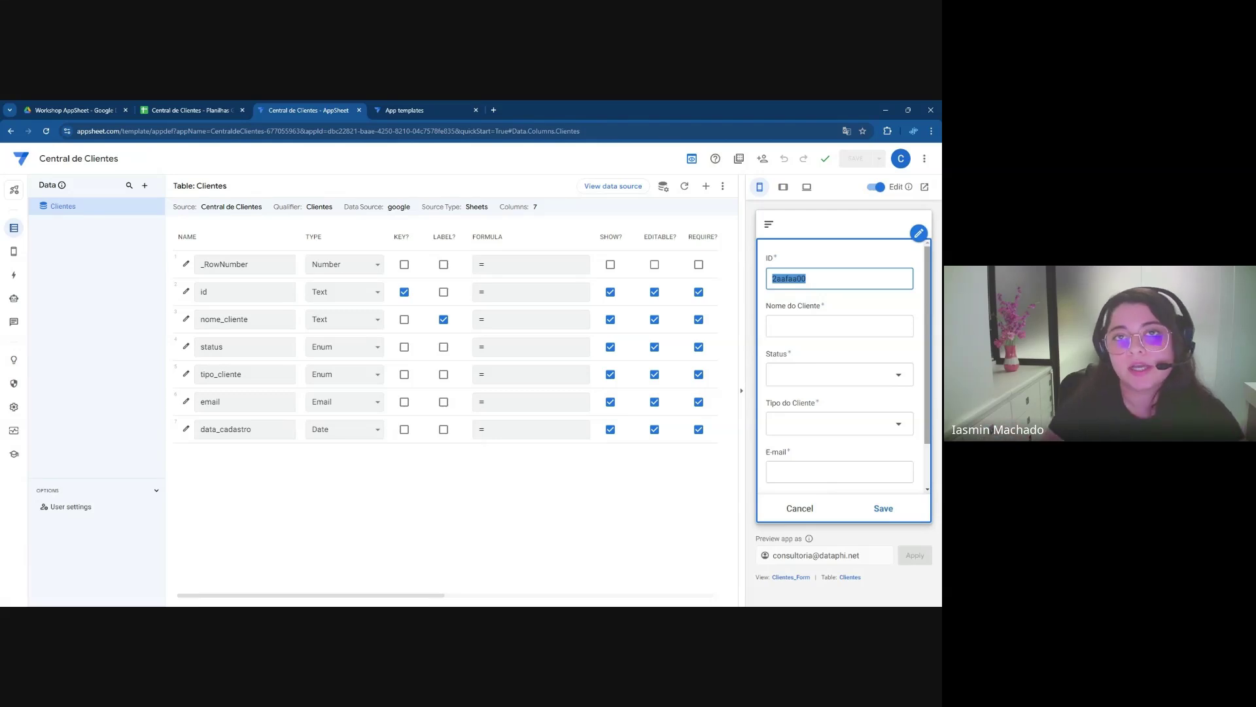
scroll(927, 302, "down", 2)
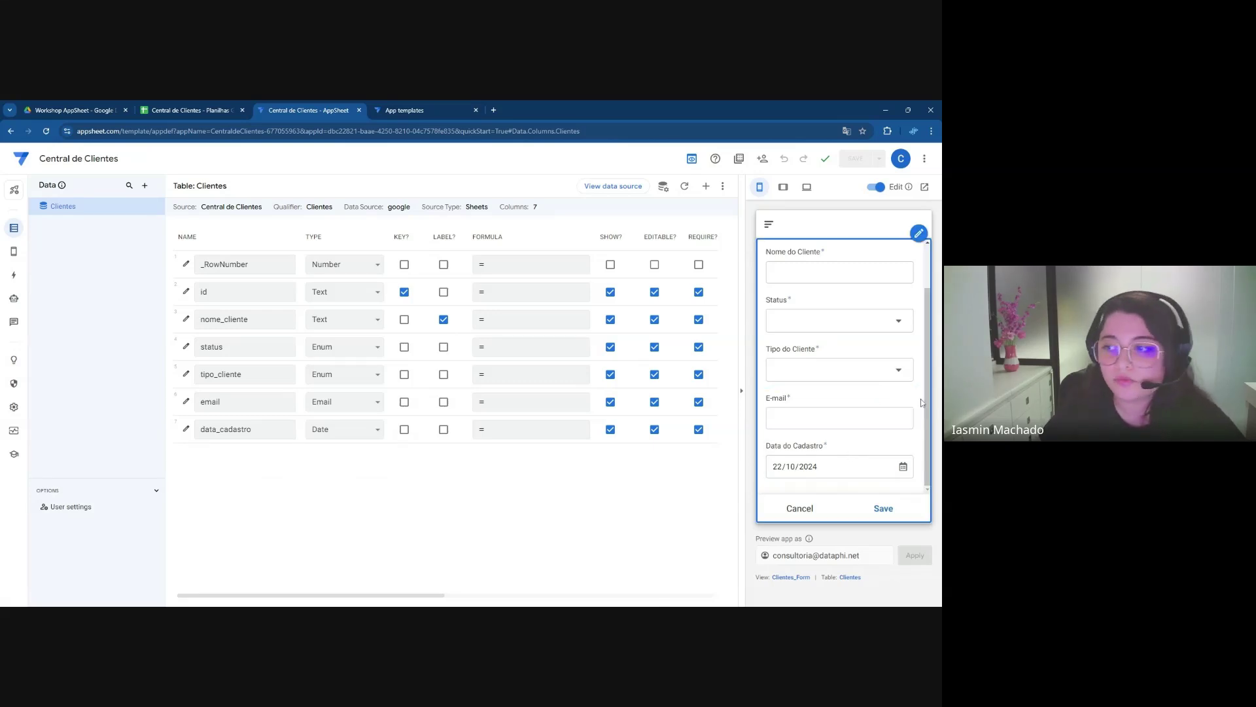
scroll(933, 343, "up", 2)
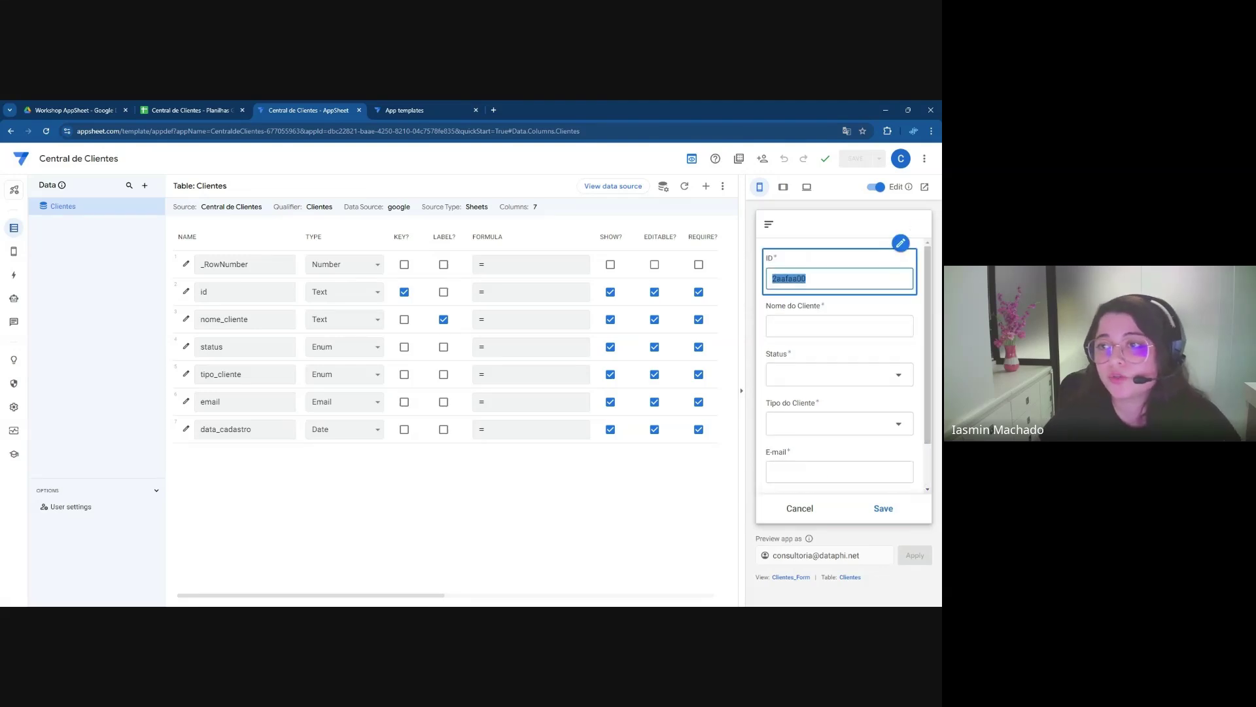
left_click(799, 280)
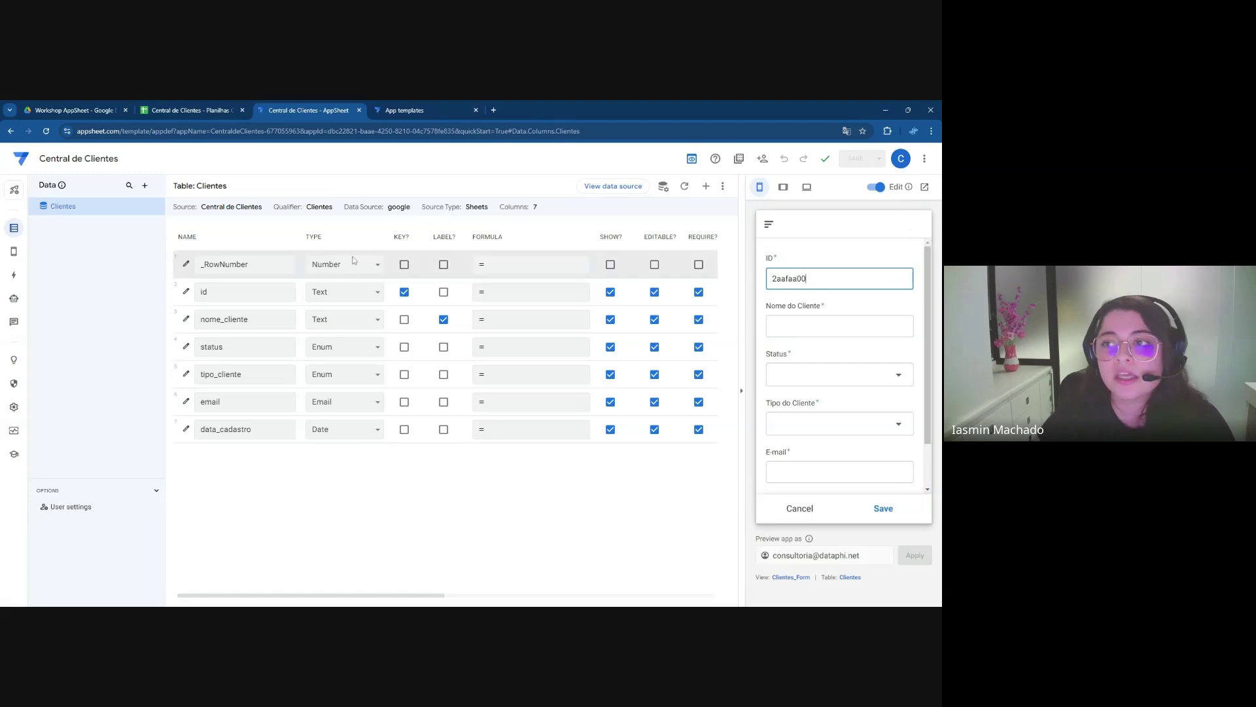
left_click(17, 255)
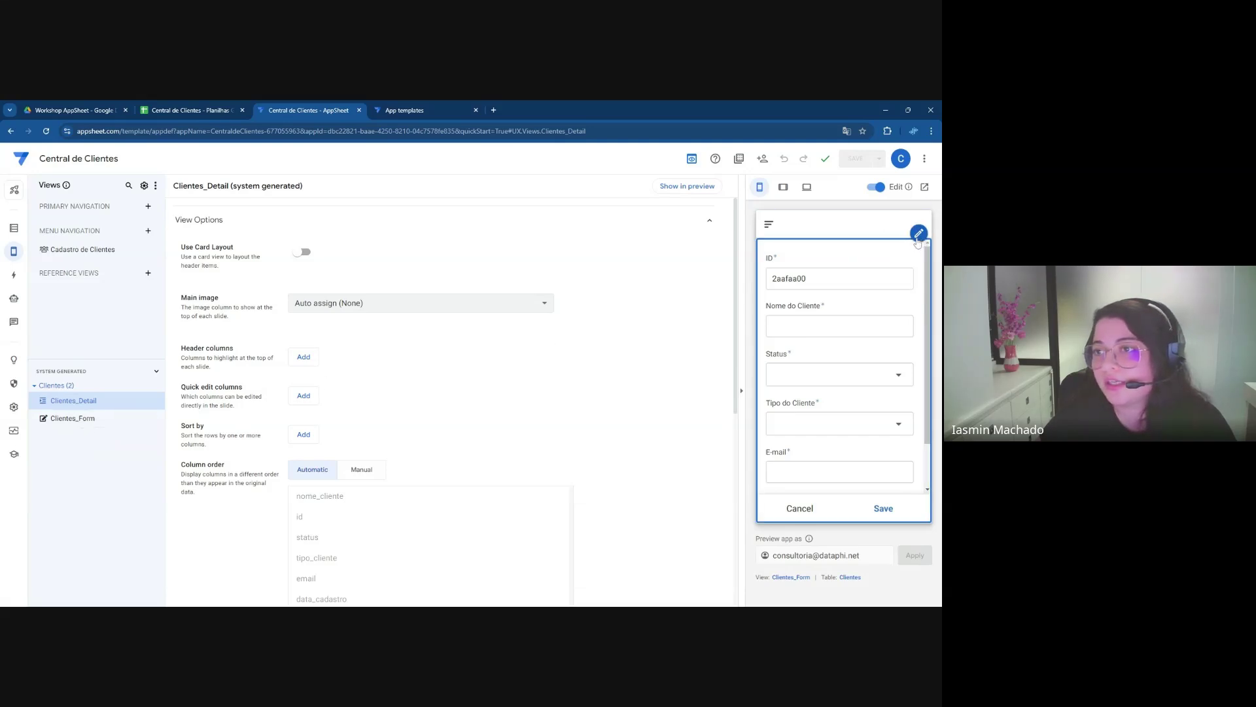
Open the Clientes_Form view's settings from the form preview
left_click(919, 234)
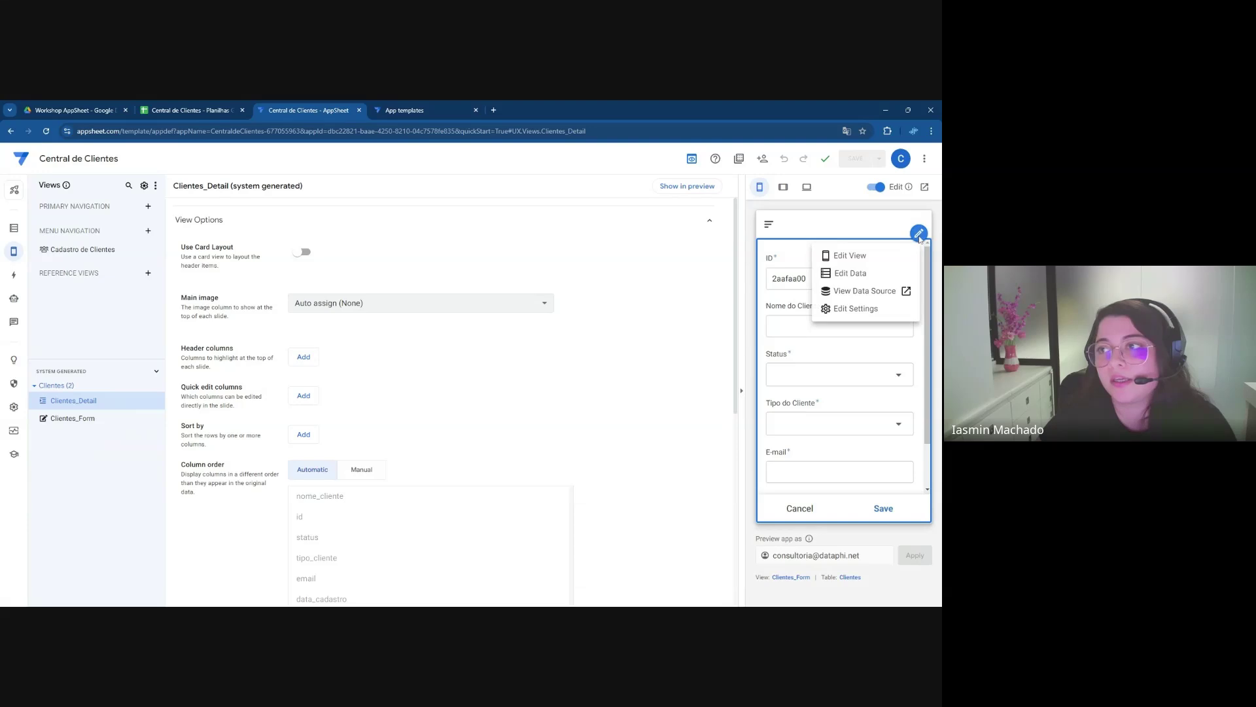
left_click(883, 260)
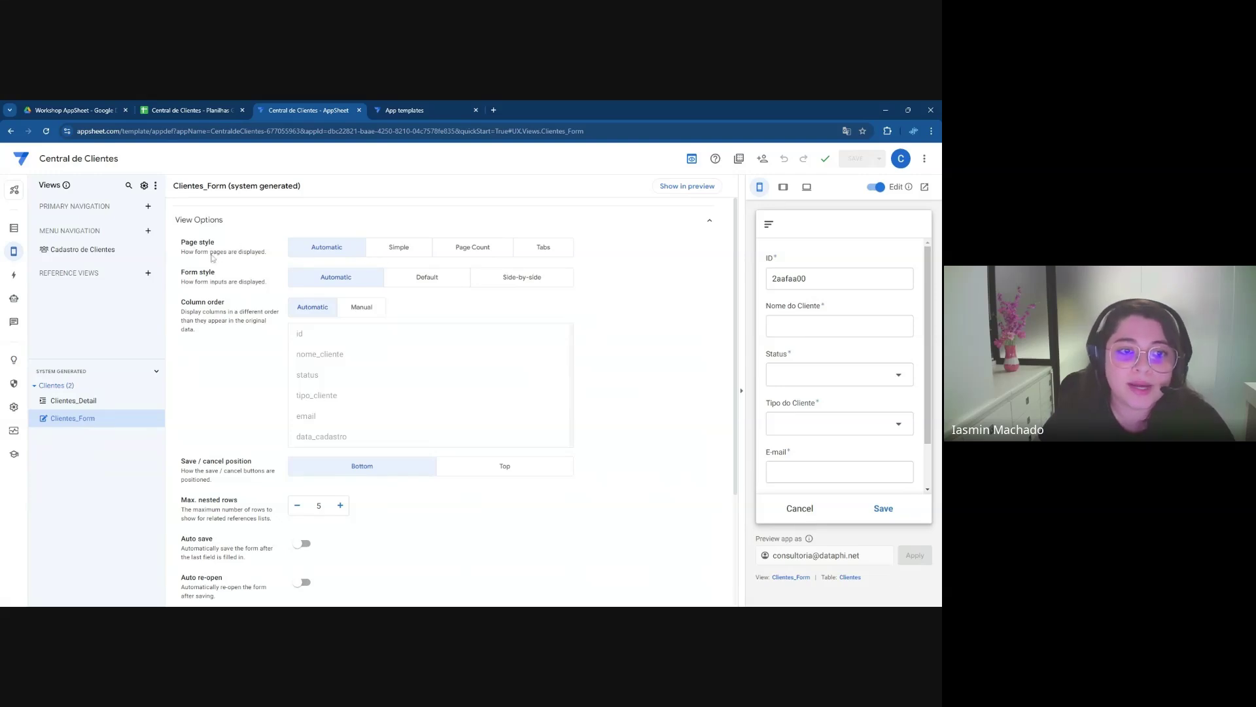
left_click(485, 282)
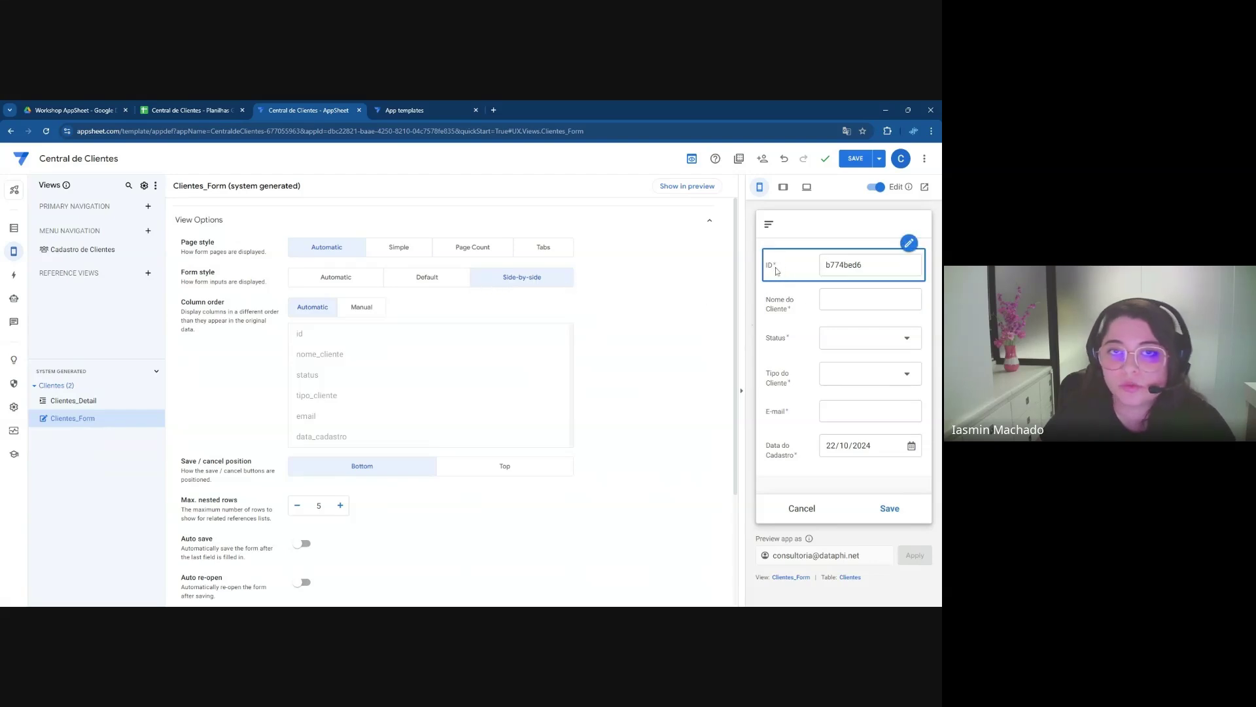
left_click(374, 280)
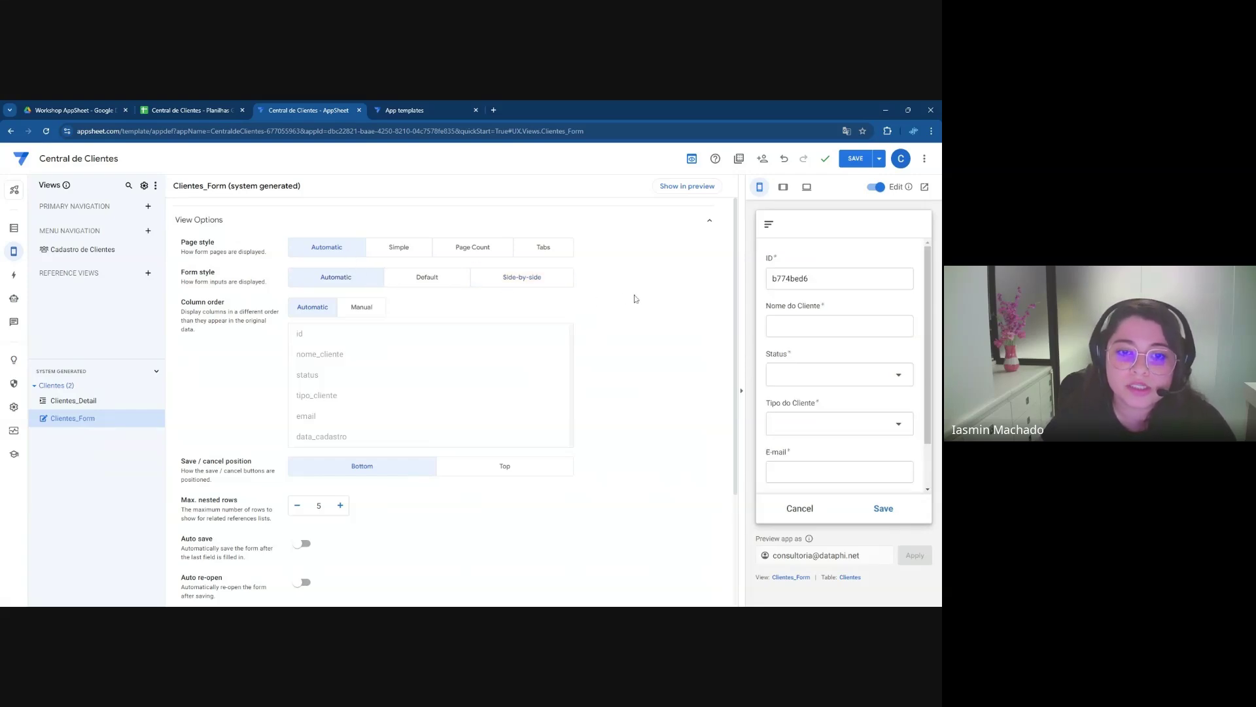
scroll(648, 288, "down", 1)
scroll(648, 288, "up", 1)
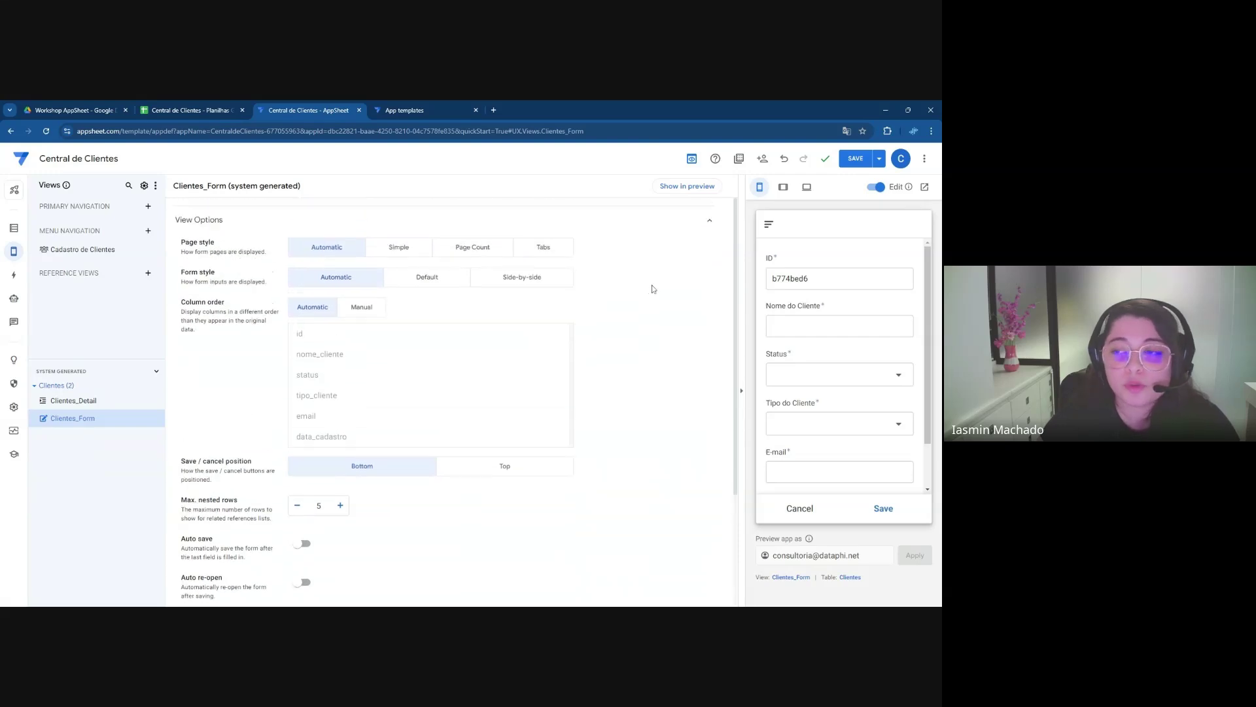
left_click_drag(227, 305, 183, 309)
left_click(227, 303)
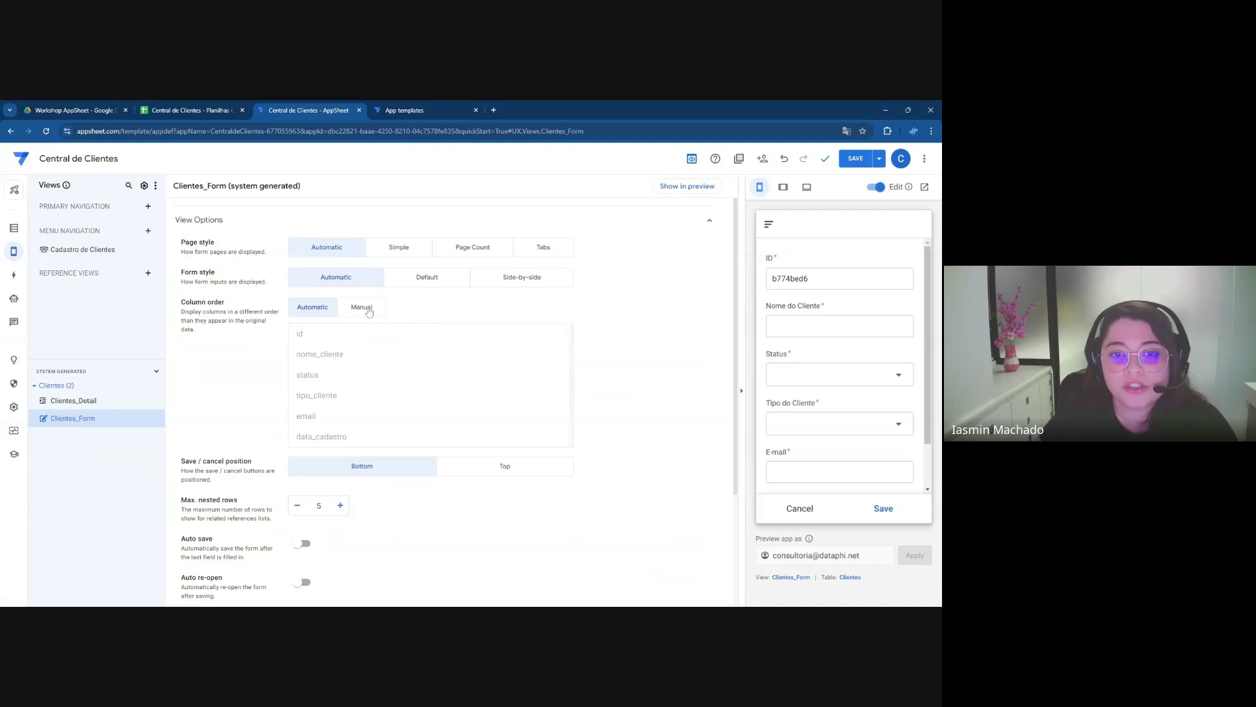
Switch the client form to manual column order, removing the id and data_cadastro fields
left_click(361, 312)
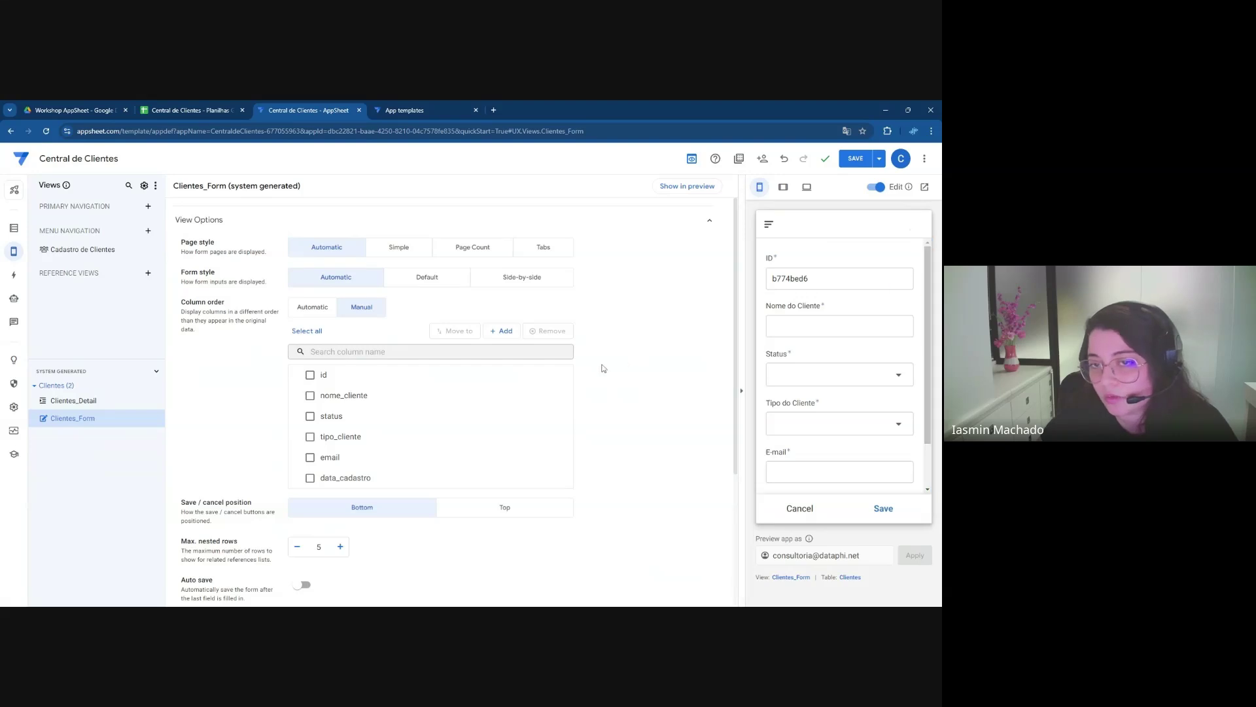
left_click(563, 376)
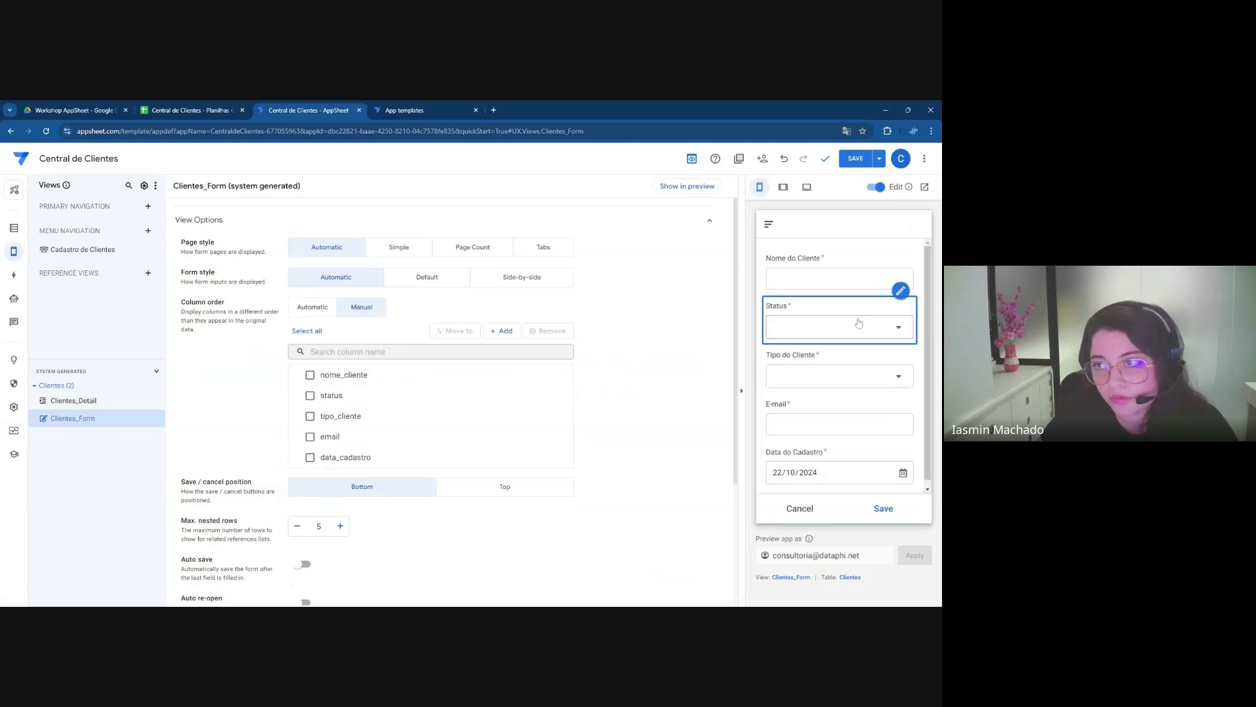
scroll(931, 315, "down", 1)
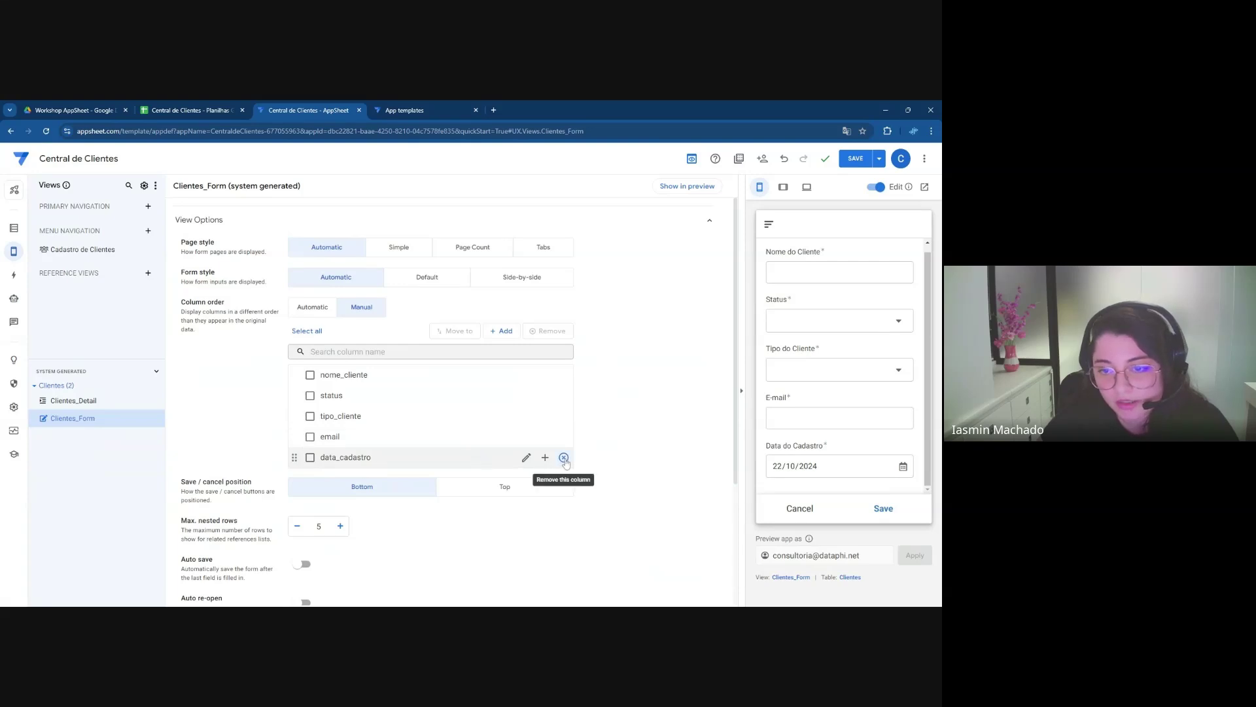
left_click(563, 458)
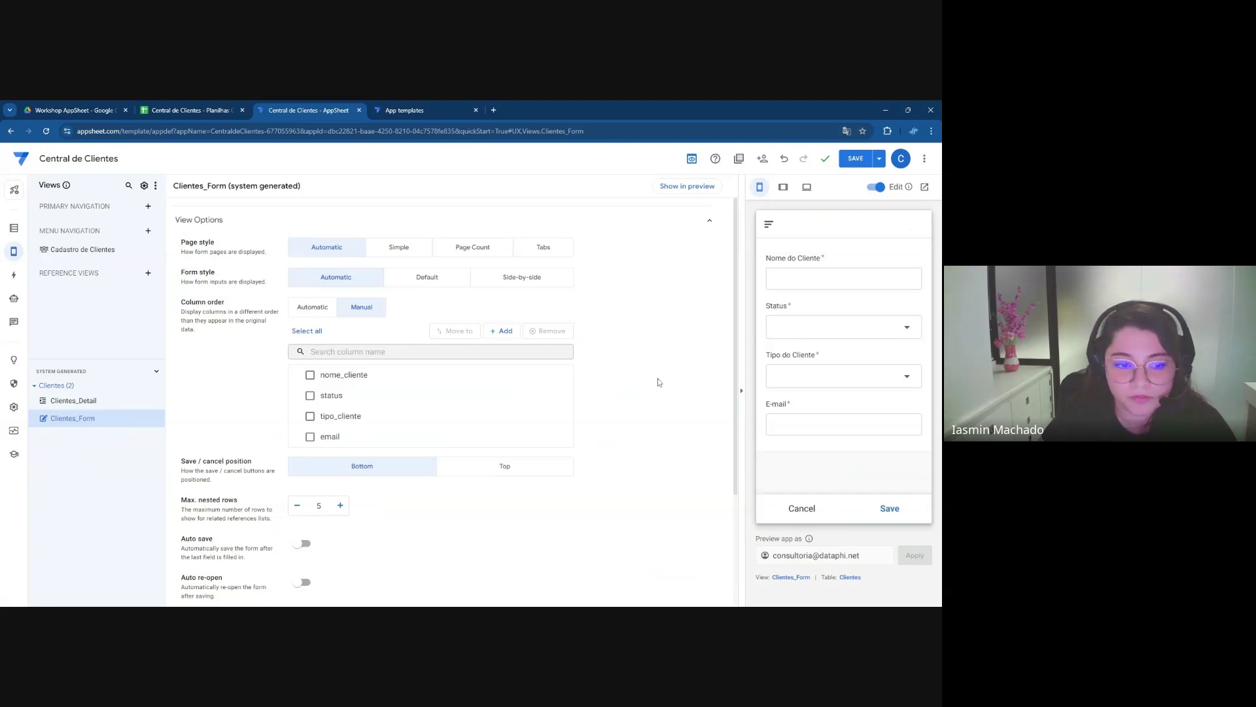
scroll(659, 382, "down", 3)
scroll(660, 385, "up", 3)
scroll(663, 388, "down", 3)
scroll(665, 390, "up", 3)
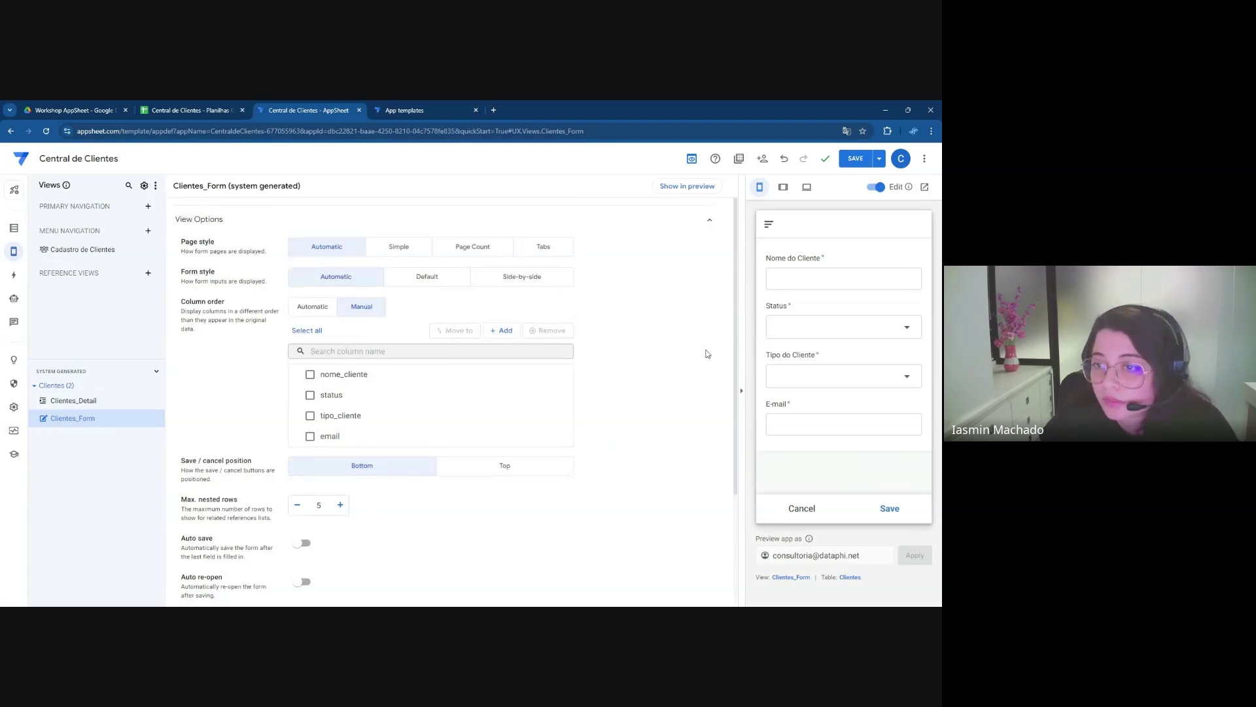
scroll(620, 401, "down", 3)
scroll(392, 442, "down", 1)
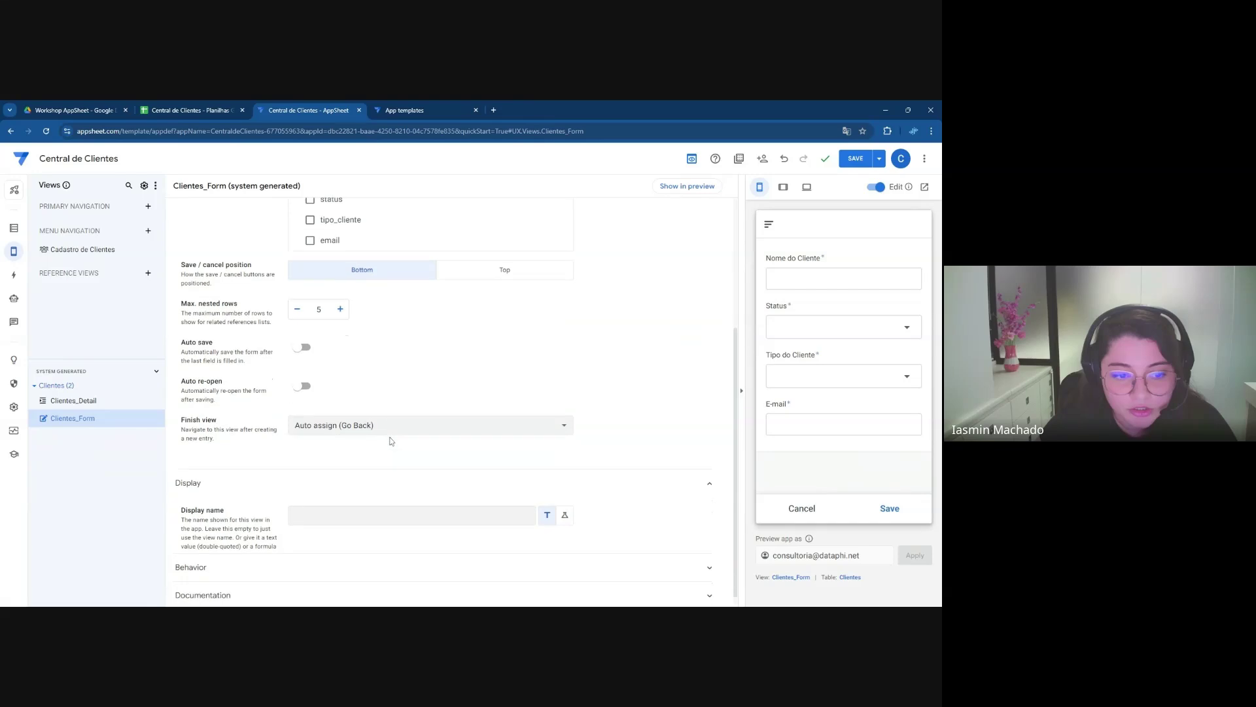
Set the form's display name to 'Cadastro do Cliente' and save the app
left_click(393, 503)
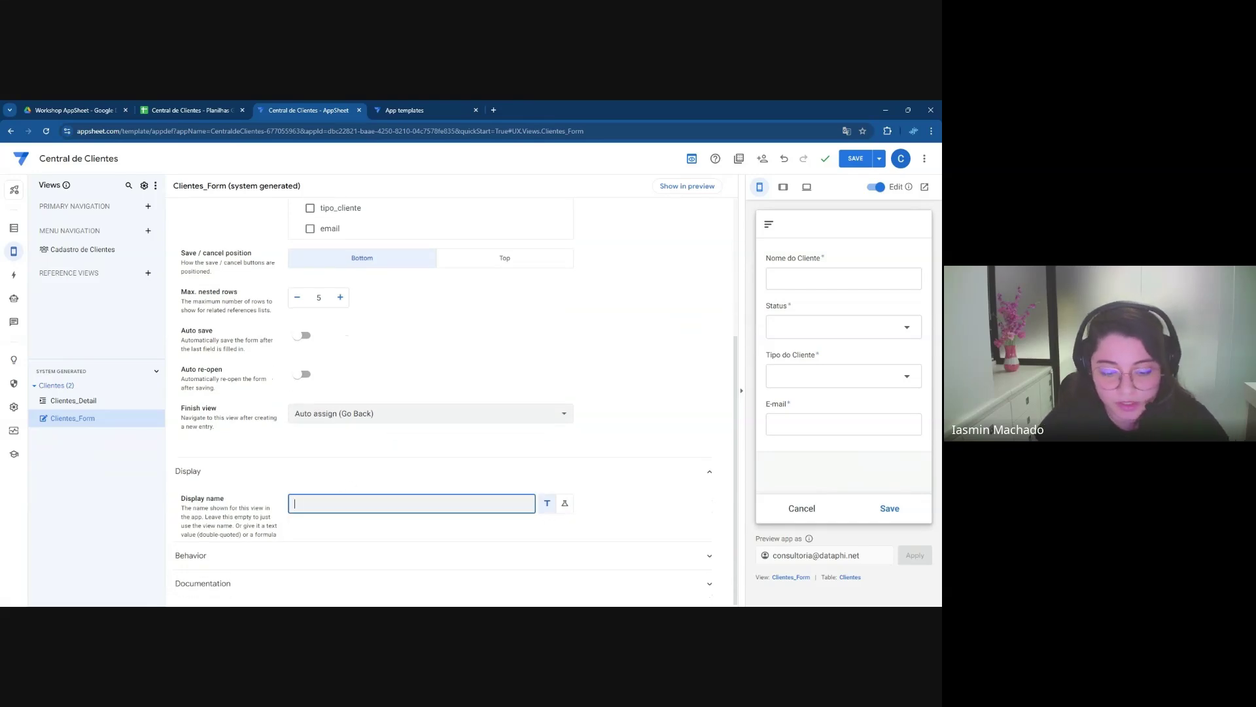
type("Cadastro do Cliente")
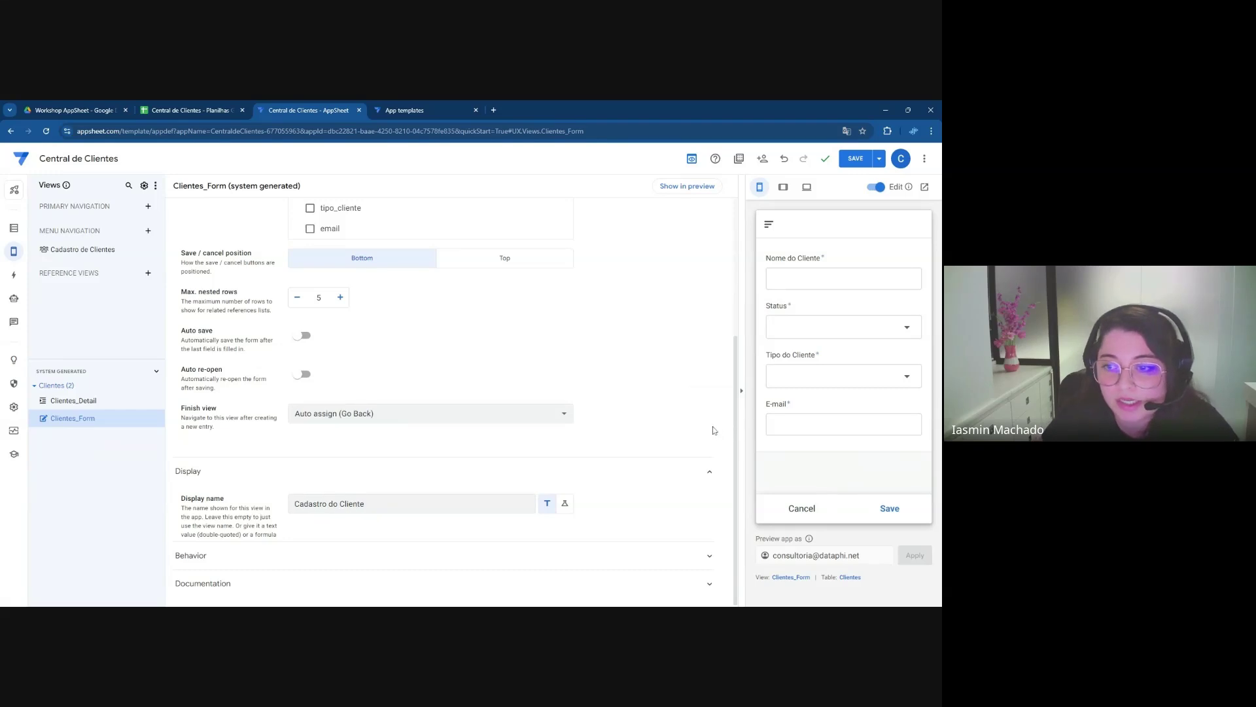
scroll(676, 426, "up", 3)
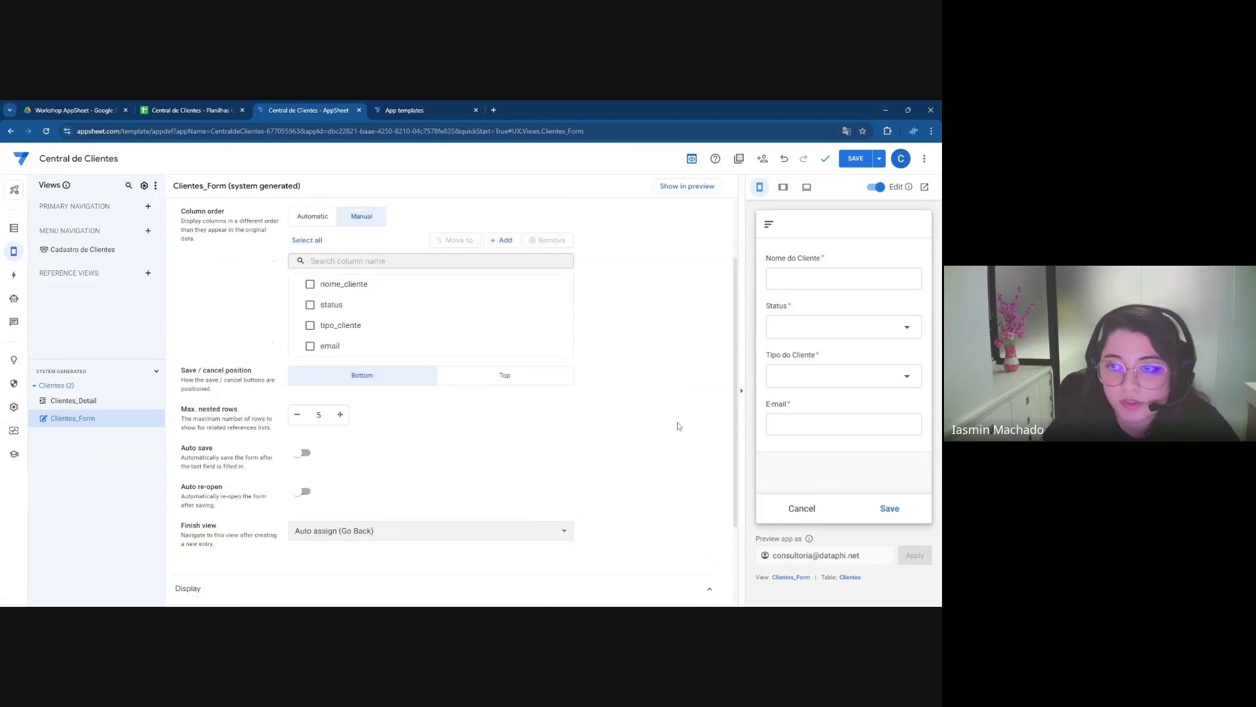
left_click(853, 164)
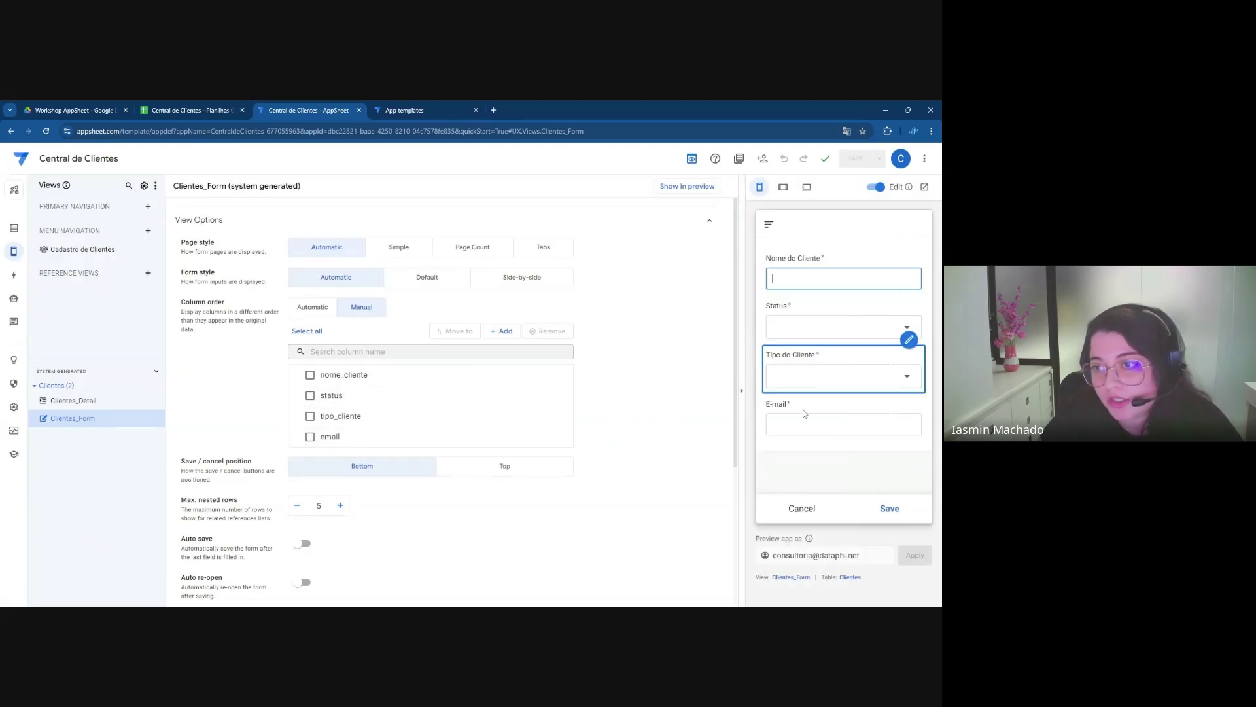
left_click(769, 223)
In the tablet preview, add a client with a name and e-mail, Status Ativo, type Pessoa Física
left_click(785, 270)
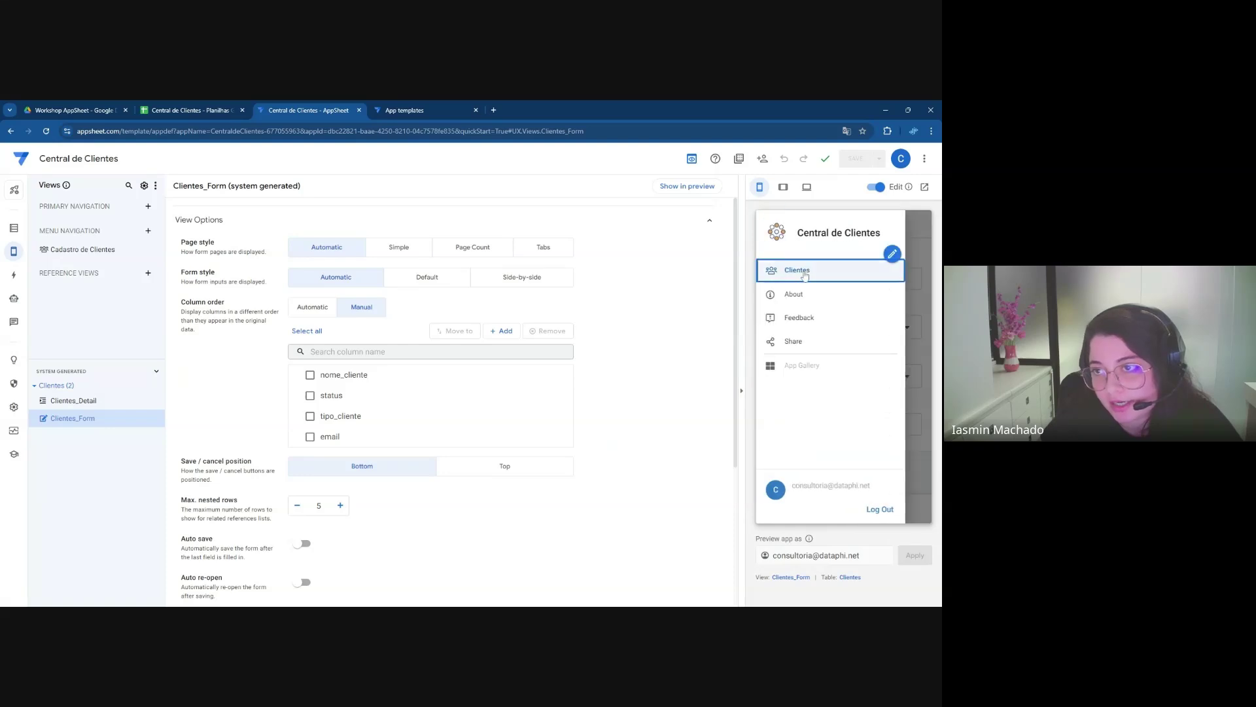
left_click(783, 187)
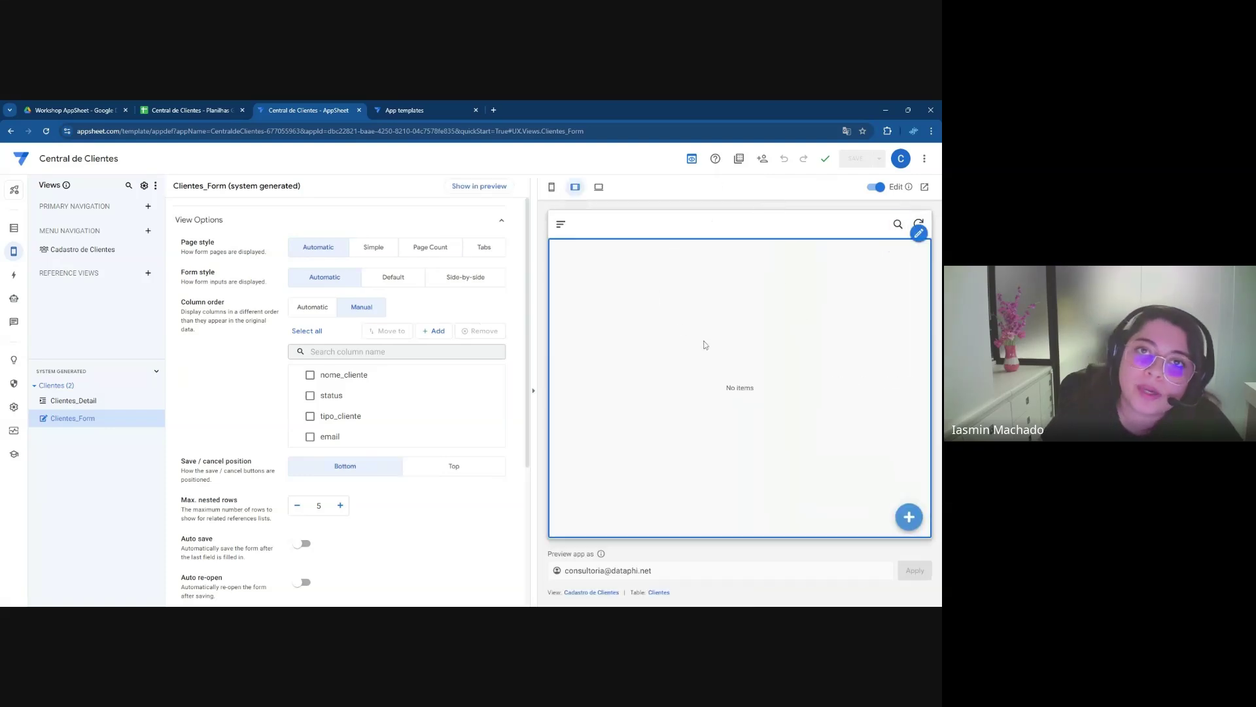
left_click(899, 517)
type("ANA MARIA")
left_click(676, 332)
left_click(625, 257)
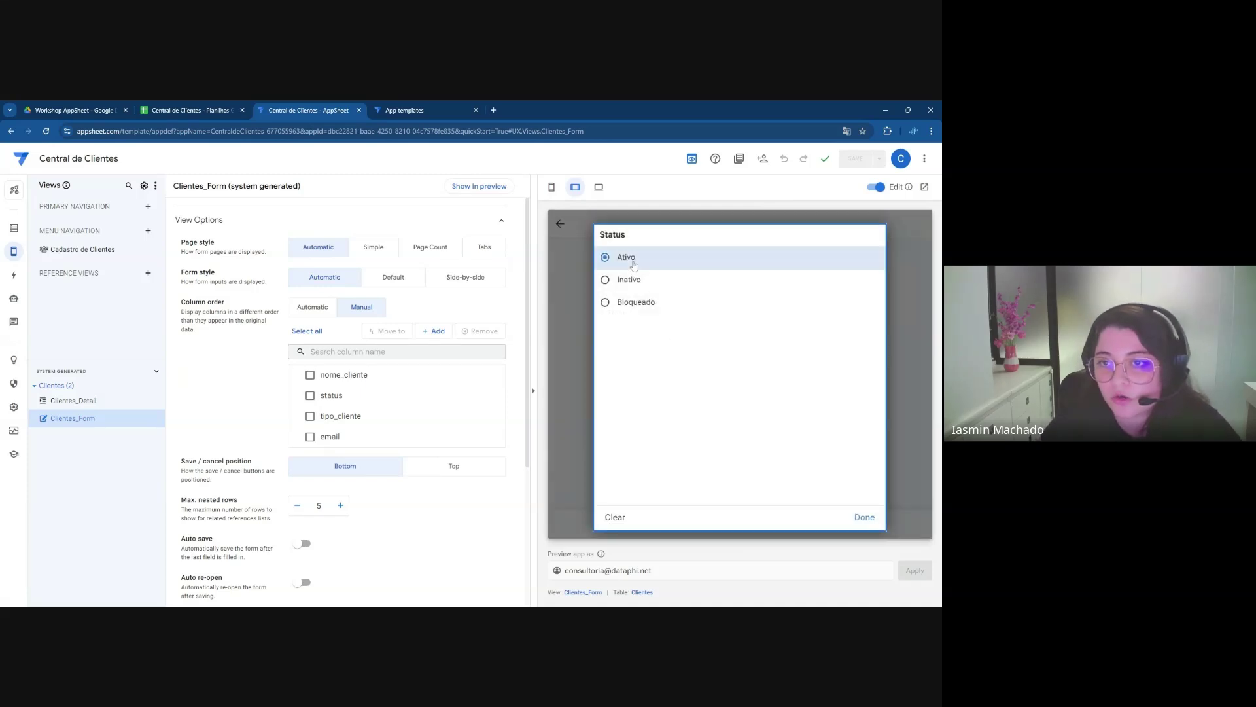
left_click(690, 376)
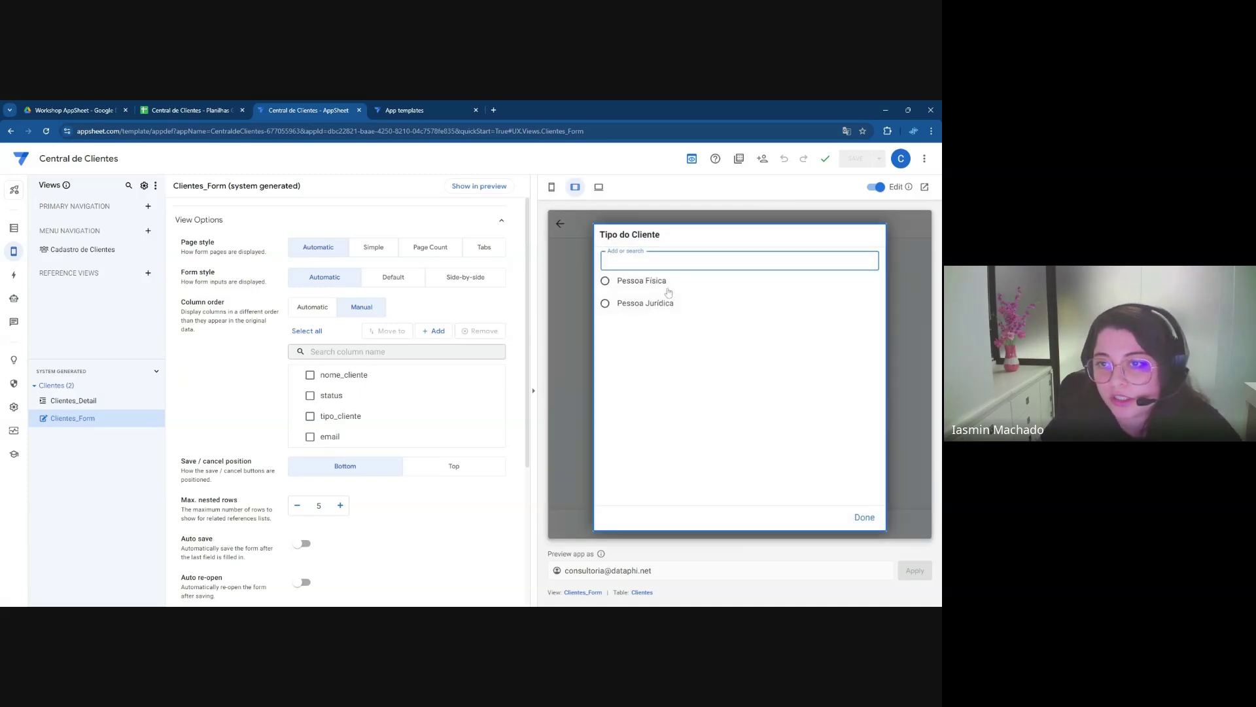
left_click(663, 286)
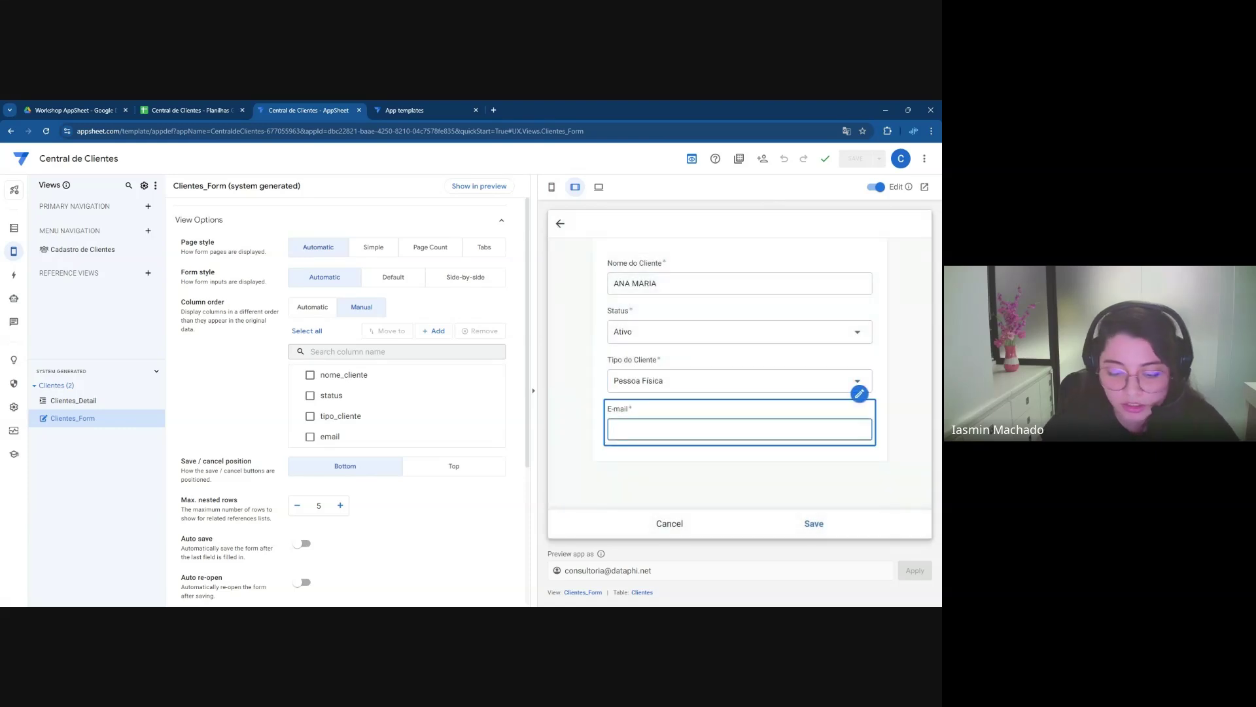
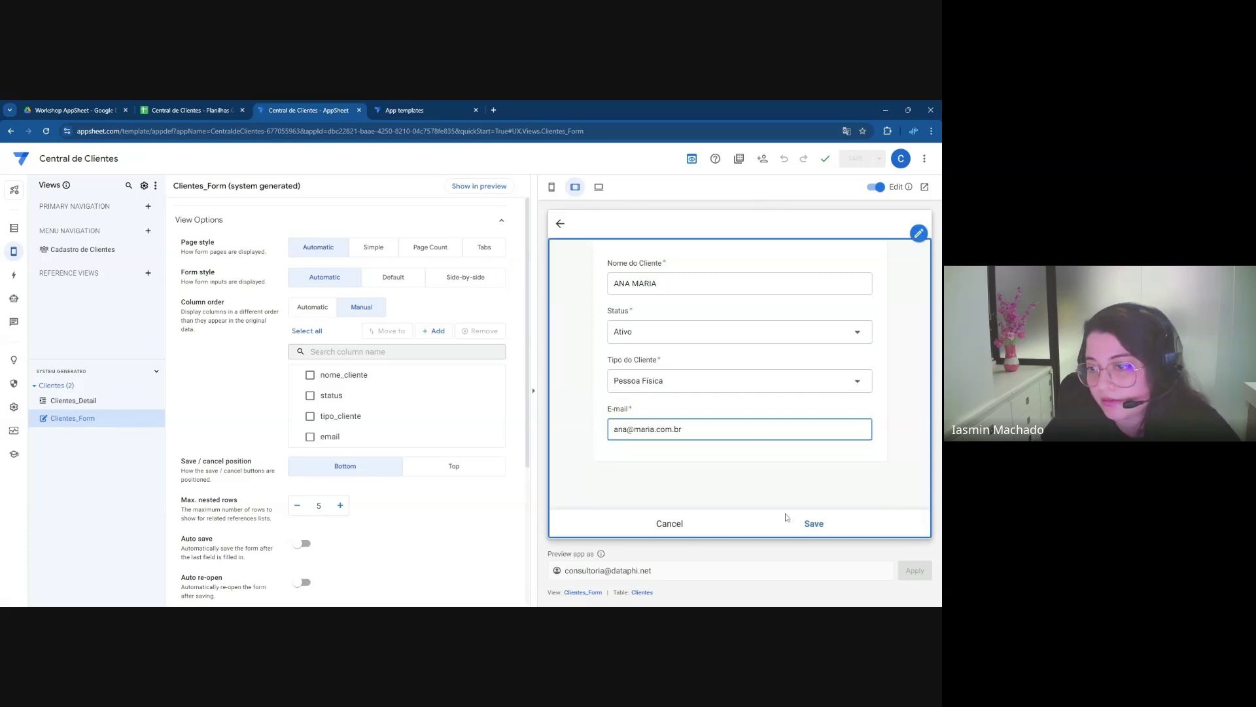
left_click(813, 525)
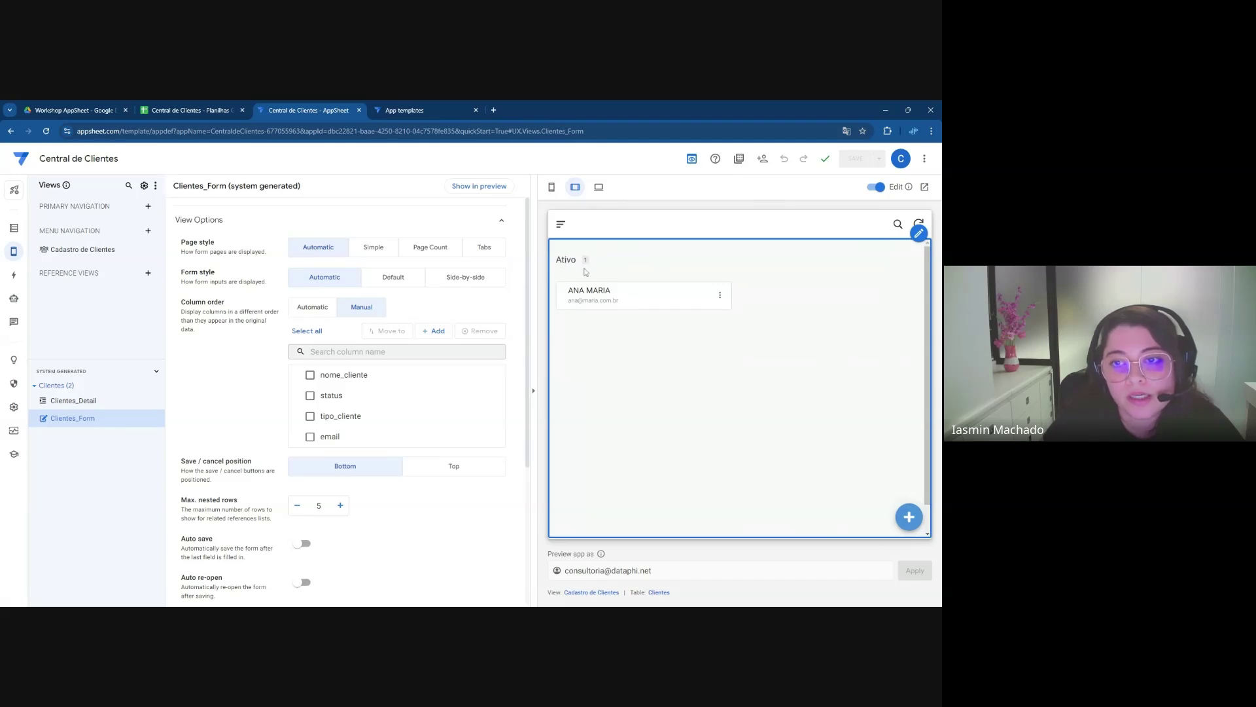
Add a second client with a name and e-mail, Status Ativo and type Pessoa Física
left_click(908, 517)
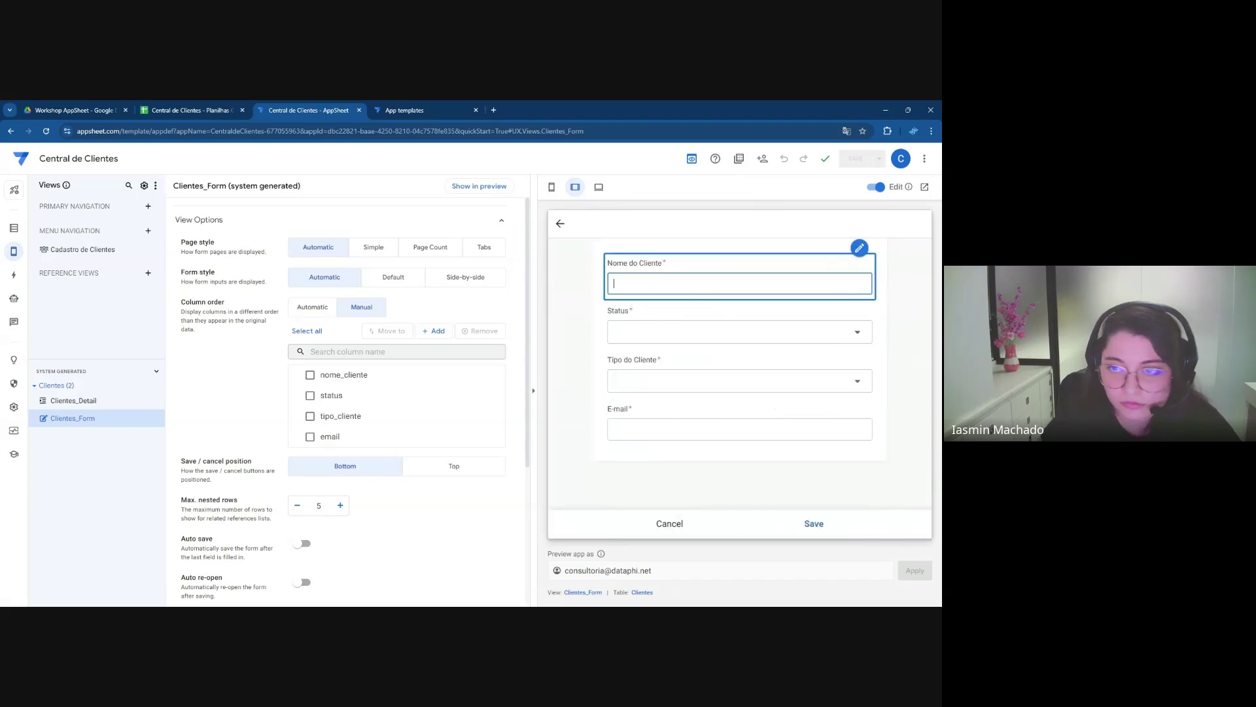
type("JOÃO")
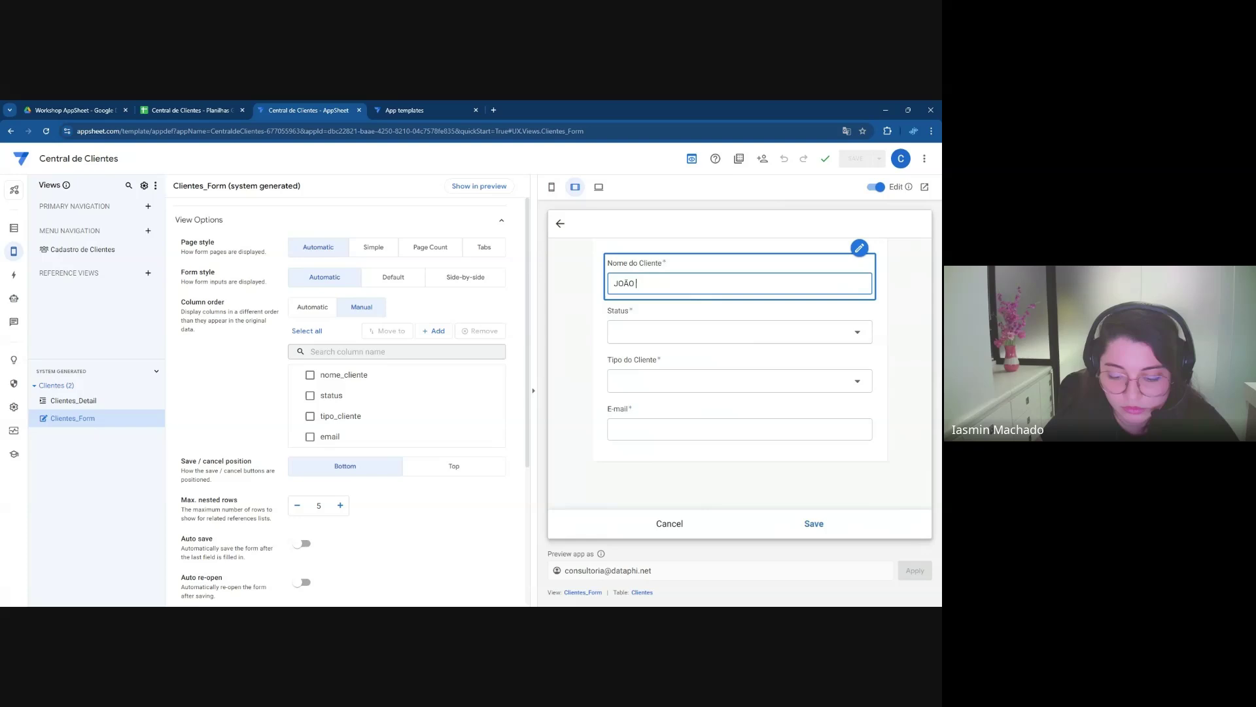
left_click(718, 331)
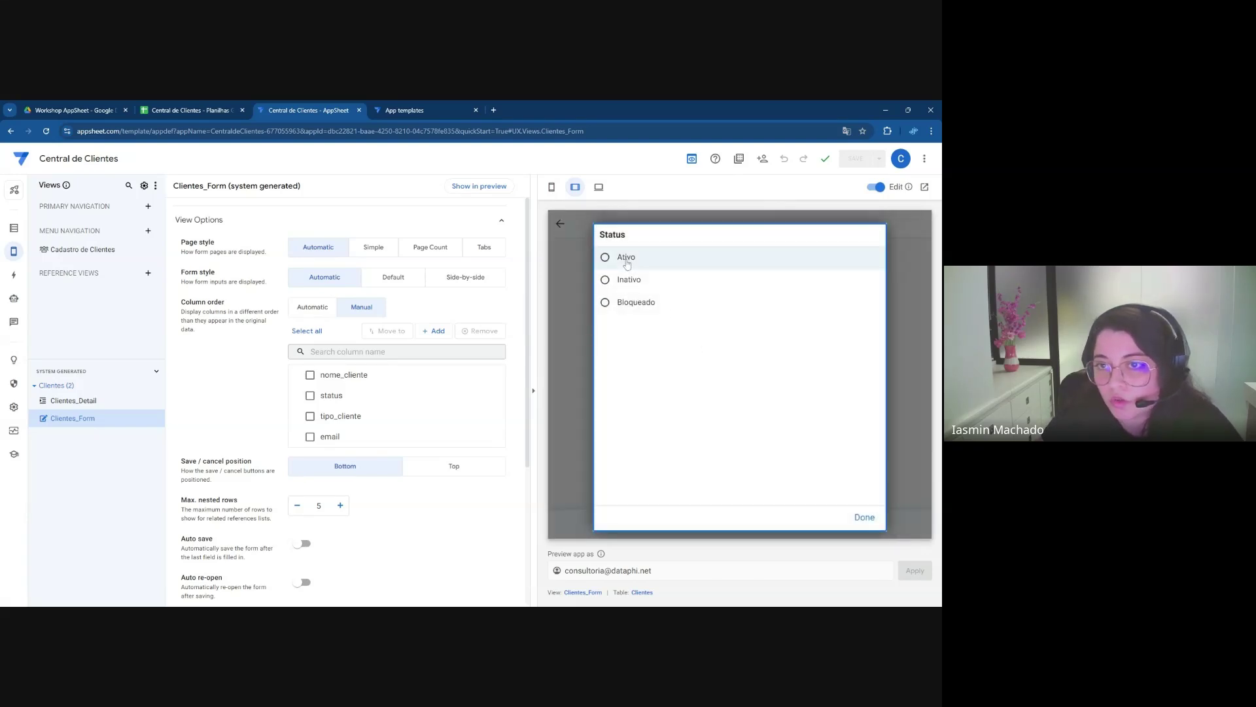
left_click(627, 260)
left_click(667, 373)
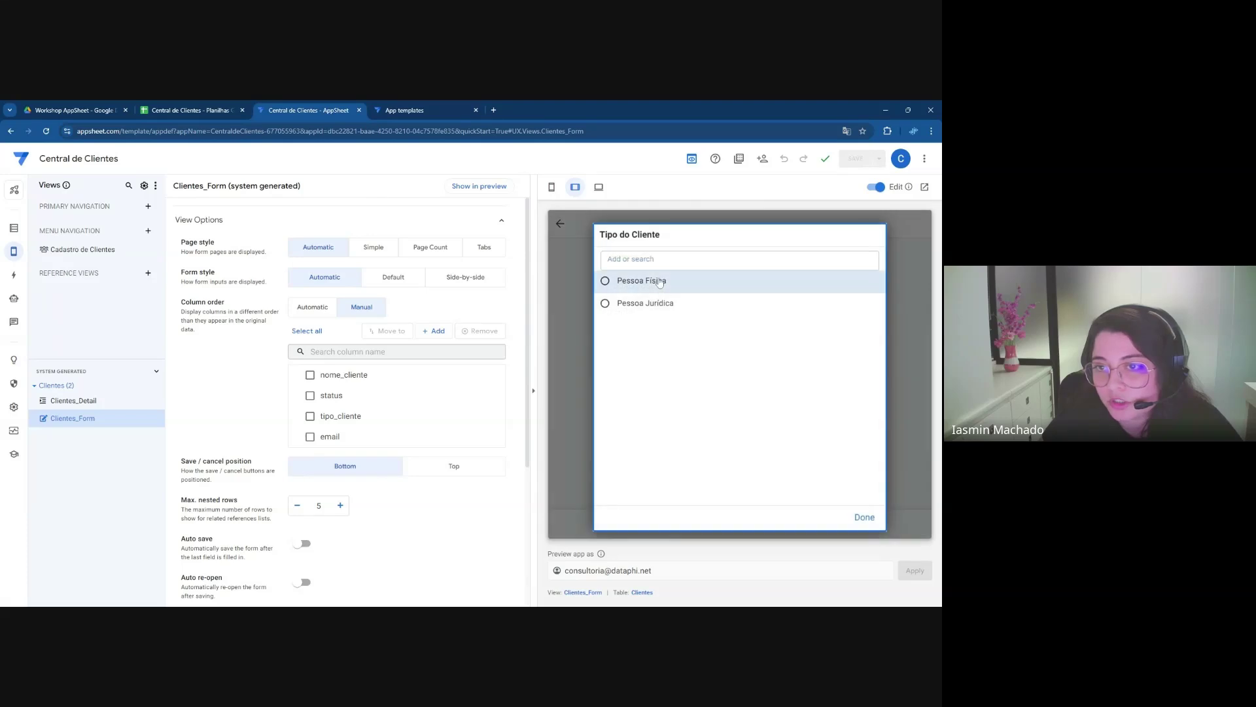
left_click(660, 281)
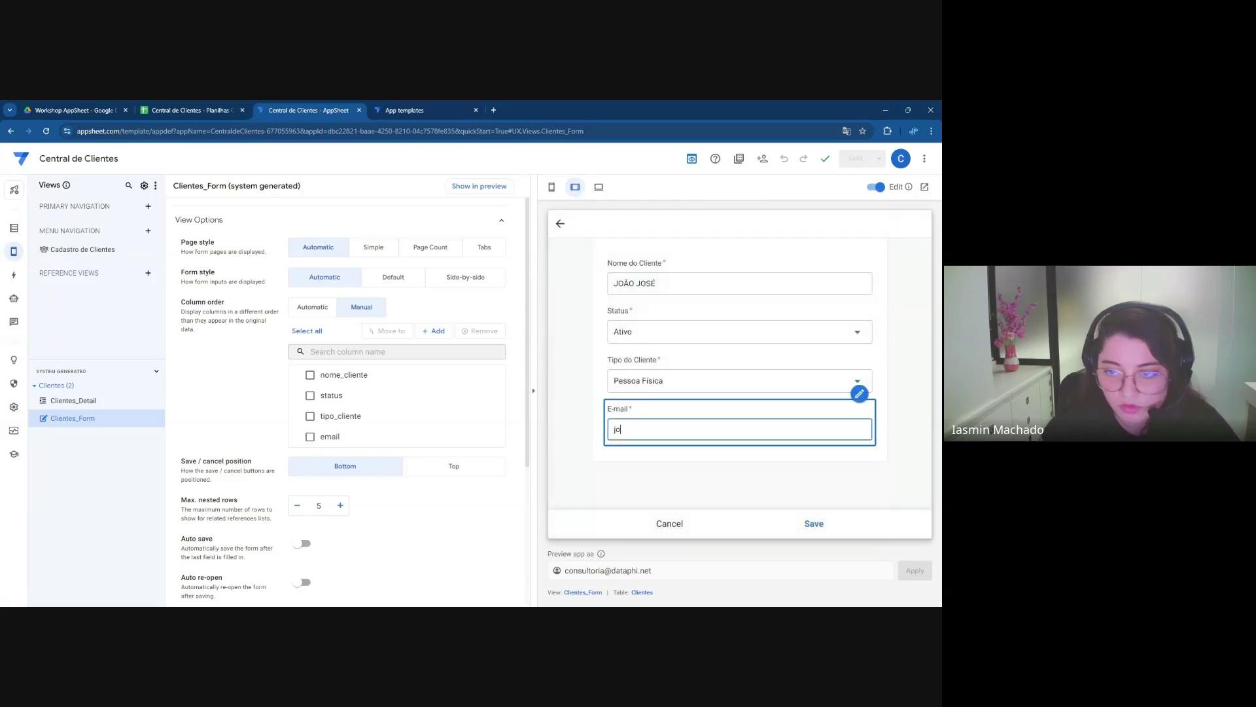
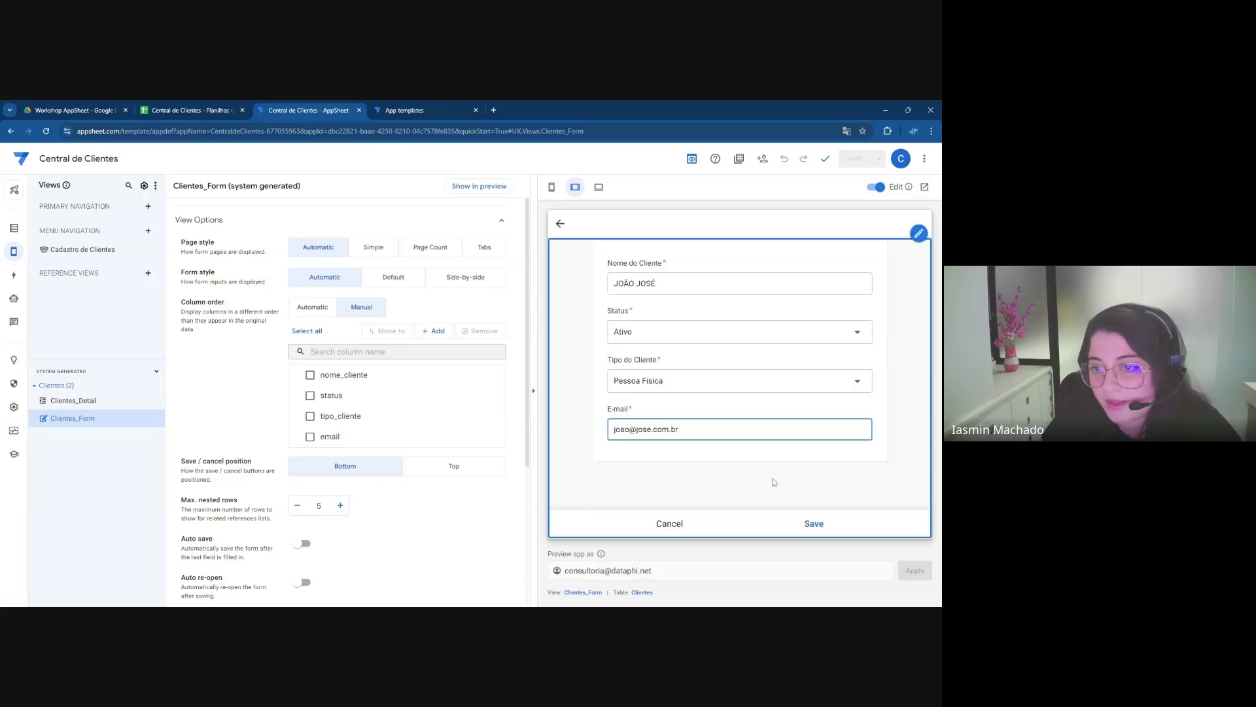
left_click(814, 524)
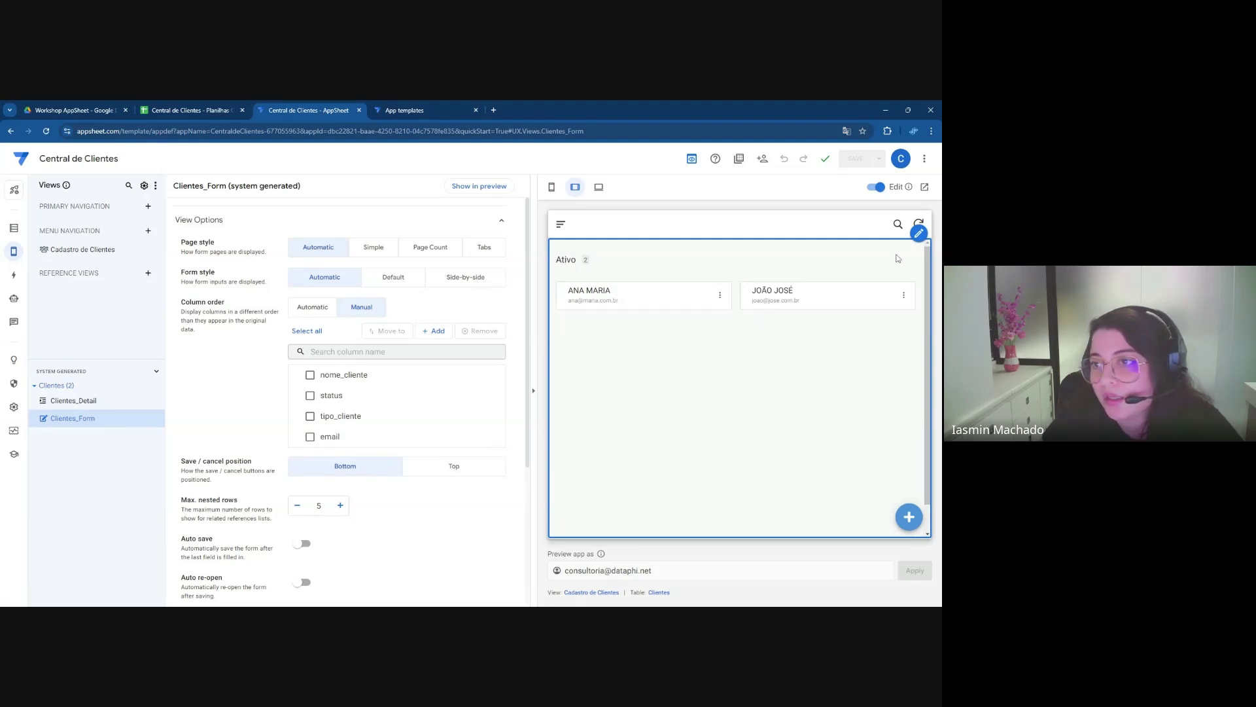
Bring up the preview's editing options for the client view
left_click(919, 233)
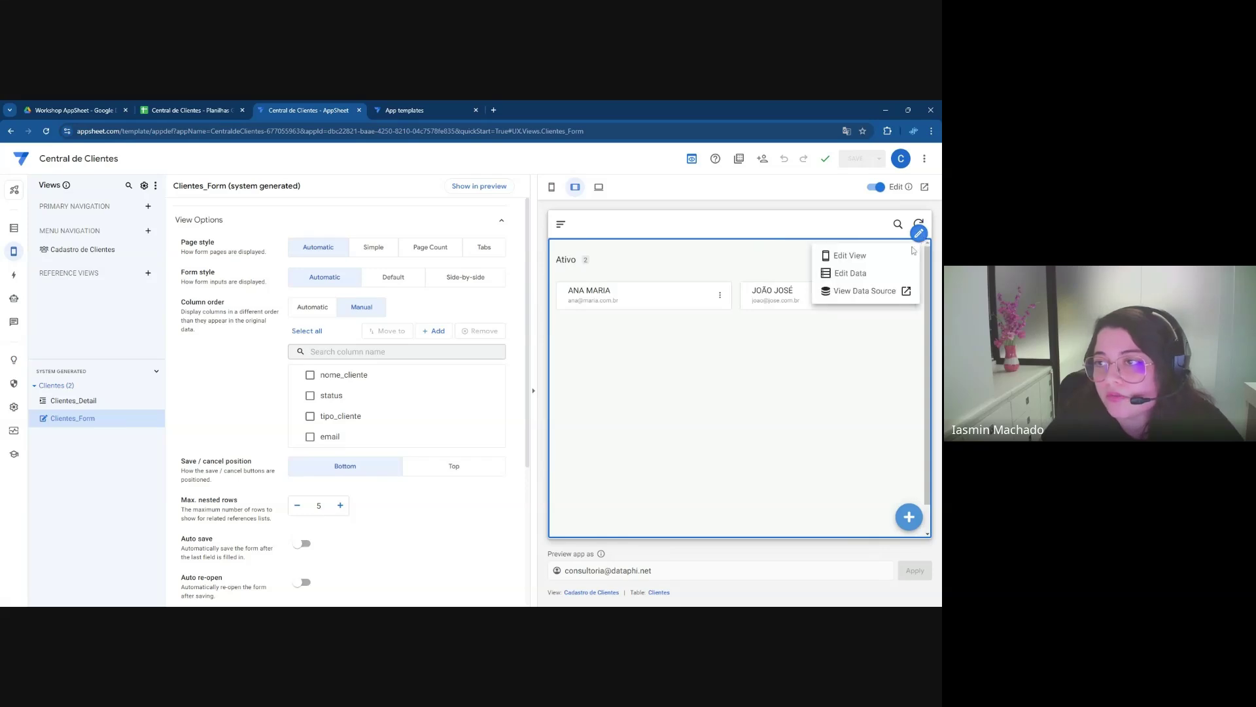
left_click(851, 363)
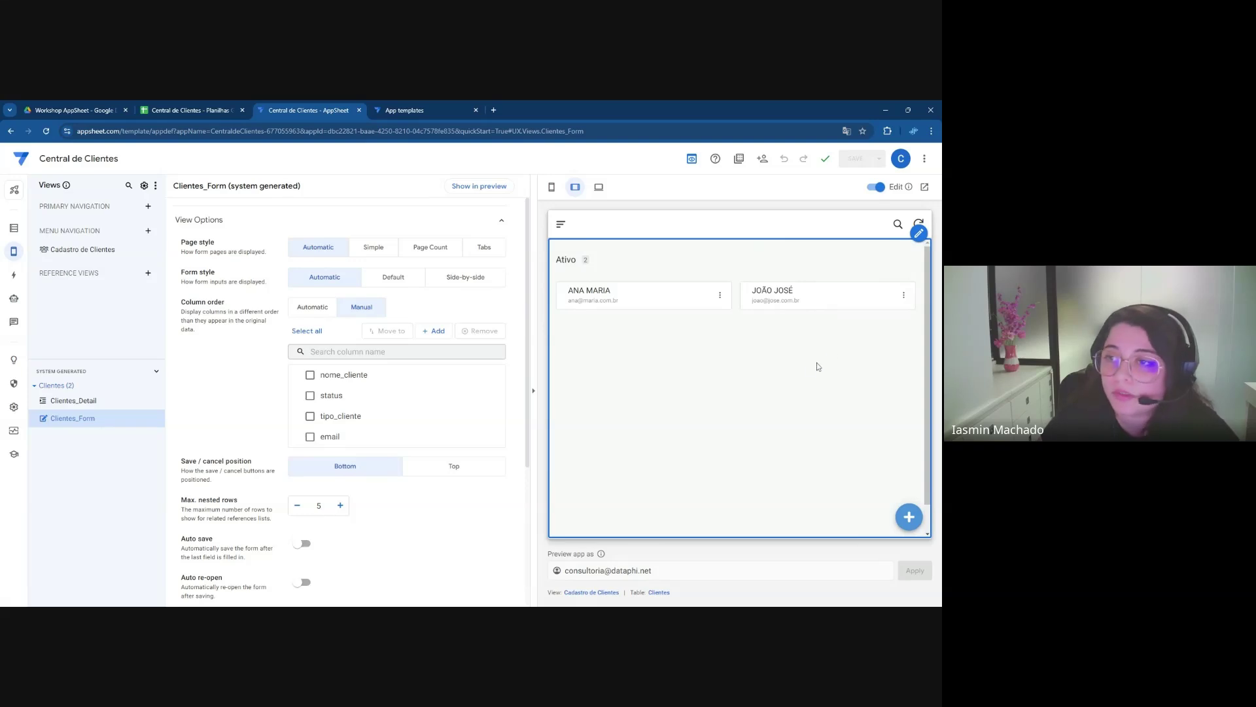
left_click(919, 234)
Change the Cadastro de Clientes view to the card type with list layout, then save the app
left_click(837, 255)
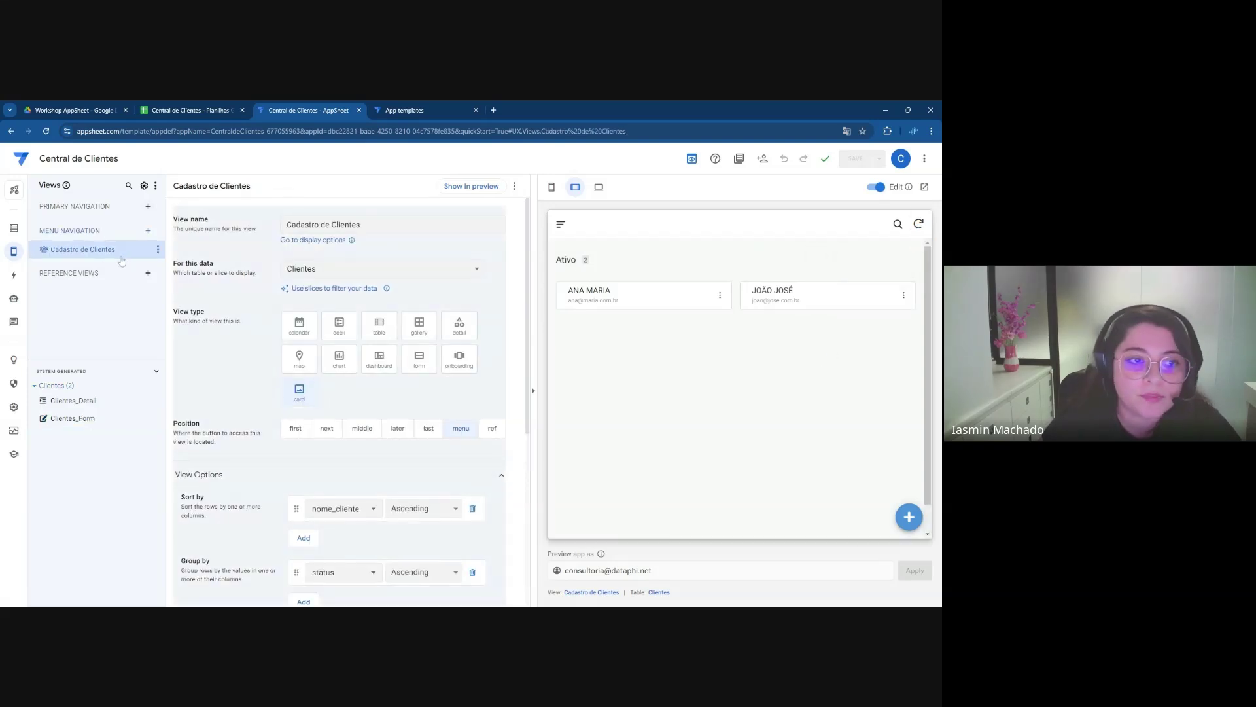
left_click(380, 330)
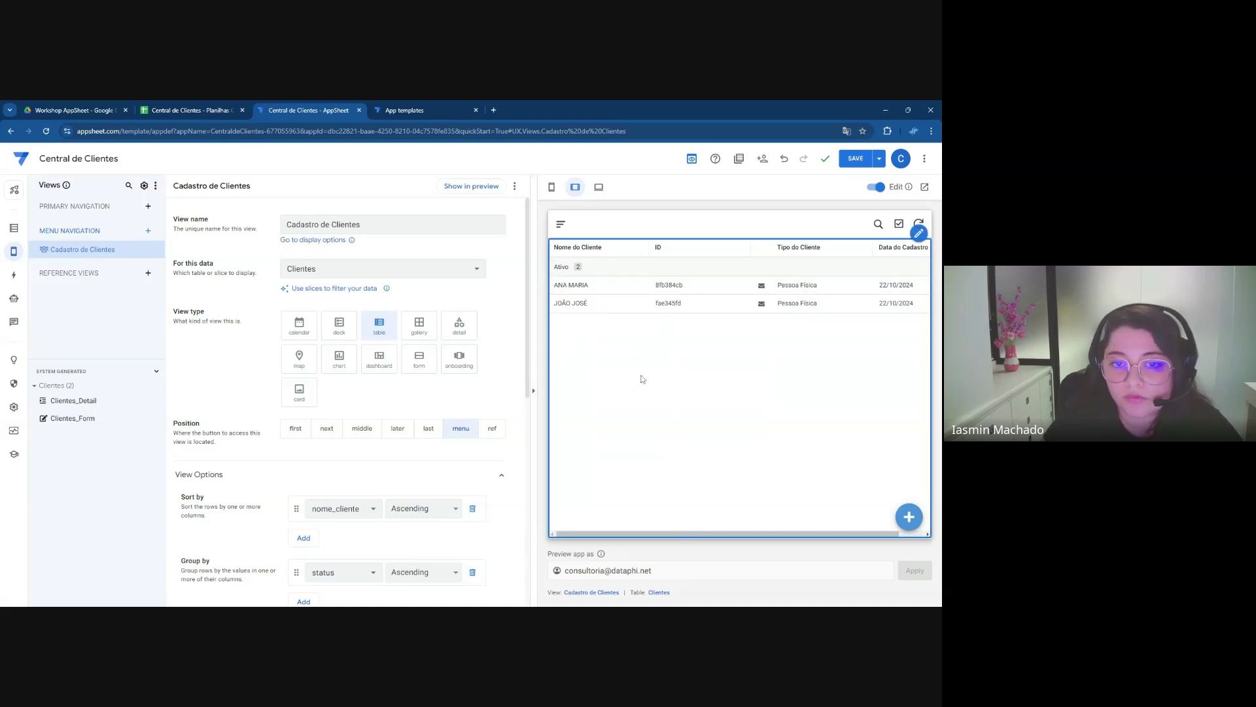
left_click(346, 332)
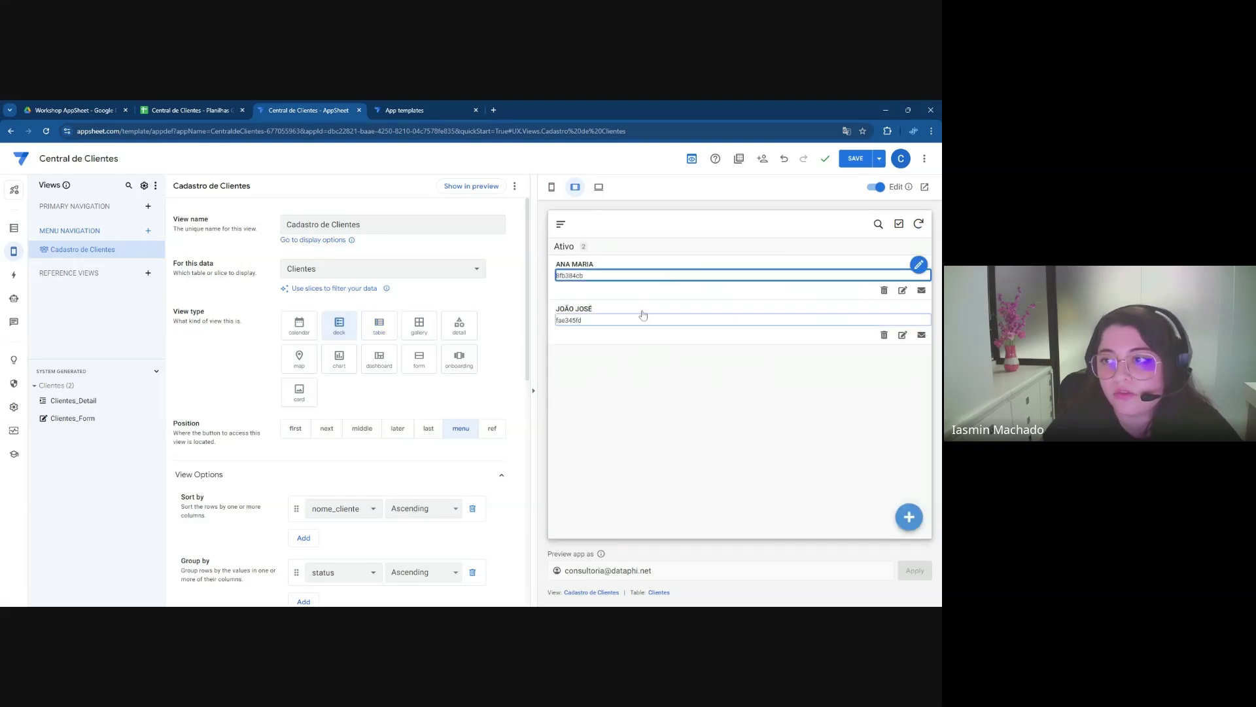
left_click(309, 395)
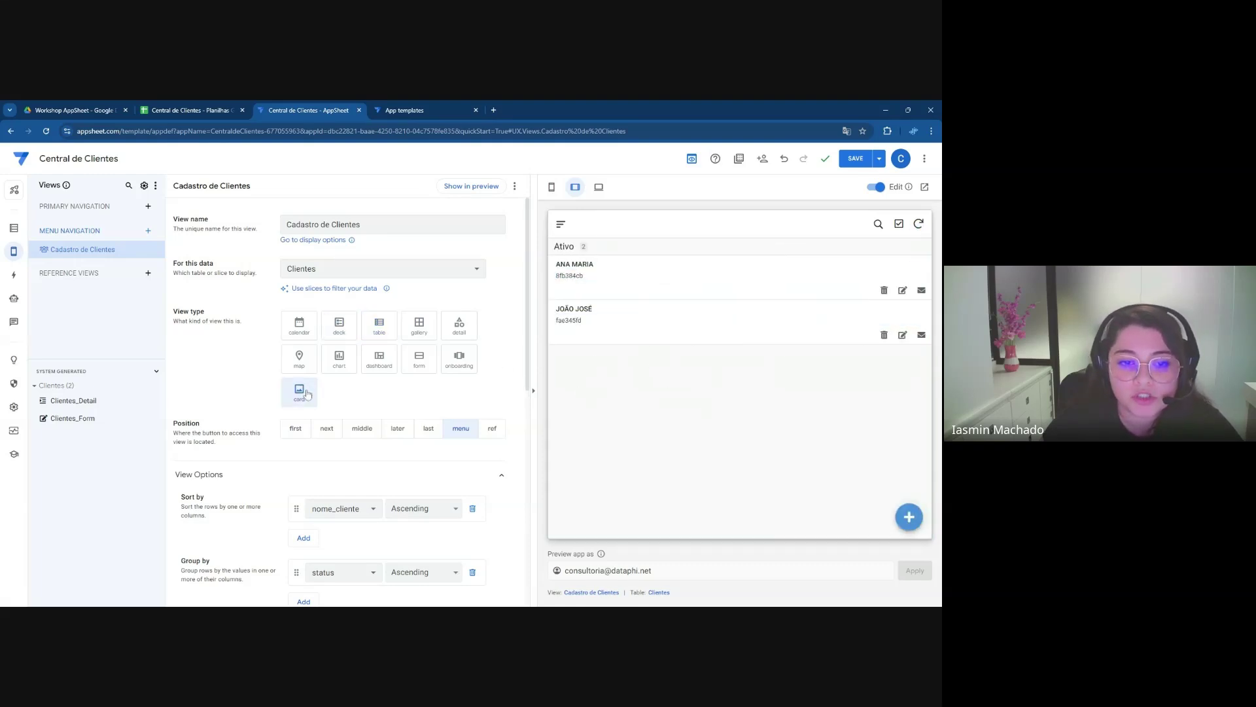
scroll(249, 432, "down", 5)
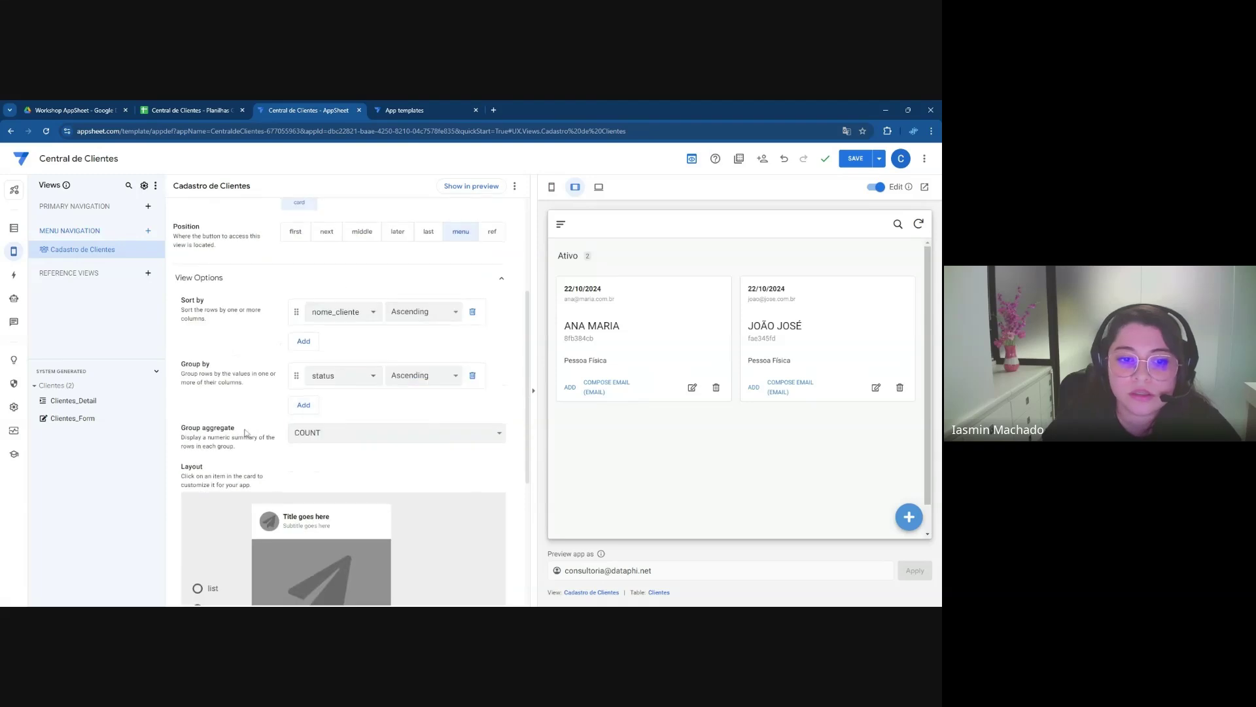
left_click(197, 410)
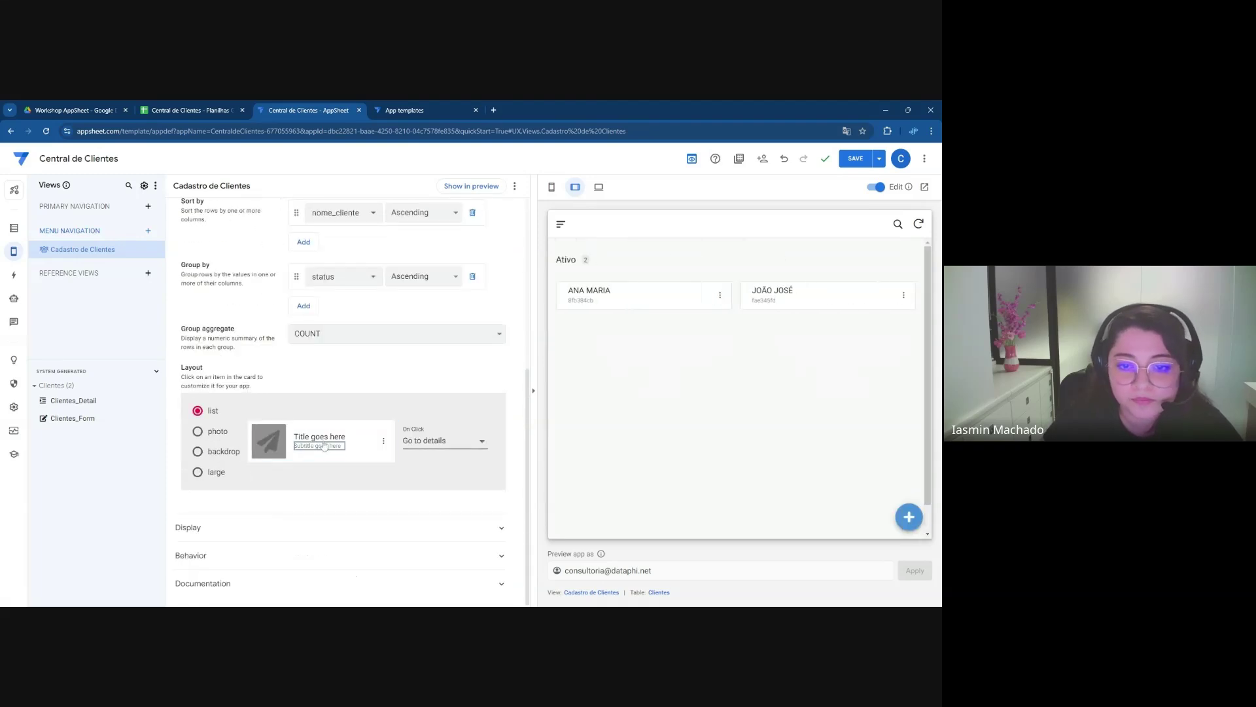
left_click_drag(527, 408, 523, 223)
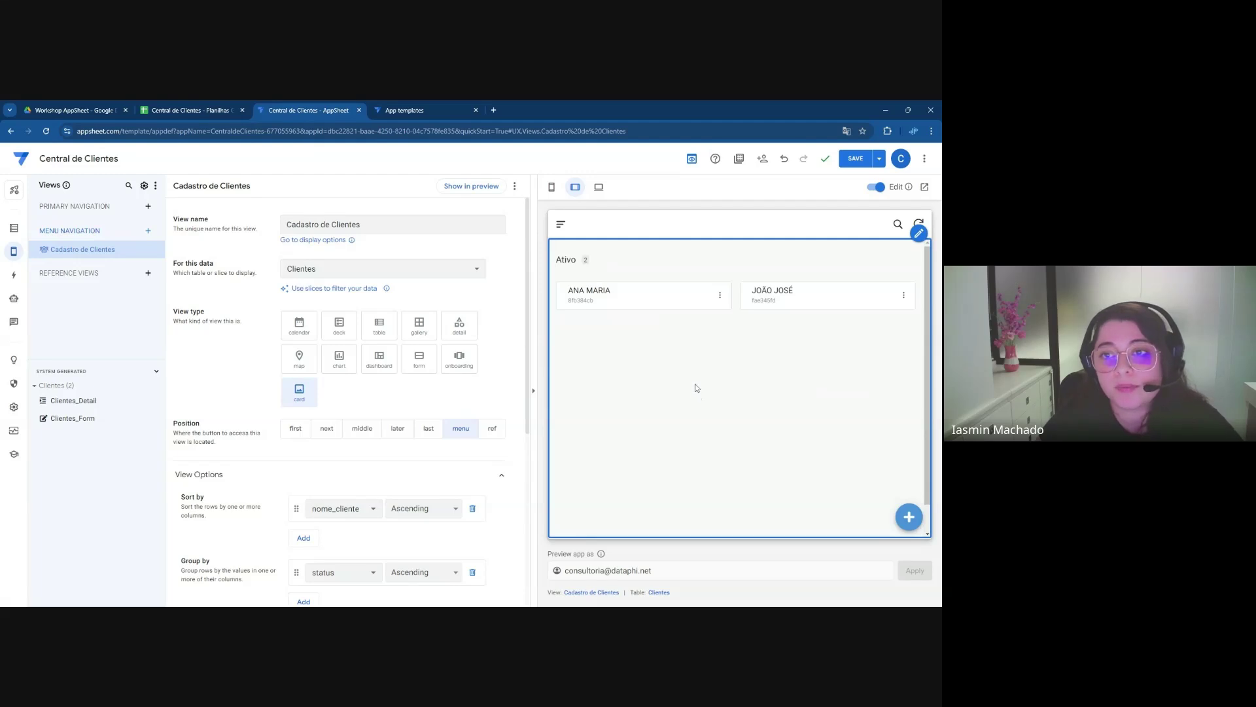
left_click(852, 159)
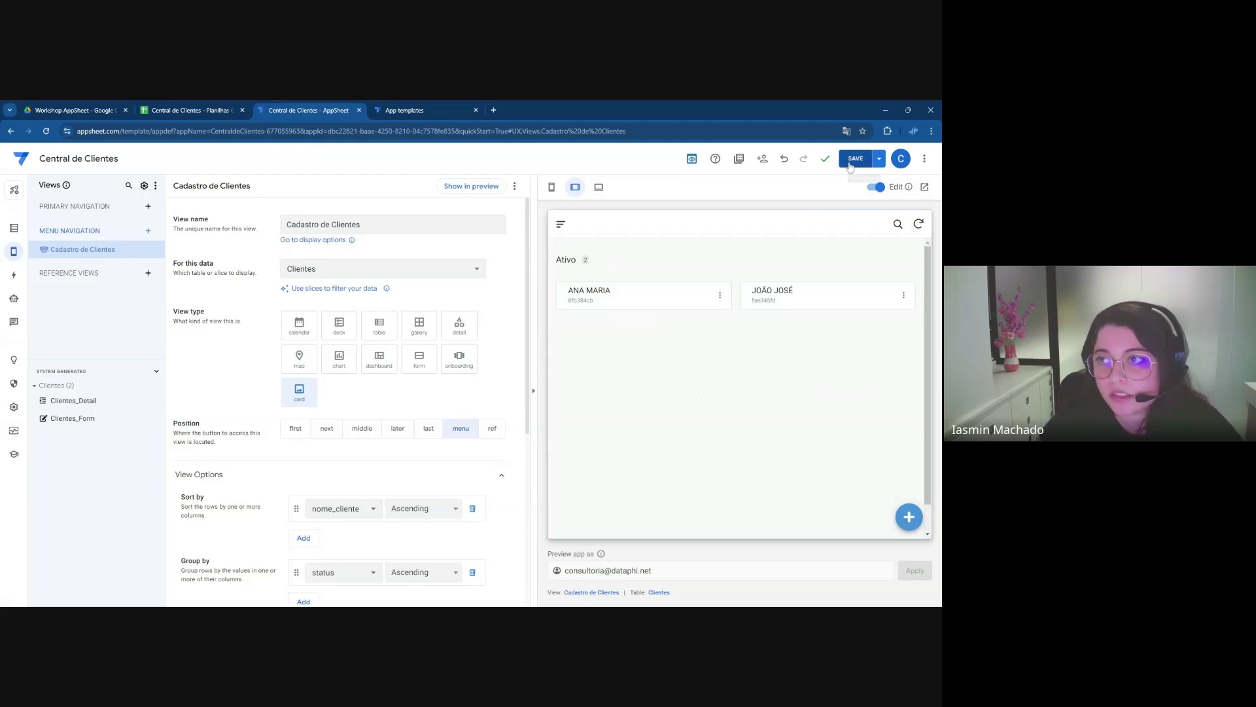